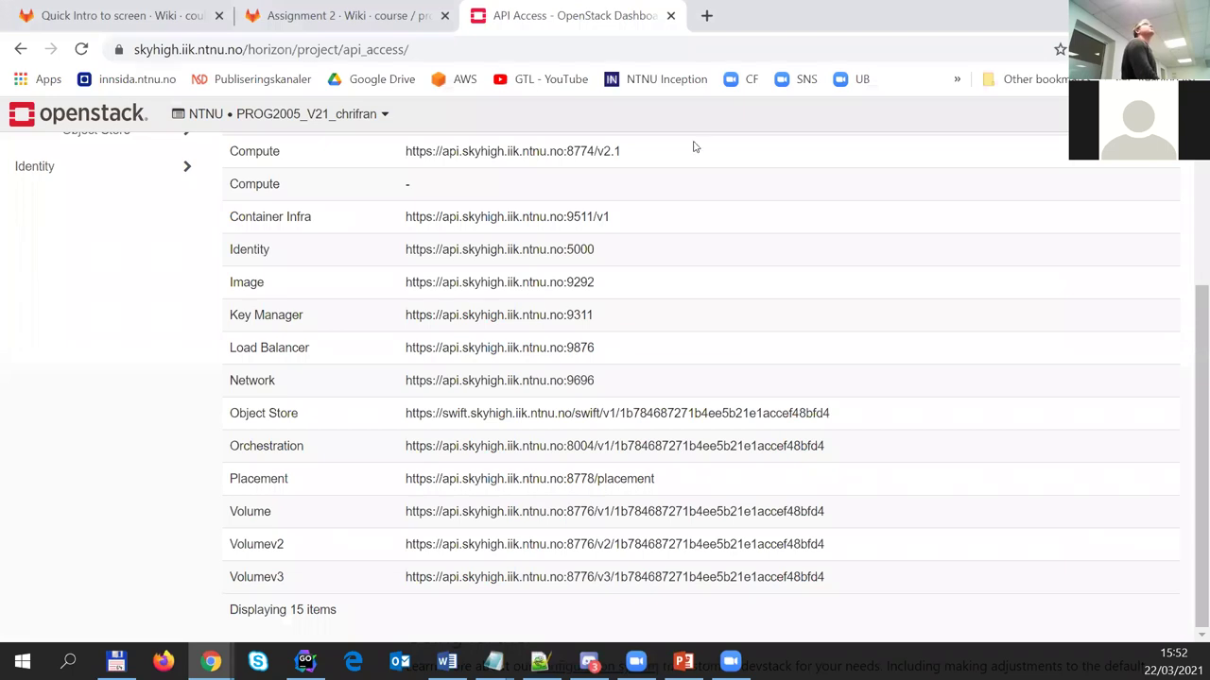
Check the list of domains and projects available to the account, then keep the current project
scroll(184, 228, "up", 3)
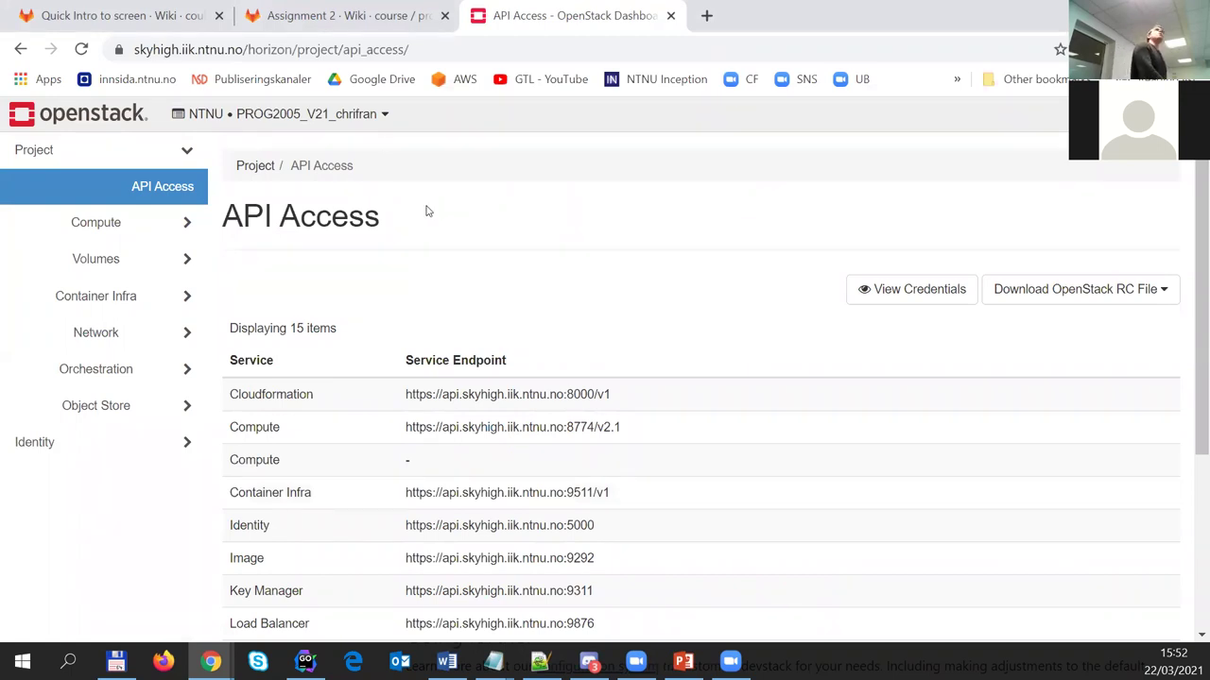
left_click(363, 117)
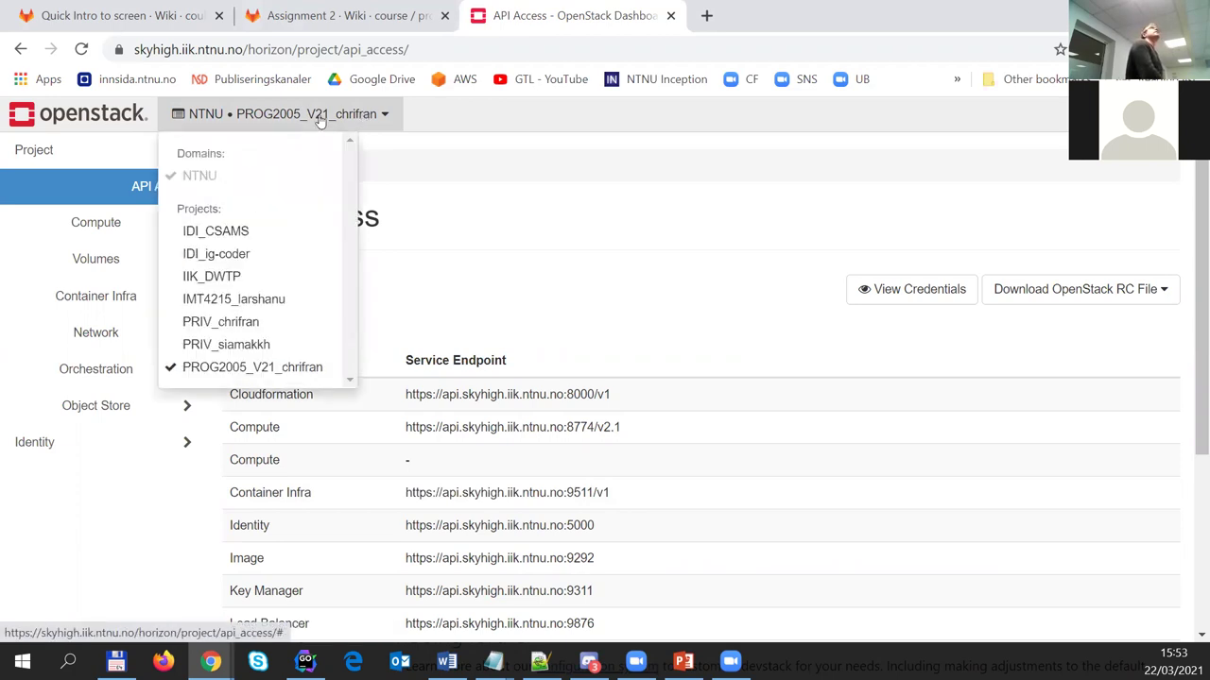
left_click(468, 137)
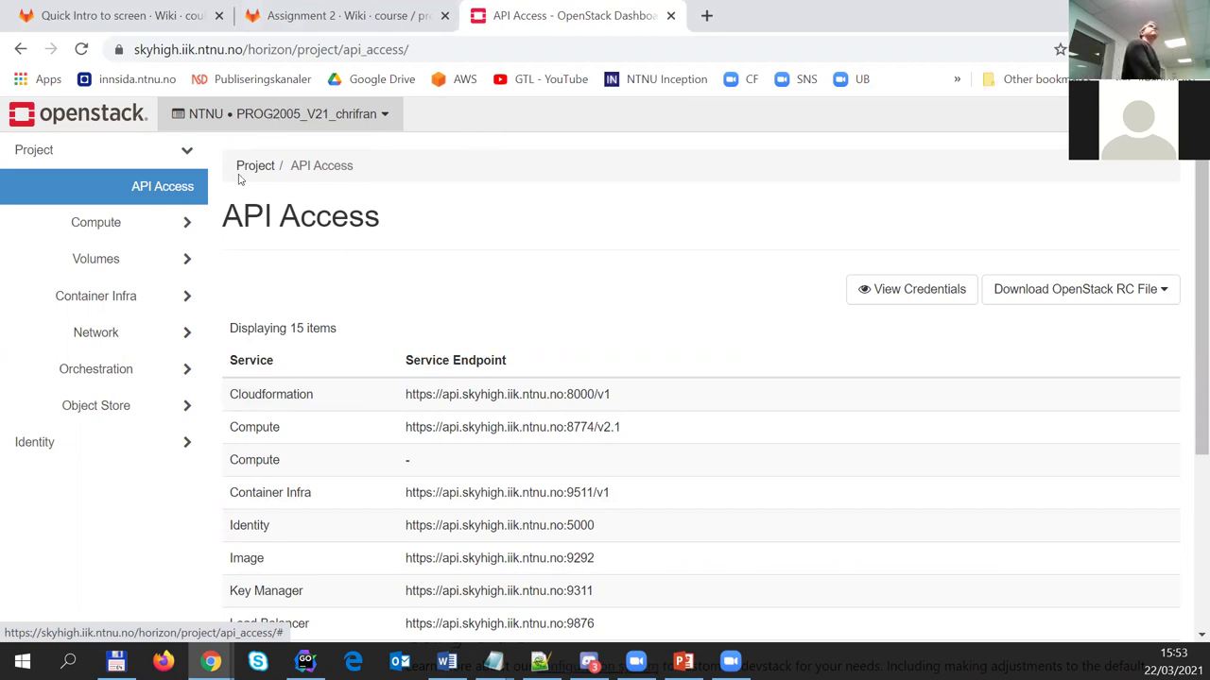
Expand the project's Compute section and open its Overview page
right_click(160, 227)
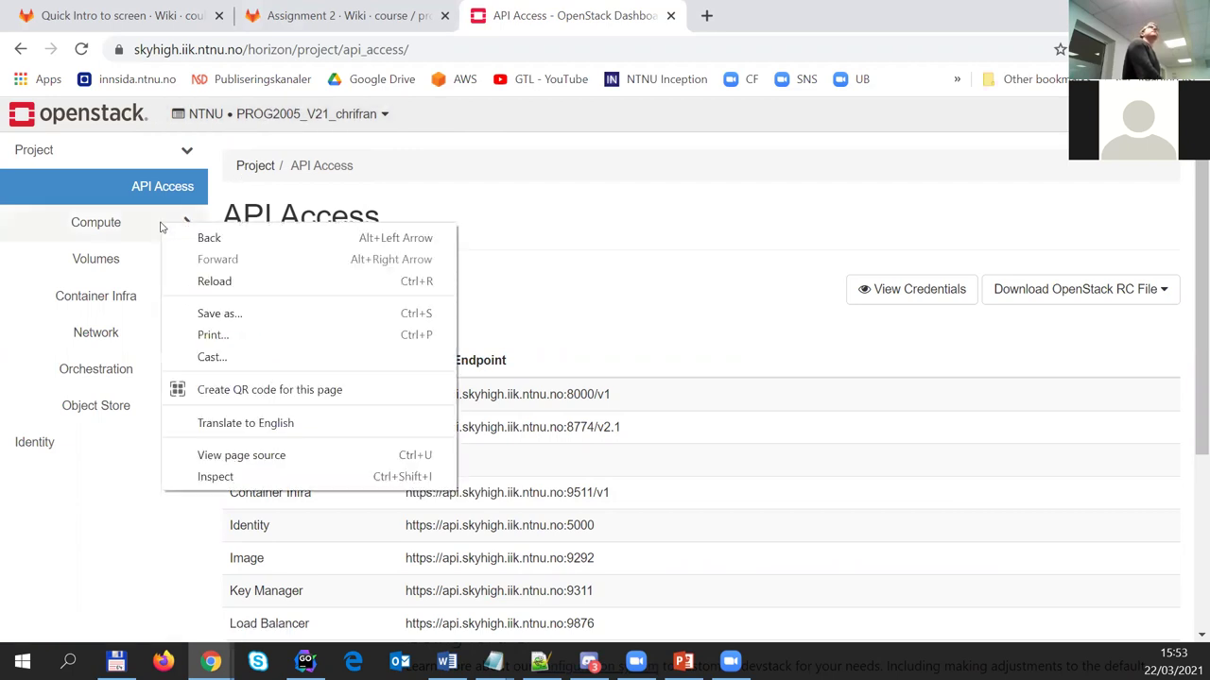
left_click(142, 157)
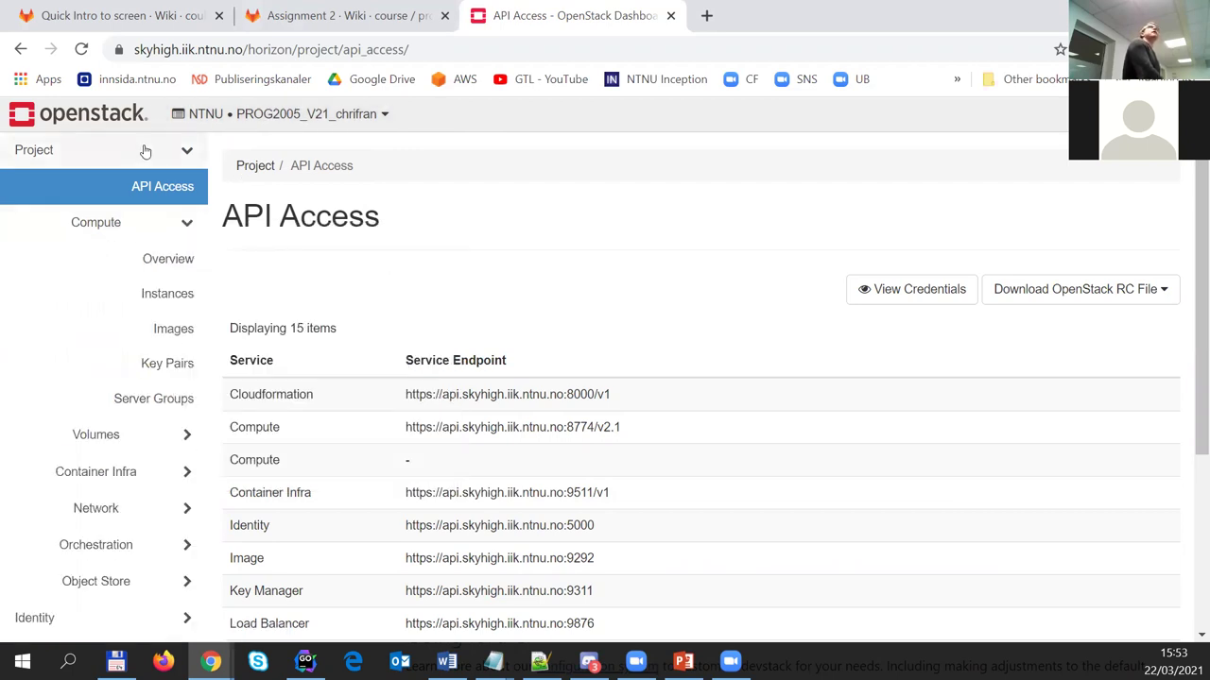
left_click(144, 159)
left_click(146, 157)
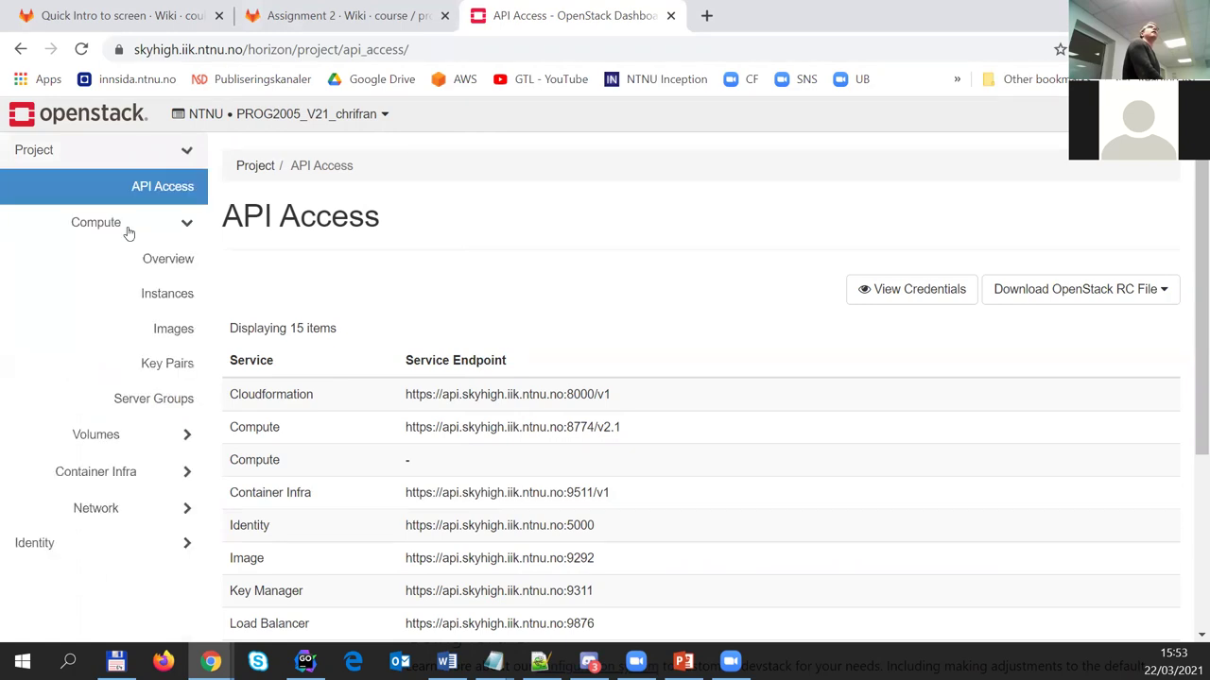
left_click(159, 252)
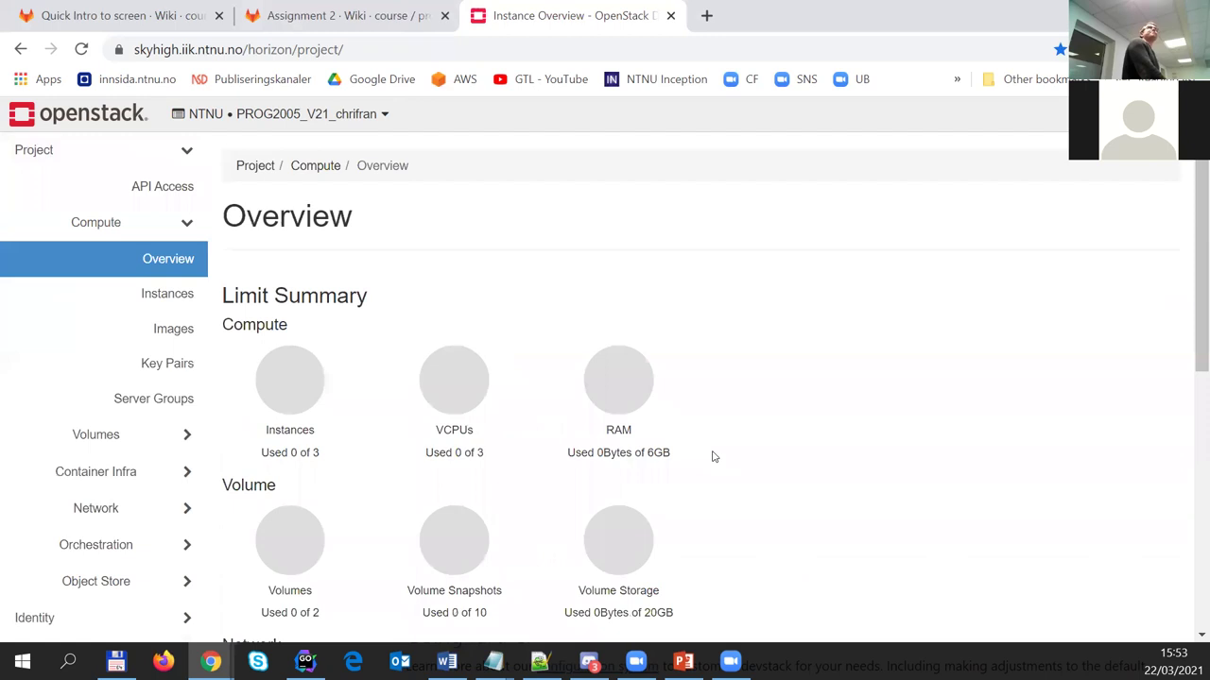
Examine the project's compute, volume and network limits and its usage summary on the Overview page
scroll(993, 331, "down", 1)
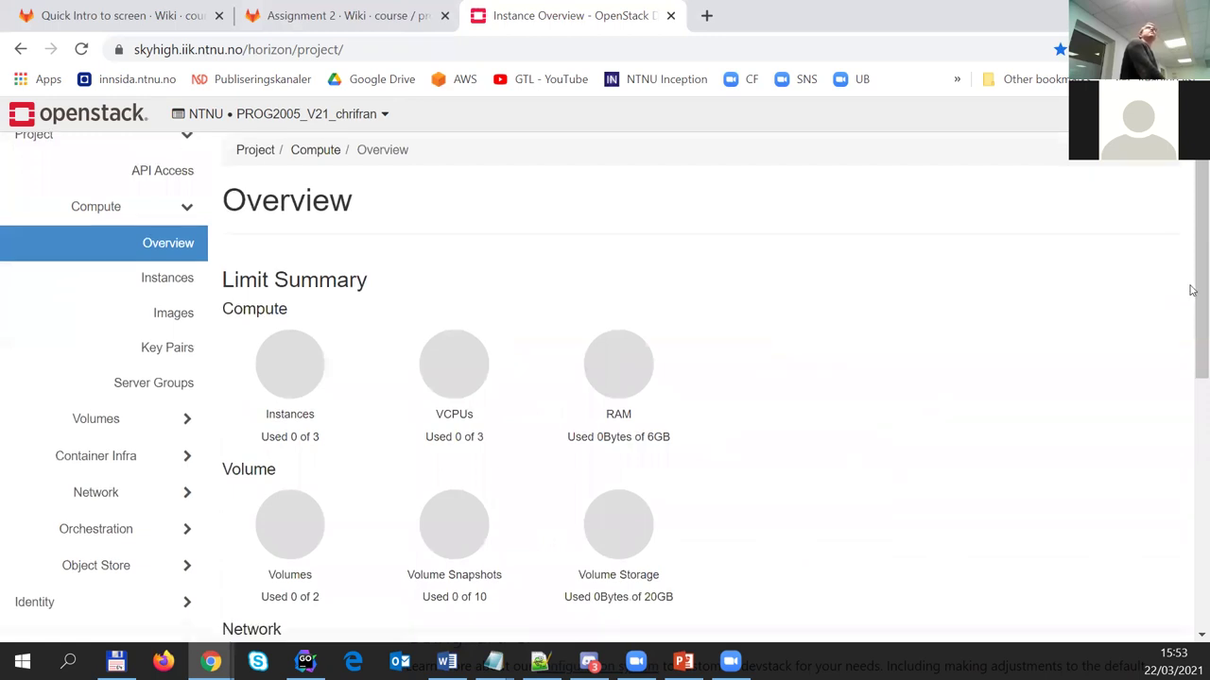
scroll(1191, 330, "down", 1)
scroll(1191, 406, "down", 1)
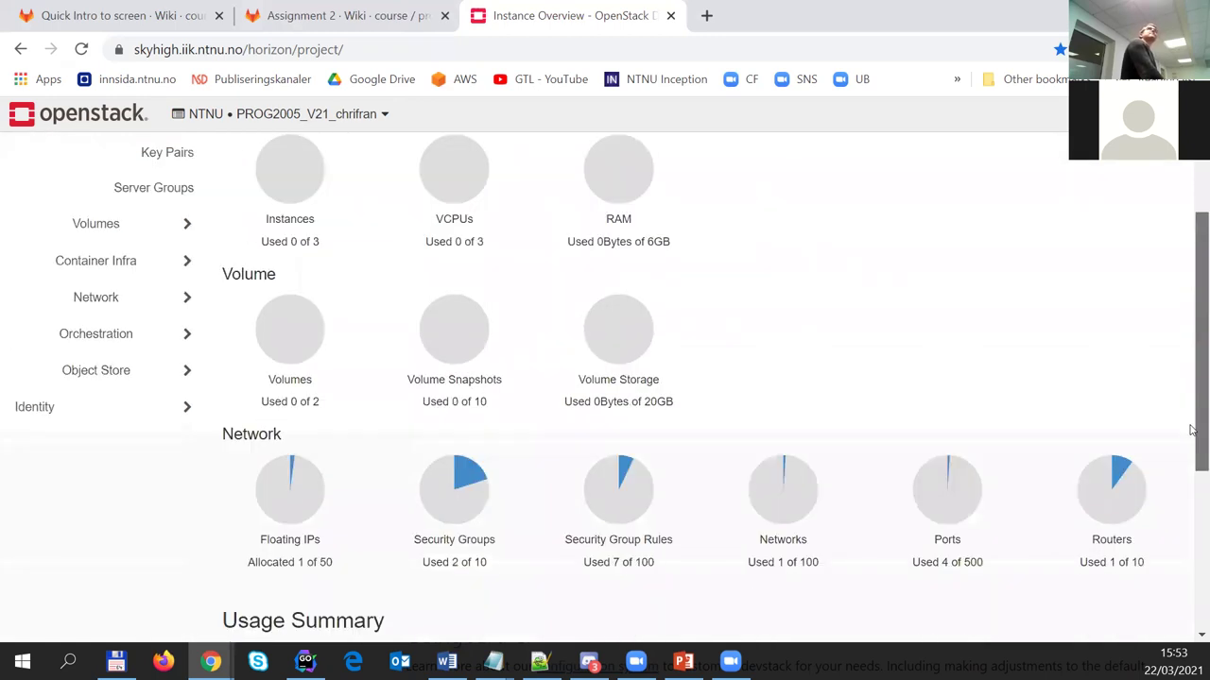
scroll(1191, 359, "up", 1)
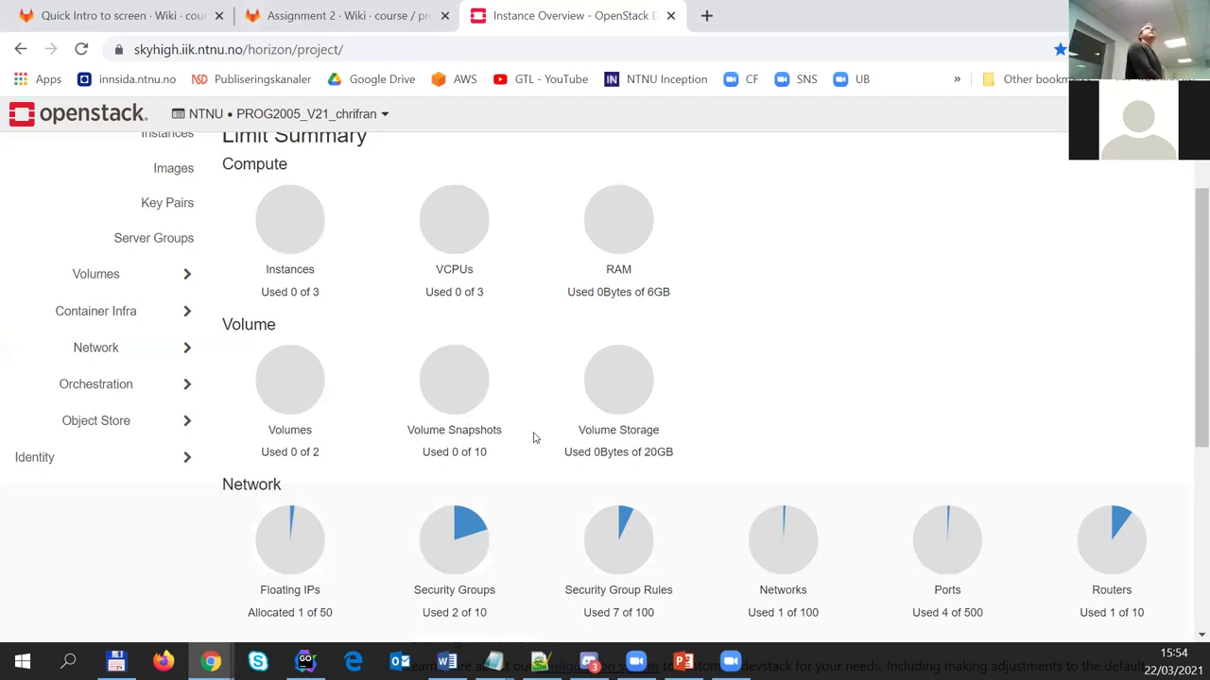
scroll(533, 438, "down", 2)
scroll(472, 406, "down", 1)
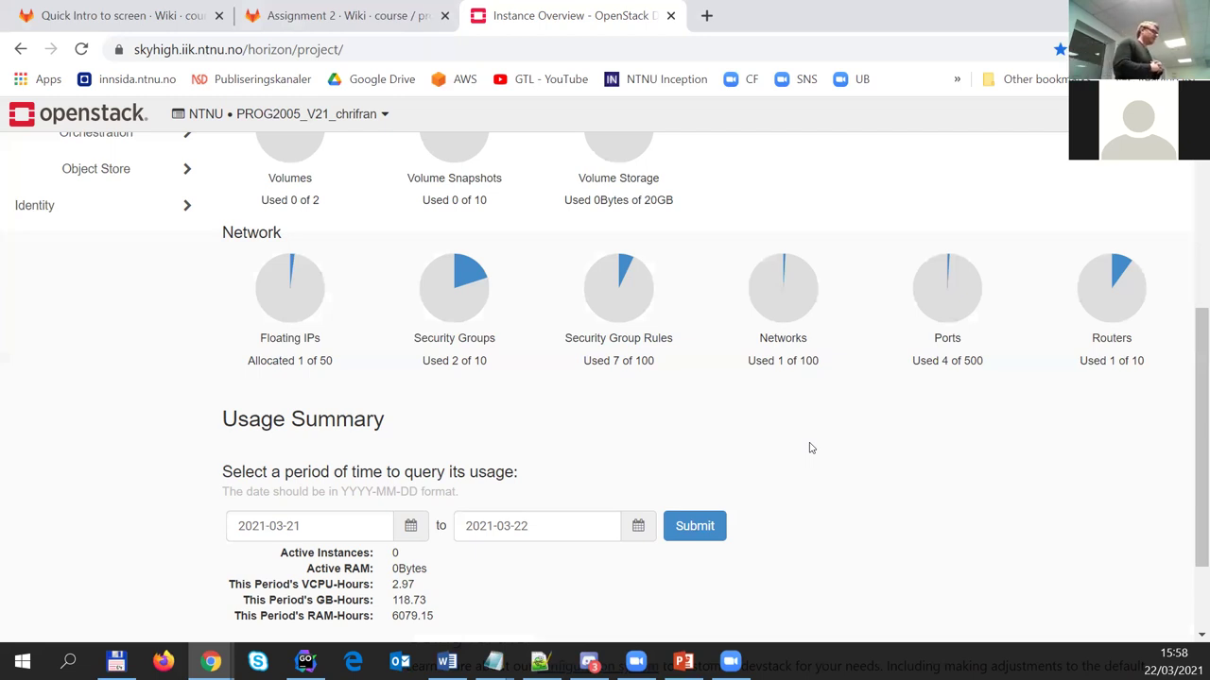
left_click_drag(964, 360, 1193, 336)
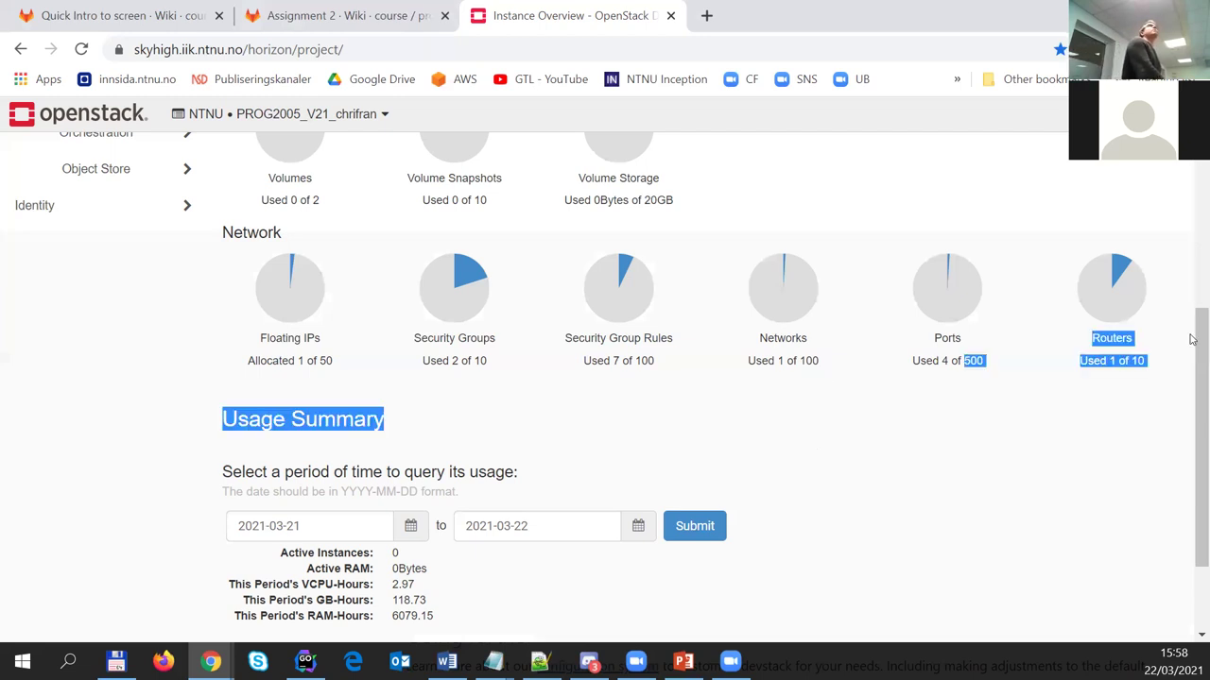
left_click(558, 451)
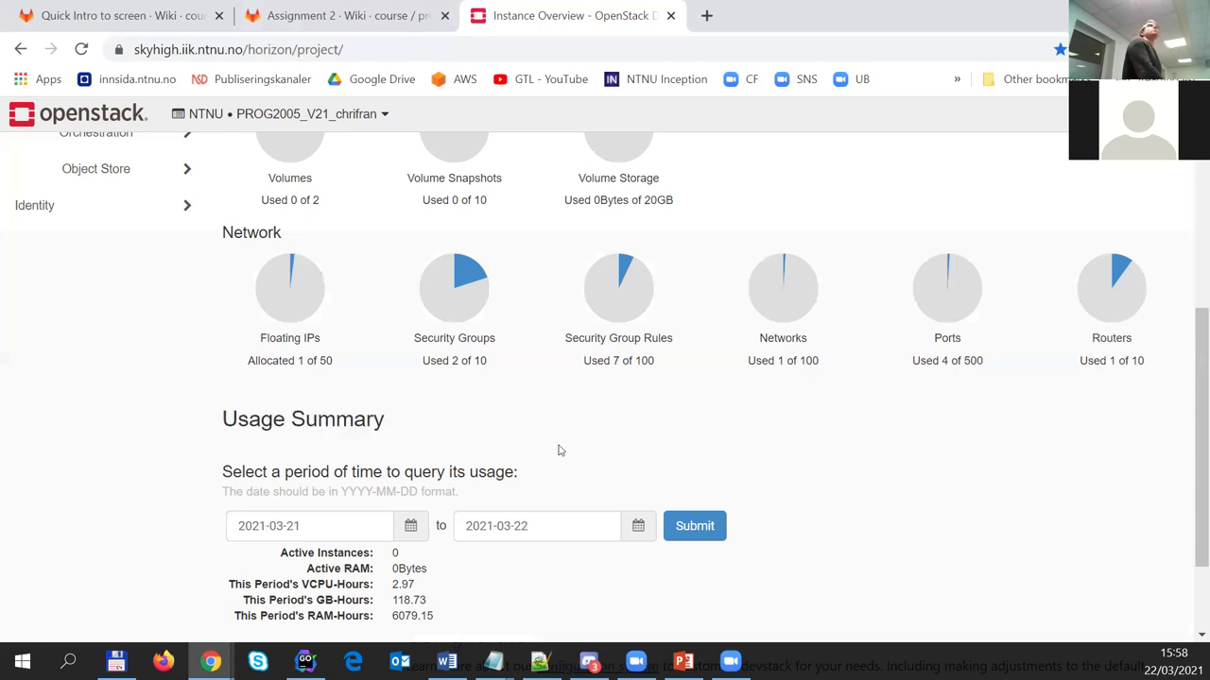
scroll(559, 451, "up", 5)
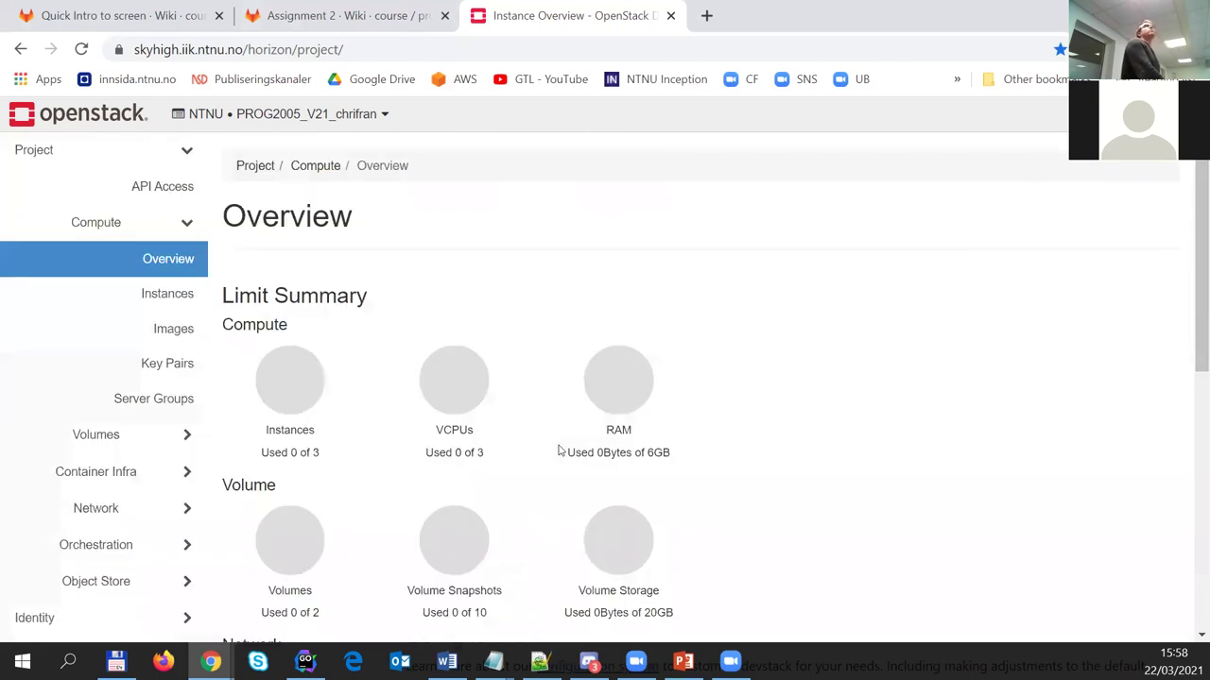
scroll(558, 451, "down", 3)
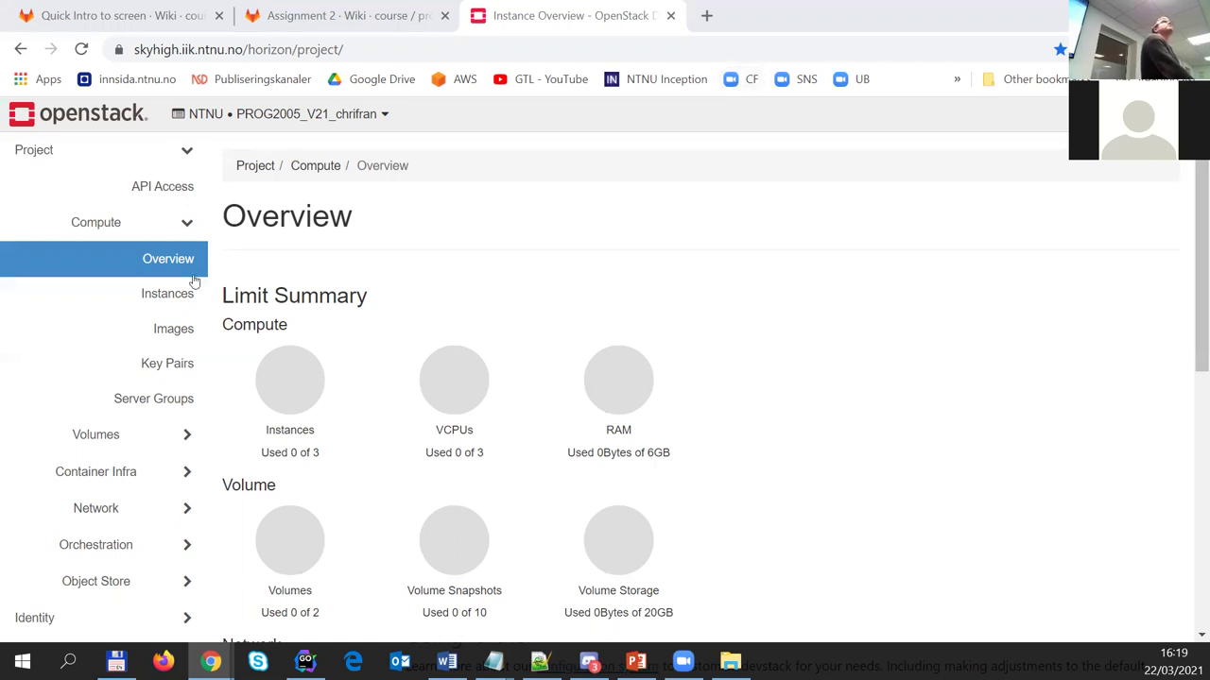
Open the Compute image list and look through the first page of available operating system images
left_click(179, 335)
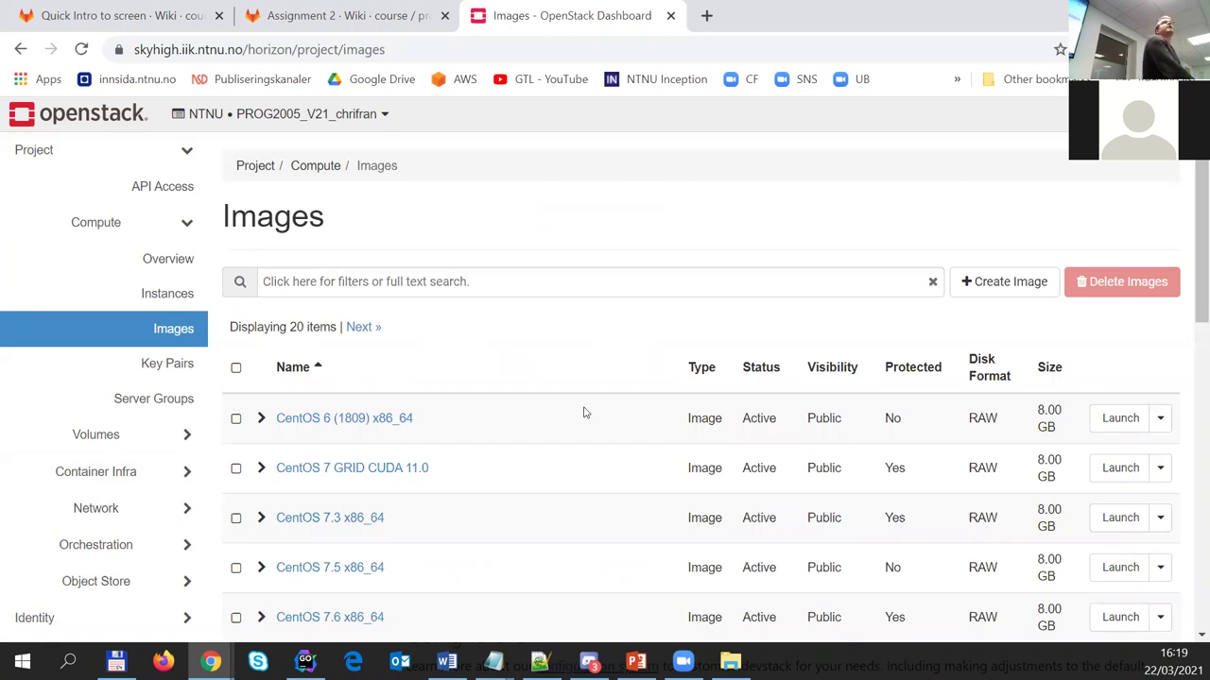
scroll(584, 413, "down", 7)
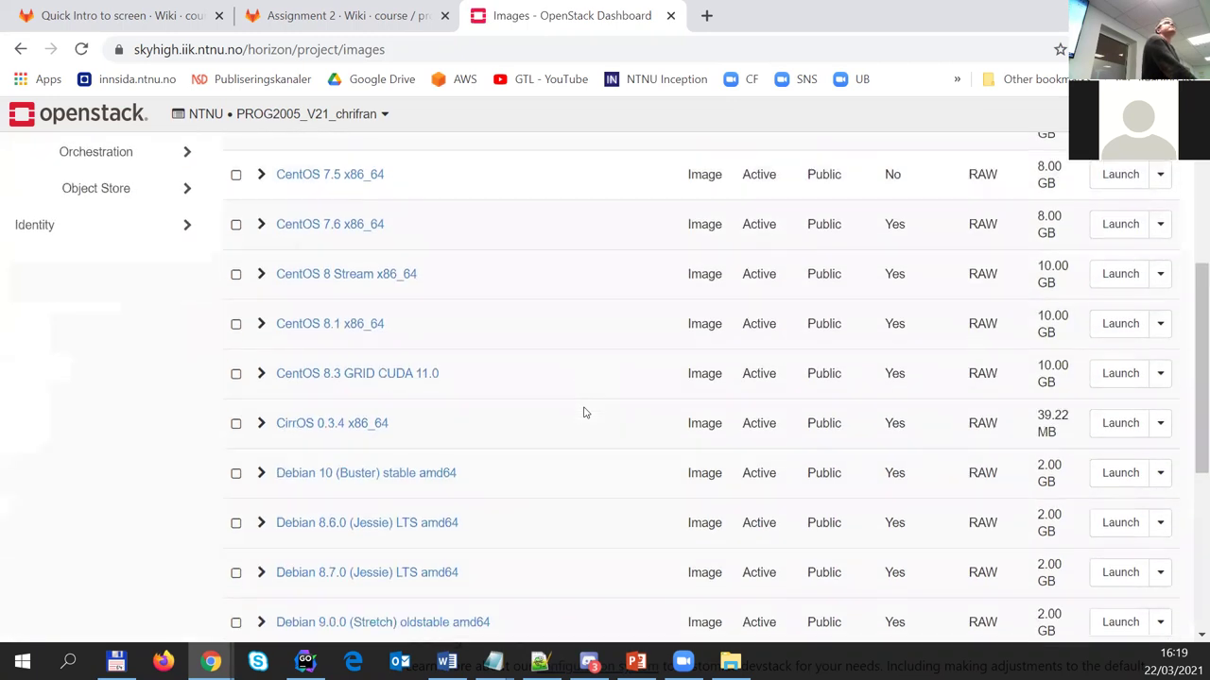
scroll(584, 413, "down", 3)
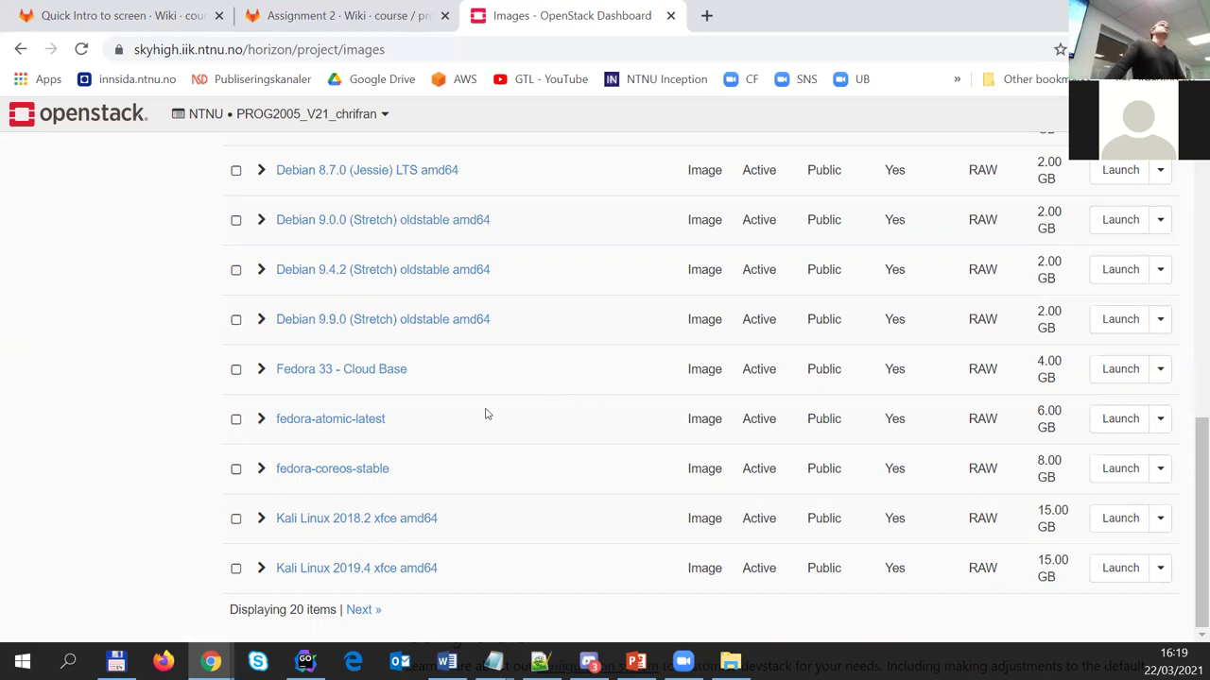
scroll(380, 460, "up", 4)
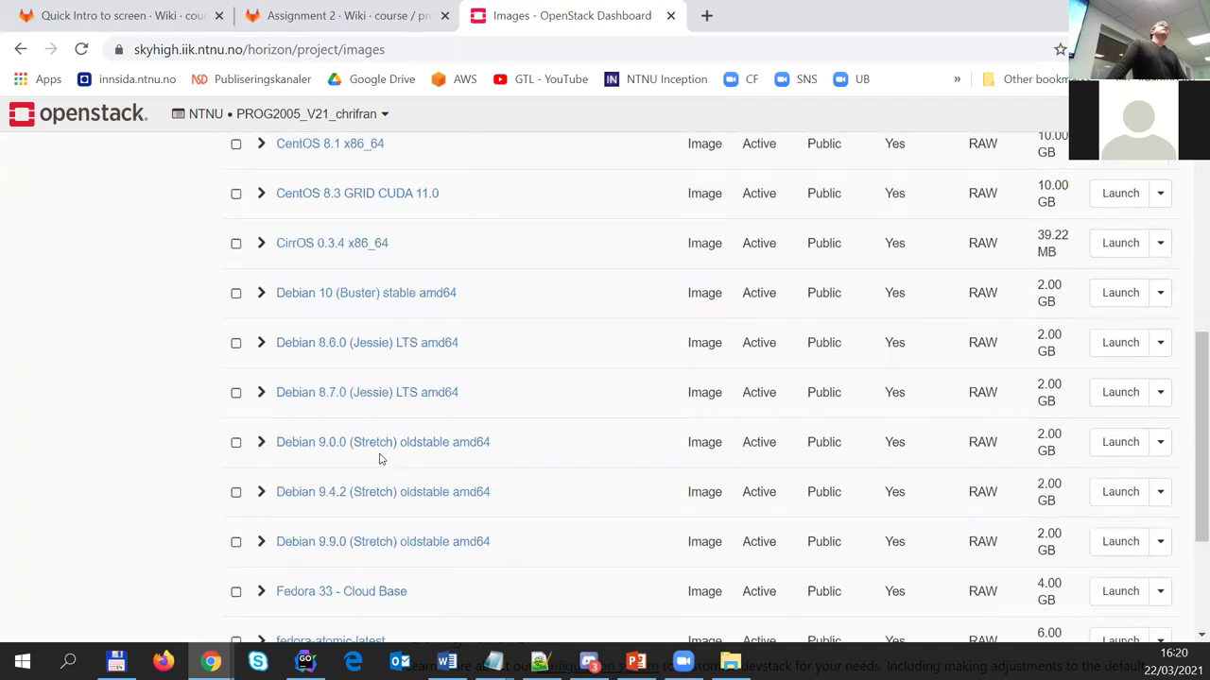
scroll(380, 460, "up", 2)
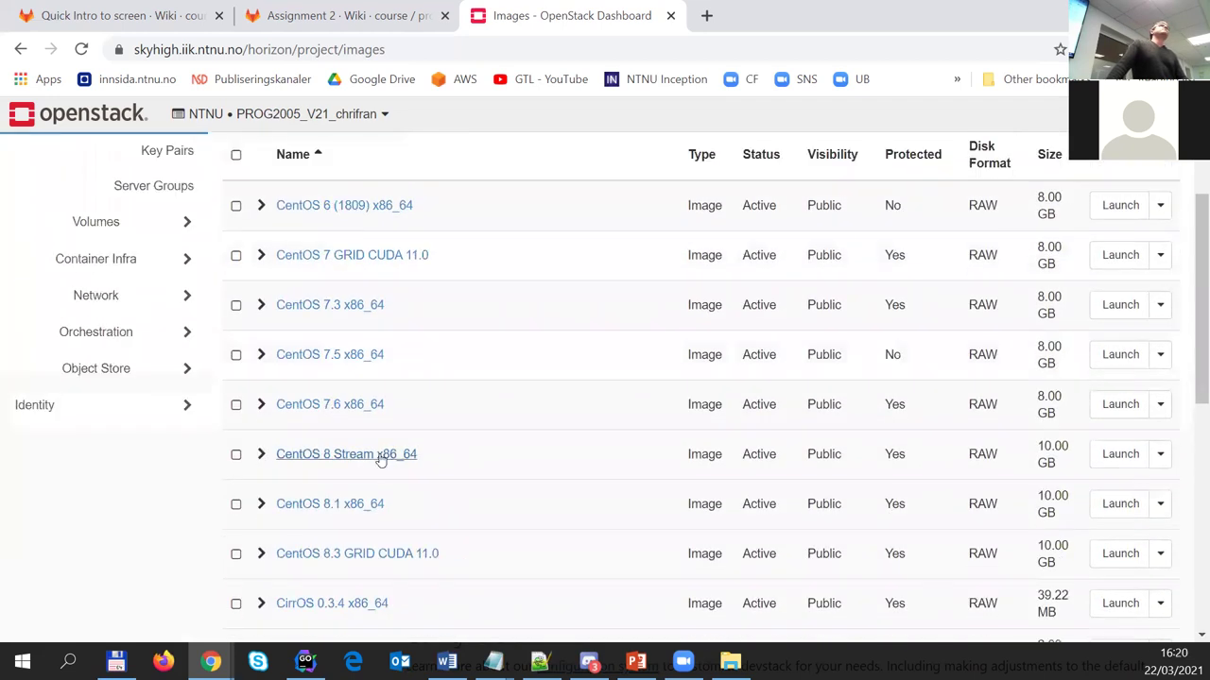
scroll(380, 459, "down", 2)
scroll(381, 460, "down", 2)
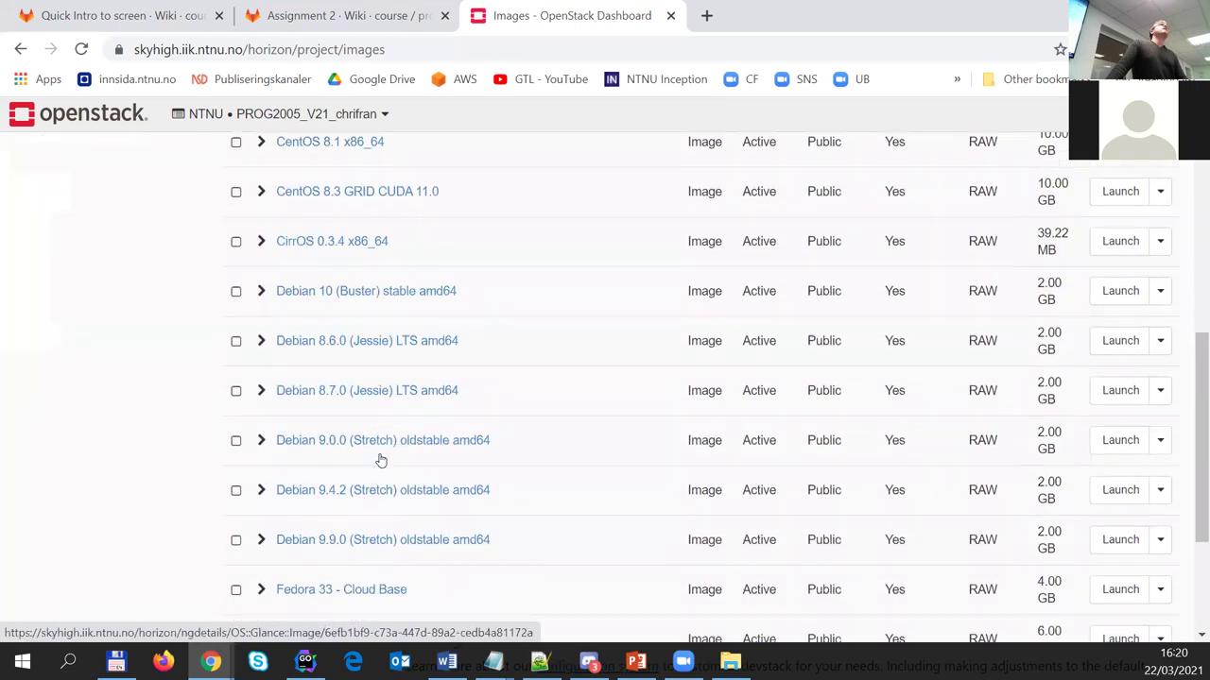
scroll(381, 459, "down", 2)
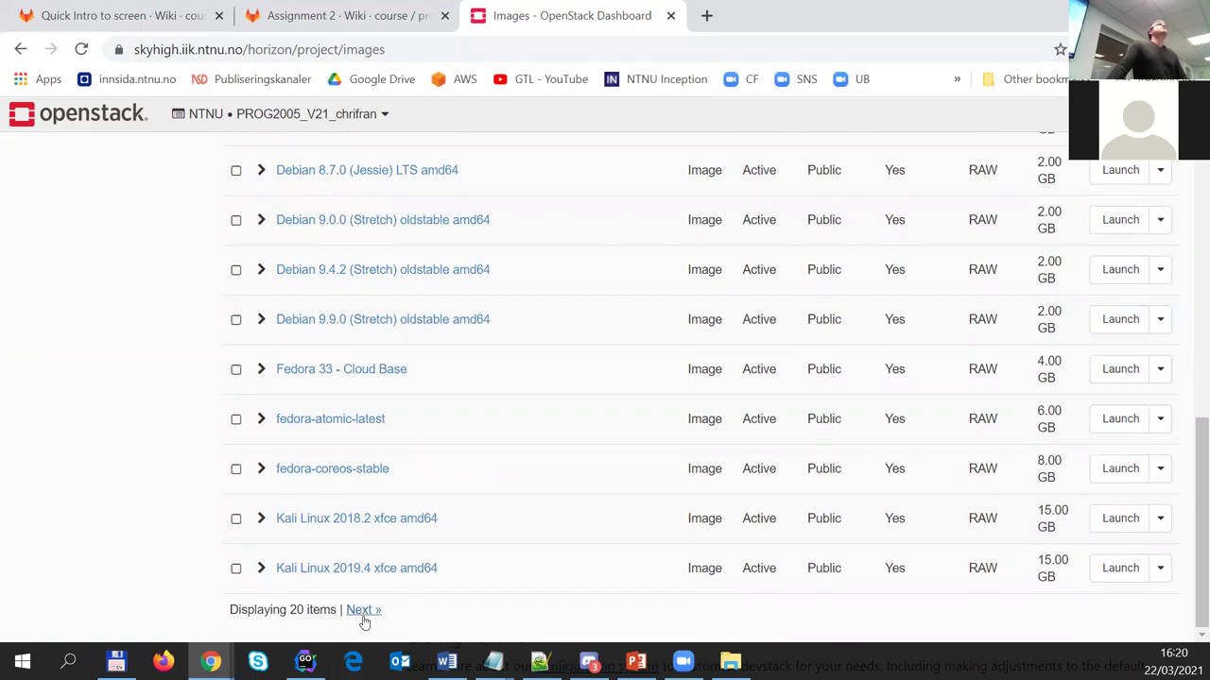
Page forward to the last page of the image list and look through the images there
left_click(364, 612)
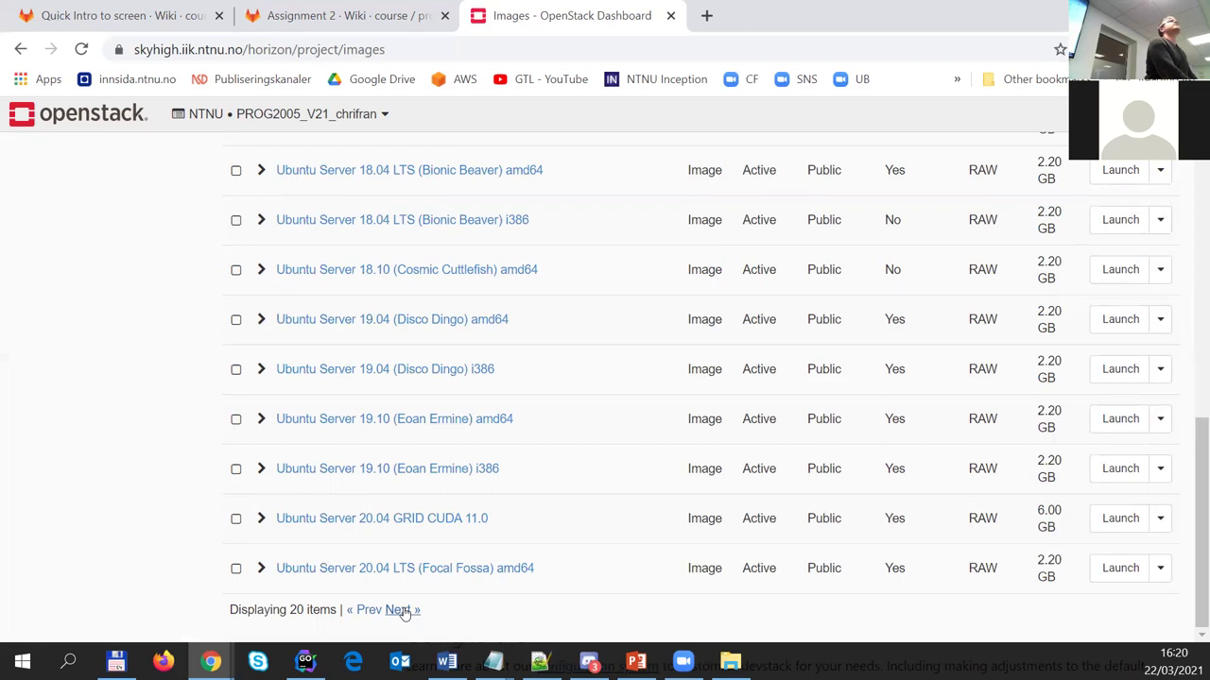
left_click(399, 609)
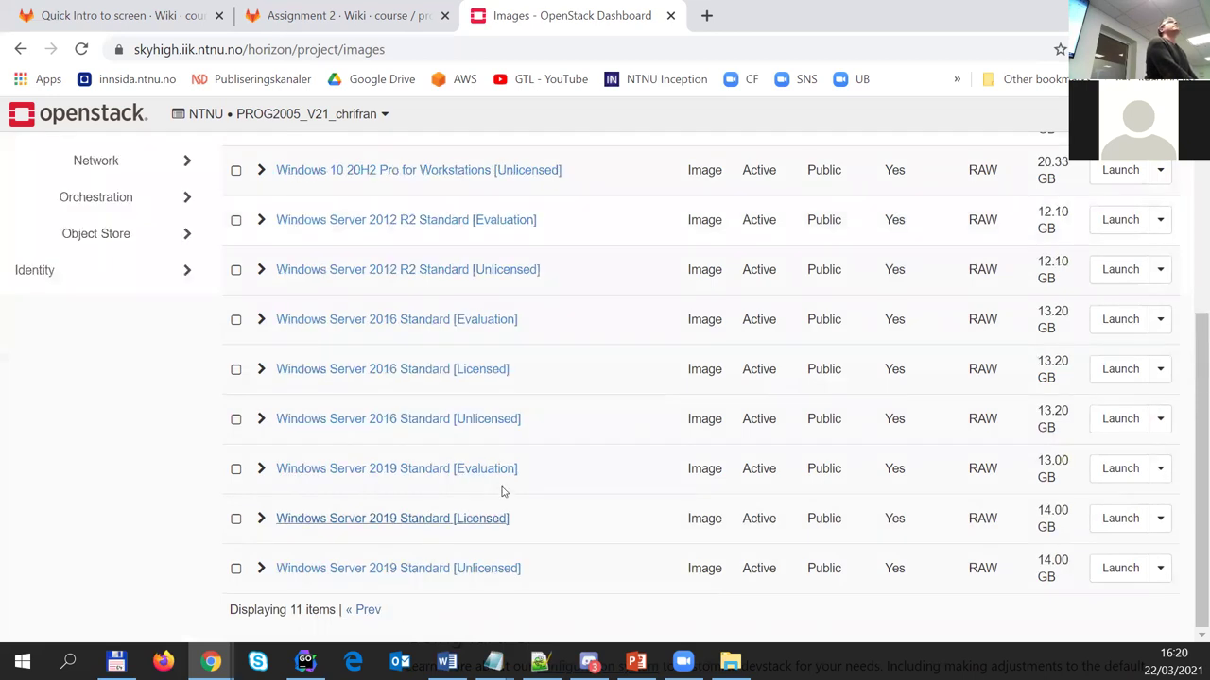
scroll(500, 489, "up", 4)
scroll(502, 492, "down", 2)
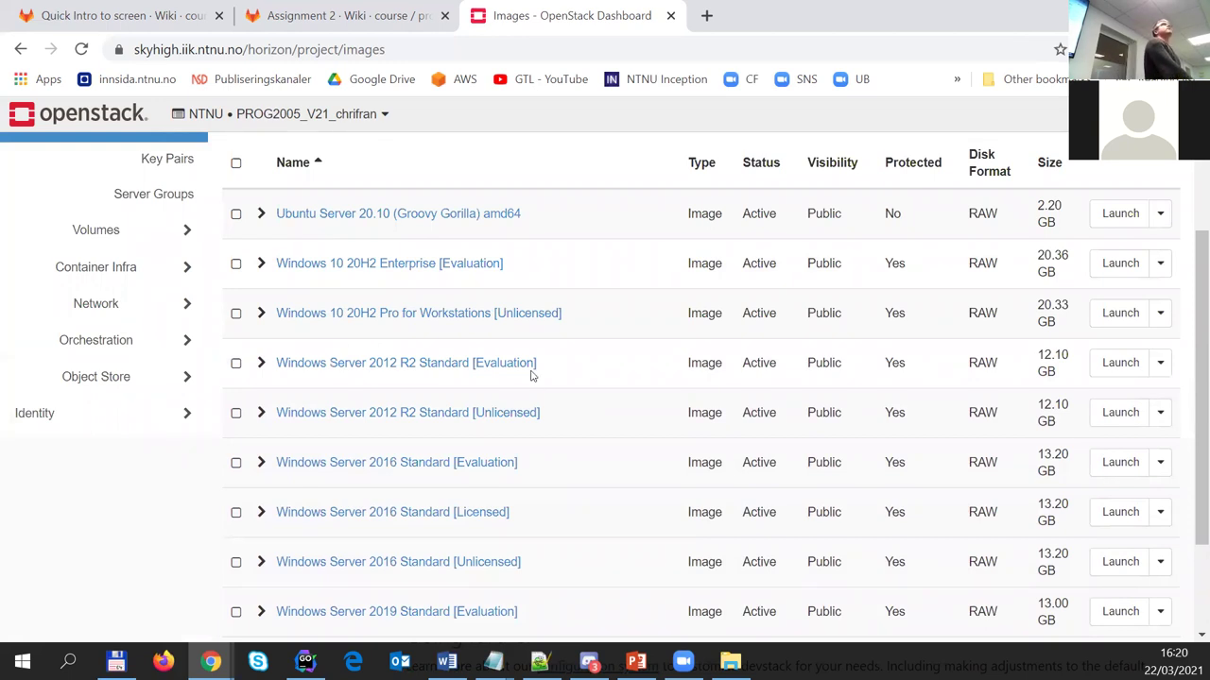
scroll(531, 375, "down", 2)
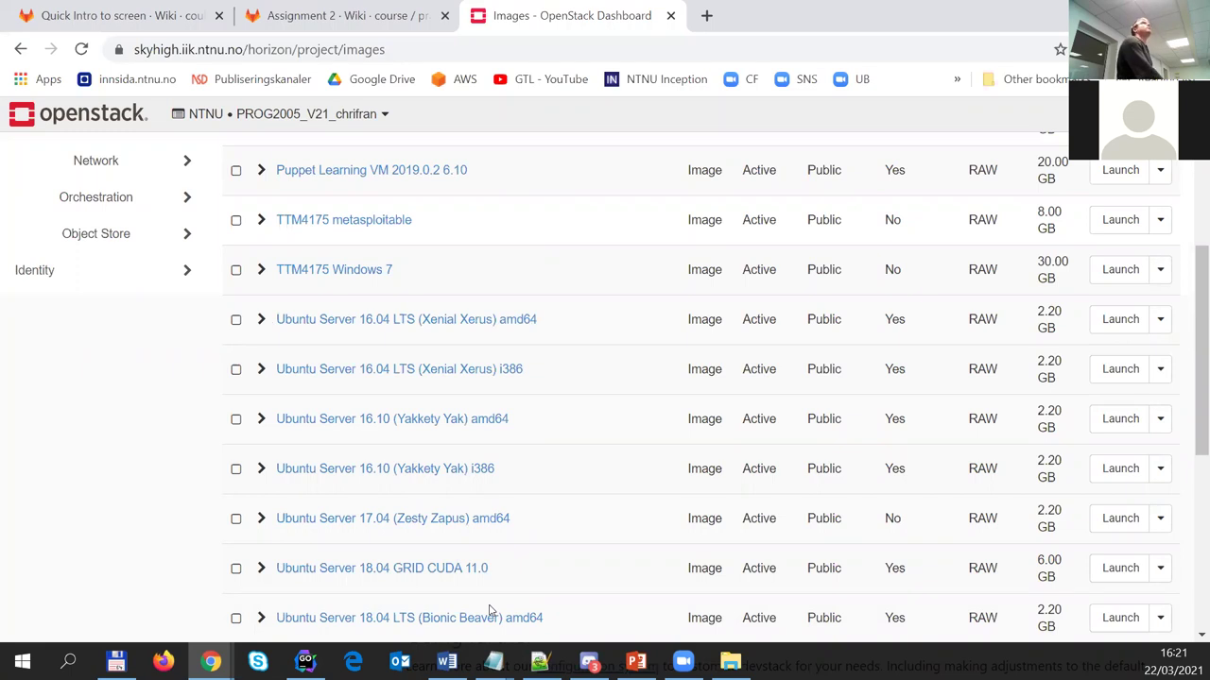
Look through the Ubuntu Server versions on the second page of the image list
scroll(490, 609, "down", 3)
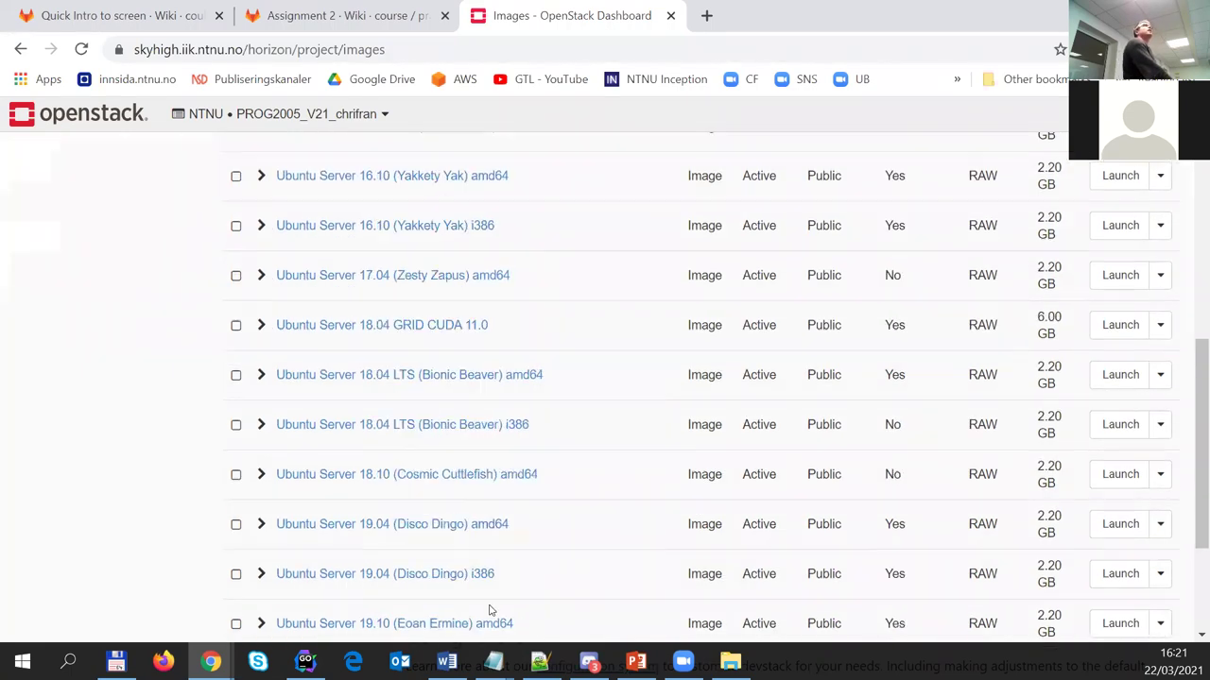
scroll(489, 609, "down", 2)
scroll(490, 609, "down", 1)
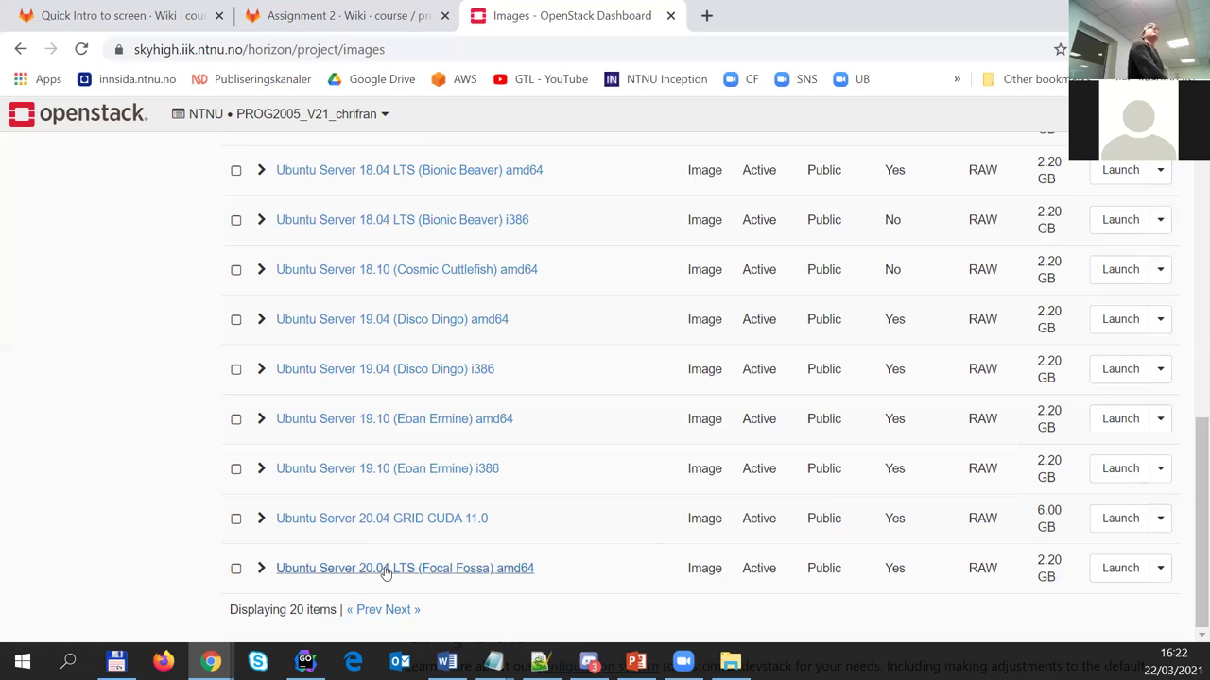
Create a key pair named demo-key of type SSH Key and save its private key file as demo-key.pem in Downloads
scroll(402, 486, "up", 1)
scroll(401, 485, "up", 10)
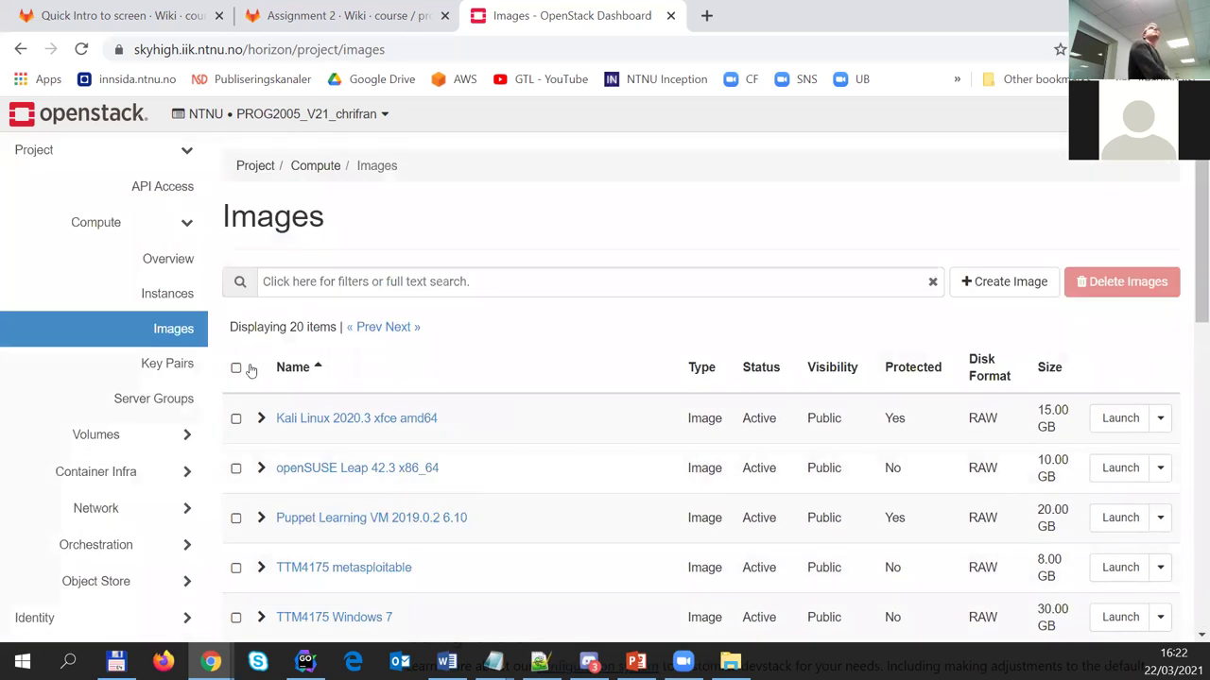
left_click(162, 367)
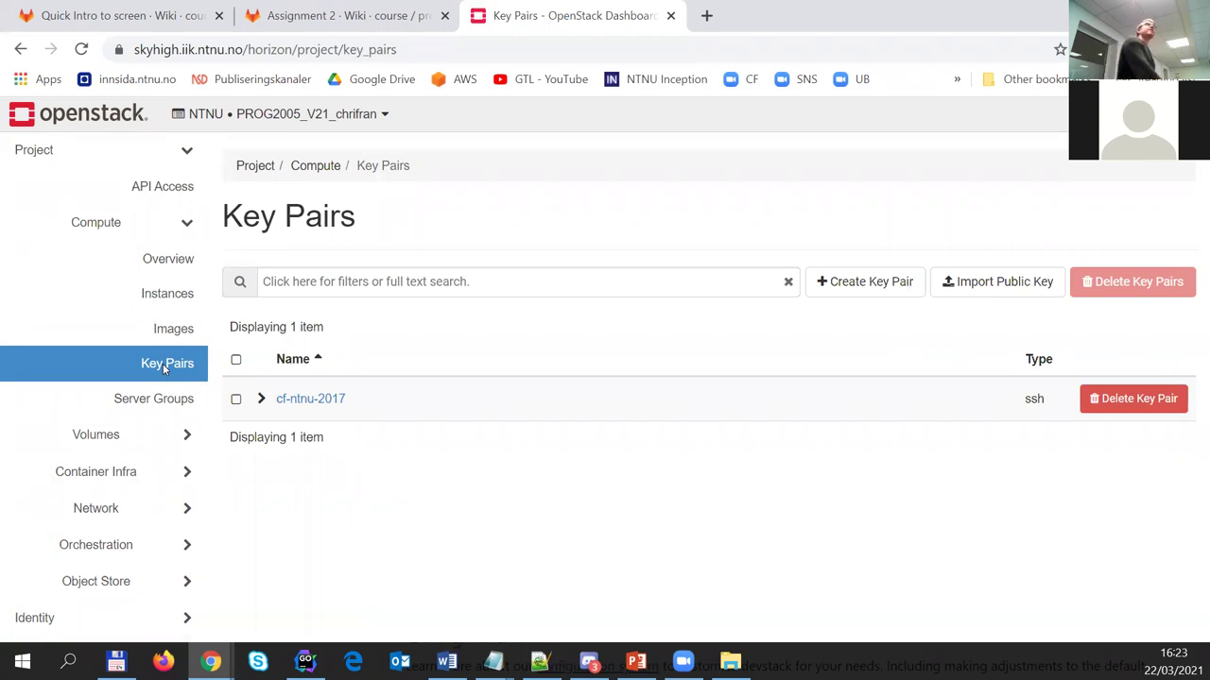
left_click(835, 284)
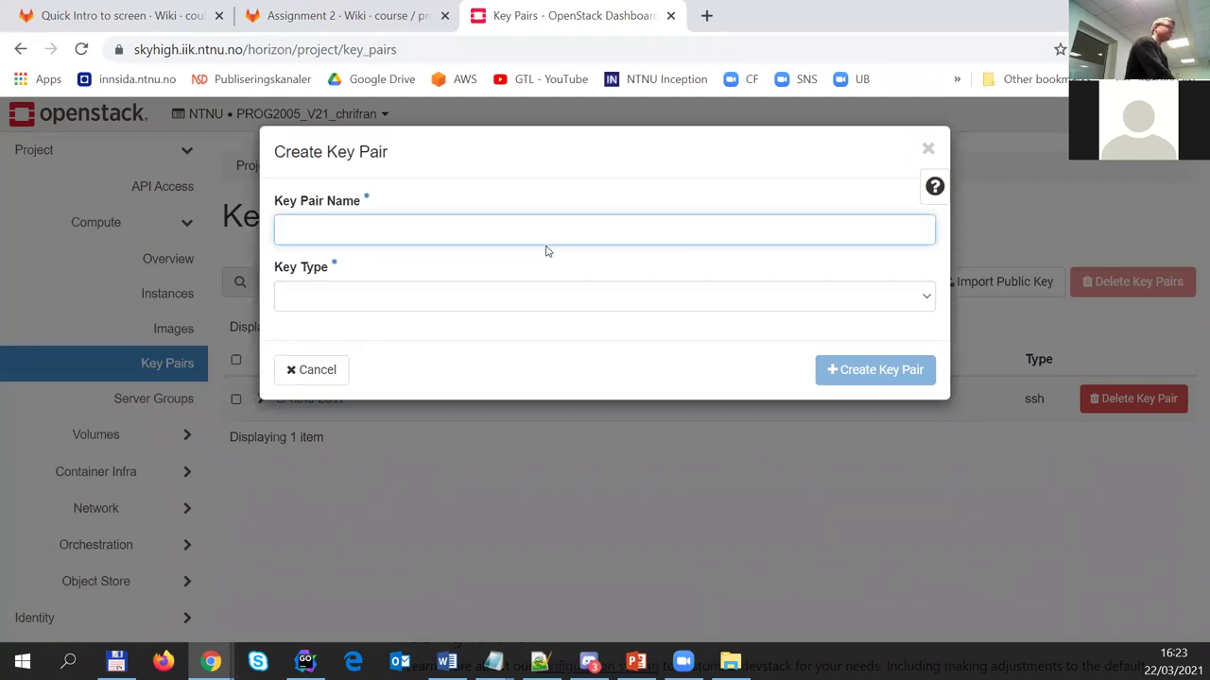
type("demo-key")
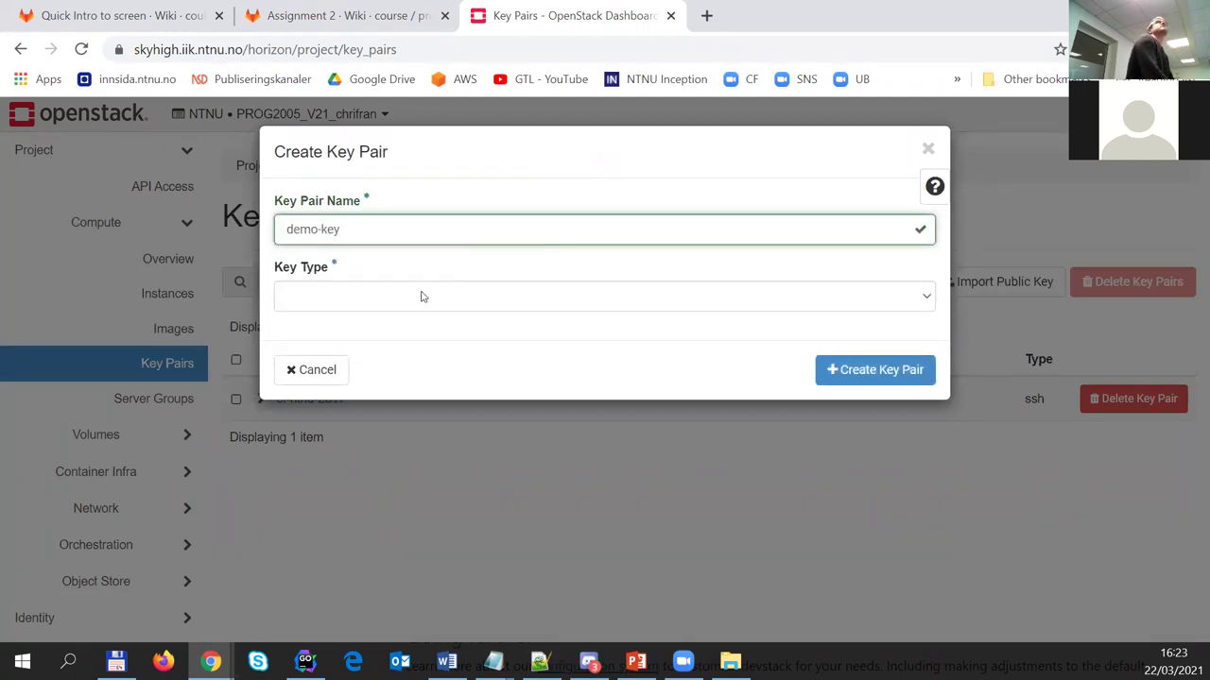
left_click(921, 299)
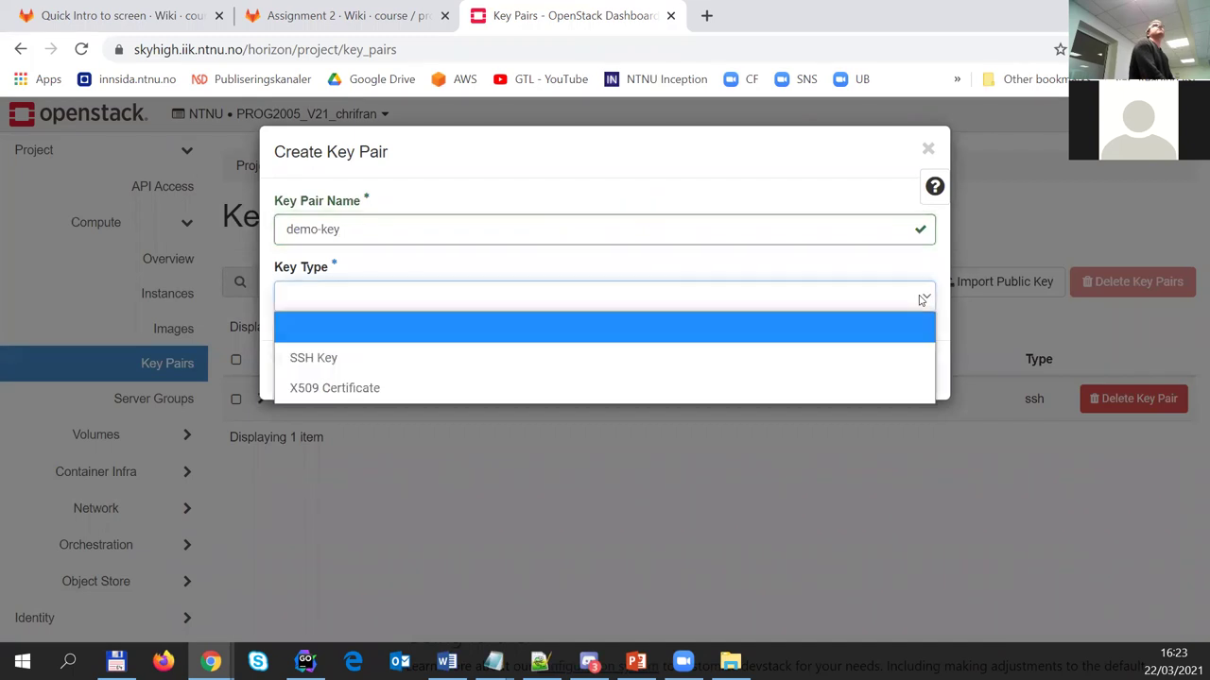
left_click(678, 369)
left_click(877, 378)
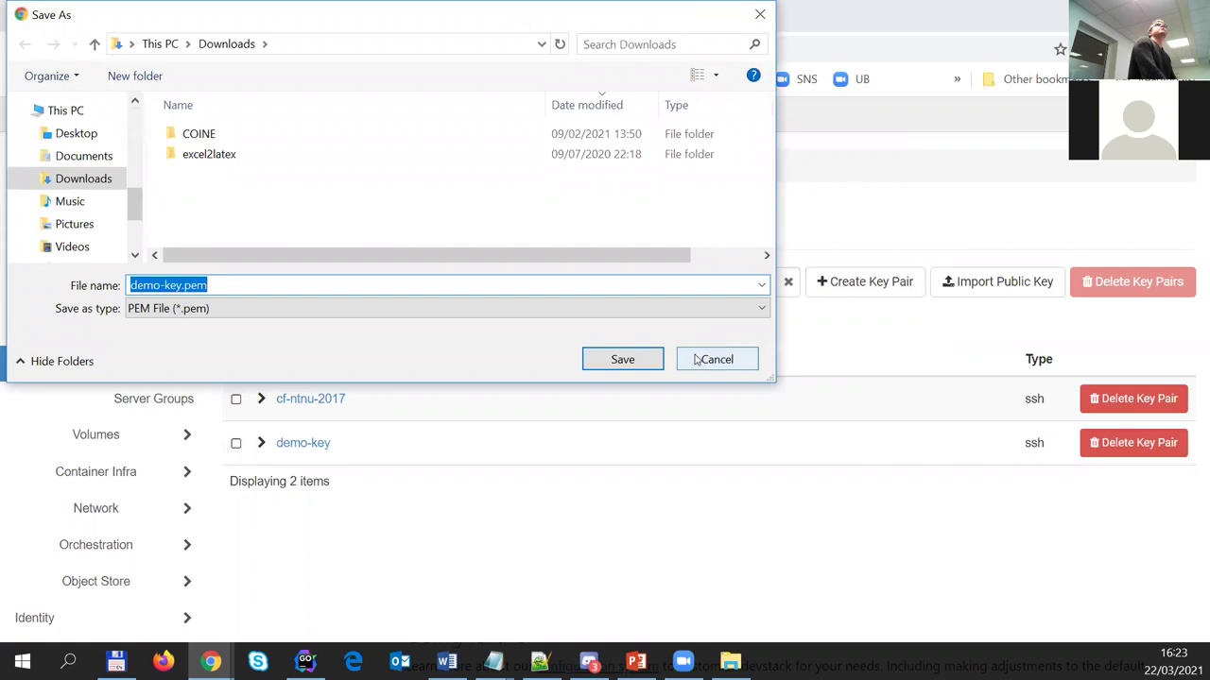
left_click(622, 359)
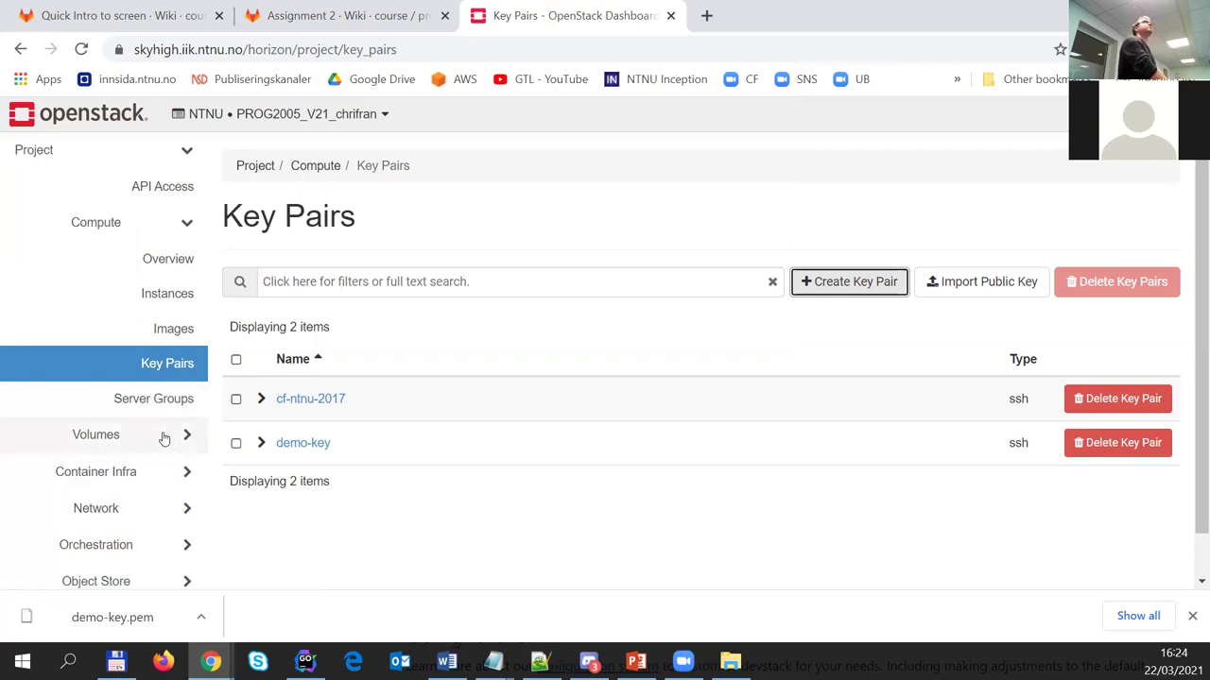
Open the project's network topology and examine how the router links ntnu-internal and My Network
left_click(163, 517)
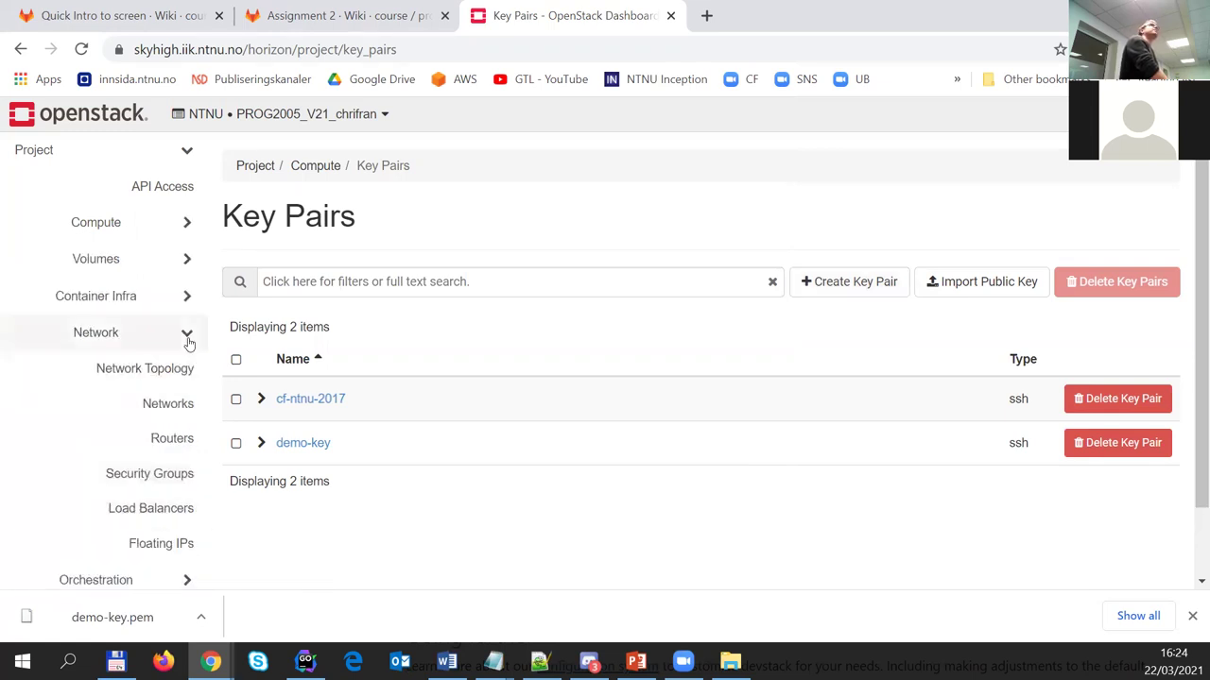
left_click(166, 372)
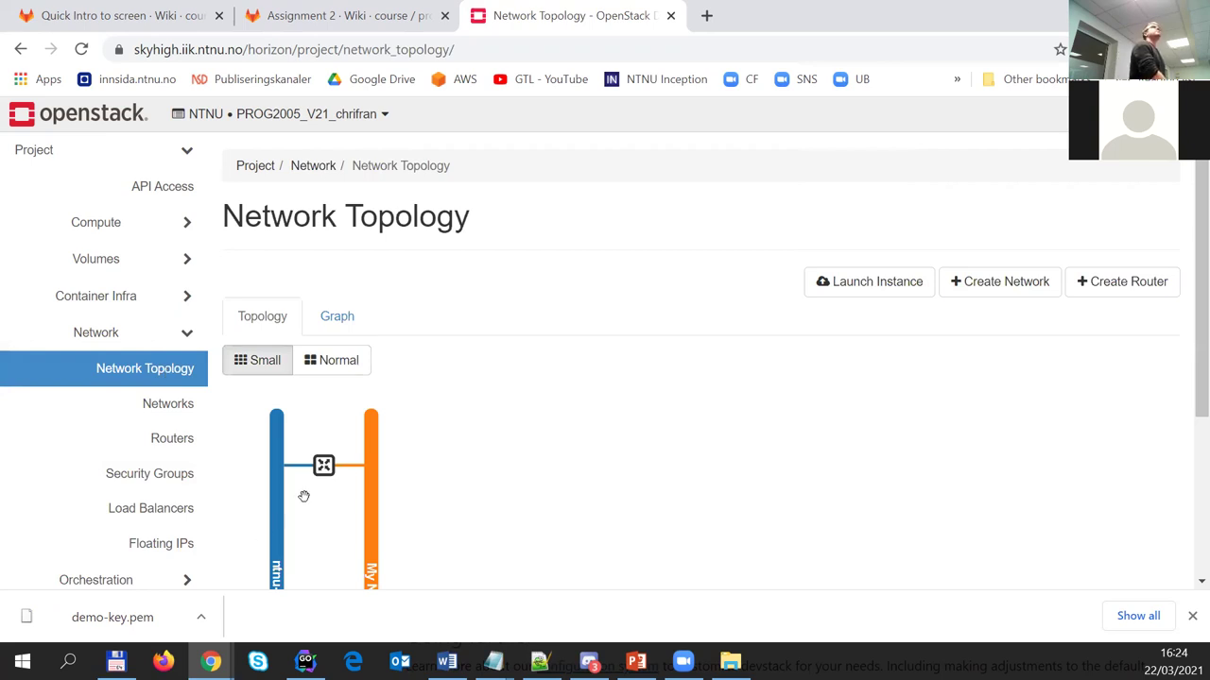
scroll(304, 494, "down", 3)
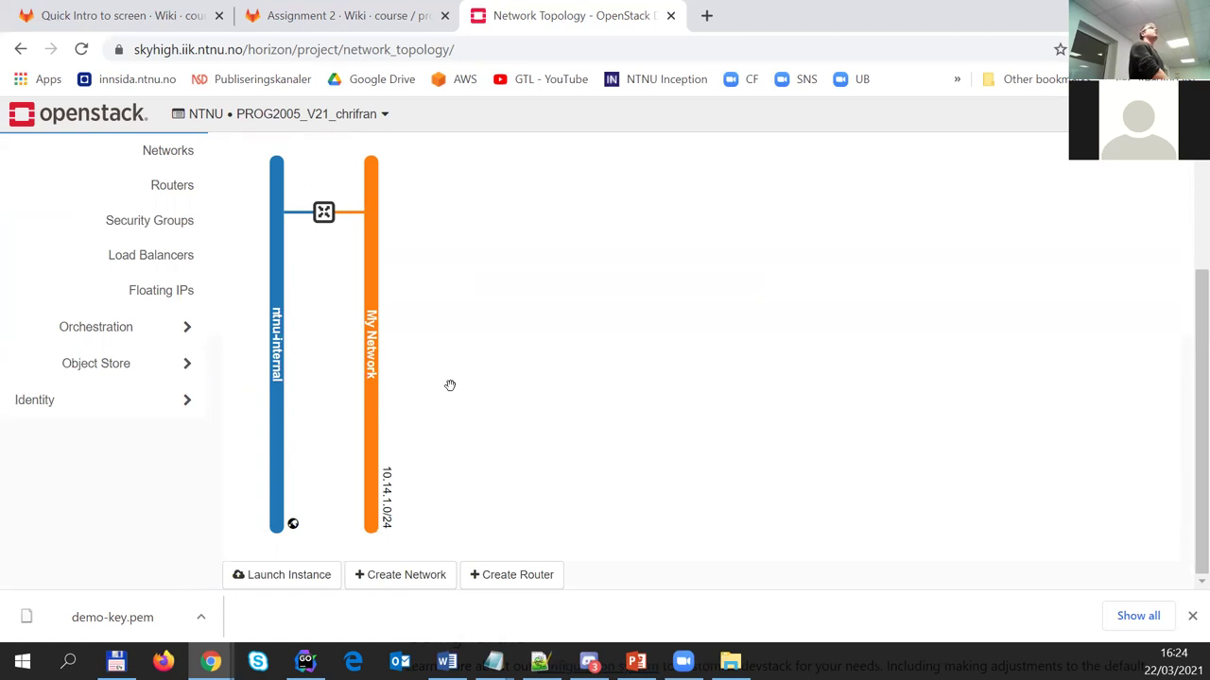
scroll(449, 385, "up", 2)
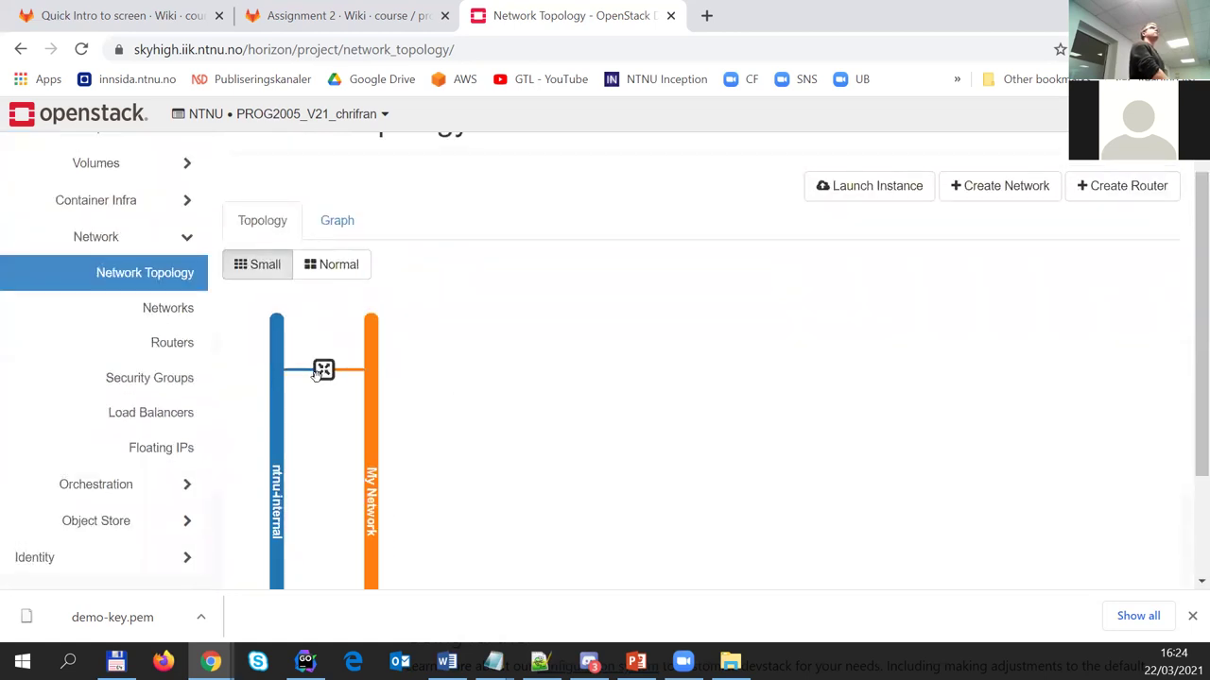
Open the project's networks list and view the edit settings of My Network without saving any changes
left_click(190, 308)
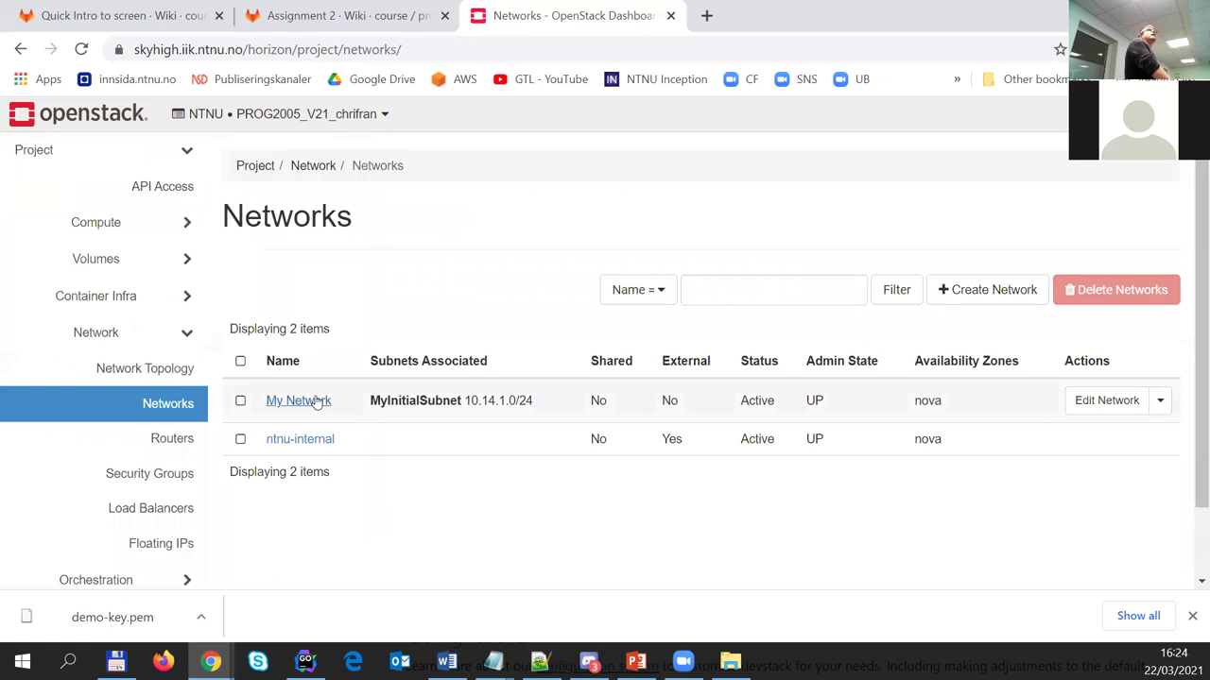
left_click(1085, 402)
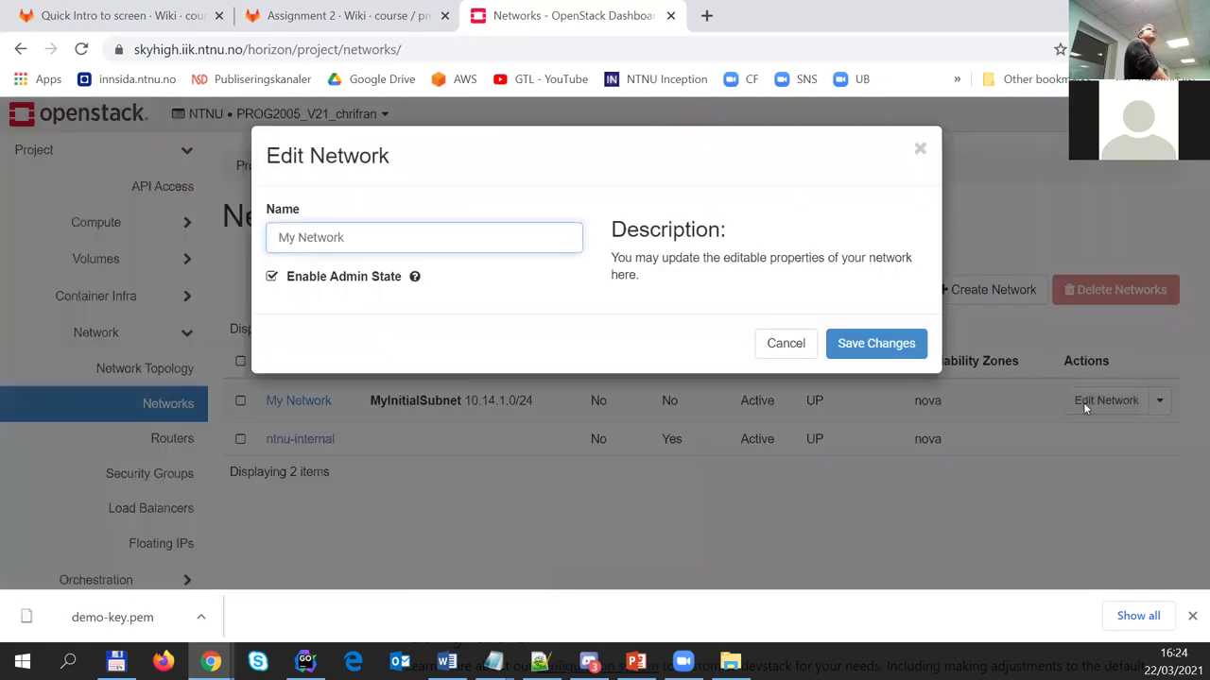
left_click(781, 350)
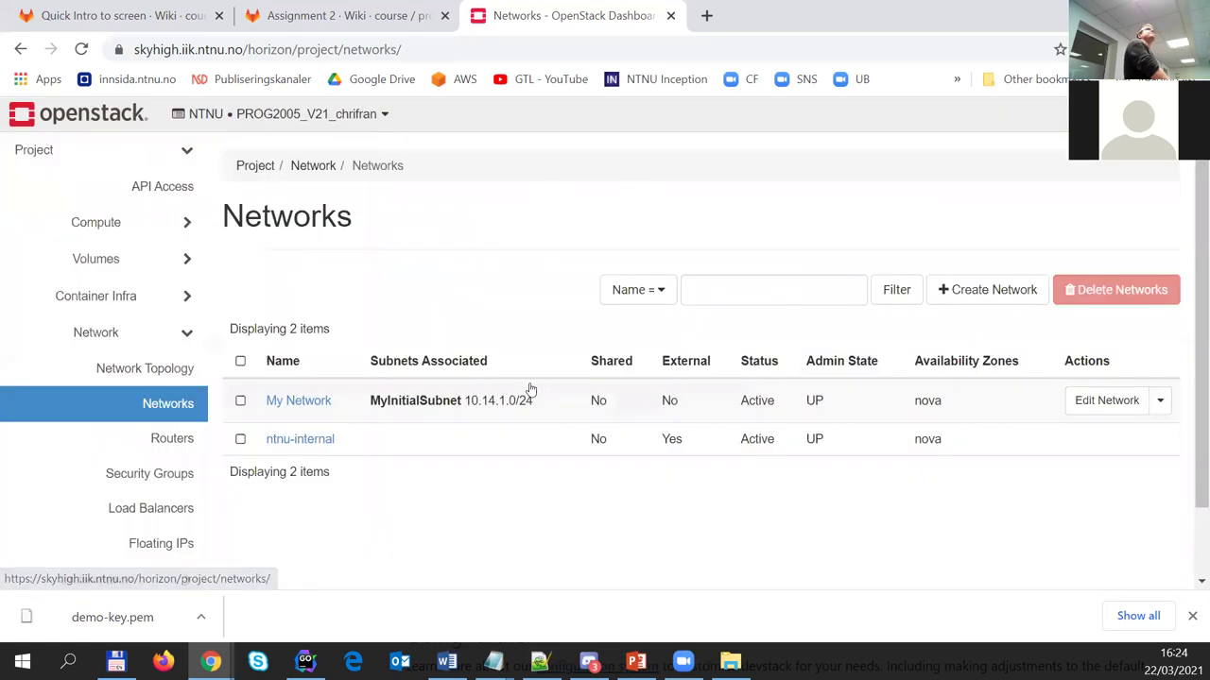
Open the project's routers list and view the edit settings of MyRouter without saving any changes
left_click(173, 440)
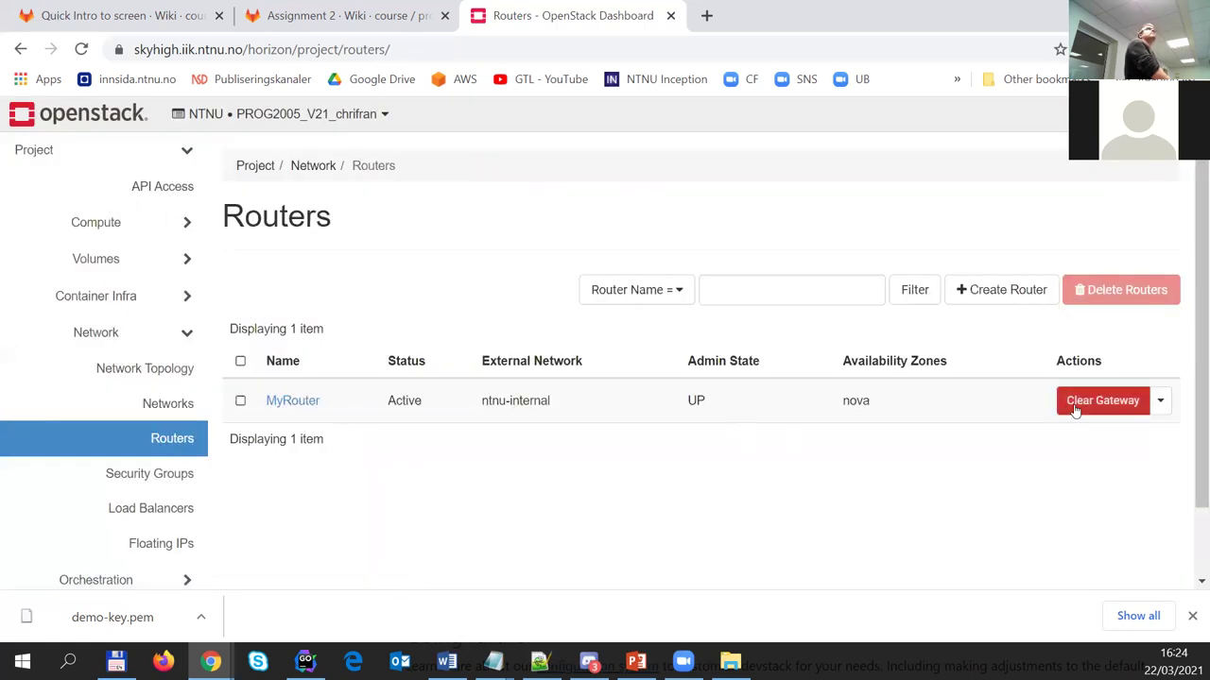
left_click(1160, 400)
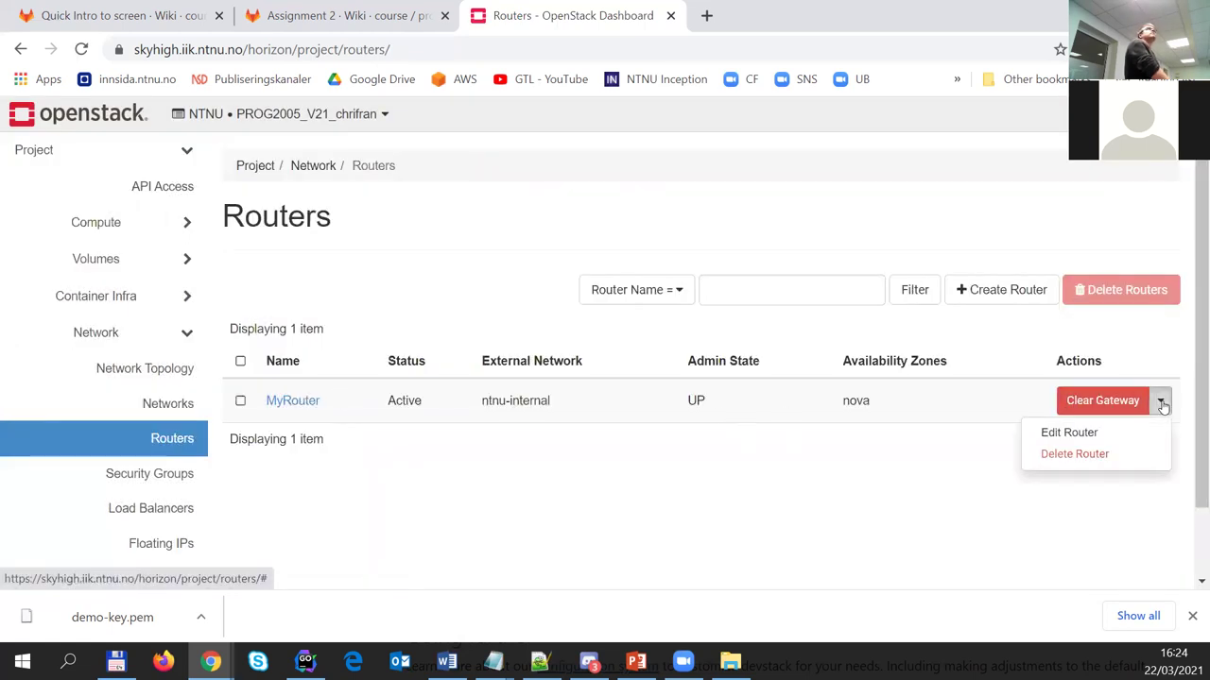
left_click(1054, 434)
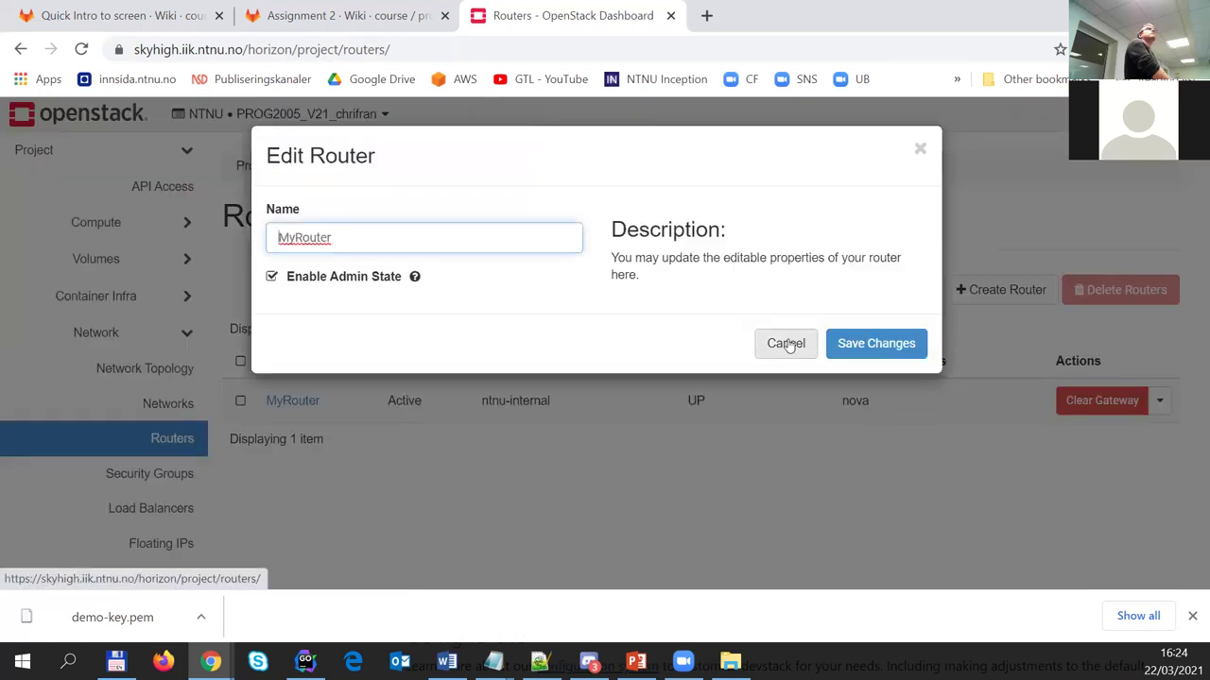
left_click(792, 343)
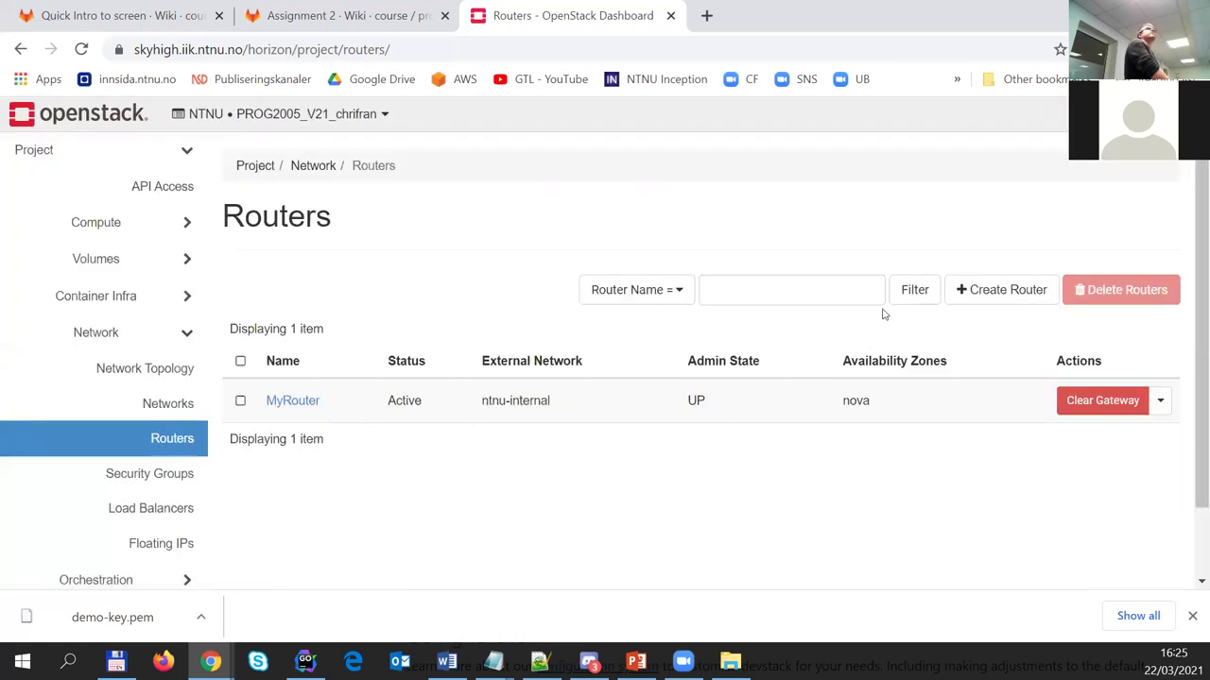
View the external network options in the router creation form and leave it without creating a router
left_click(998, 289)
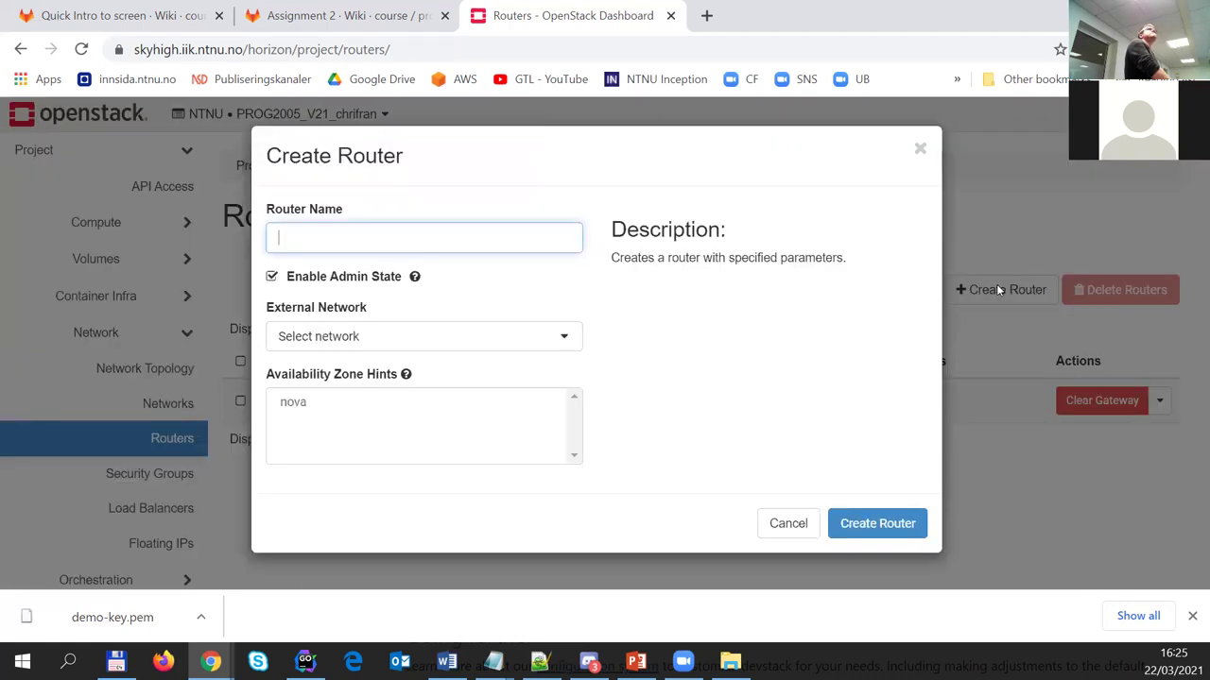
left_click(517, 336)
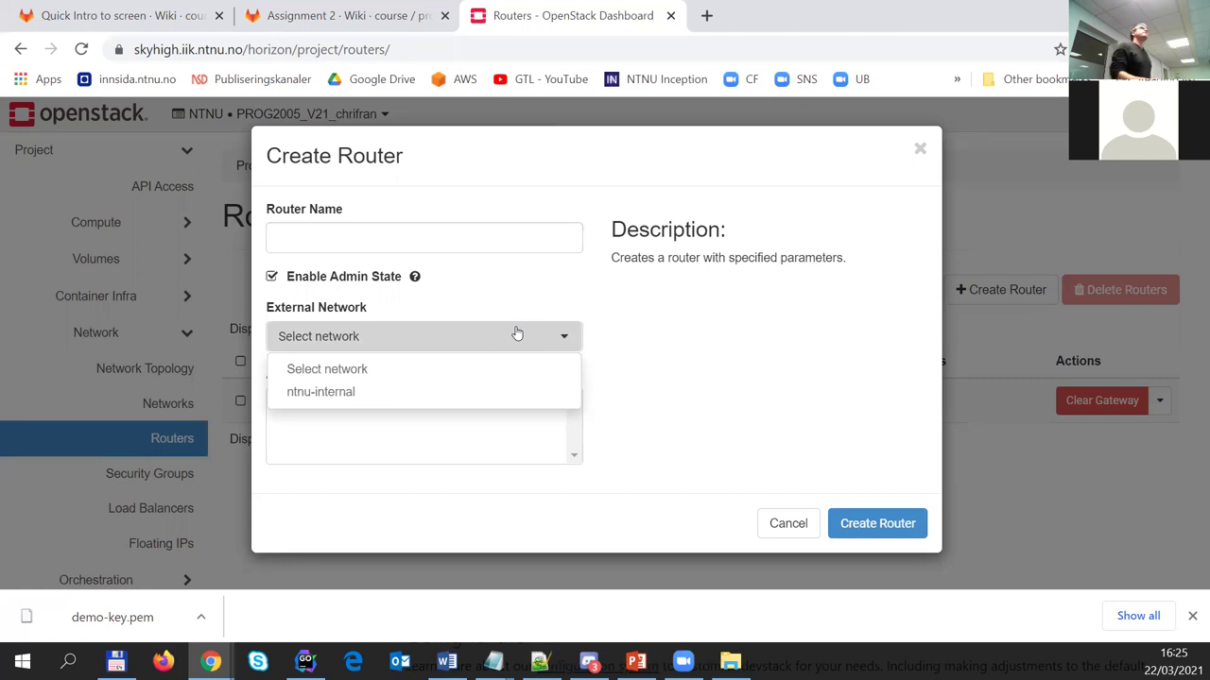
left_click(790, 525)
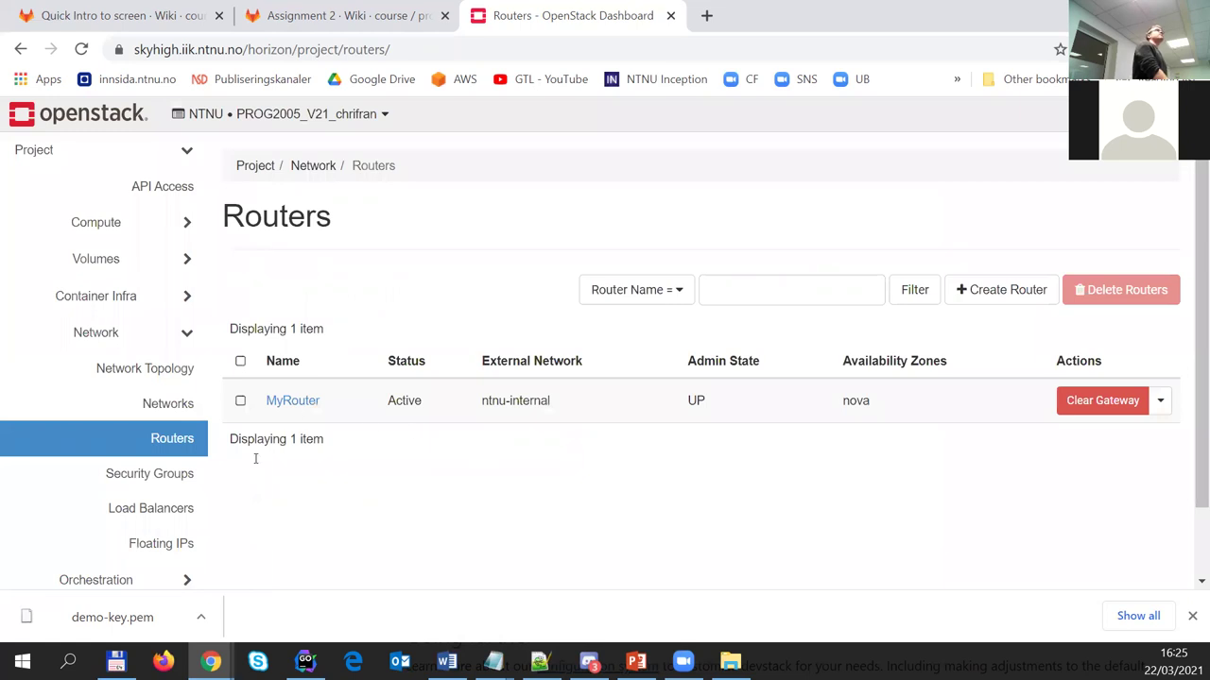
Return to the network topology and inspect the status and interfaces of the router between the two networks
left_click(167, 372)
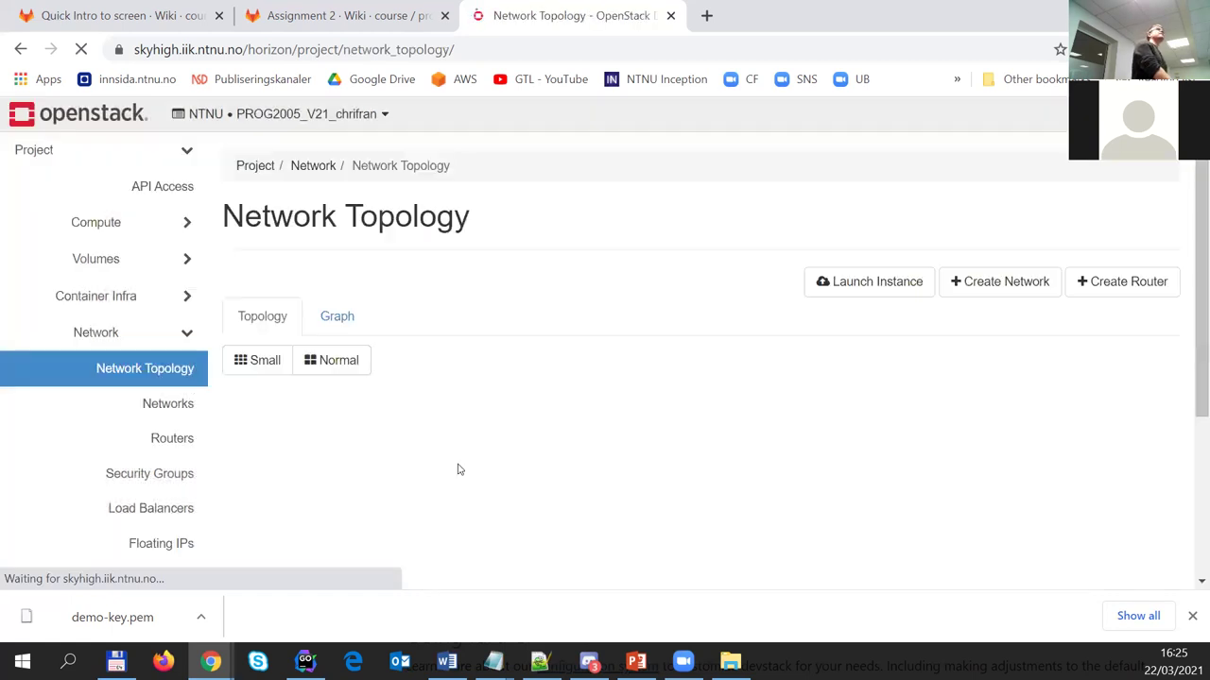
scroll(457, 463, "down", 3)
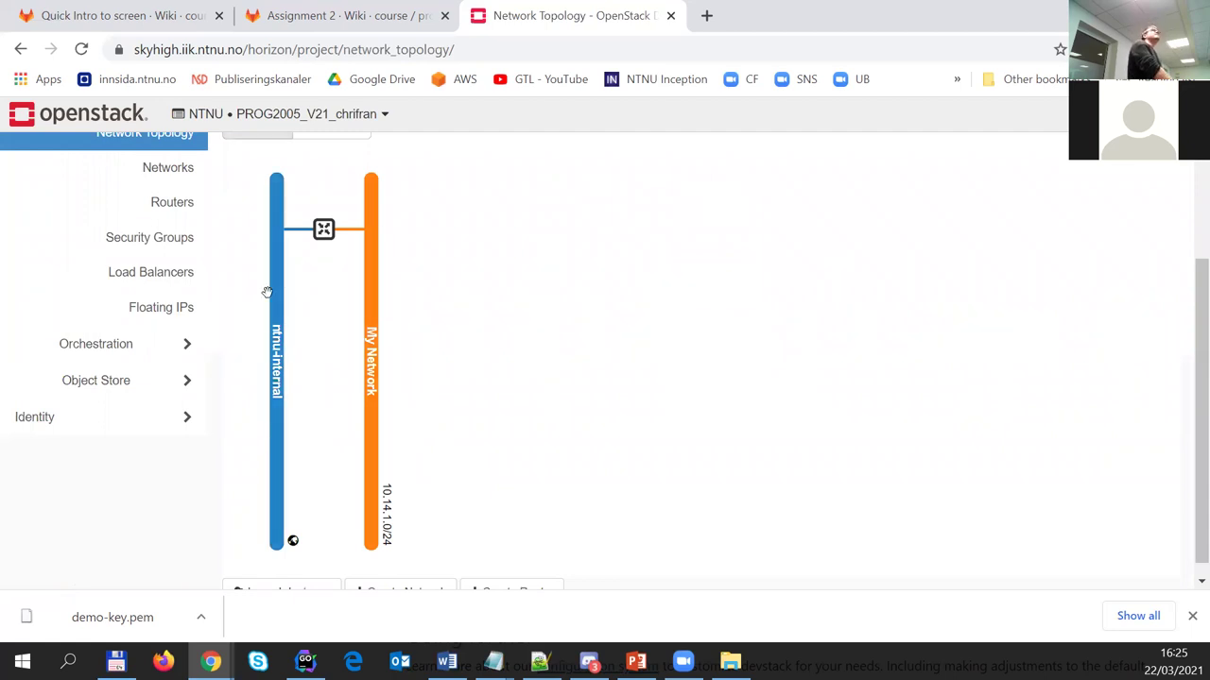
left_click(323, 230)
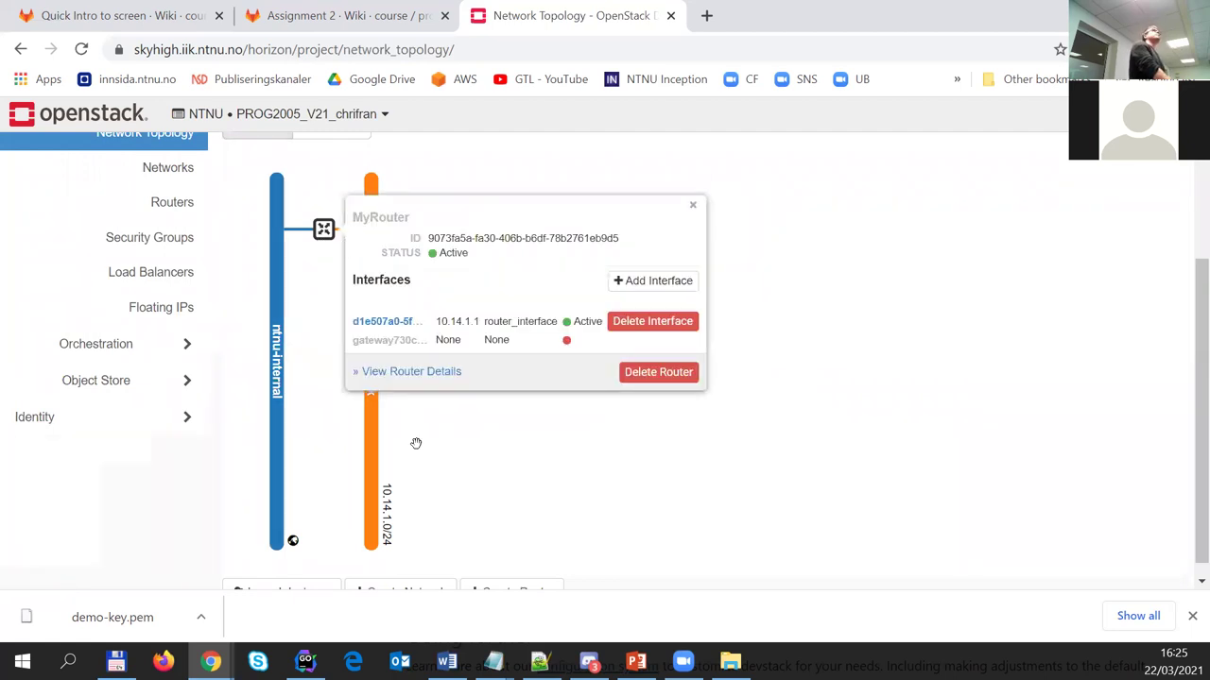
scroll(455, 501, "up", 3)
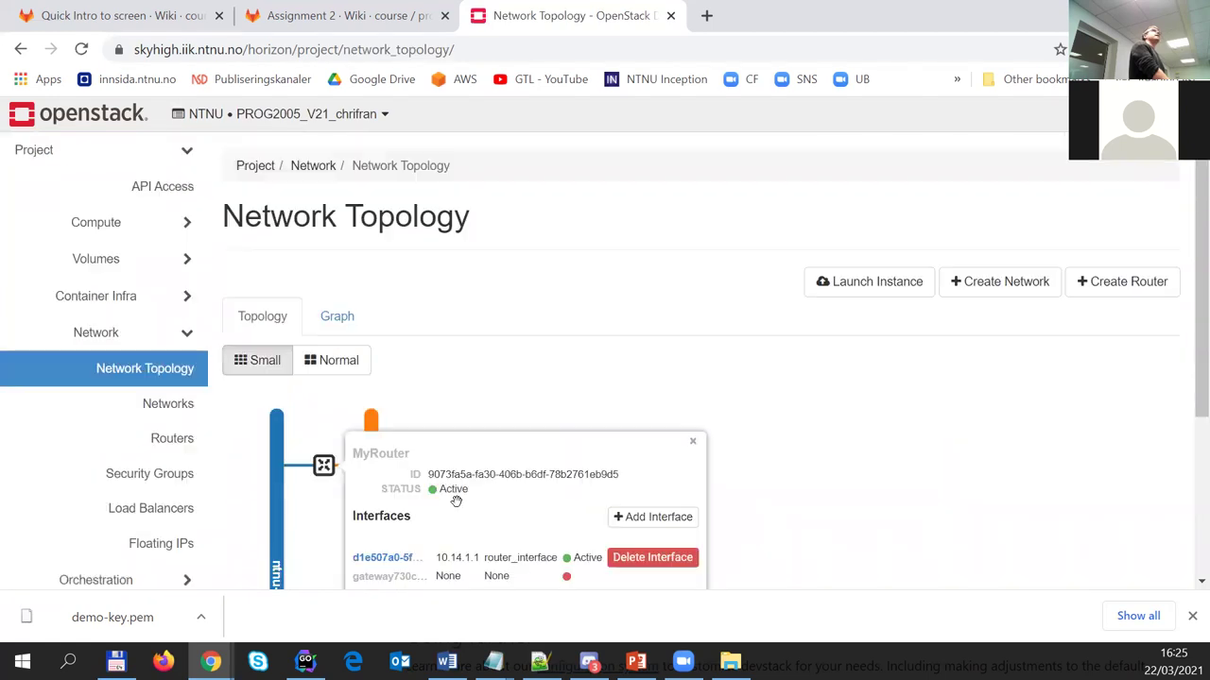
left_click(604, 408)
scroll(454, 443, "down", 3)
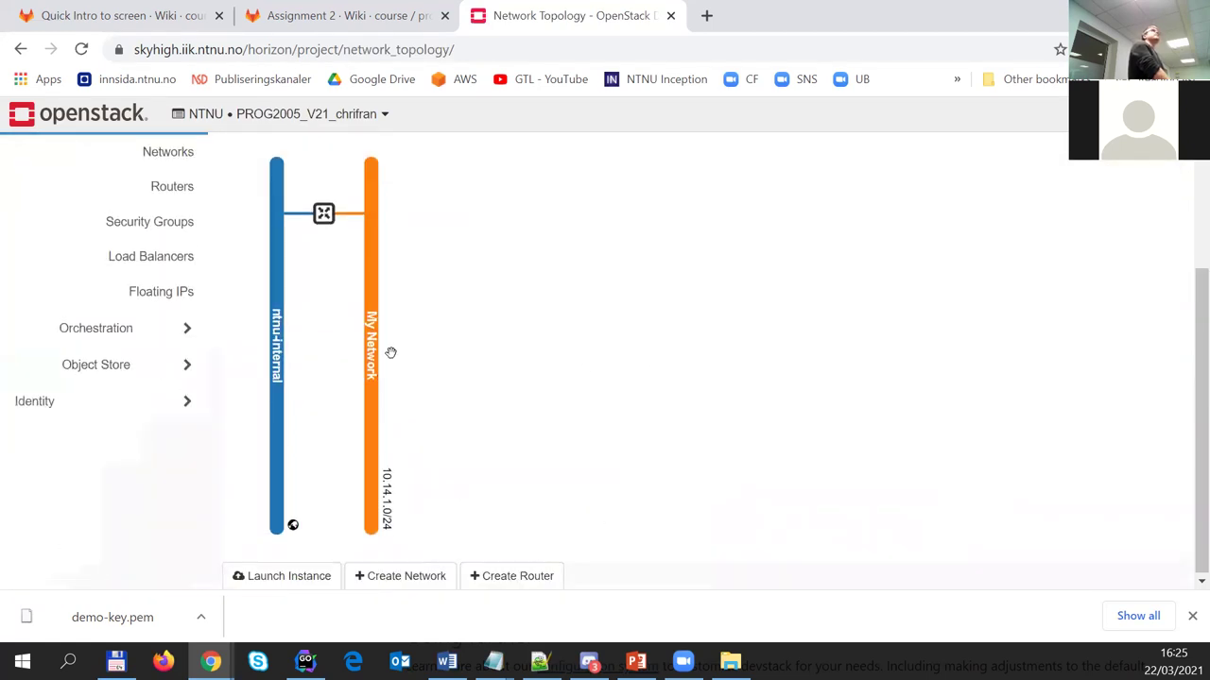
scroll(426, 410, "up", 2)
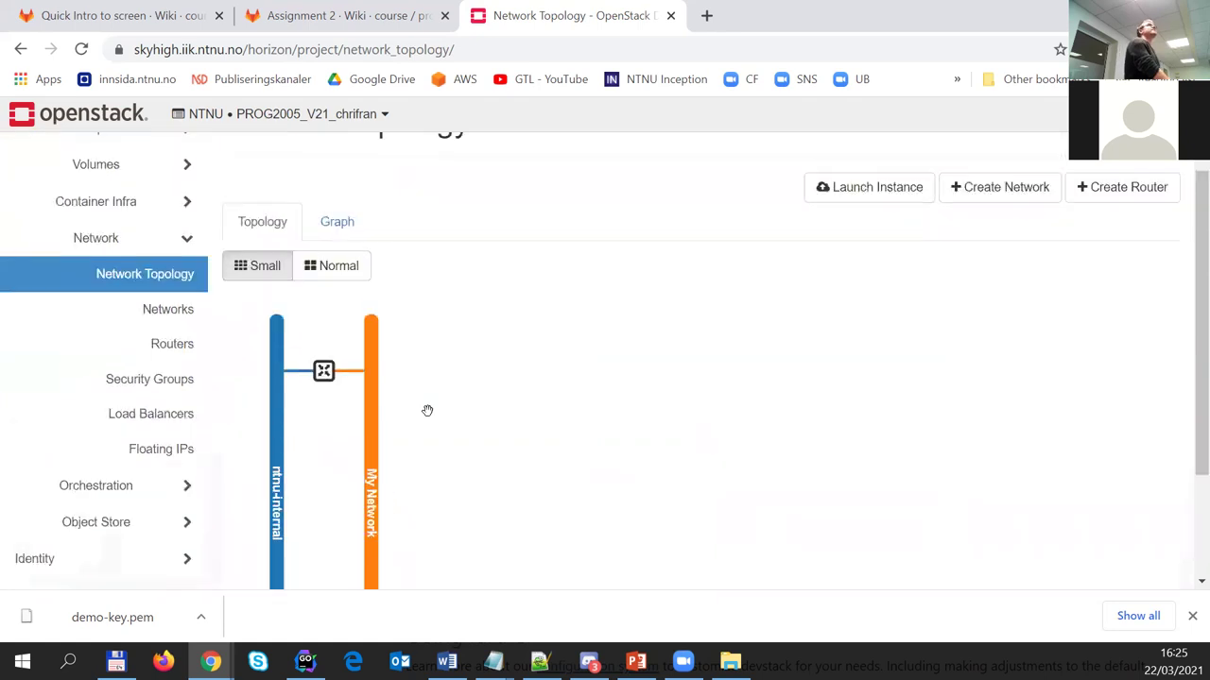
left_click(321, 366)
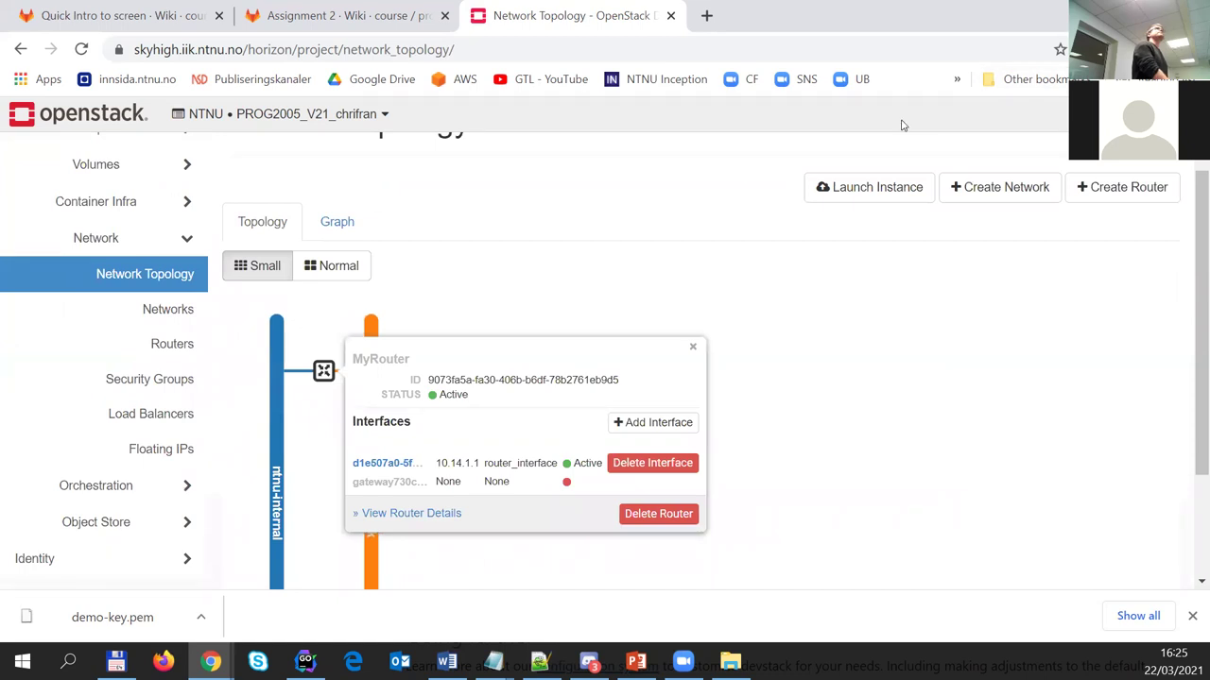
Open the project's security groups and view the group creation form, closing it without creating a group
left_click(154, 392)
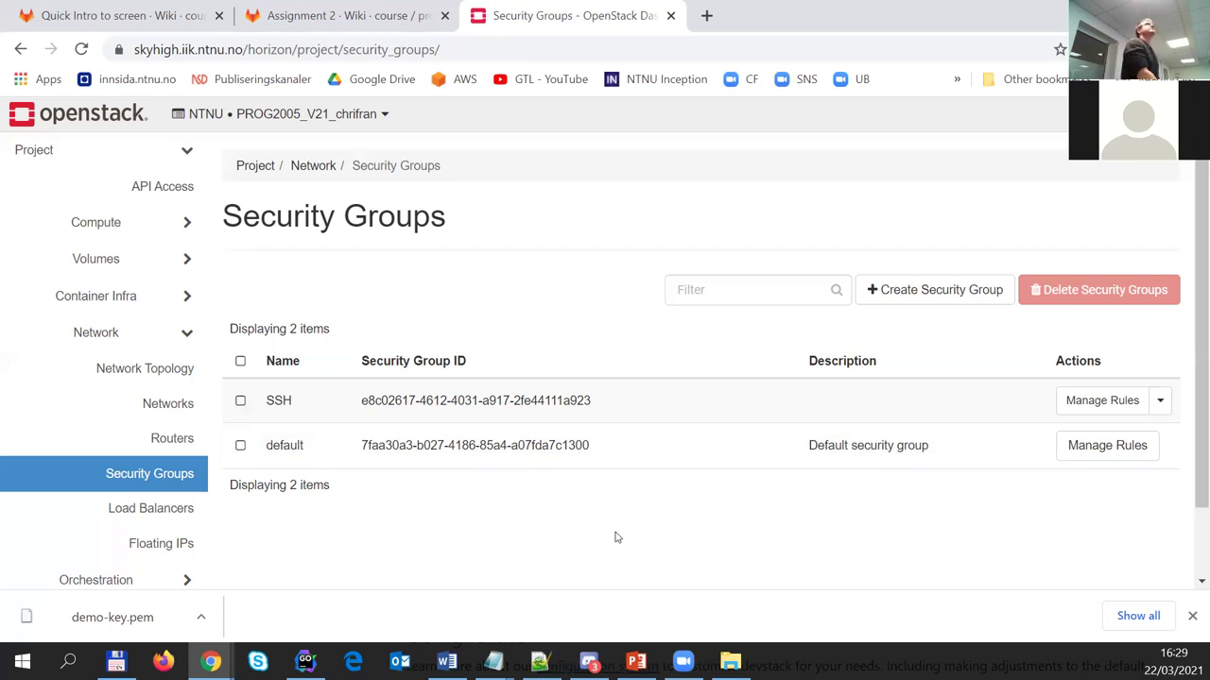
left_click(957, 293)
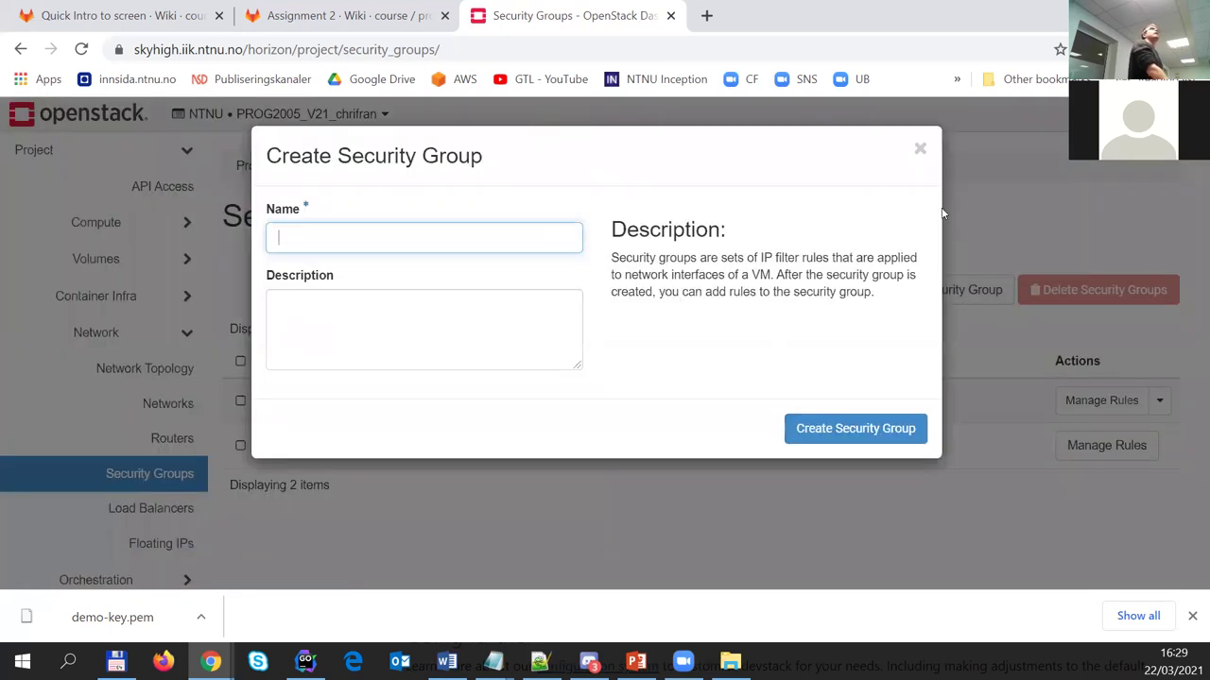
left_click(919, 150)
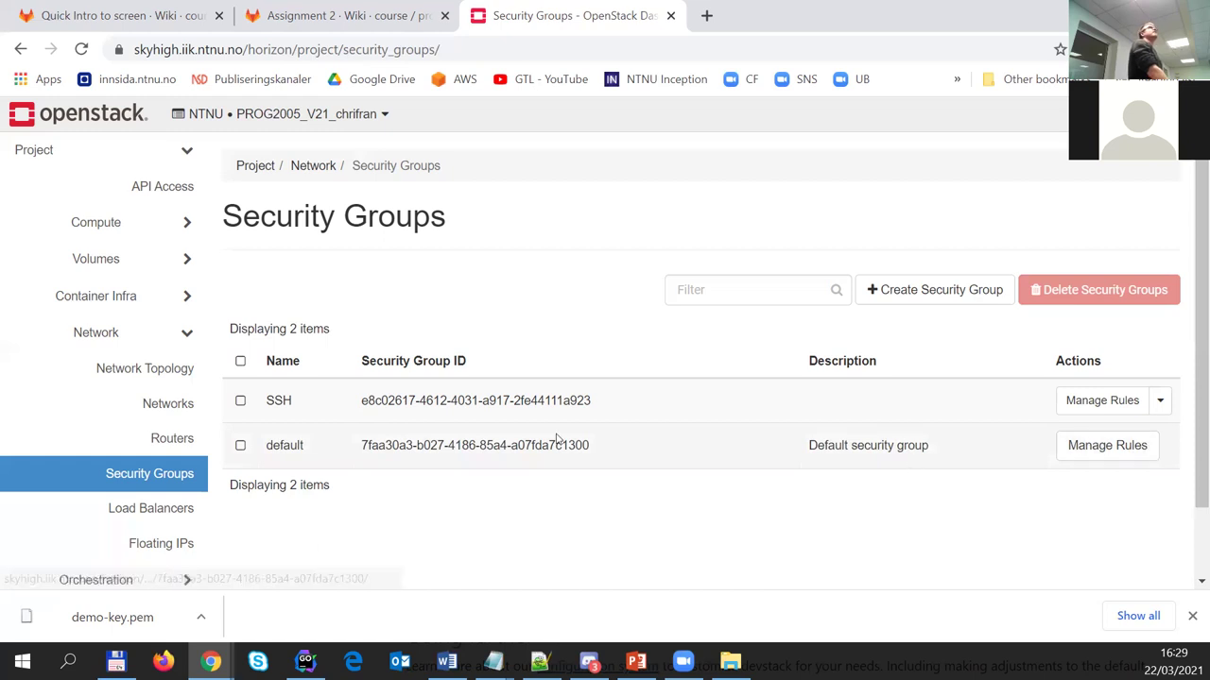
Delete the existing SSH security group
left_click(240, 400)
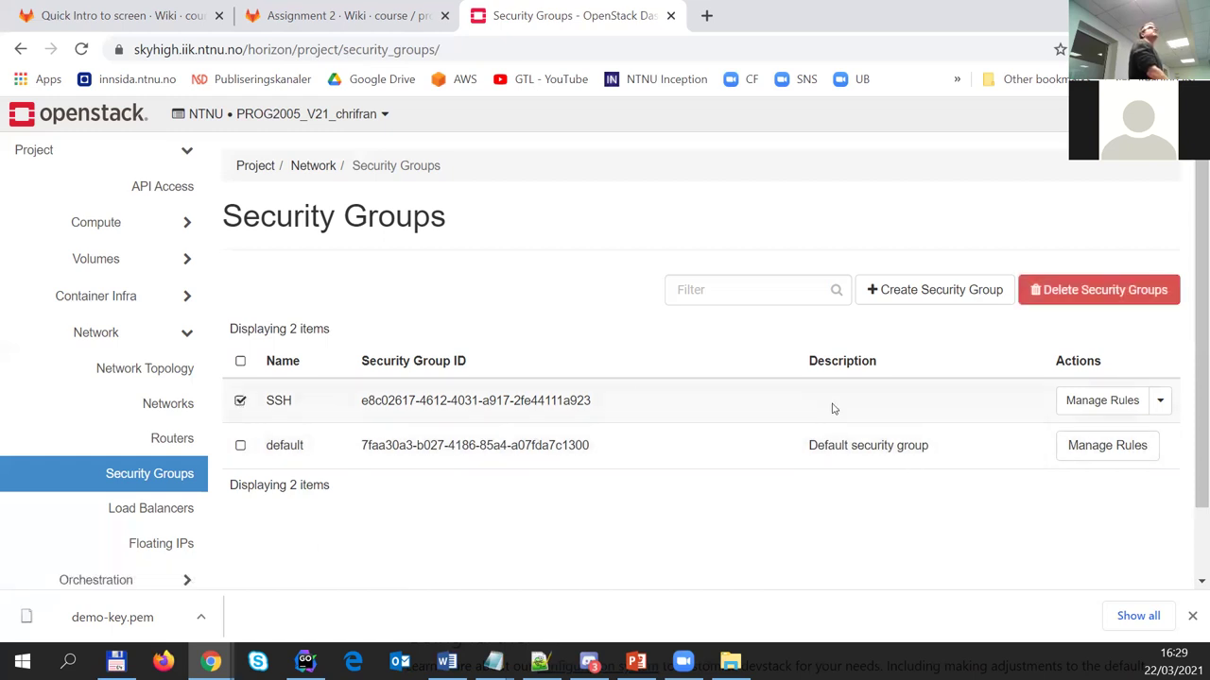
left_click(1164, 408)
left_click(1098, 455)
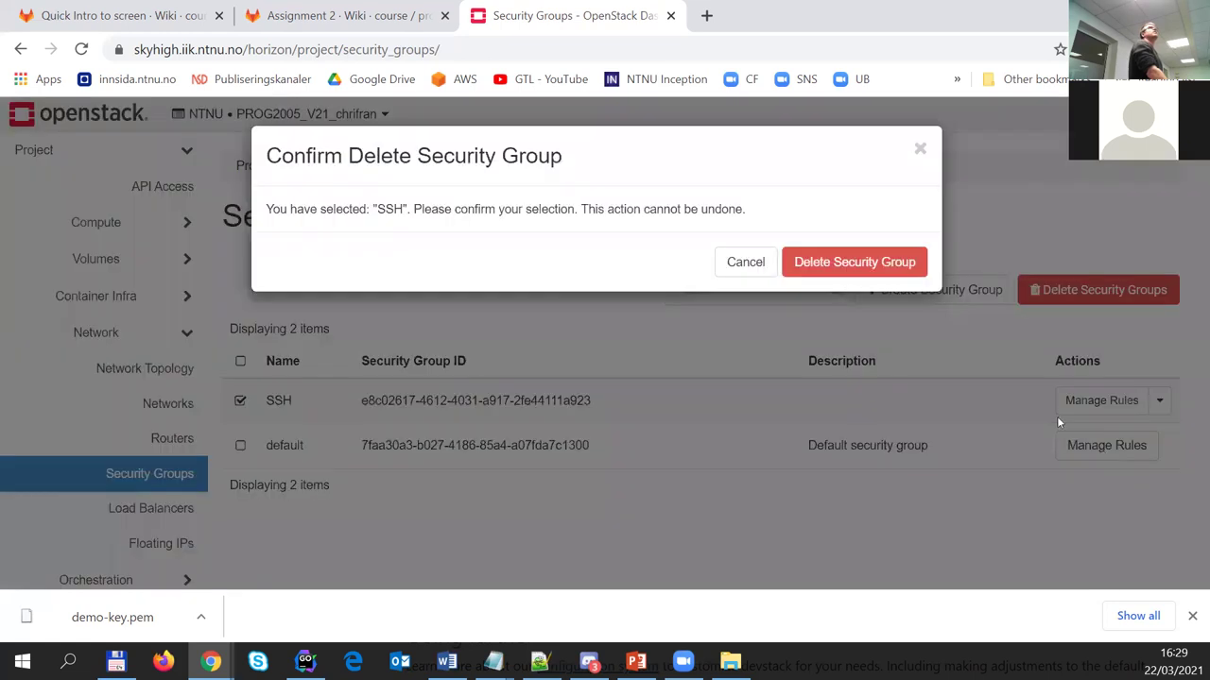
left_click(912, 266)
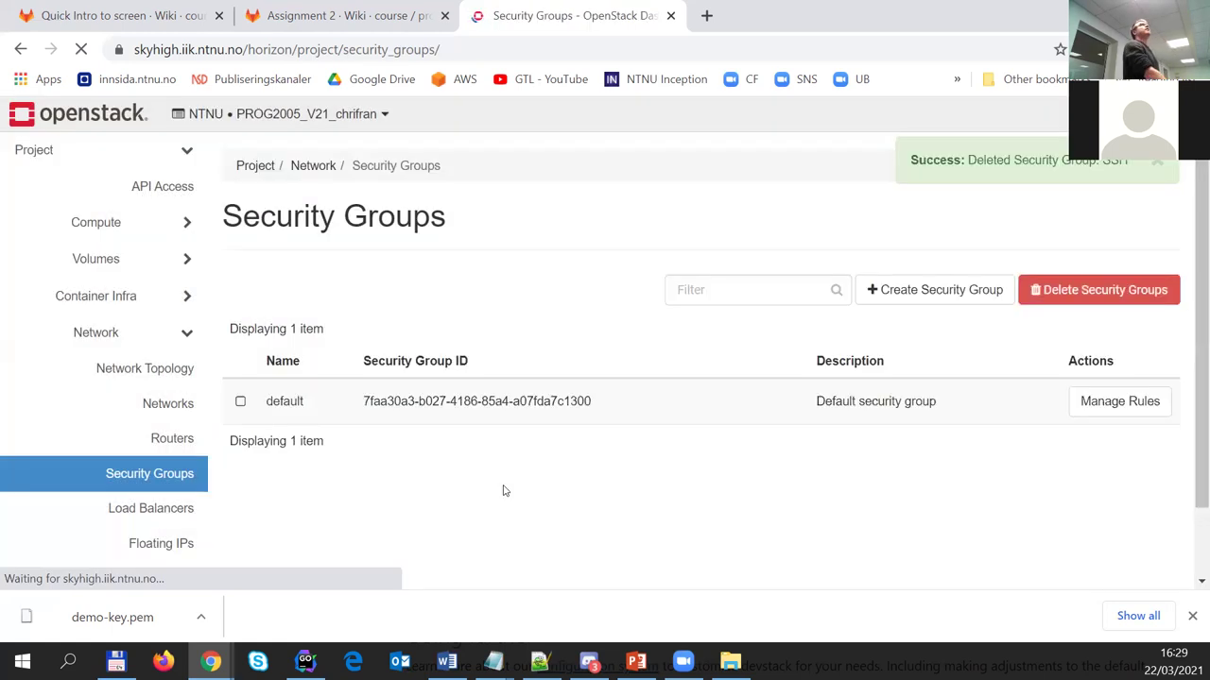
Examine the egress and ingress rules of the default security group and return to the security groups list
left_click(1120, 400)
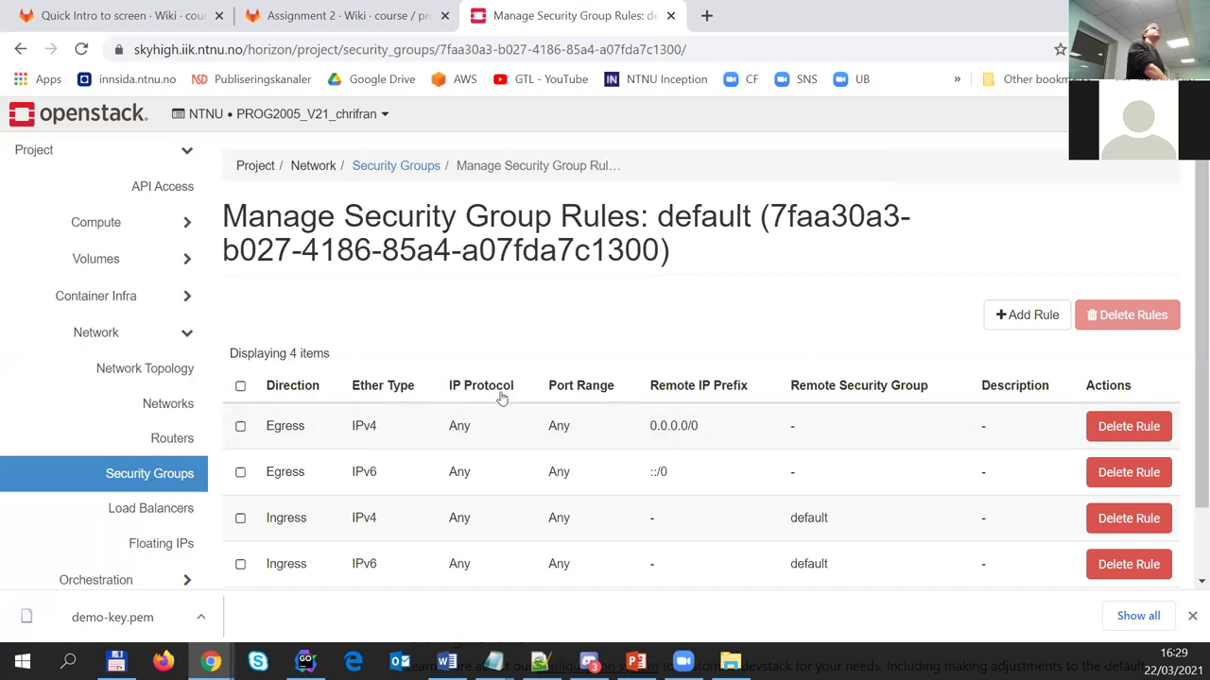
scroll(386, 434, "down", 1)
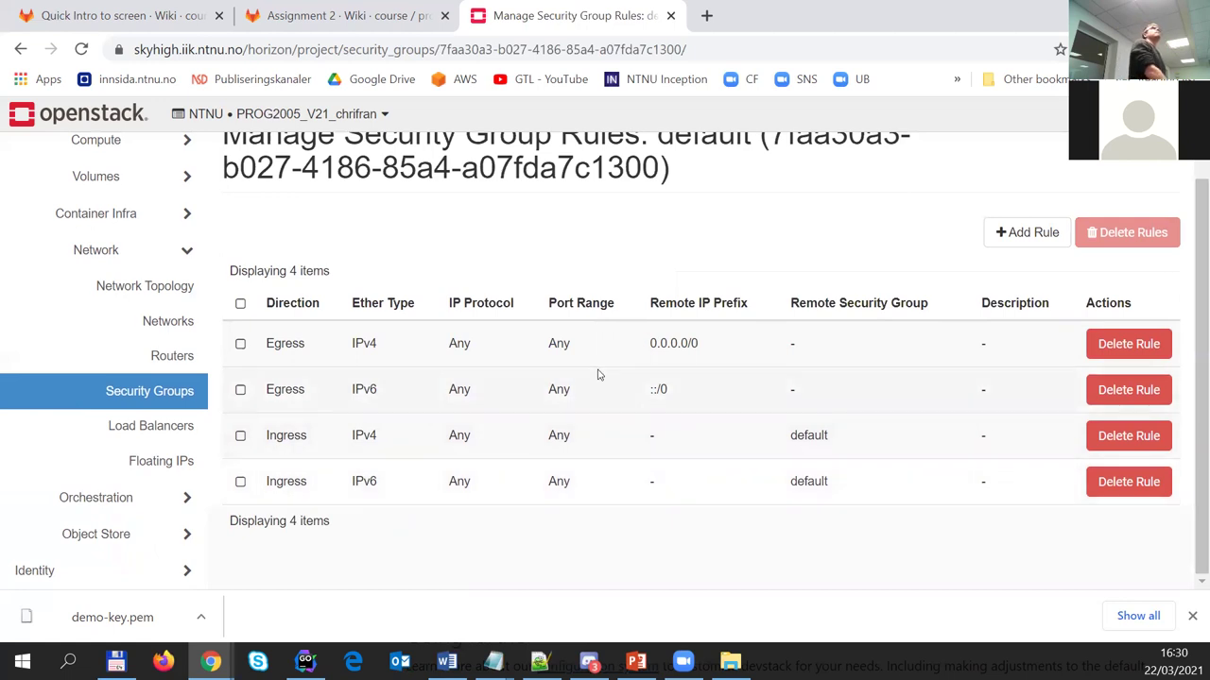
scroll(599, 373, "up", 2)
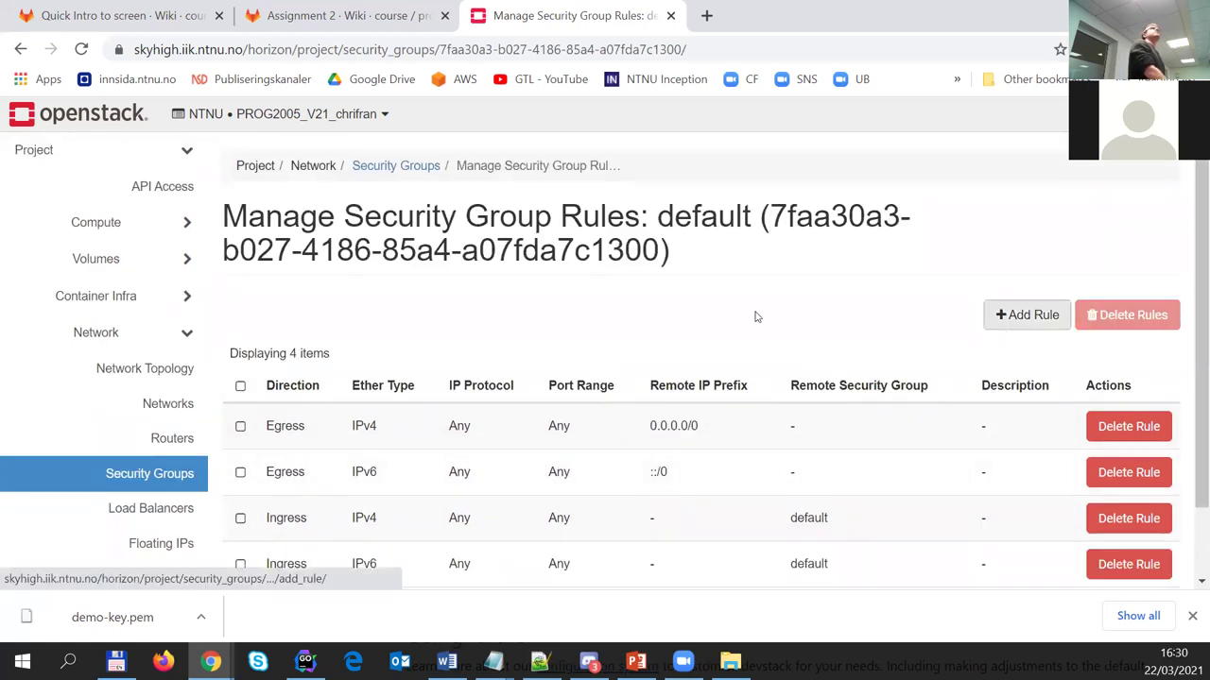
scroll(441, 421, "down", 1)
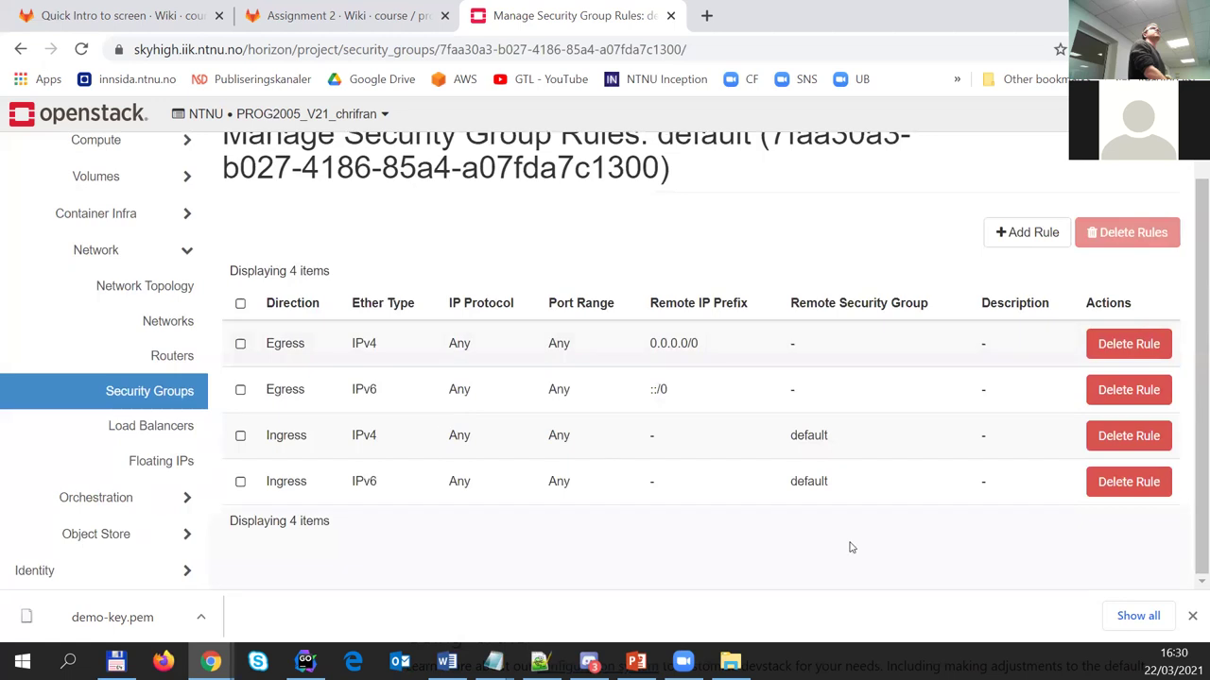
left_click(21, 49)
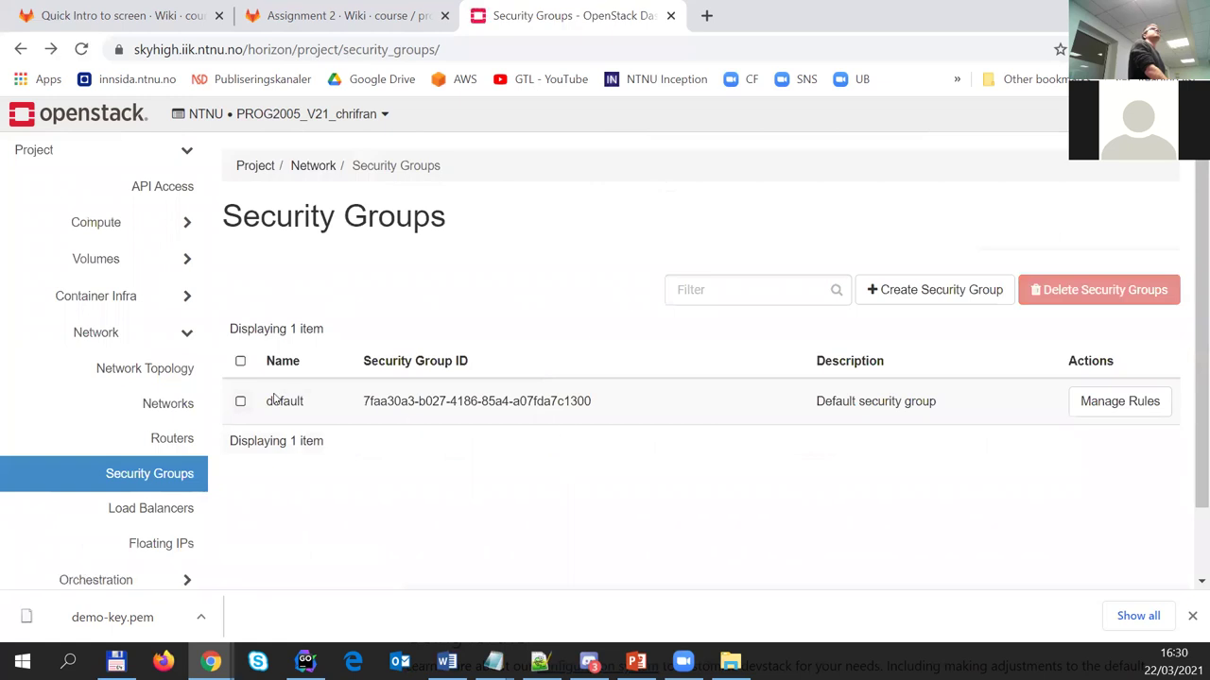
Create a security group named SSH without a description and review its initial egress rules
left_click(969, 299)
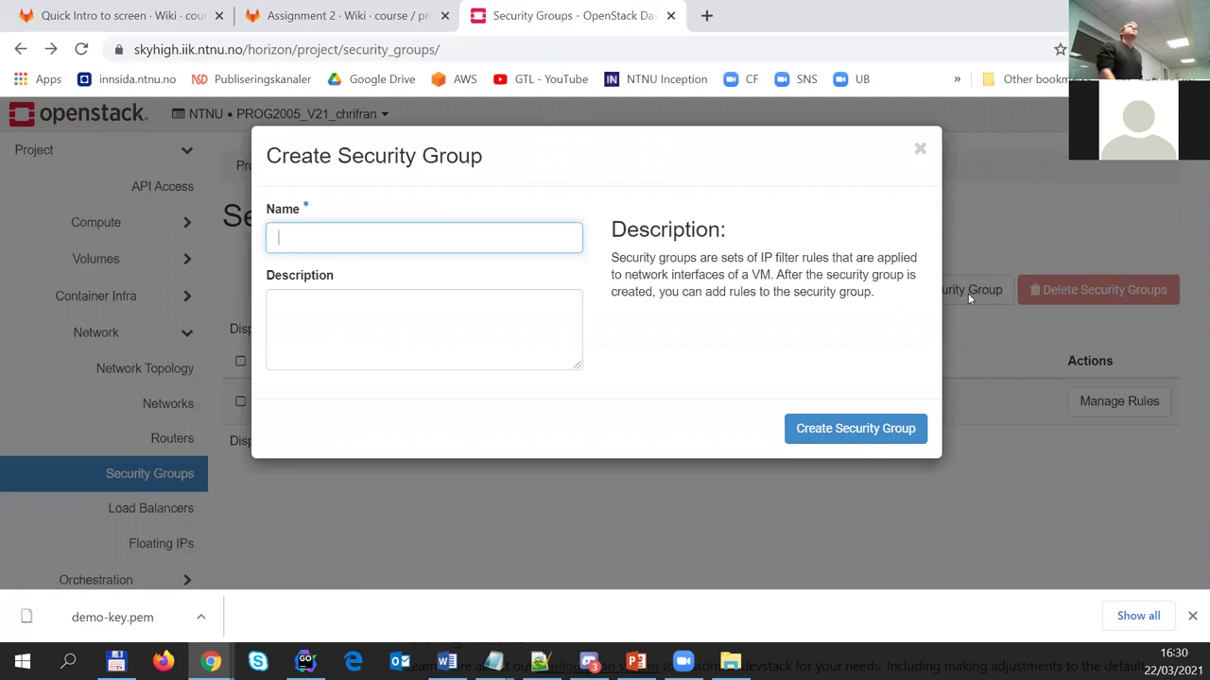
type("Ssh")
key("ctrl+a")
type("SS")
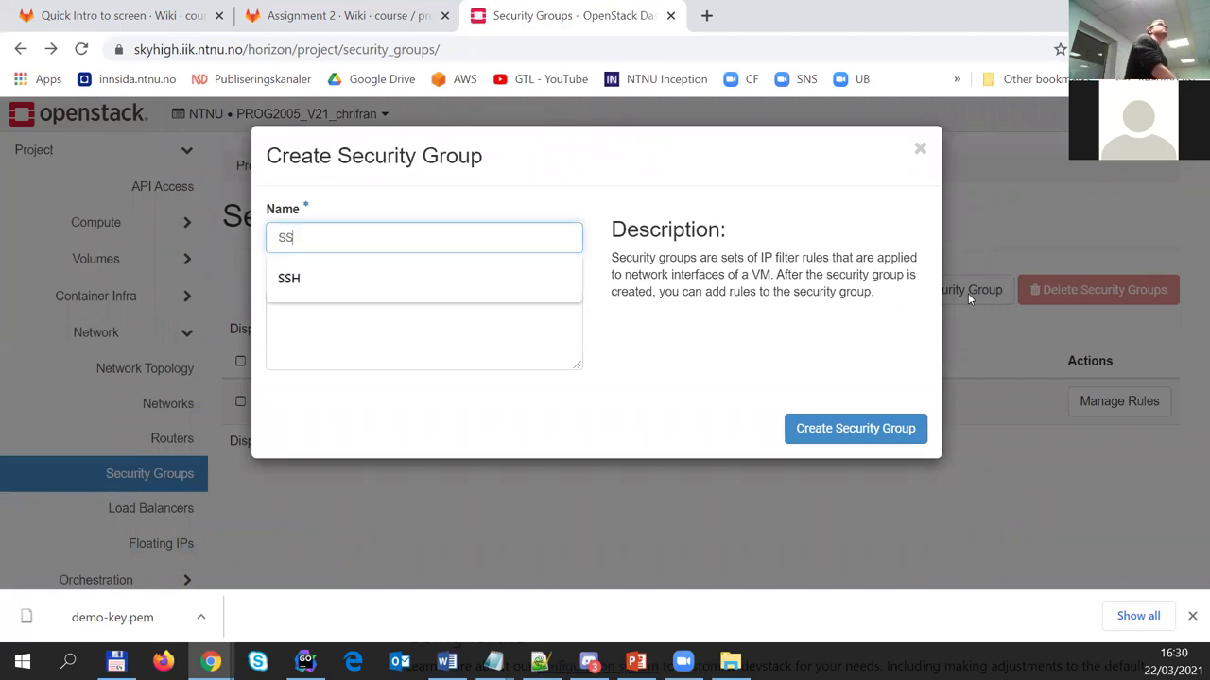
type("H")
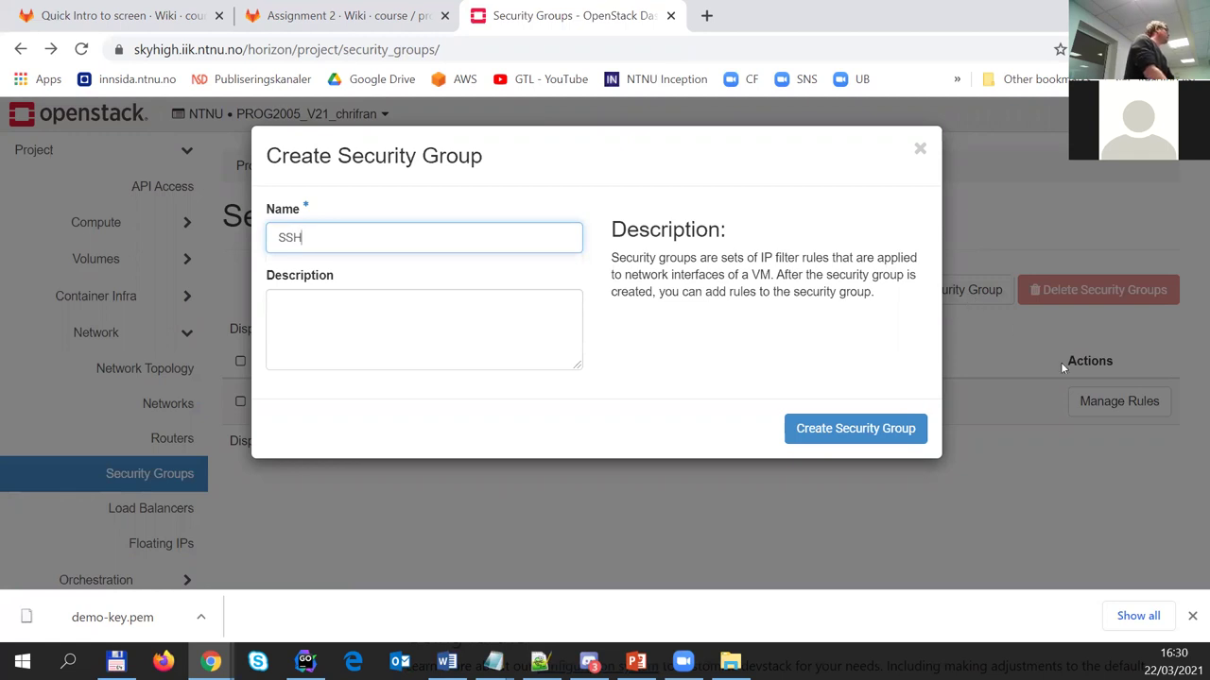
left_click(879, 430)
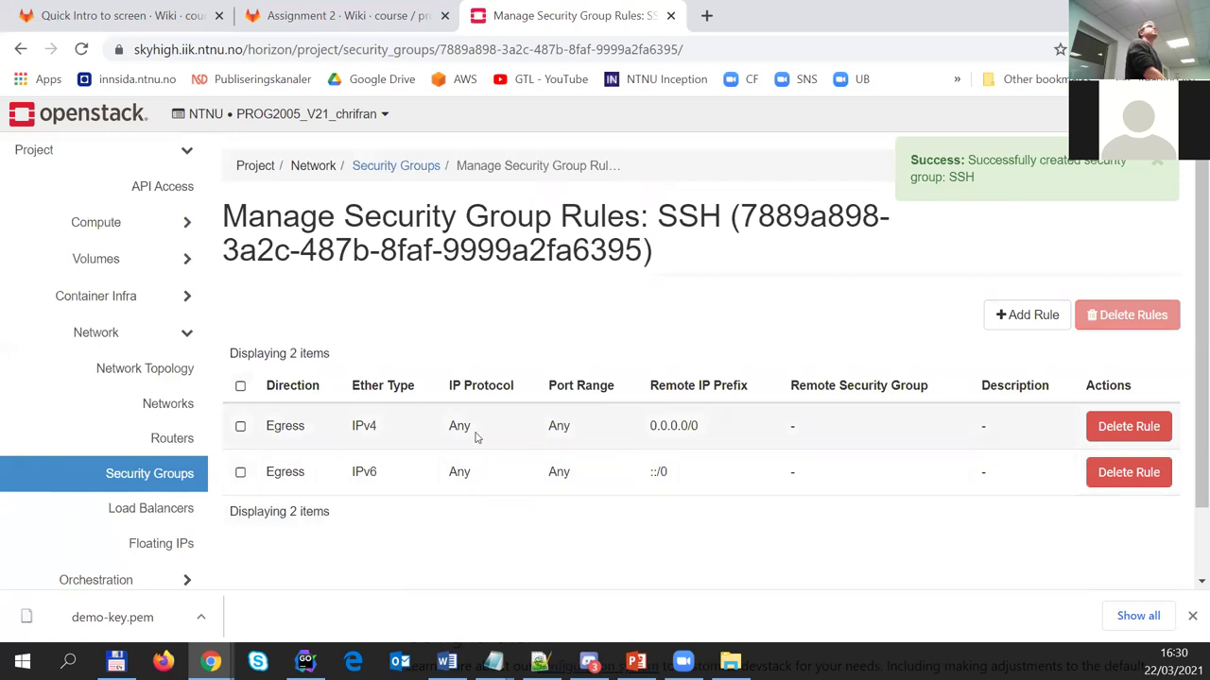
scroll(288, 446, "down", 1)
scroll(288, 446, "down", 1)
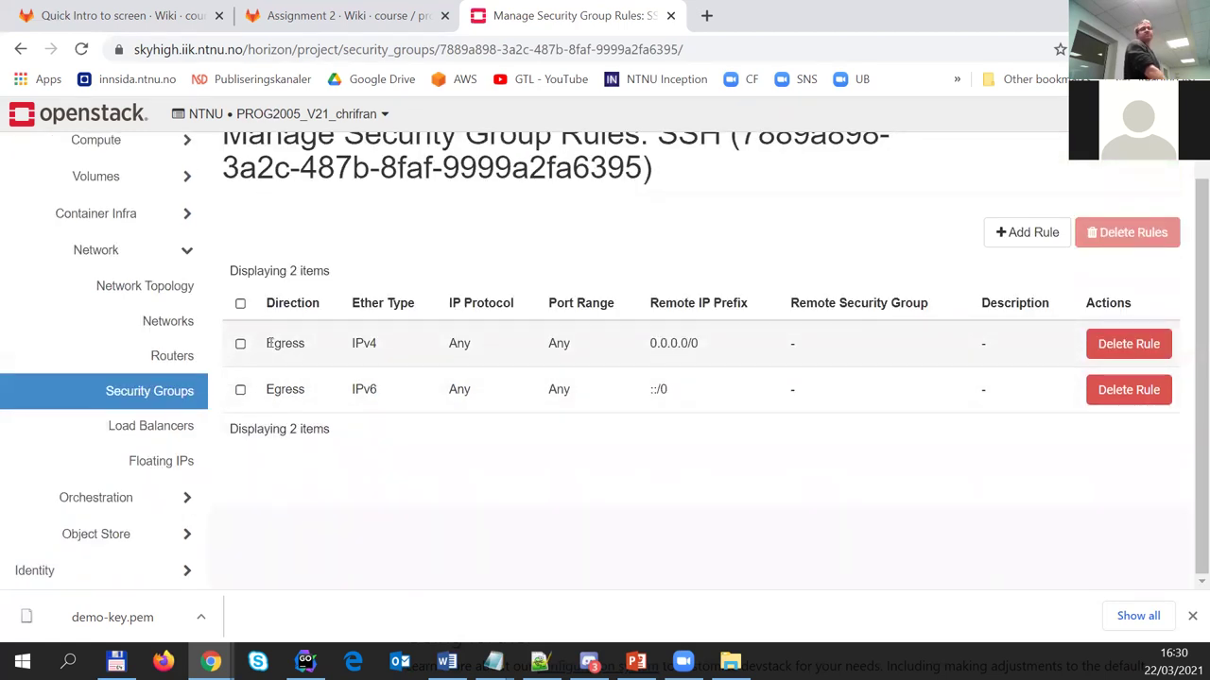
left_click_drag(268, 343, 318, 334)
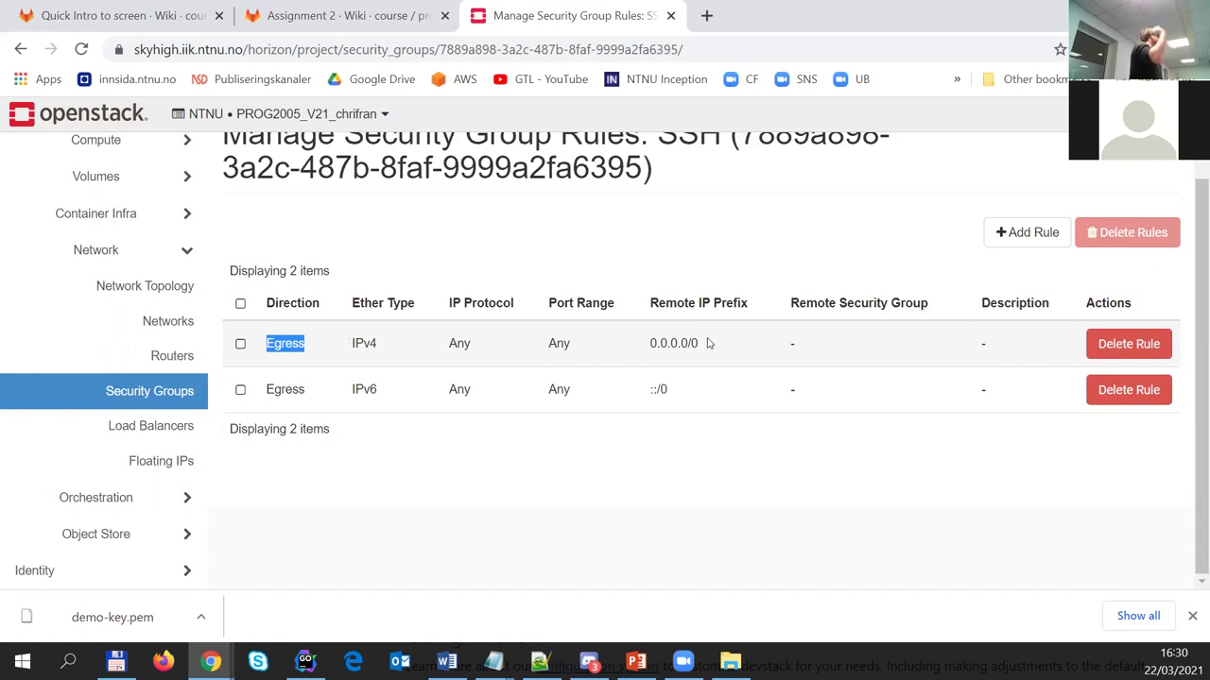
left_click(258, 402)
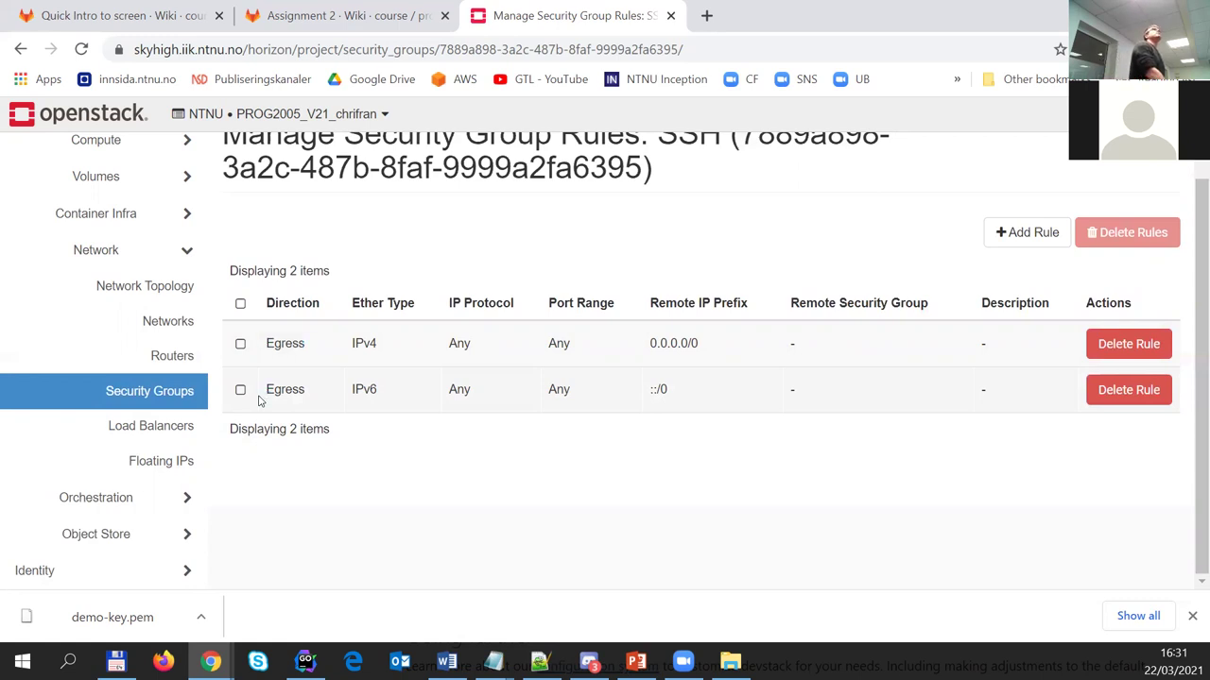
Start adding a rule to the SSH security group and browse the available rule types
left_click(1021, 246)
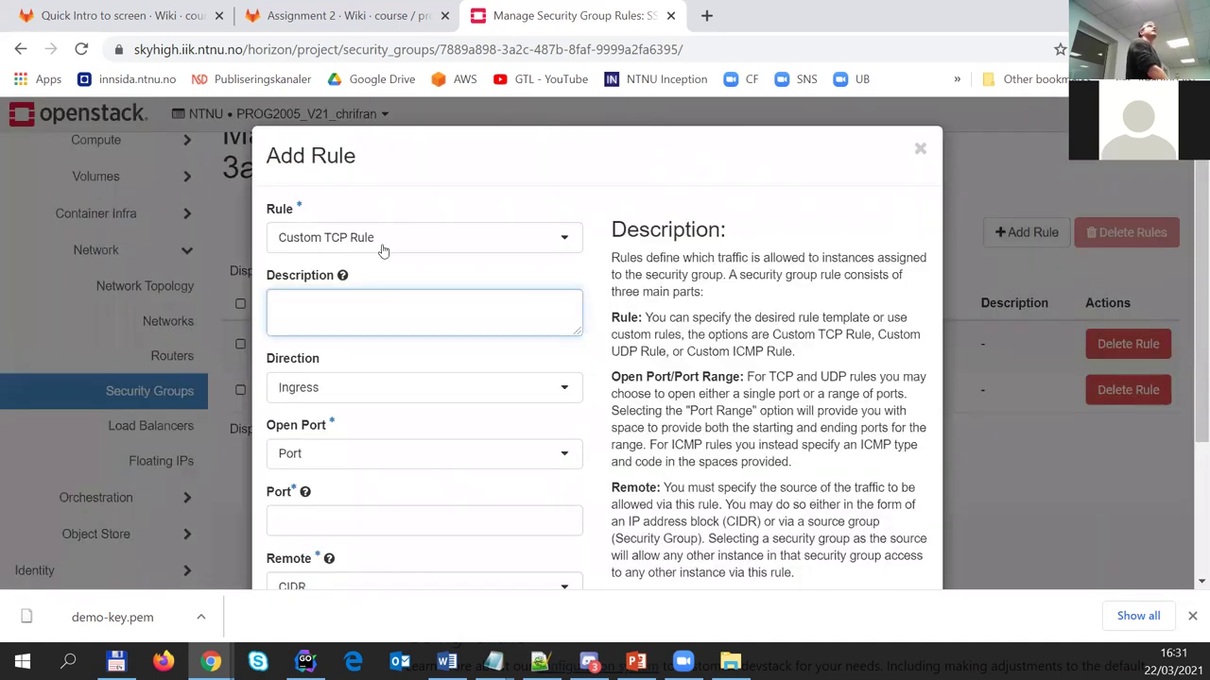
left_click_drag(589, 164, 595, 144)
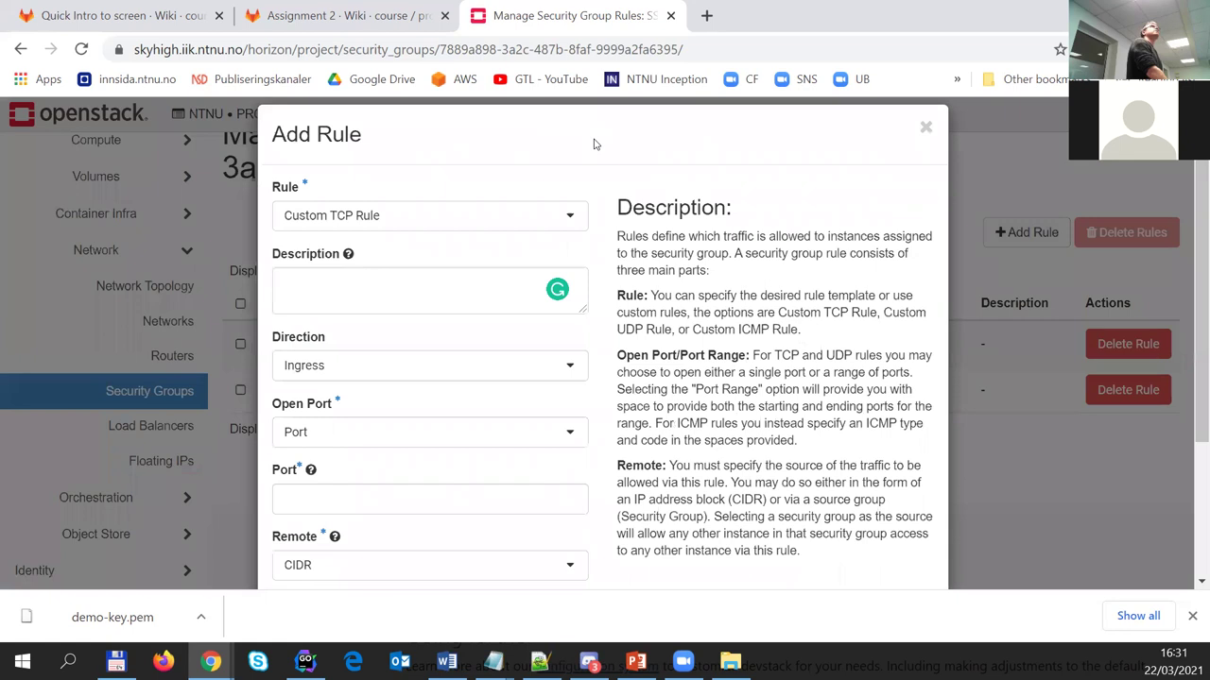
left_click(567, 218)
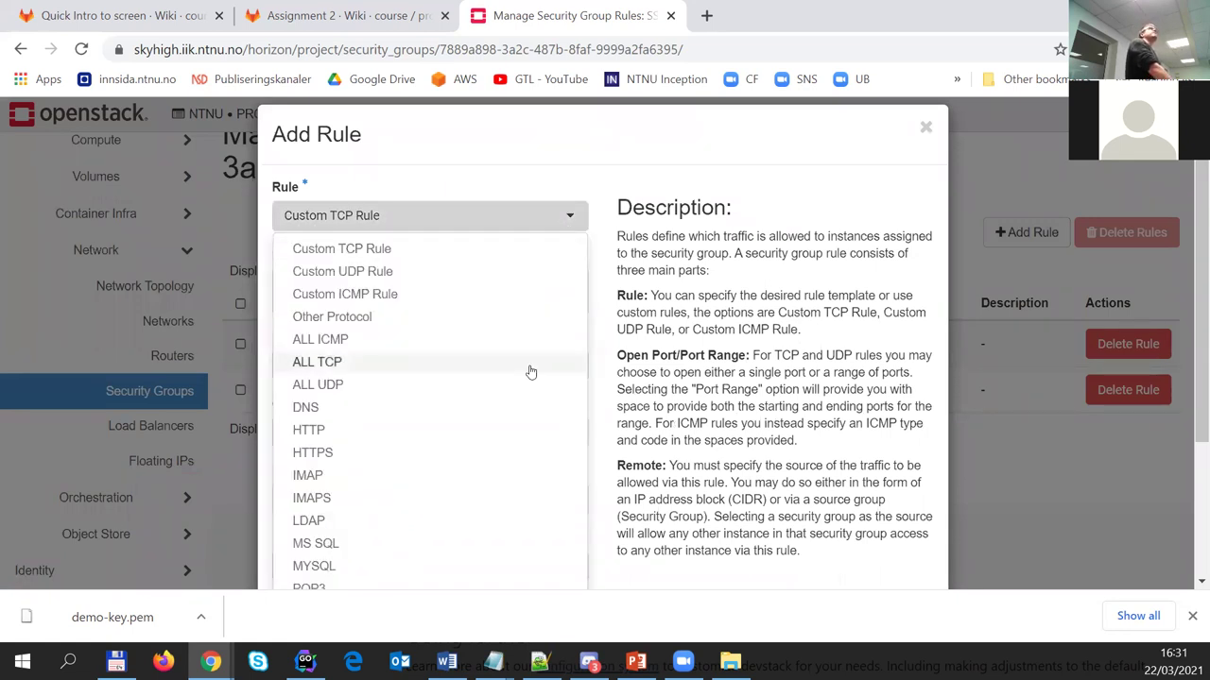
scroll(530, 373, "down", 2)
scroll(529, 370, "up", 2)
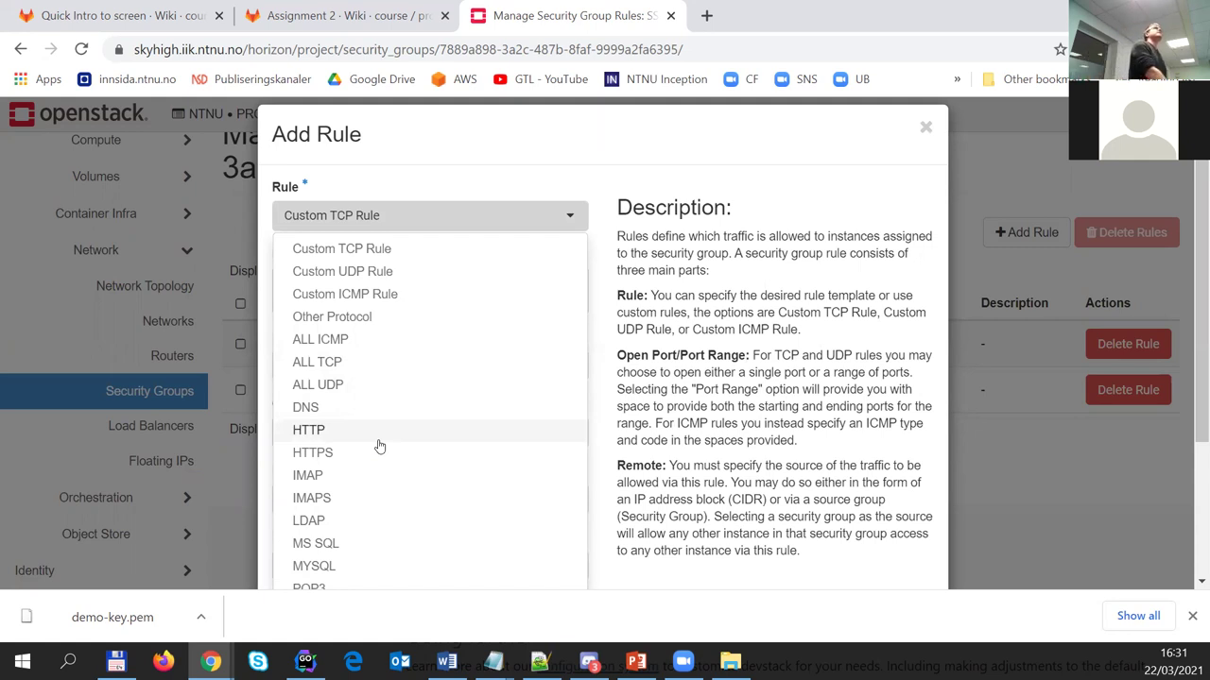
scroll(381, 502, "down", 2)
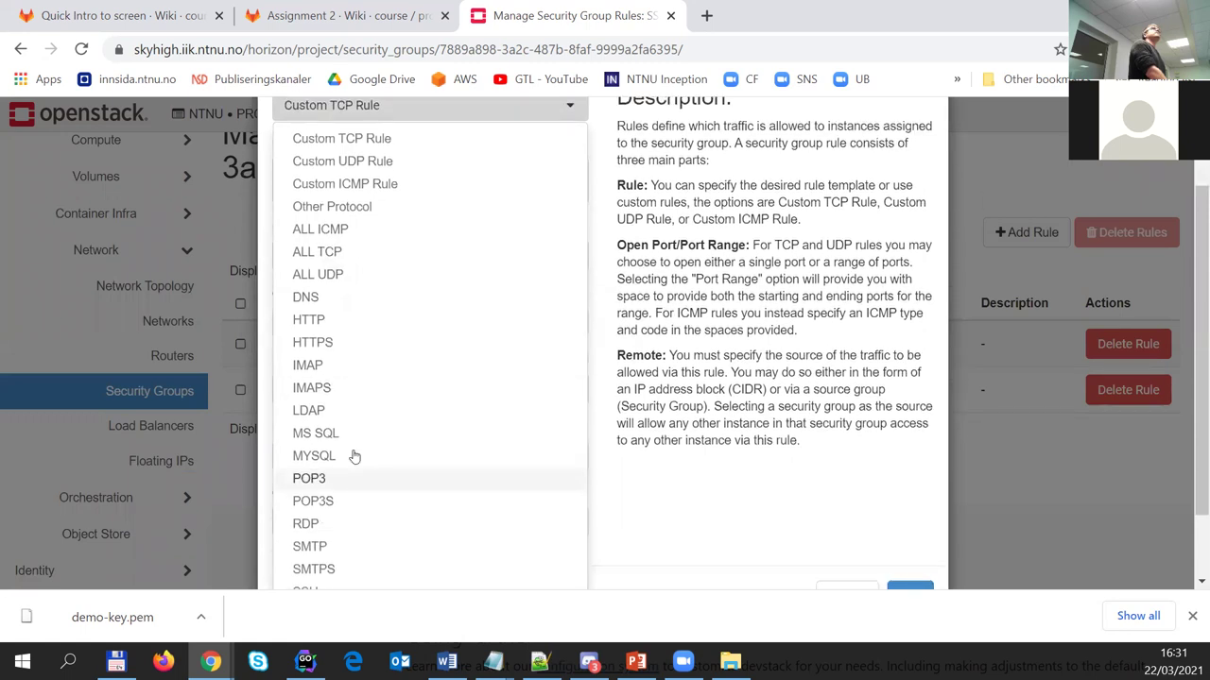
Try MYSQL as the rule type and review the remote and CIDR settings it offers
left_click(347, 465)
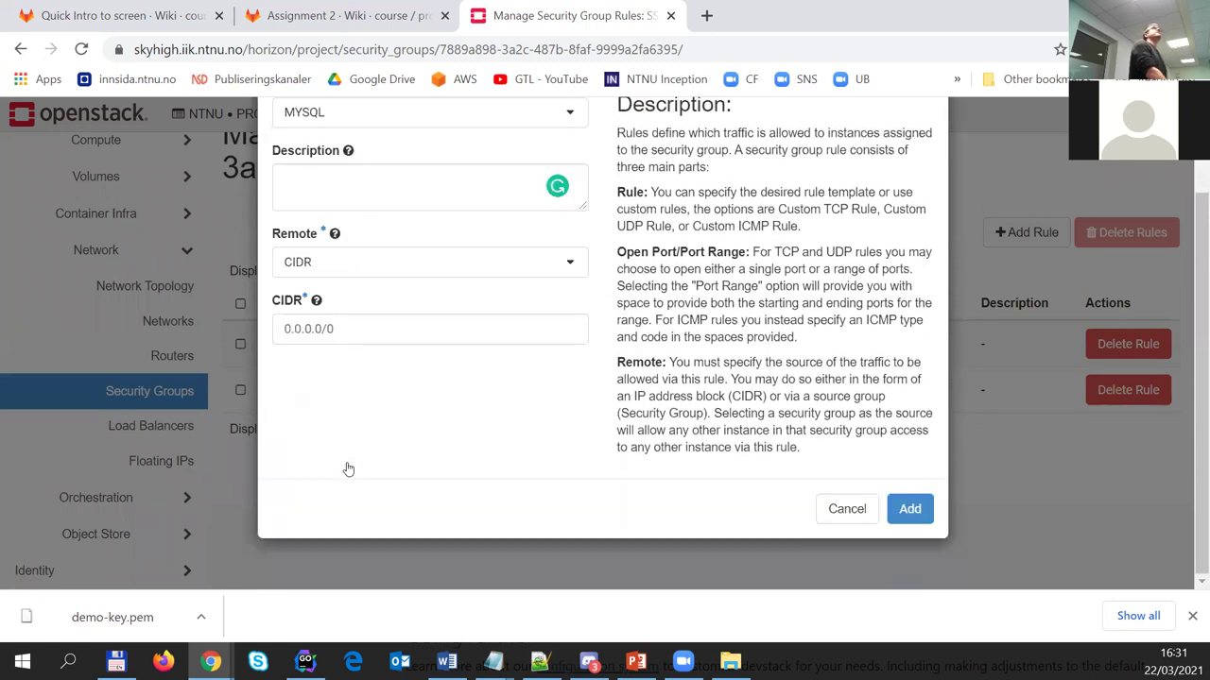
scroll(369, 357, "up", 1)
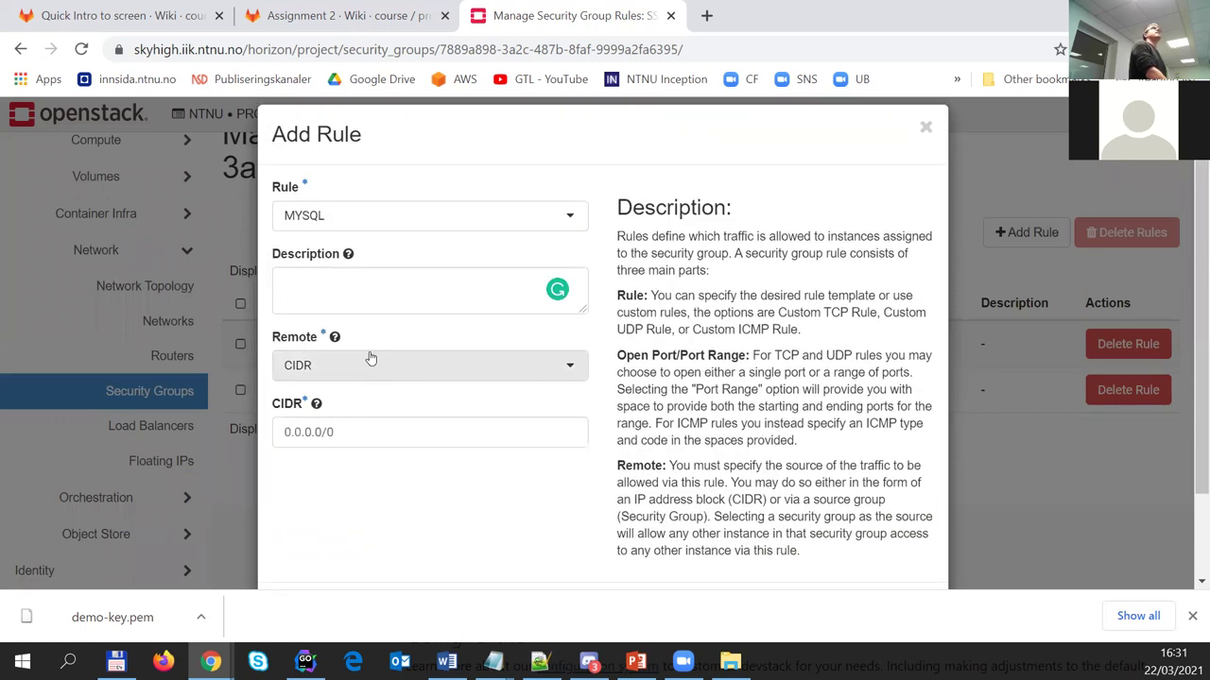
scroll(369, 356, "down", 2)
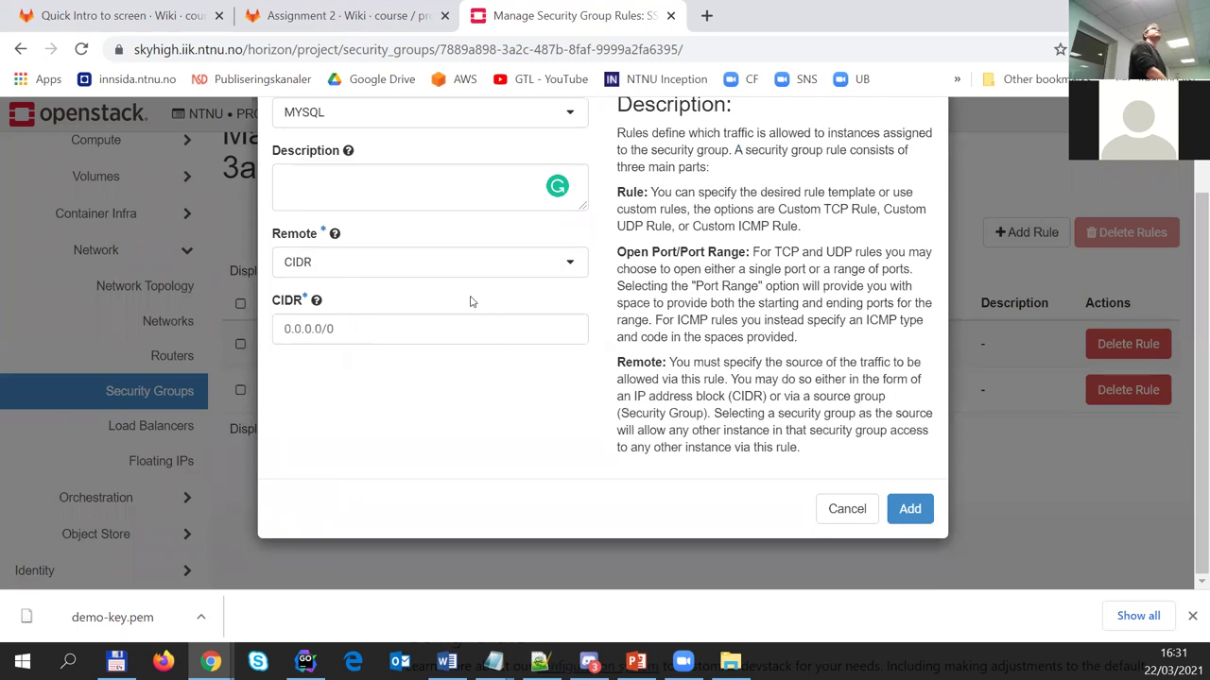
scroll(470, 302, "up", 2)
Choose SSH as the rule type and add the rule to the group with the default CIDR remote
left_click(446, 216)
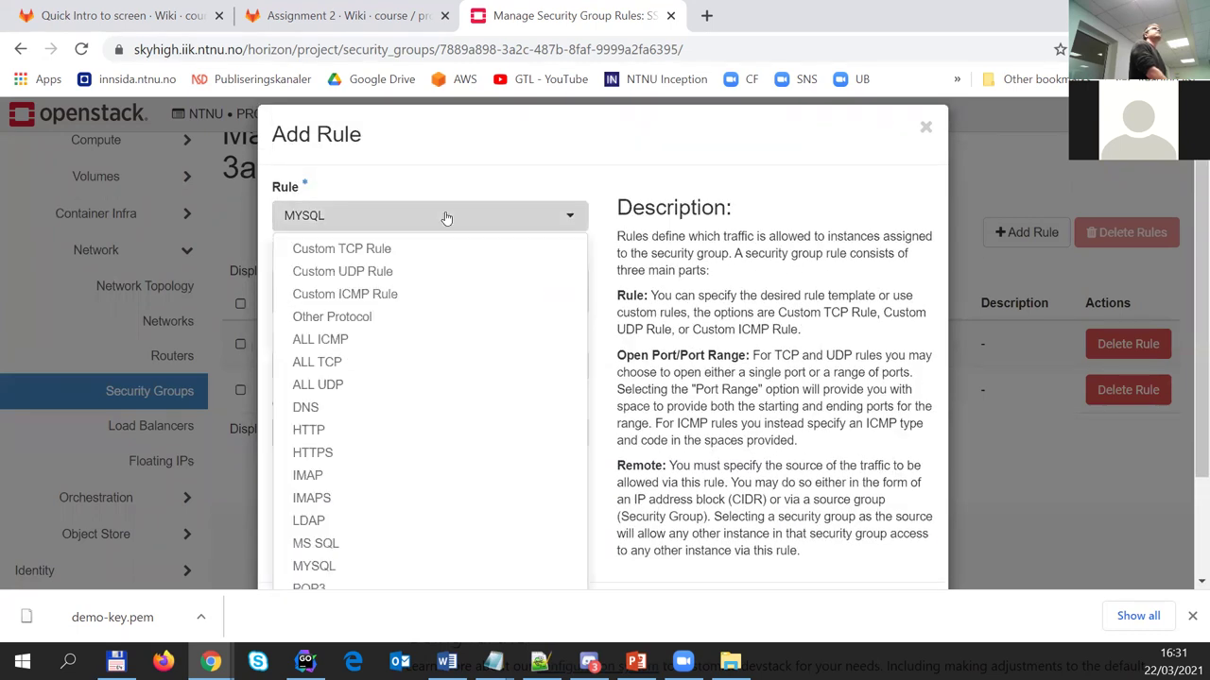
scroll(359, 419, "down", 3)
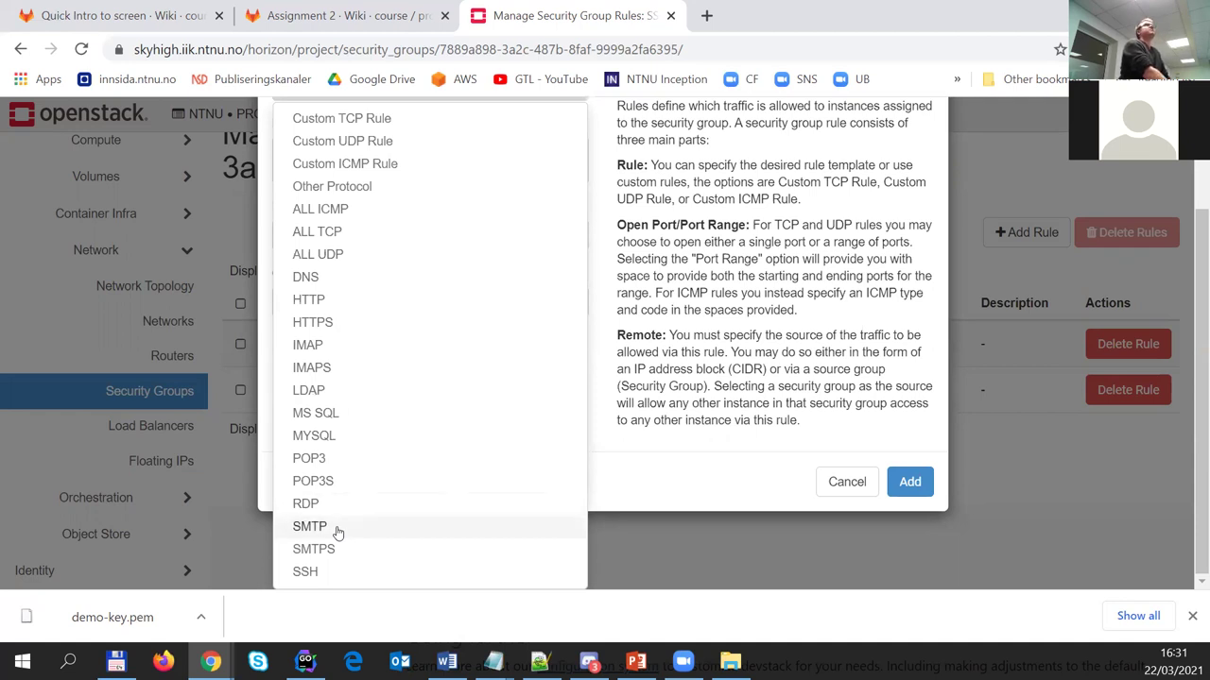
left_click(303, 573)
scroll(851, 378, "up", 1)
scroll(950, 364, "down", 1)
left_click(915, 511)
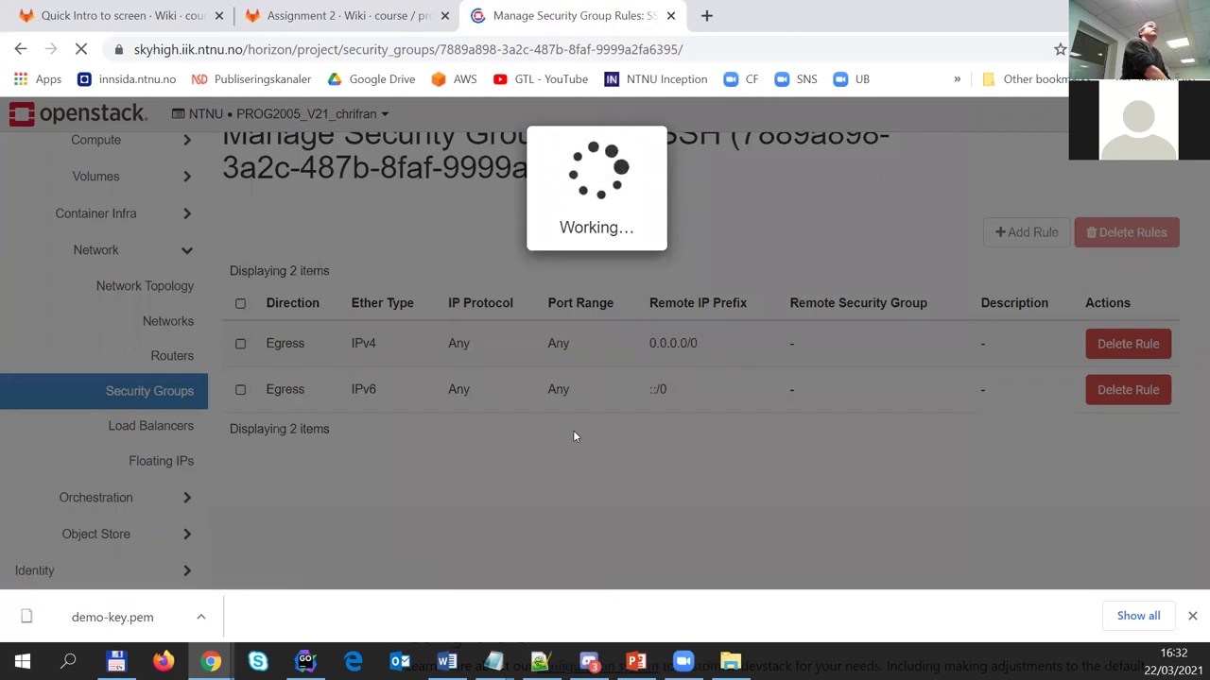
Examine the direction, ether type, protocol and port range of the new ingress rule, and return to the security groups list
scroll(585, 435, "down", 1)
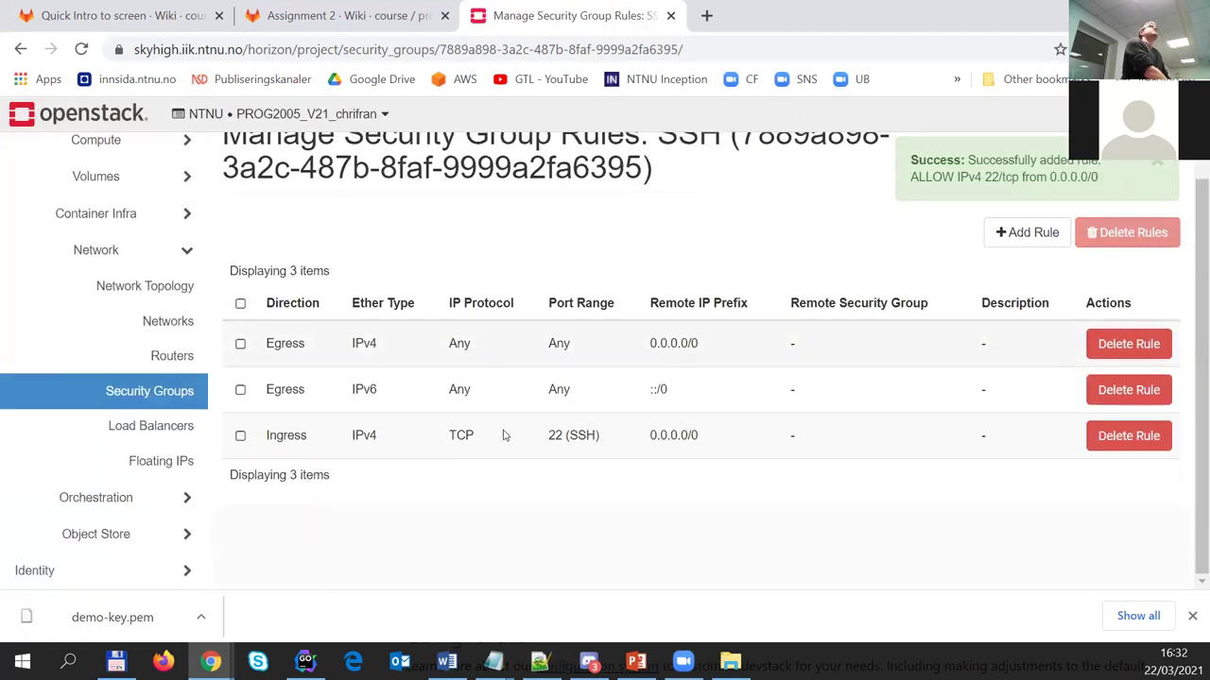
left_click_drag(601, 441, 268, 436)
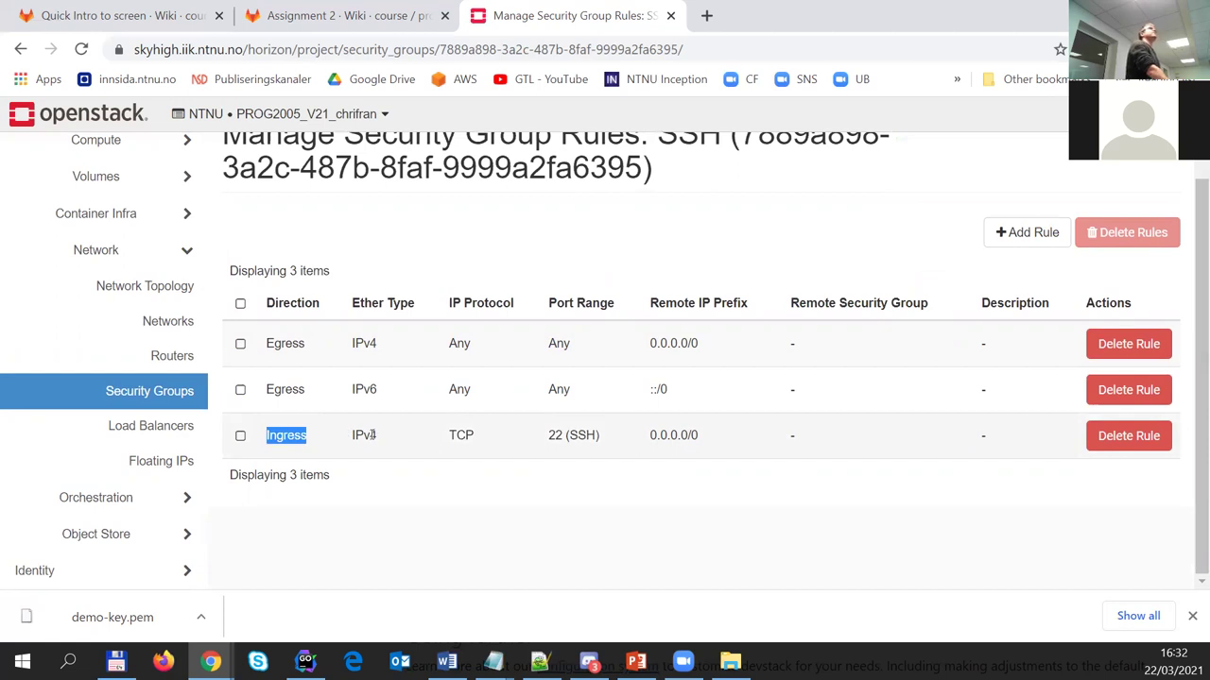
left_click_drag(378, 443, 333, 437)
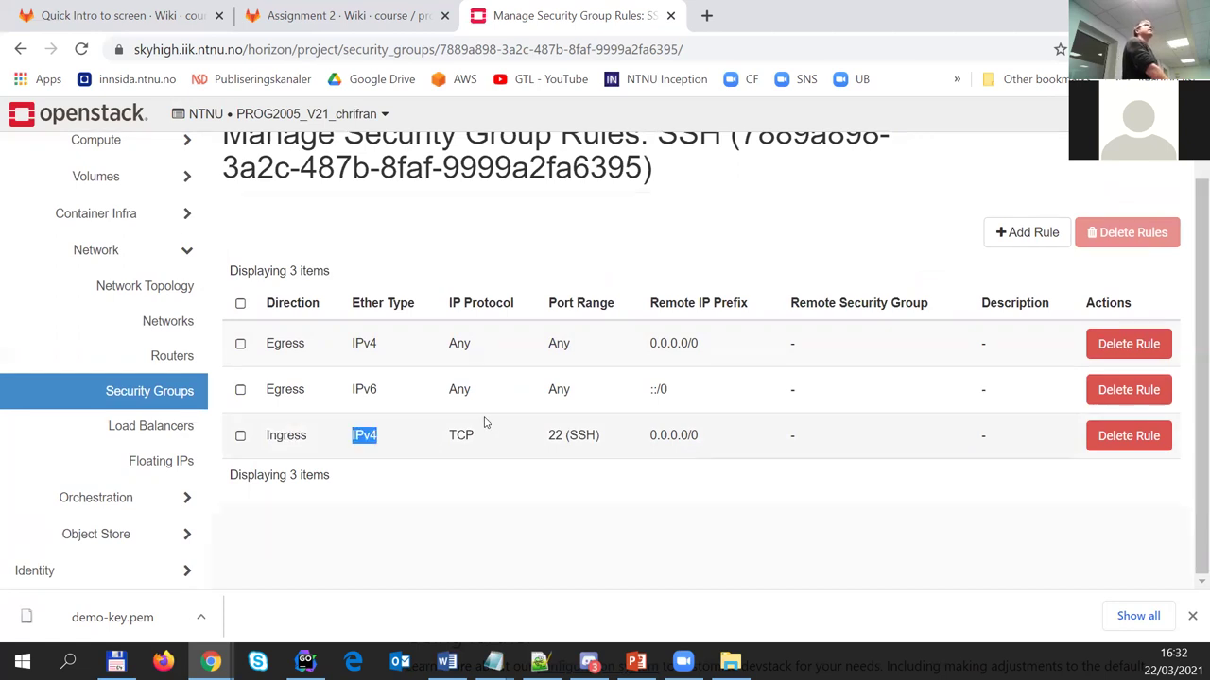
left_click_drag(479, 438, 452, 448)
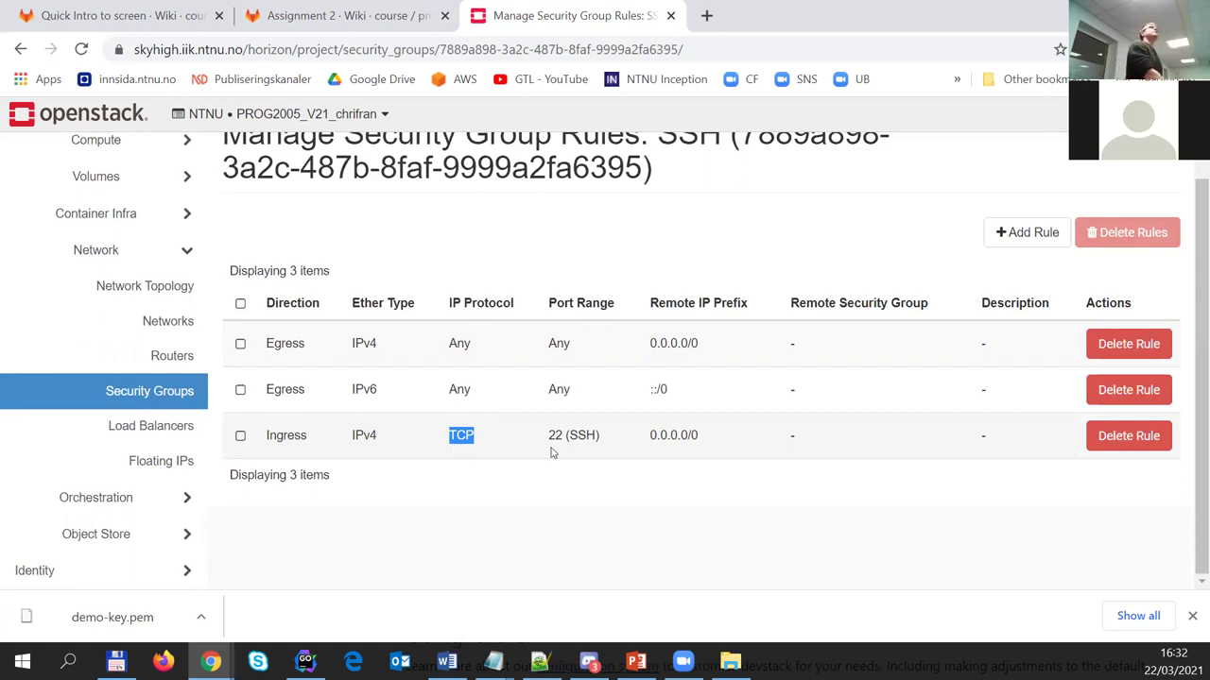
left_click(679, 465)
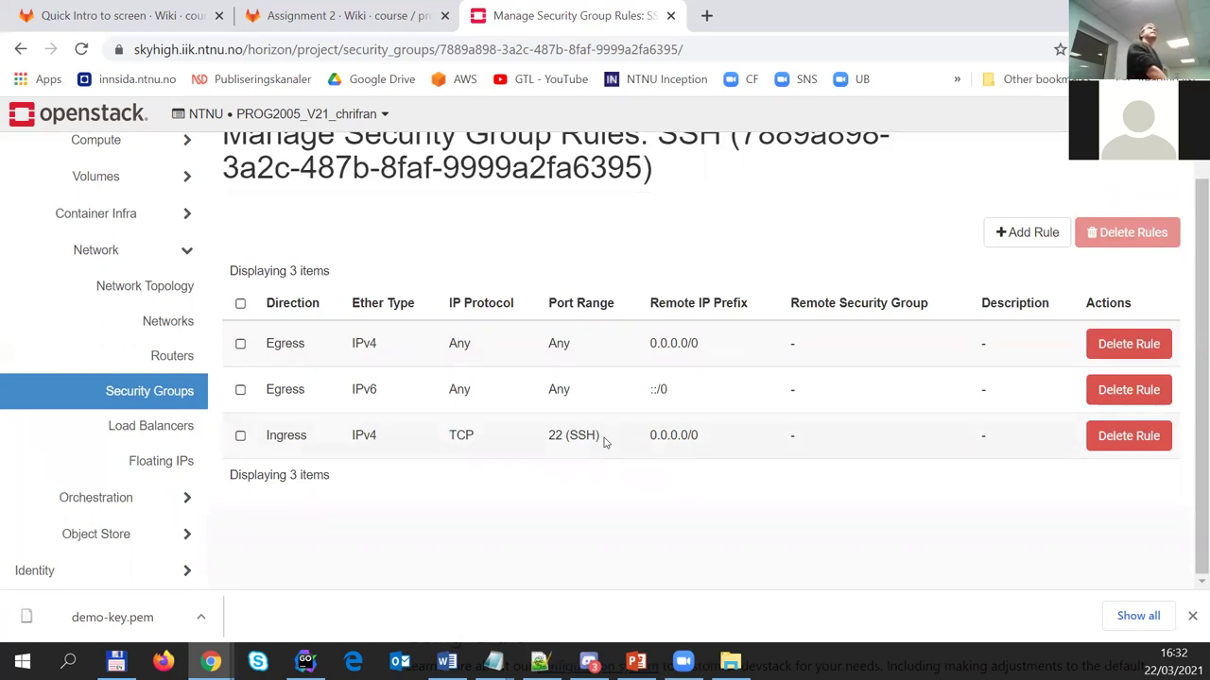
left_click_drag(603, 441, 504, 440)
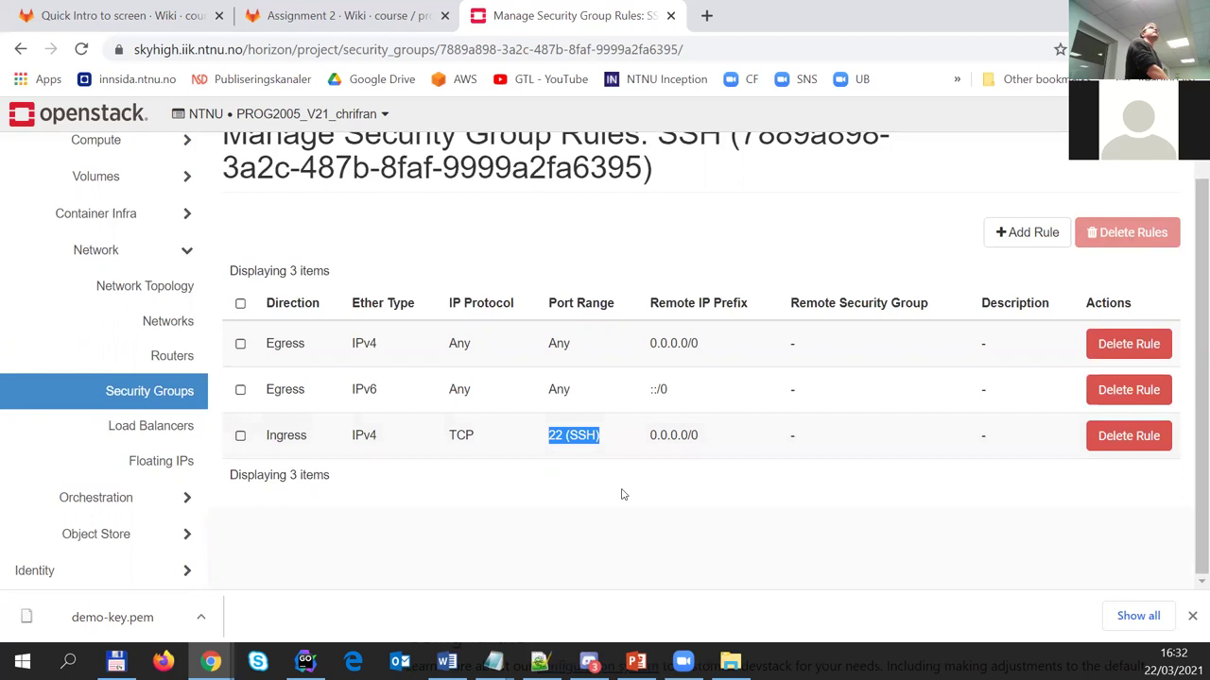
scroll(622, 495, "up", 1)
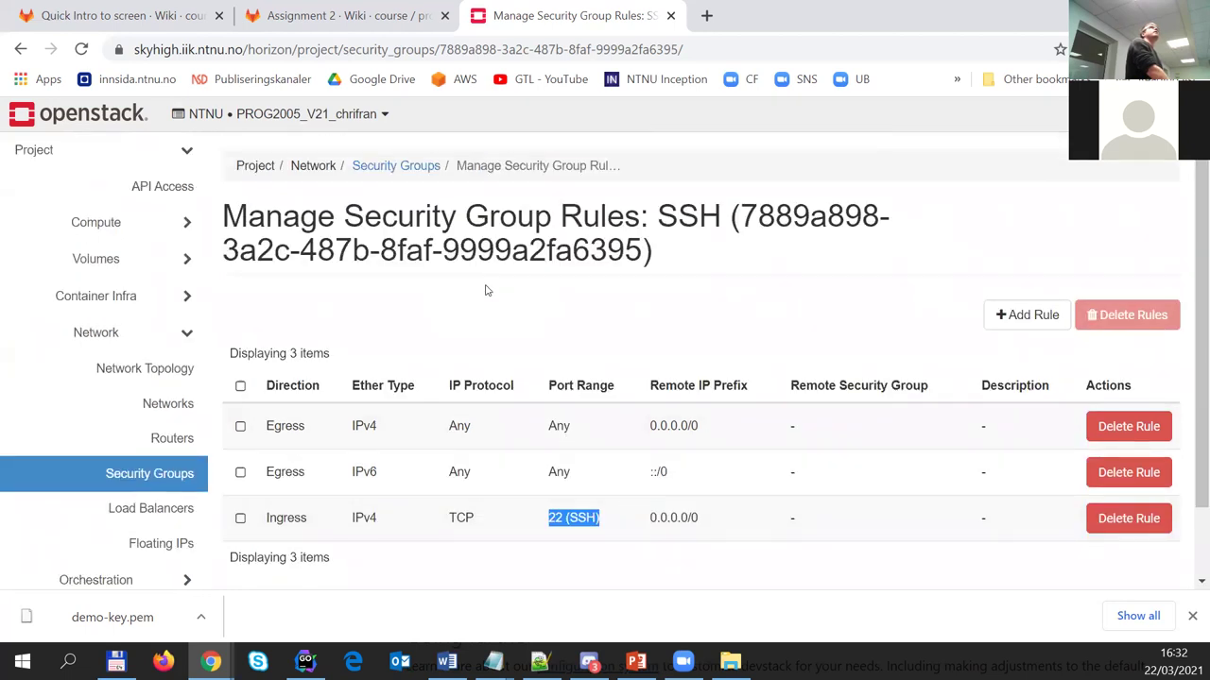
left_click(170, 470)
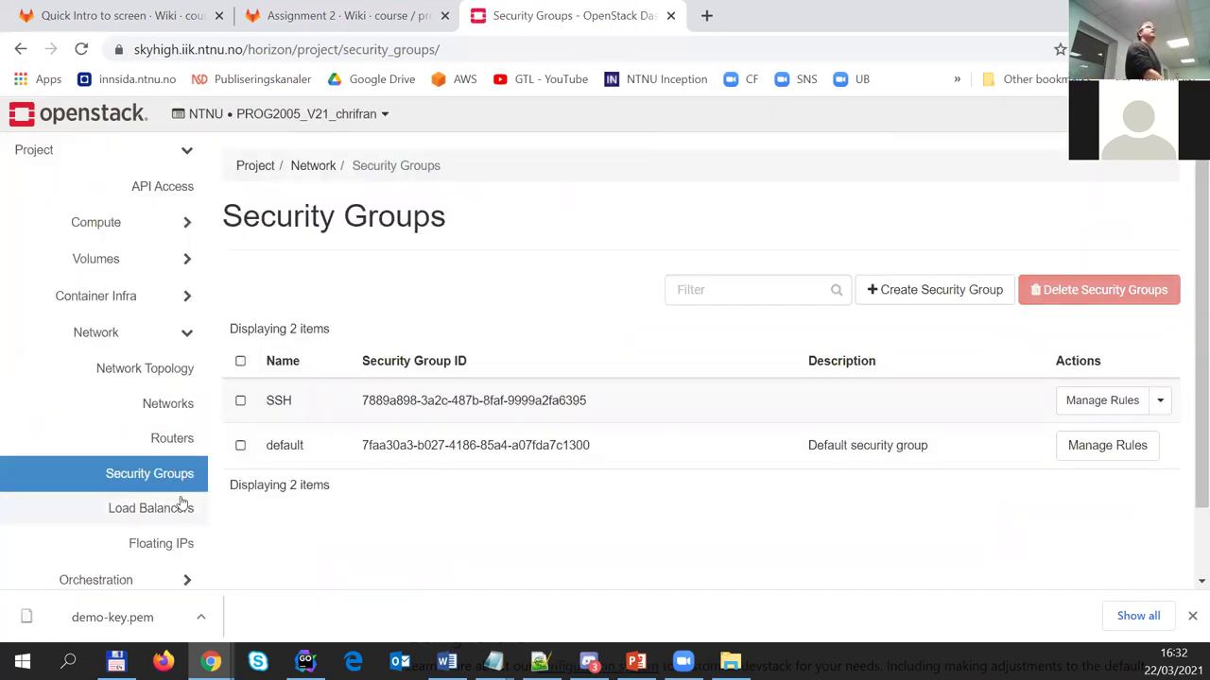
View the list of floating IPs allocated to the project
scroll(151, 492, "down", 1)
left_click(144, 467)
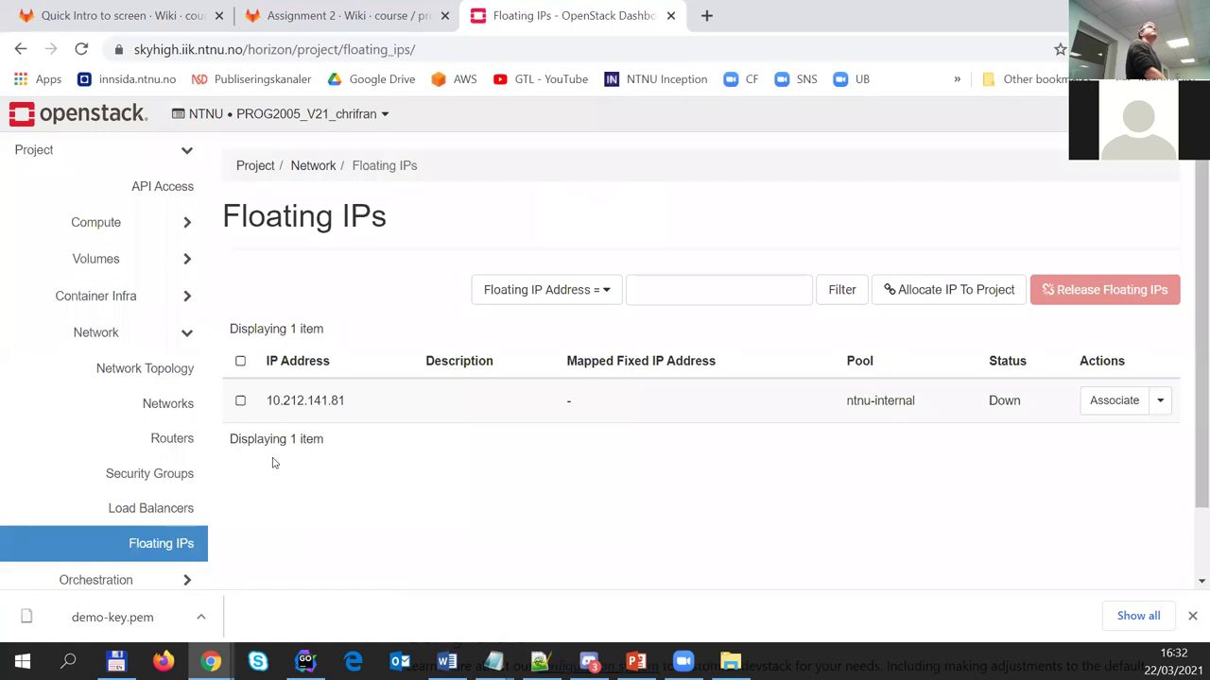
scroll(104, 572, "down", 1)
scroll(87, 463, "up", 1)
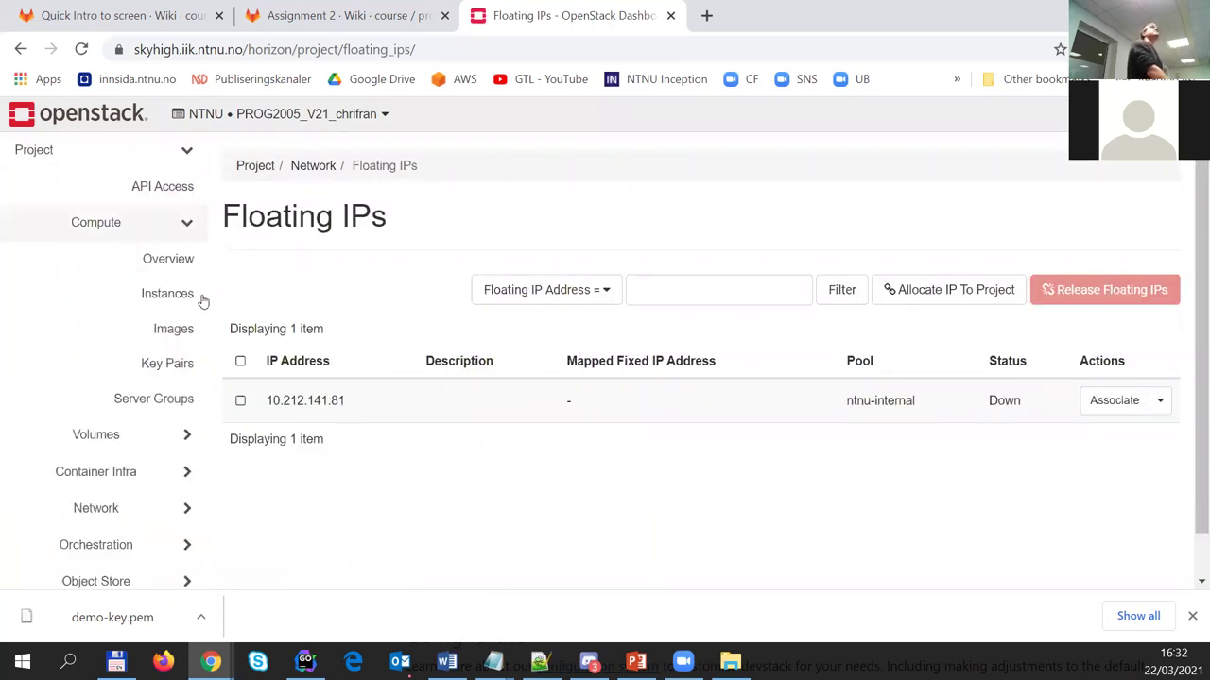
Start launching a new compute instance and name it Demo-Instance
left_click(169, 294)
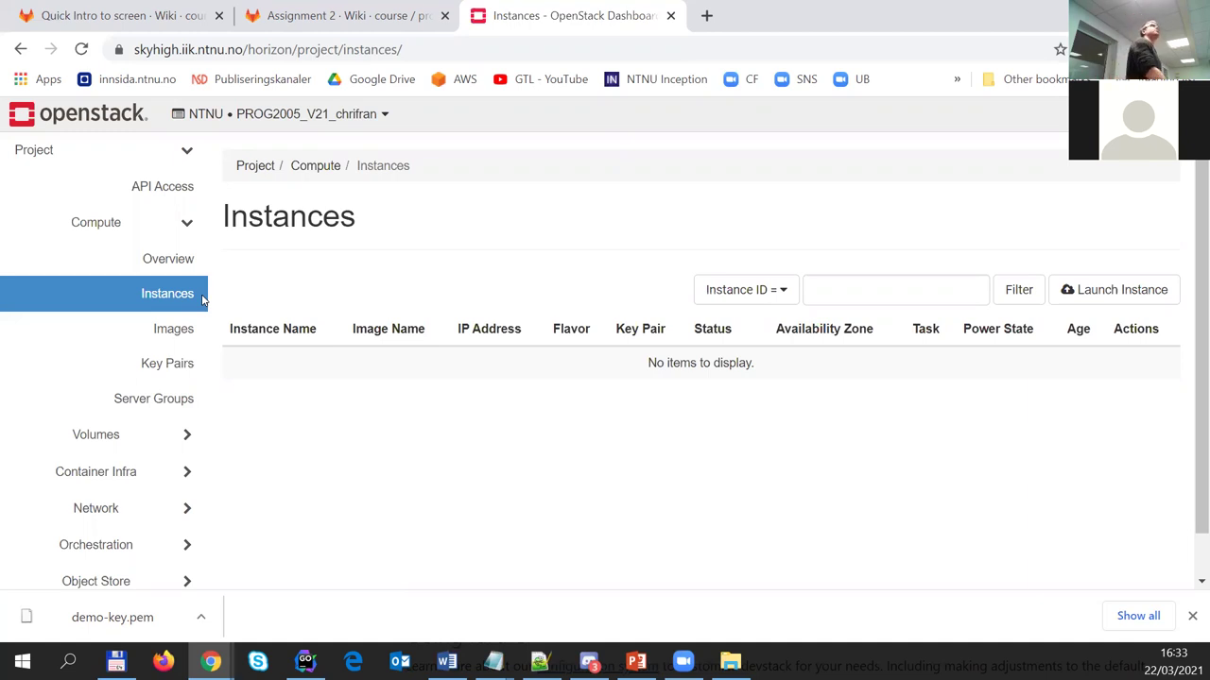
left_click(1080, 296)
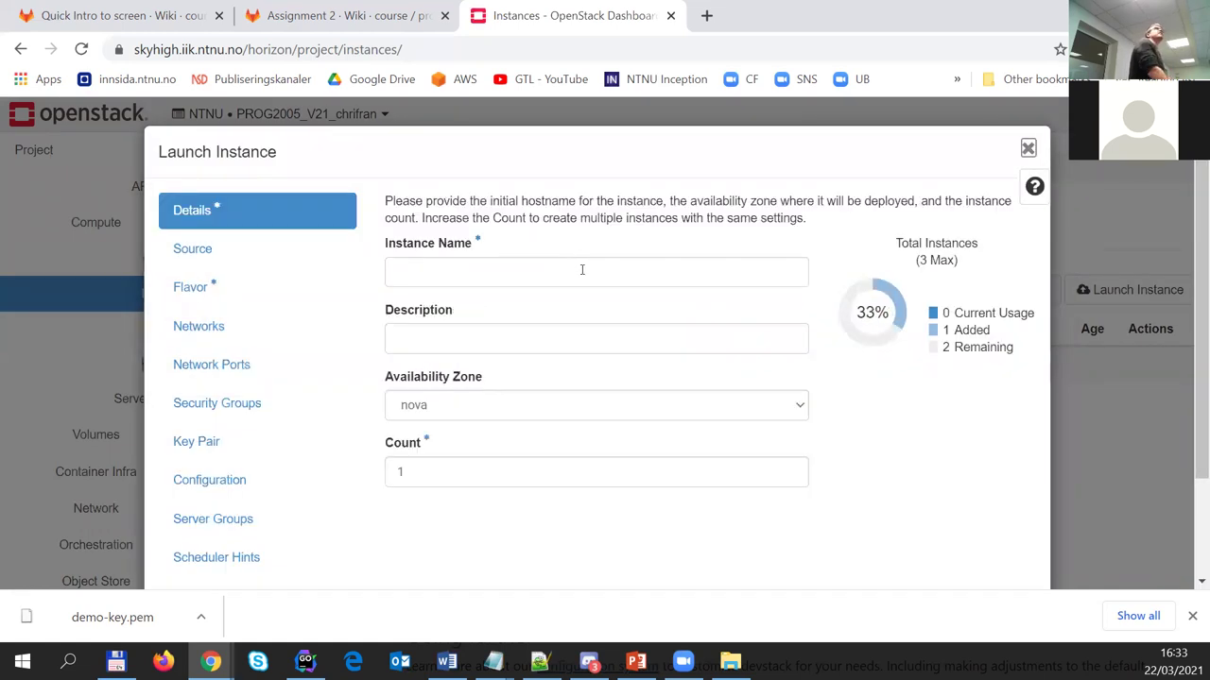
left_click(557, 272)
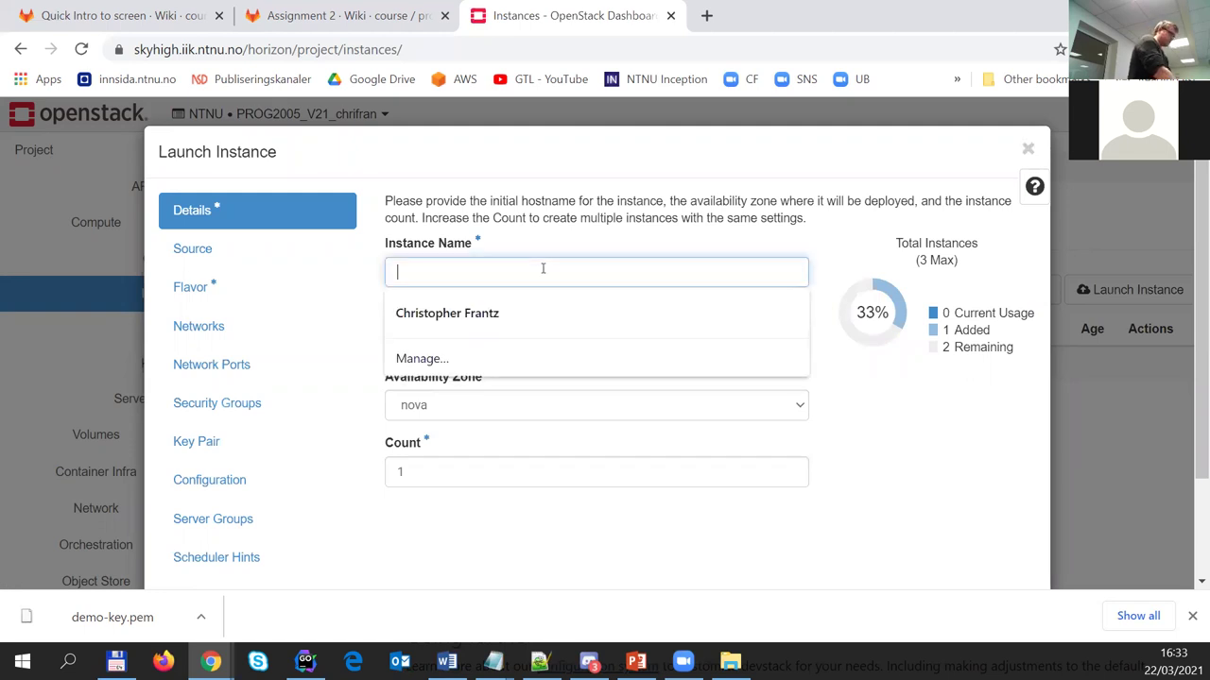
type("Demot")
key("BackSpace")
type("-IN")
key("shift+Left")
type("nstance")
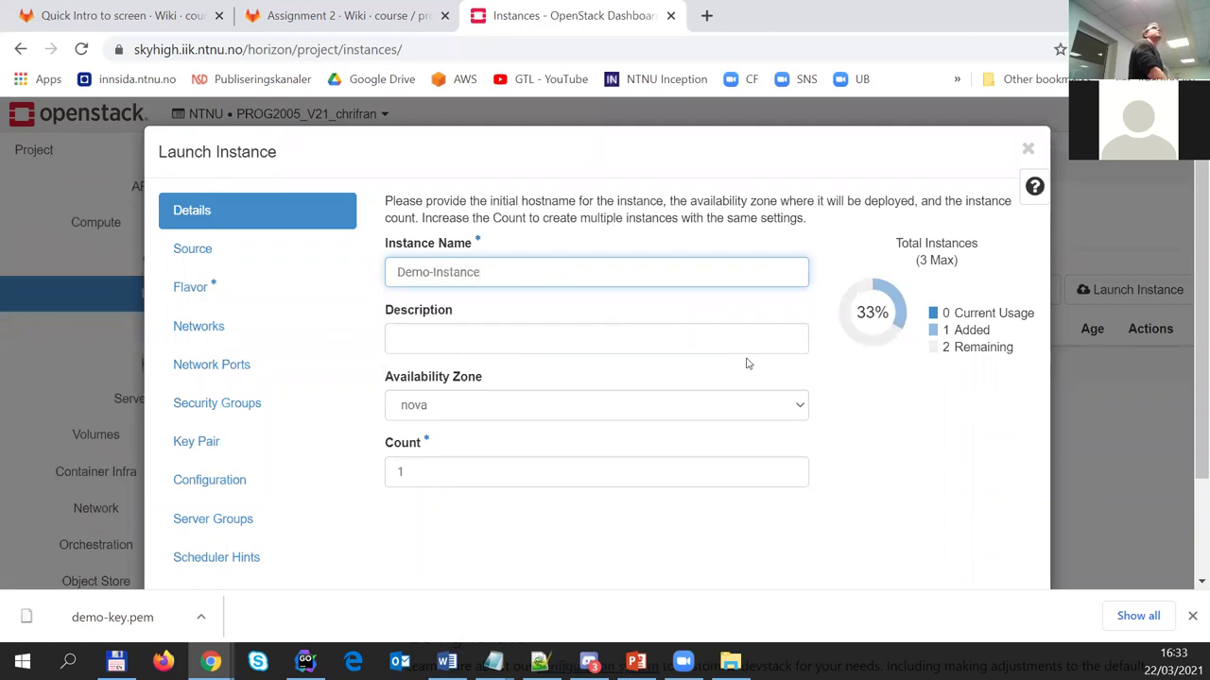
Keep the nova availability zone and a count of 1, and proceed to the instance's boot source settings
left_click(799, 407)
left_click(800, 406)
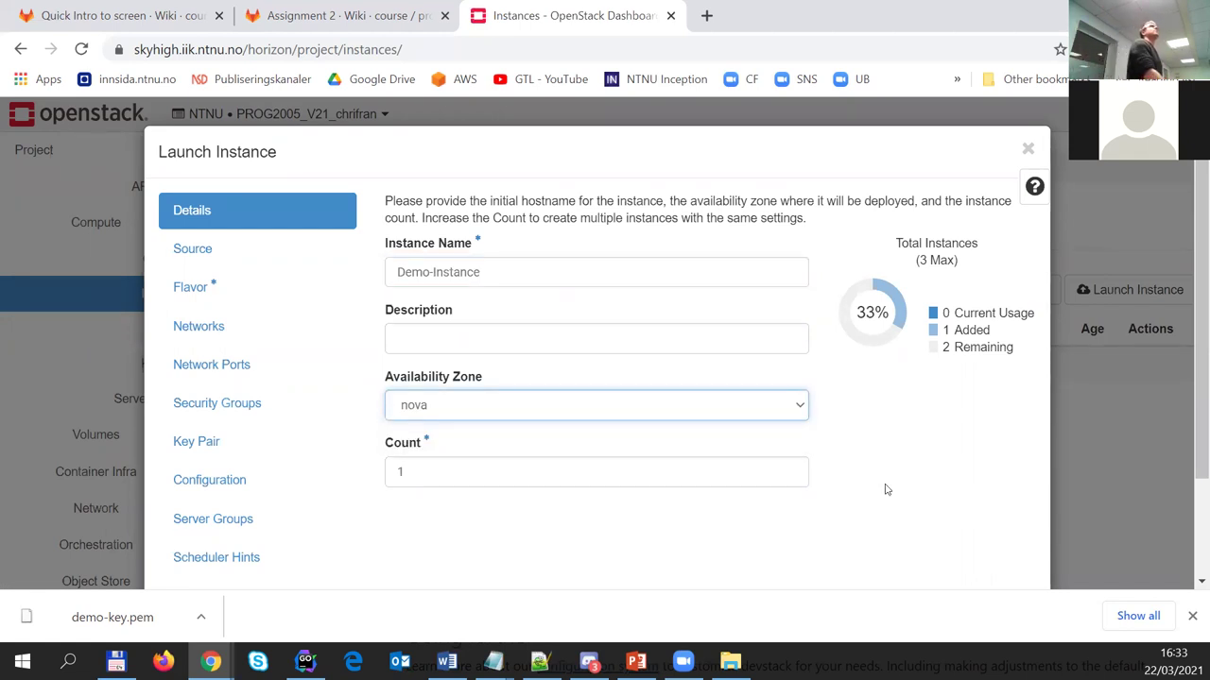
scroll(884, 488, "down", 2)
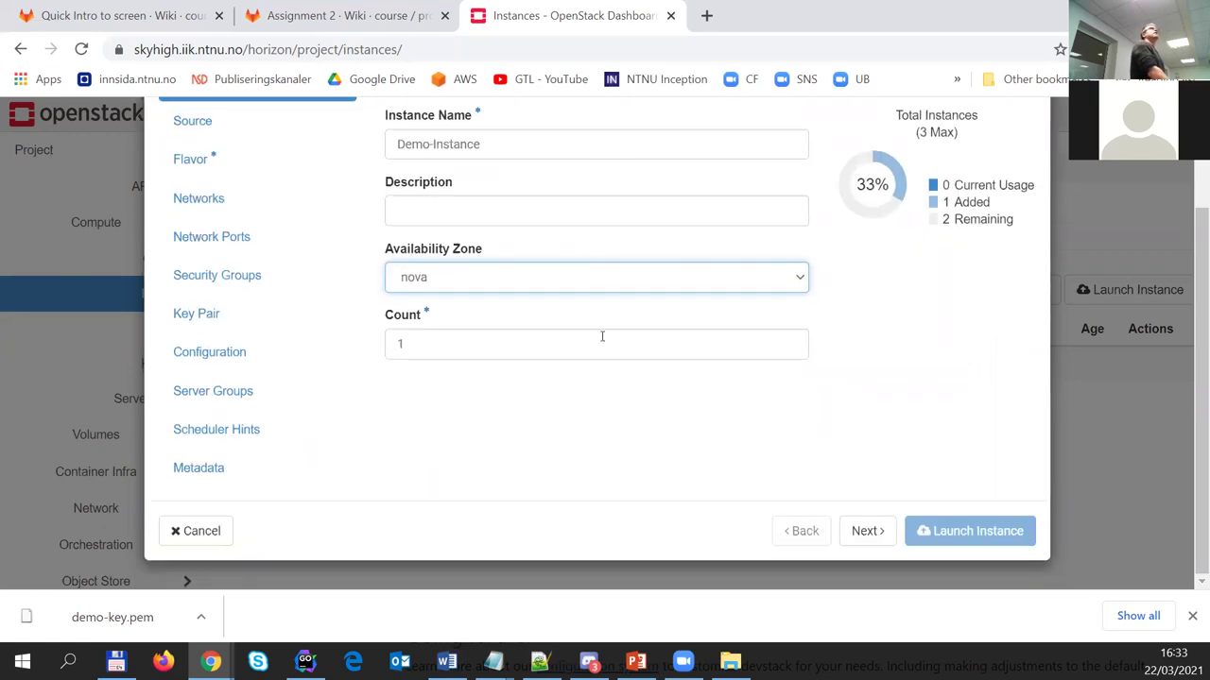
left_click(865, 532)
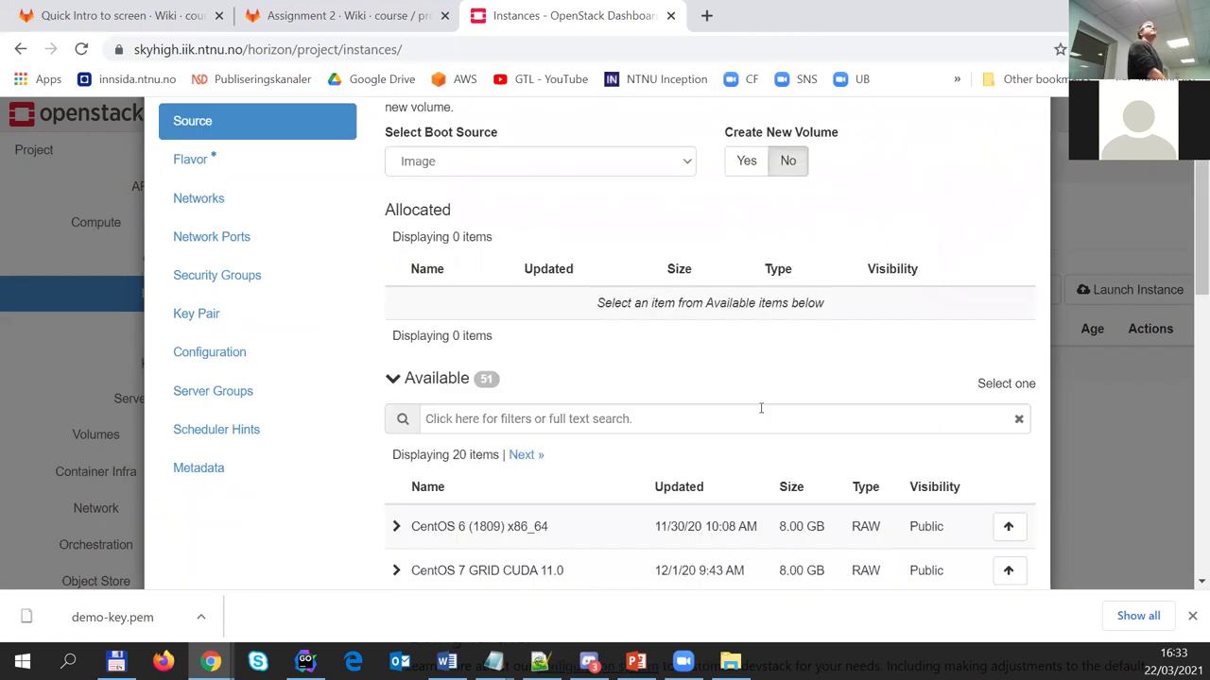
Allocate the Ubuntu Server 20.04 LTS (Focal Fossa) amd64 image as the instance's boot source and proceed to the flavor settings
scroll(761, 409, "up", 1)
scroll(760, 408, "down", 2)
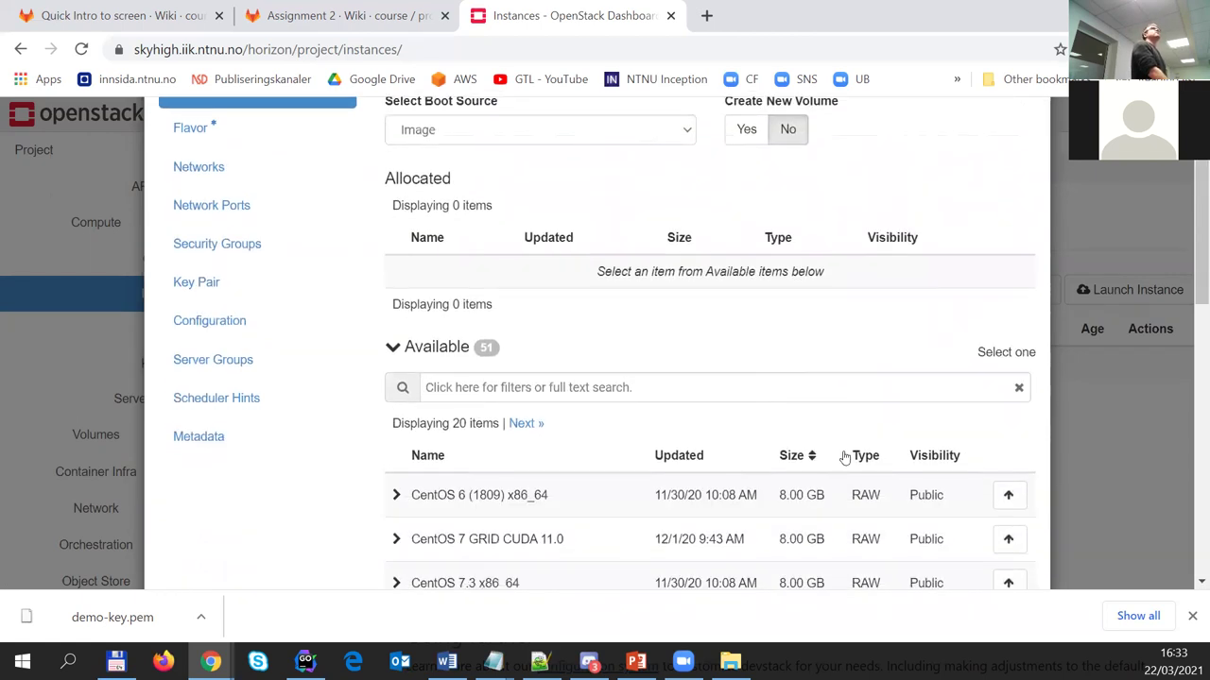
scroll(844, 457, "down", 1)
scroll(844, 457, "down", 10)
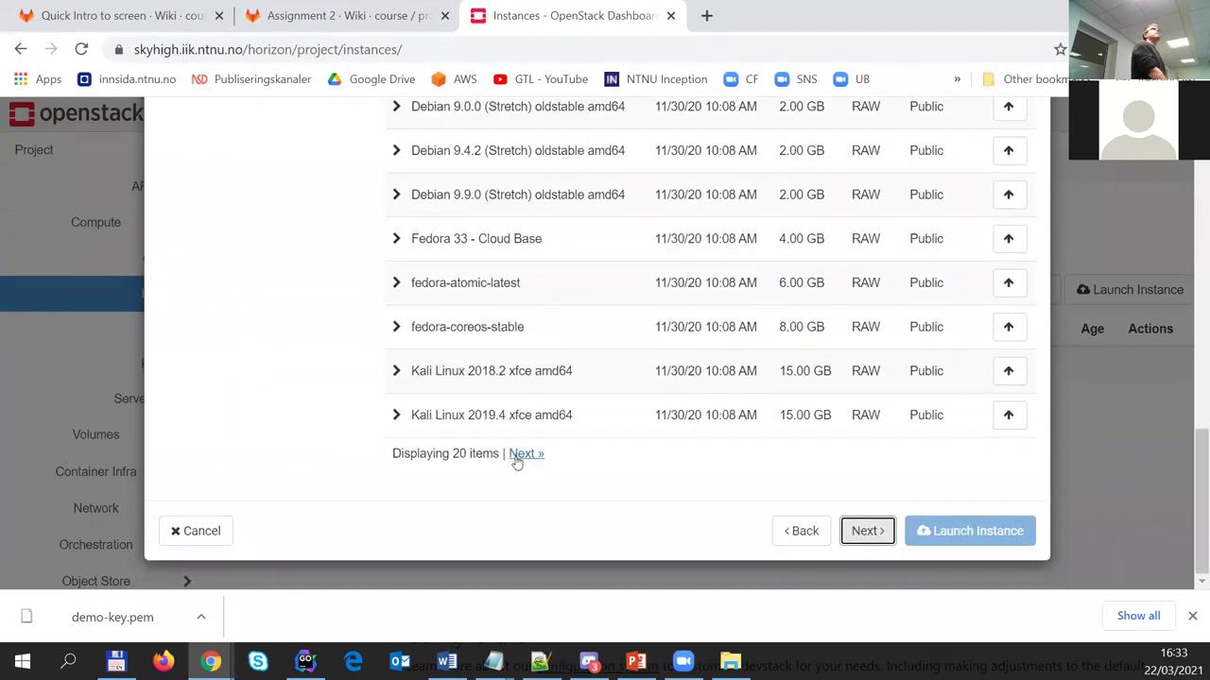
left_click(523, 454)
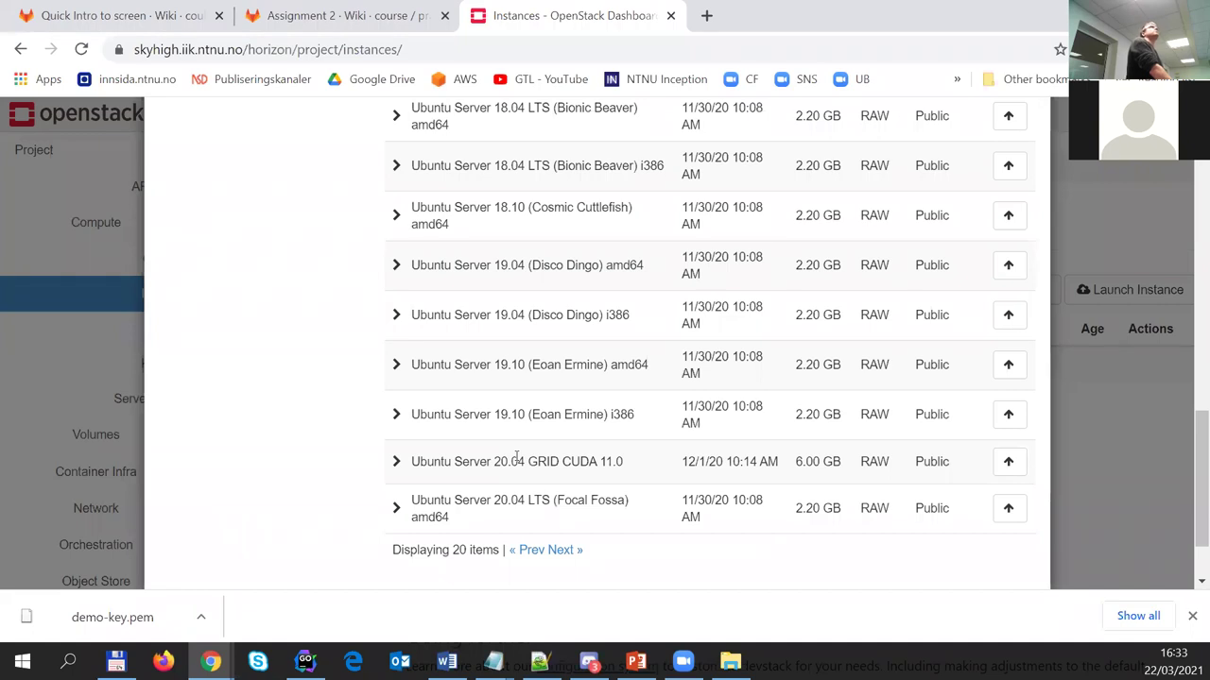
left_click(1011, 510)
scroll(919, 444, "up", 10)
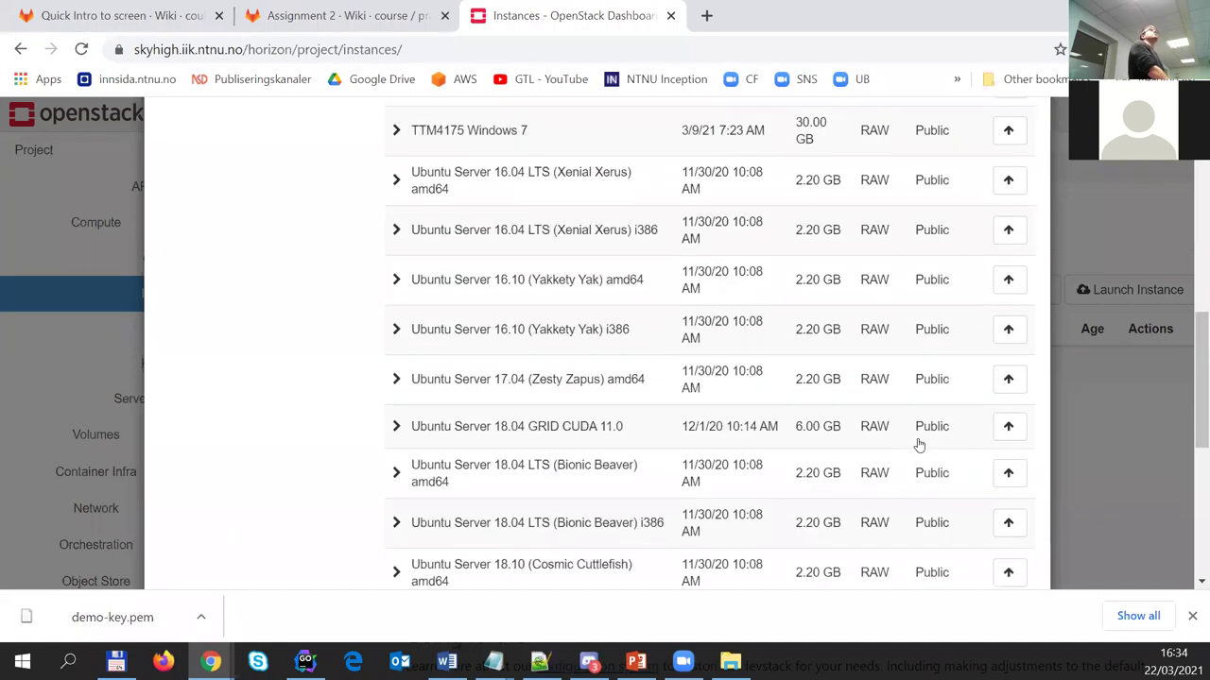
scroll(918, 444, "up", 1)
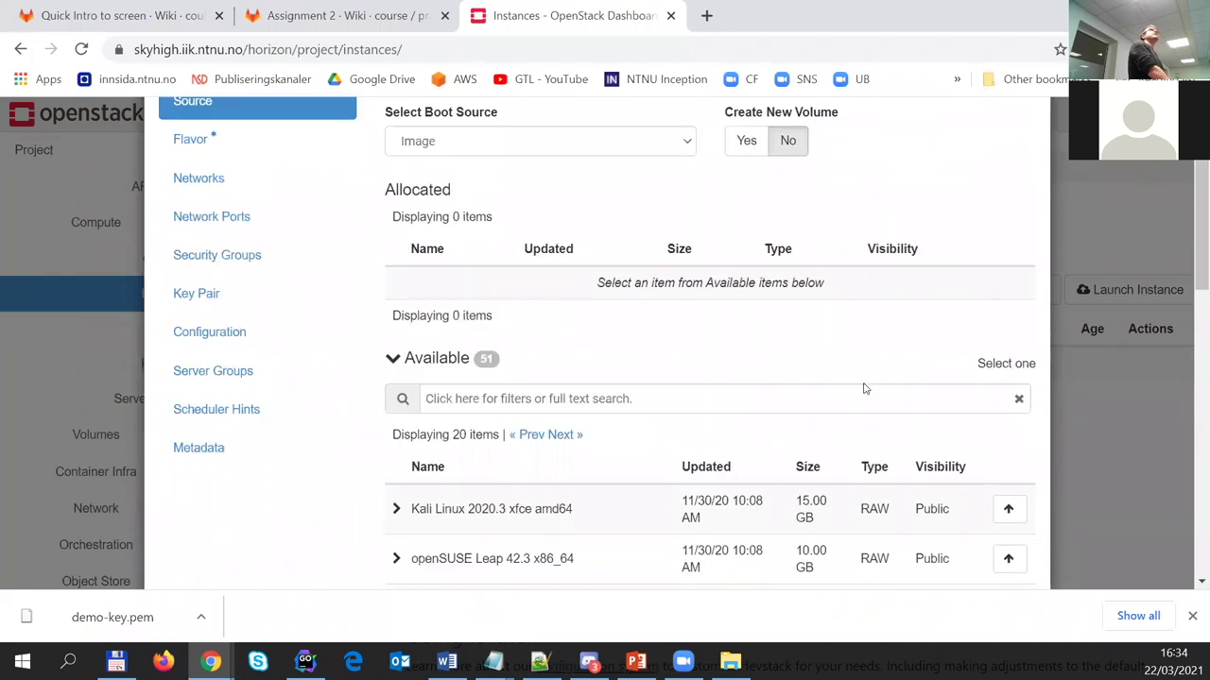
scroll(897, 325, "up", 1)
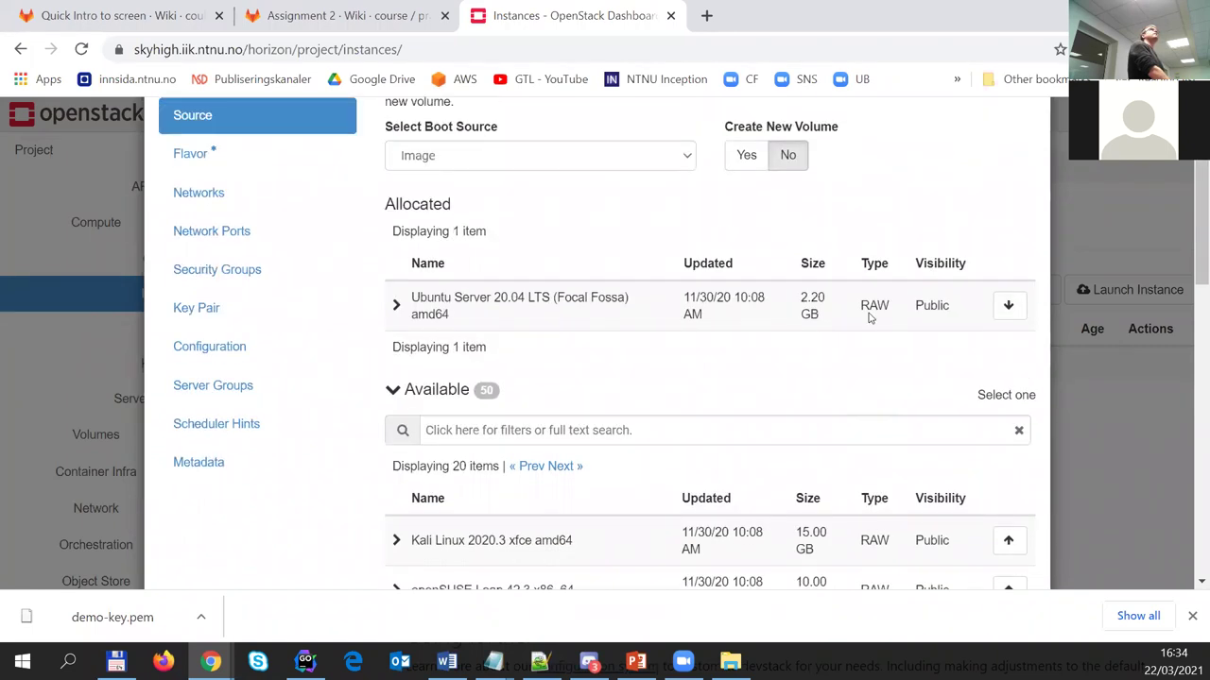
scroll(797, 311, "down", 1)
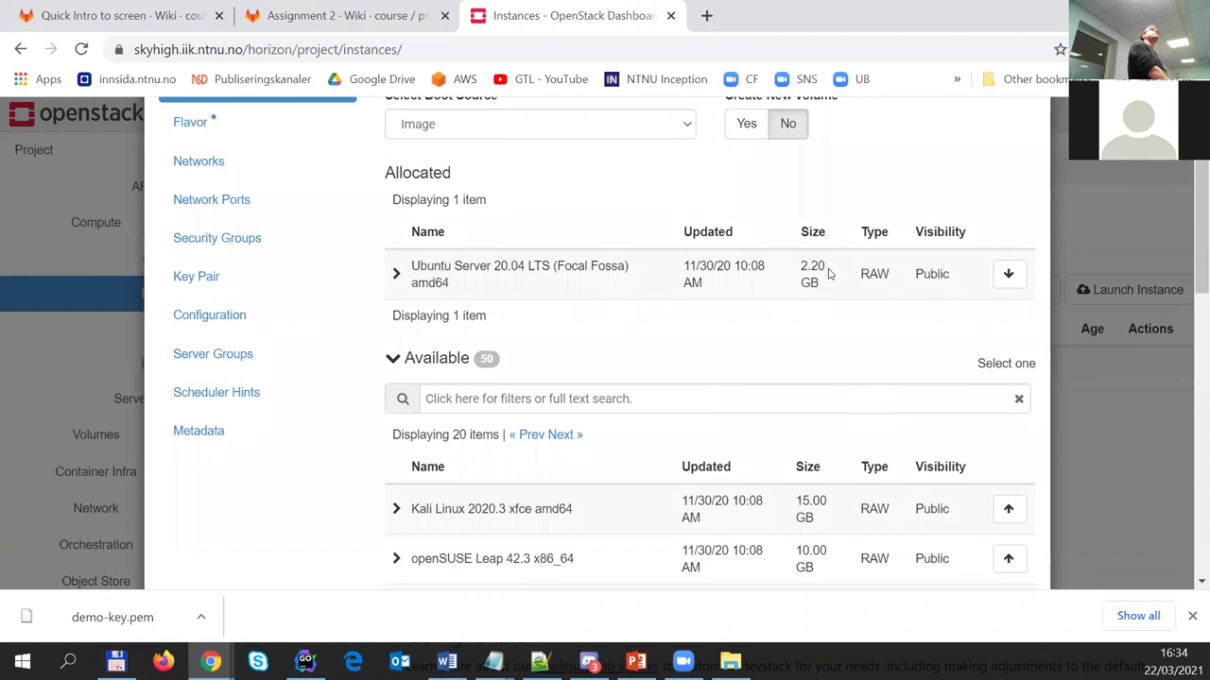
scroll(832, 378, "down", 15)
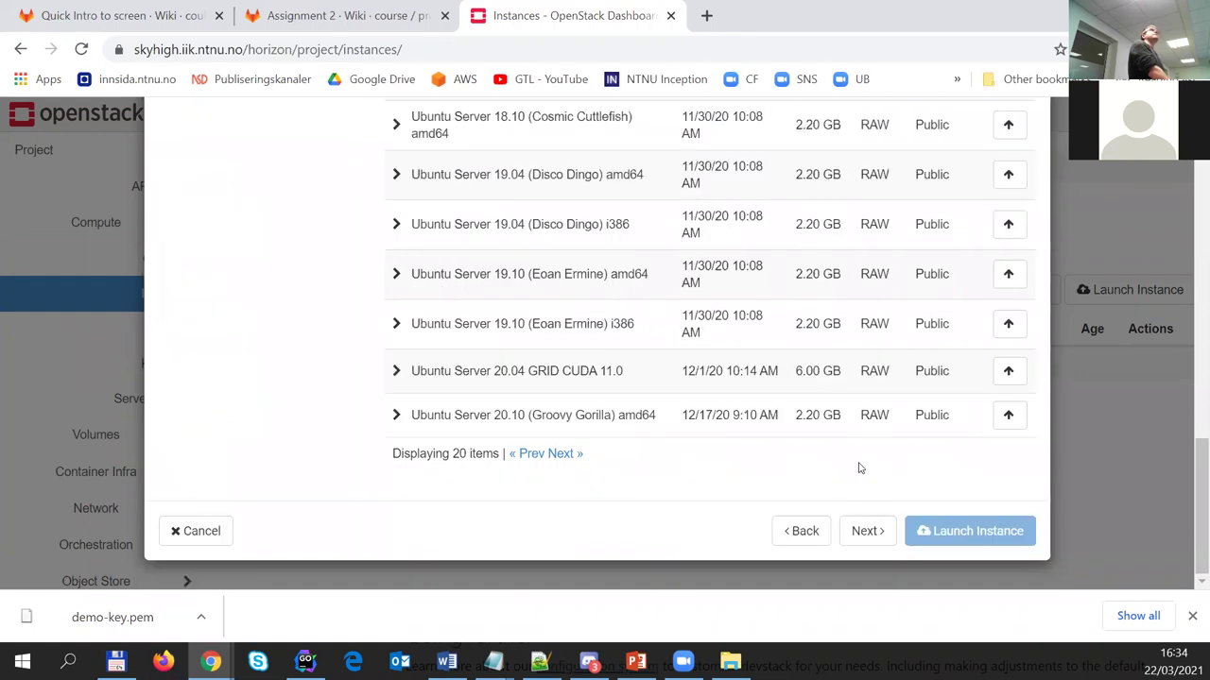
left_click(866, 531)
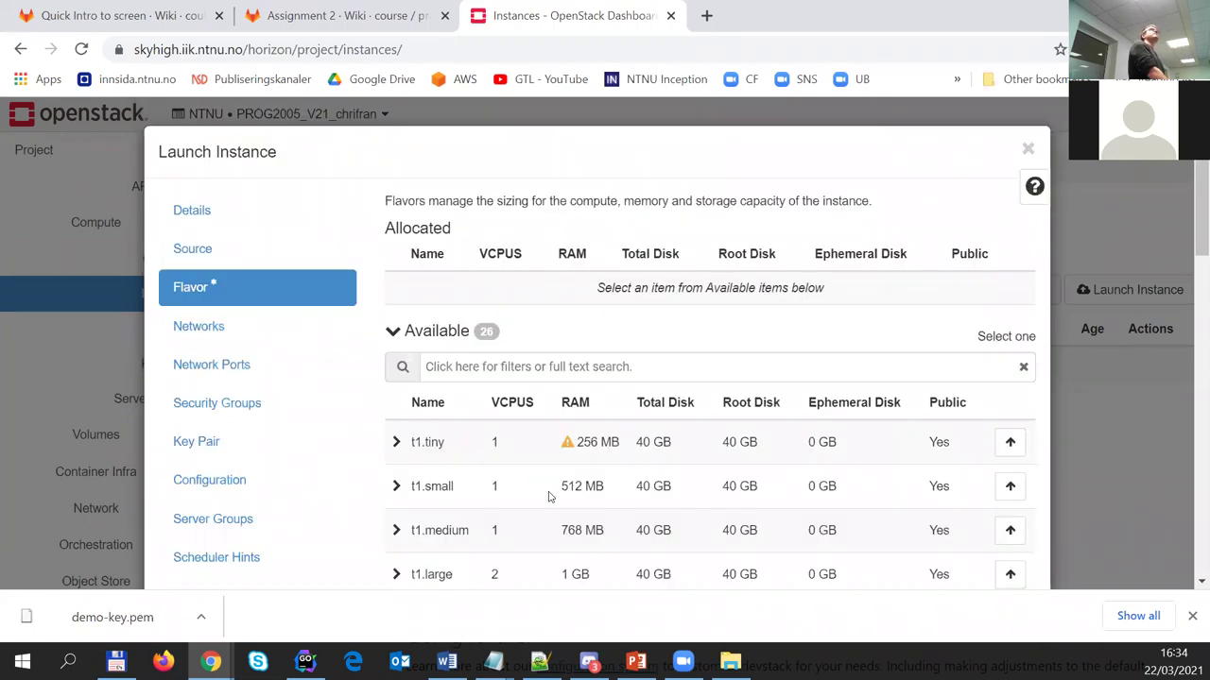
Examine the available flavors, comparing their VCPUs, RAM and disk sizes and noting which carry warnings
scroll(549, 495, "down", 3)
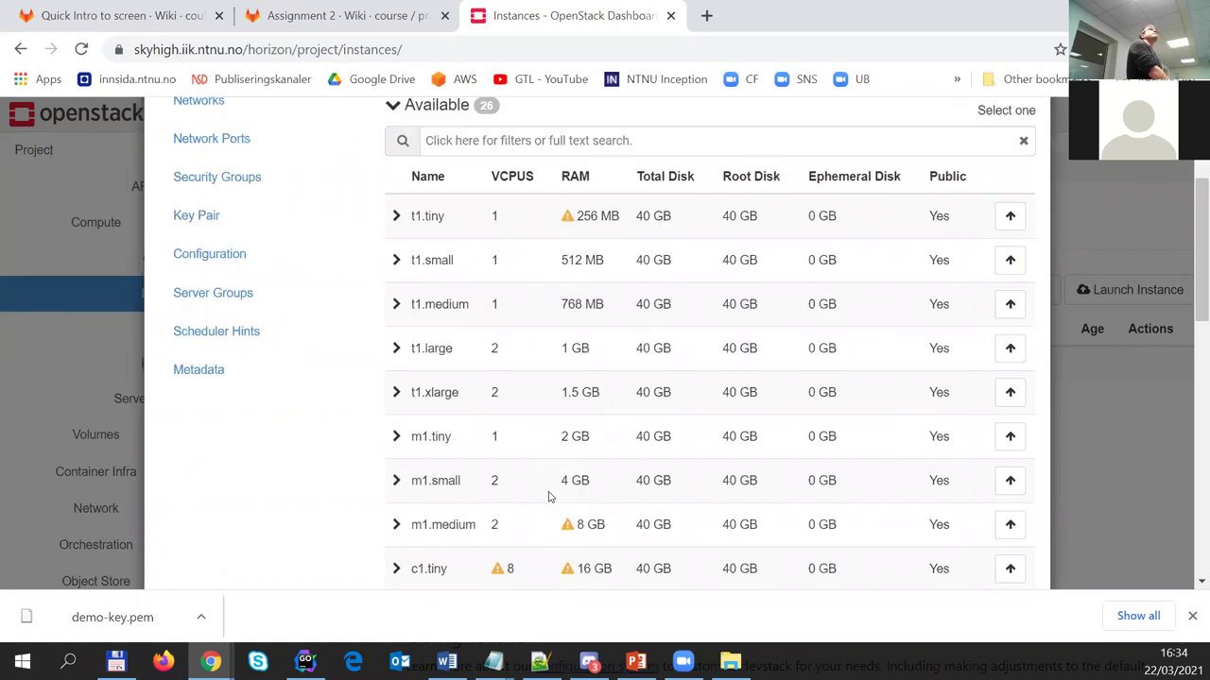
scroll(549, 495, "down", 1)
scroll(549, 495, "up", 1)
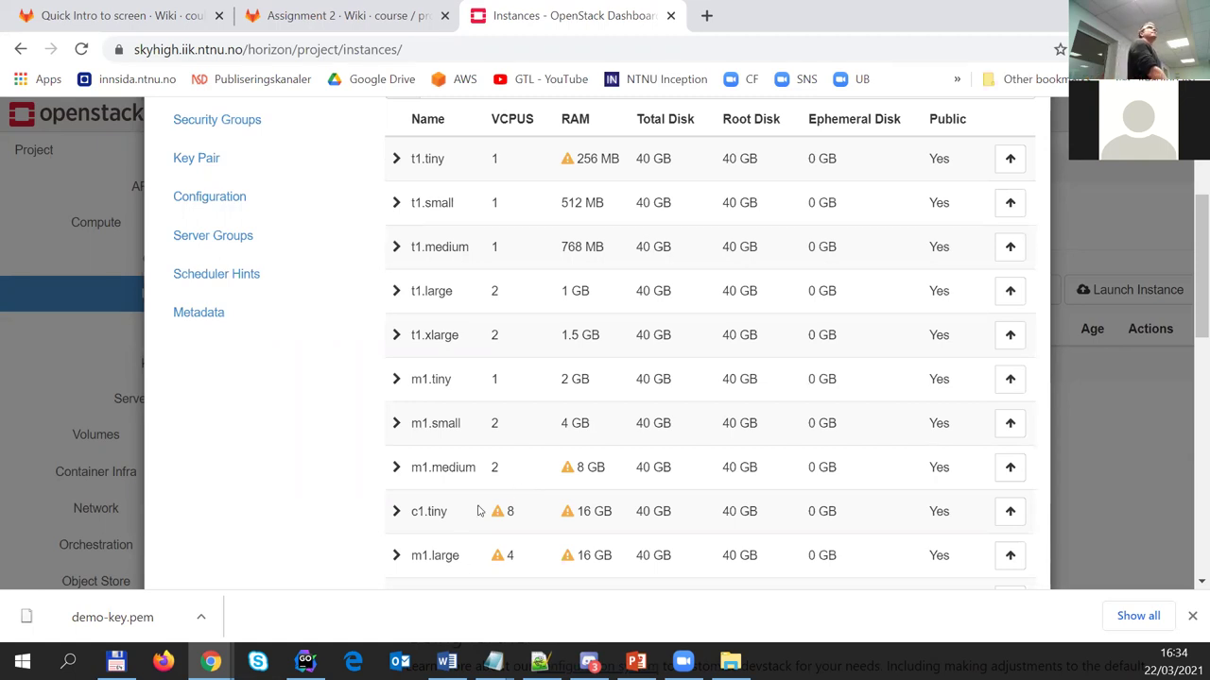
scroll(479, 511, "down", 4)
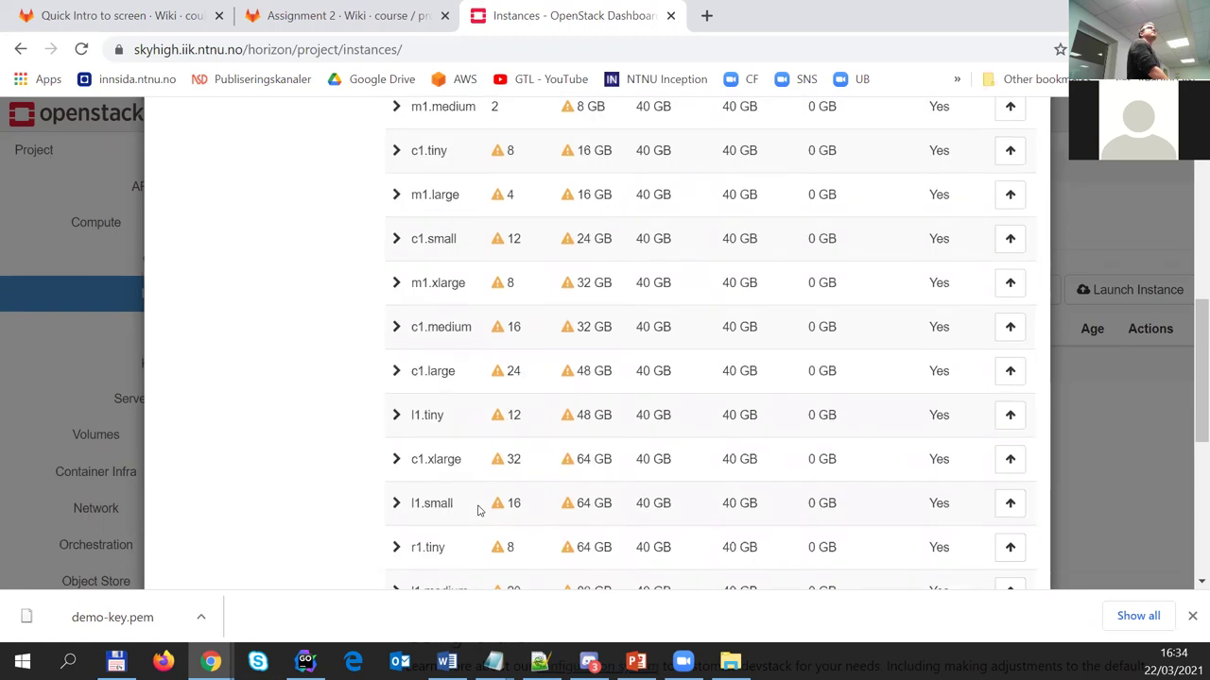
scroll(478, 511, "up", 5)
scroll(478, 511, "down", 2)
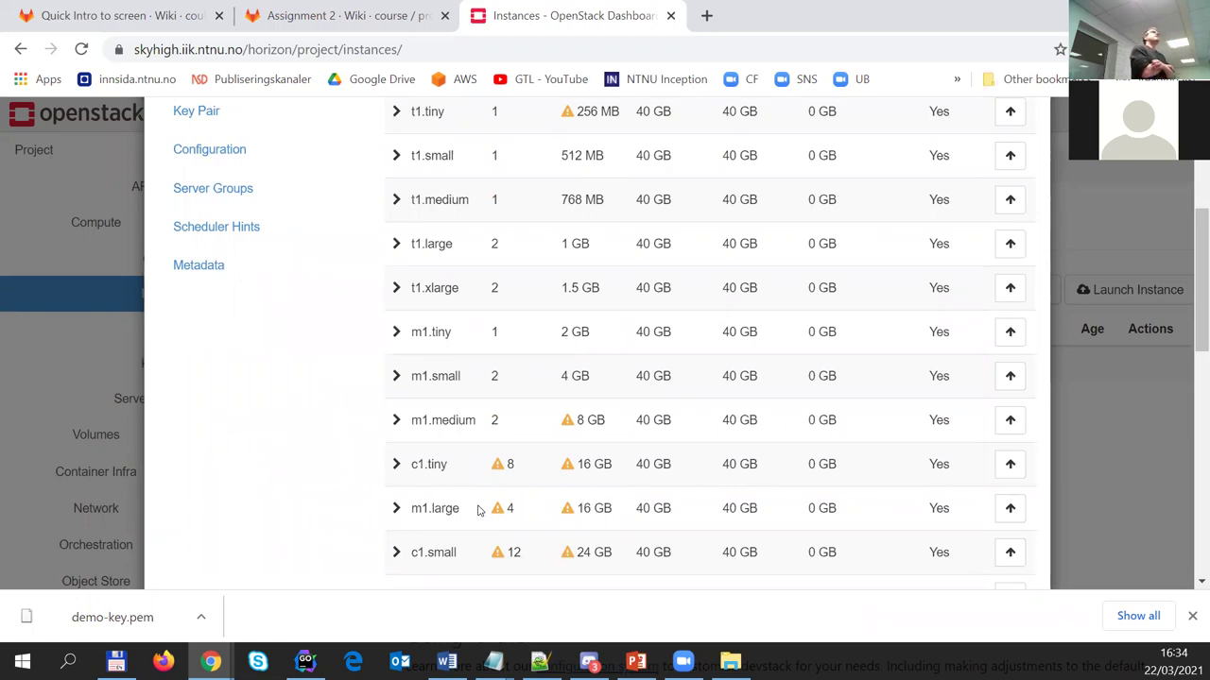
scroll(479, 506, "up", 2)
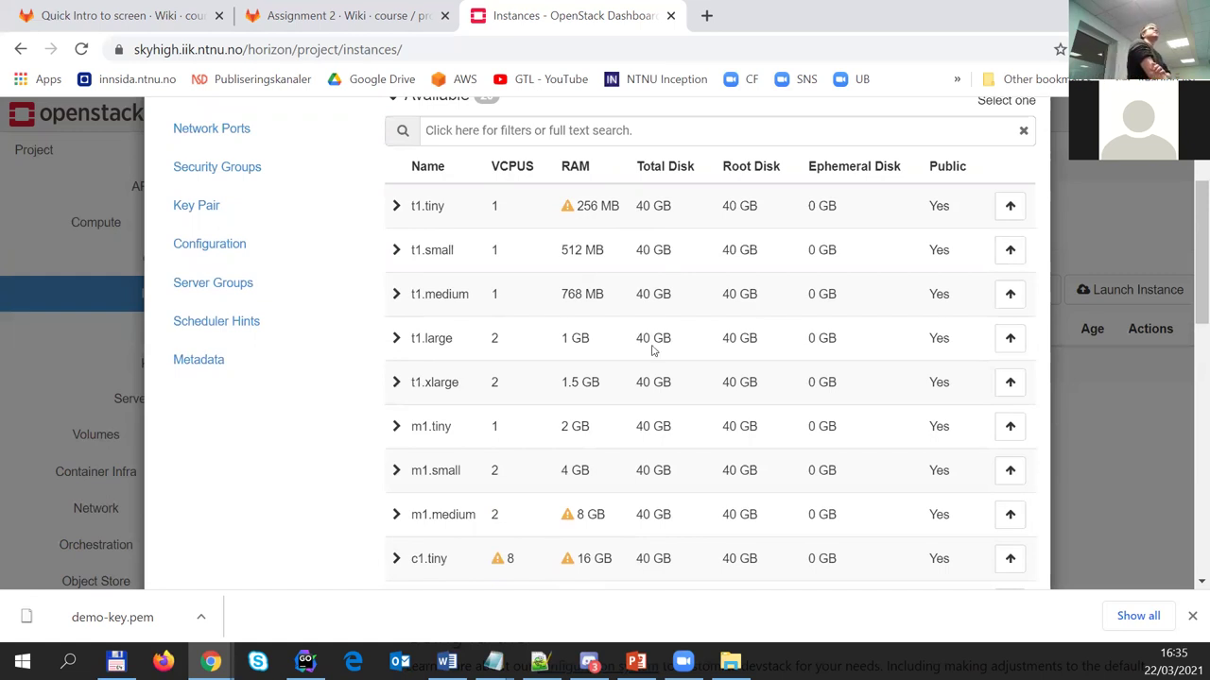
scroll(652, 350, "down", 2)
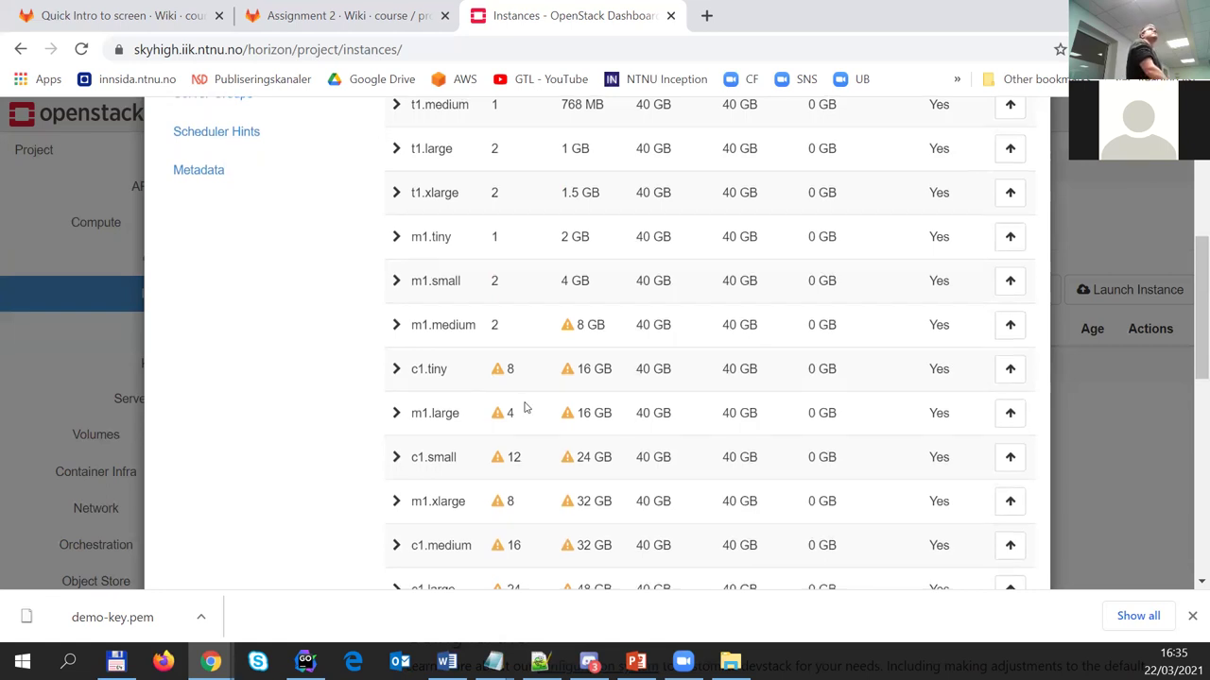
scroll(515, 401, "down", 3)
scroll(526, 406, "down", 4)
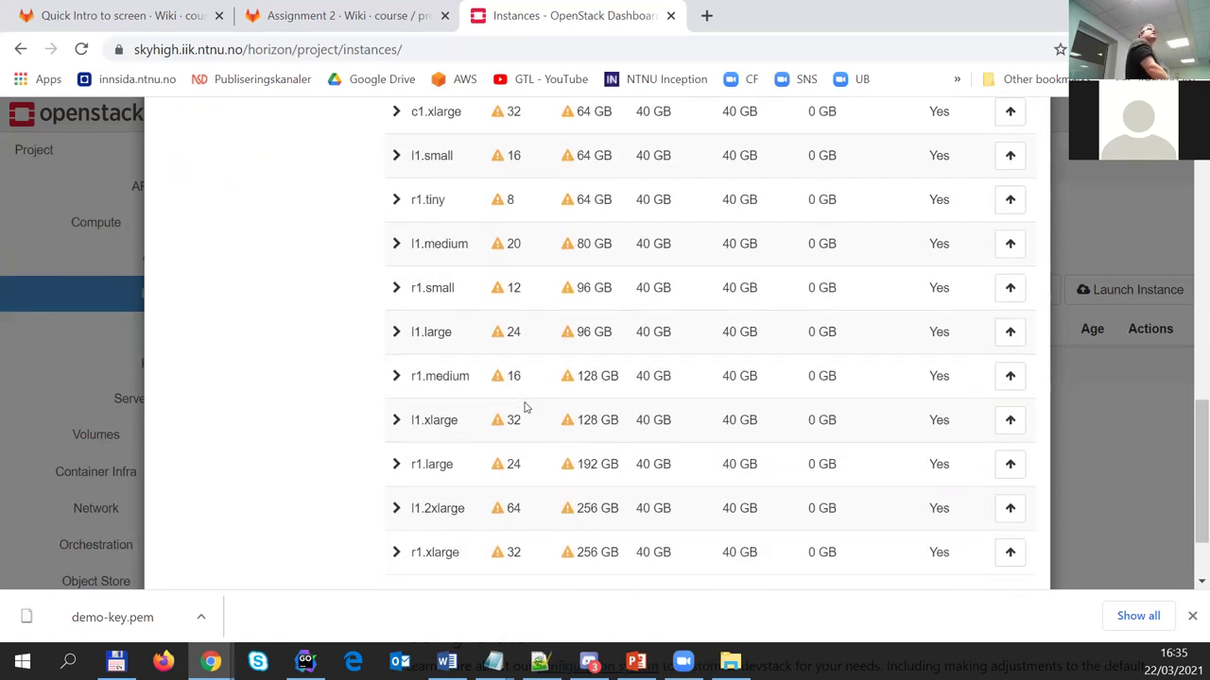
scroll(527, 406, "down", 1)
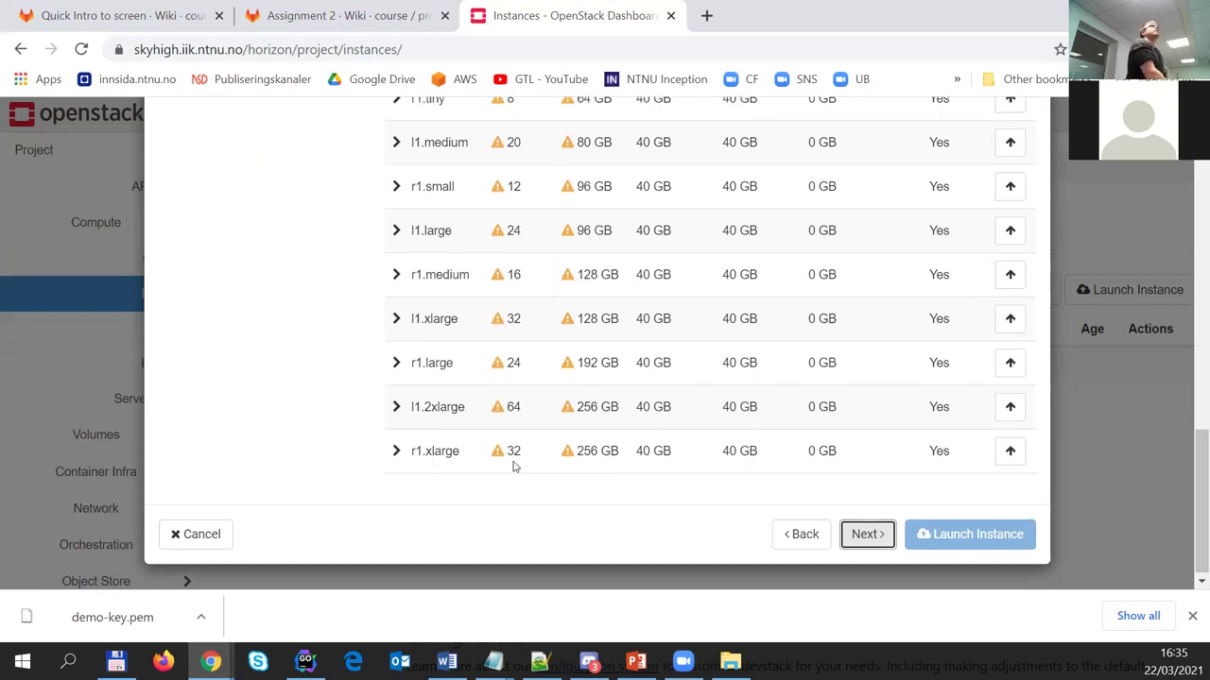
scroll(514, 466, "up", 10)
scroll(513, 466, "up", 1)
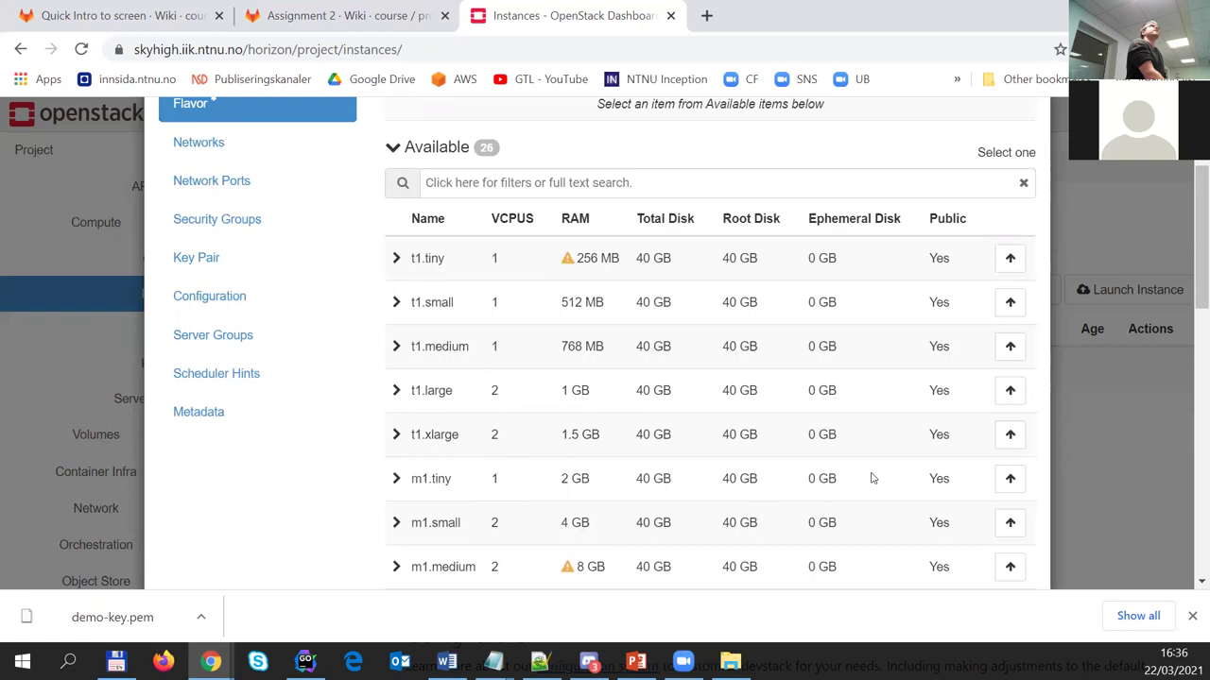
Allocate the m1.tiny flavor to the instance and proceed to the network settings
left_click(1007, 480)
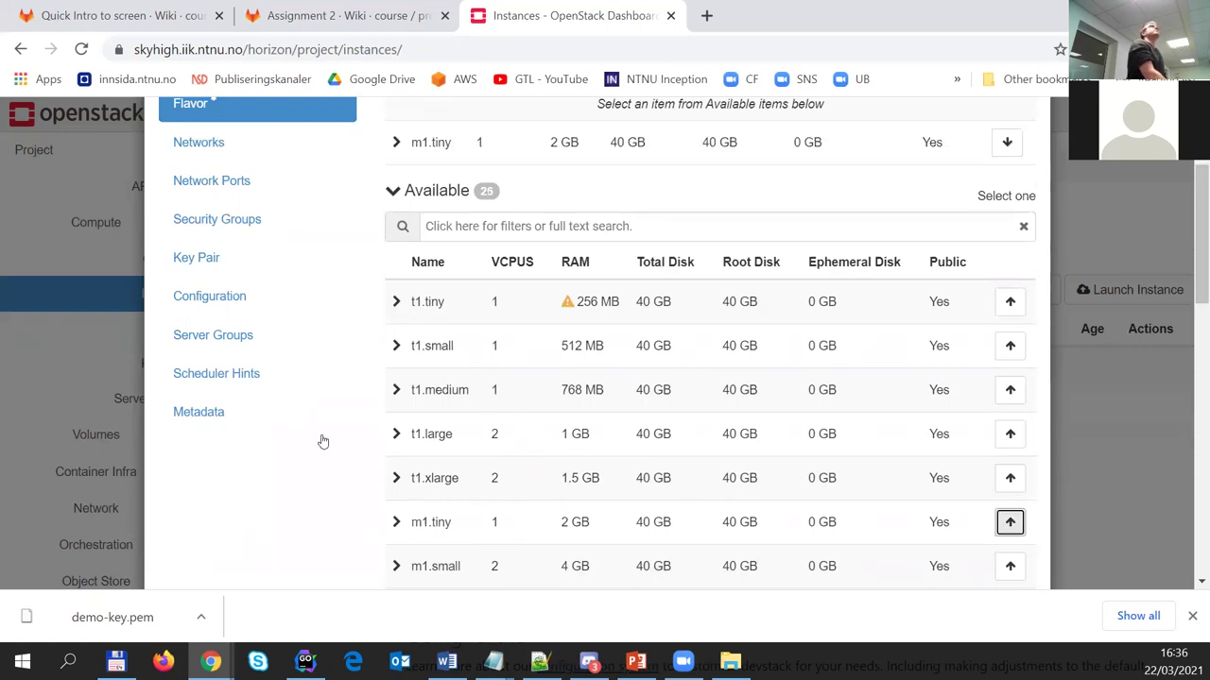
scroll(515, 304, "up", 2)
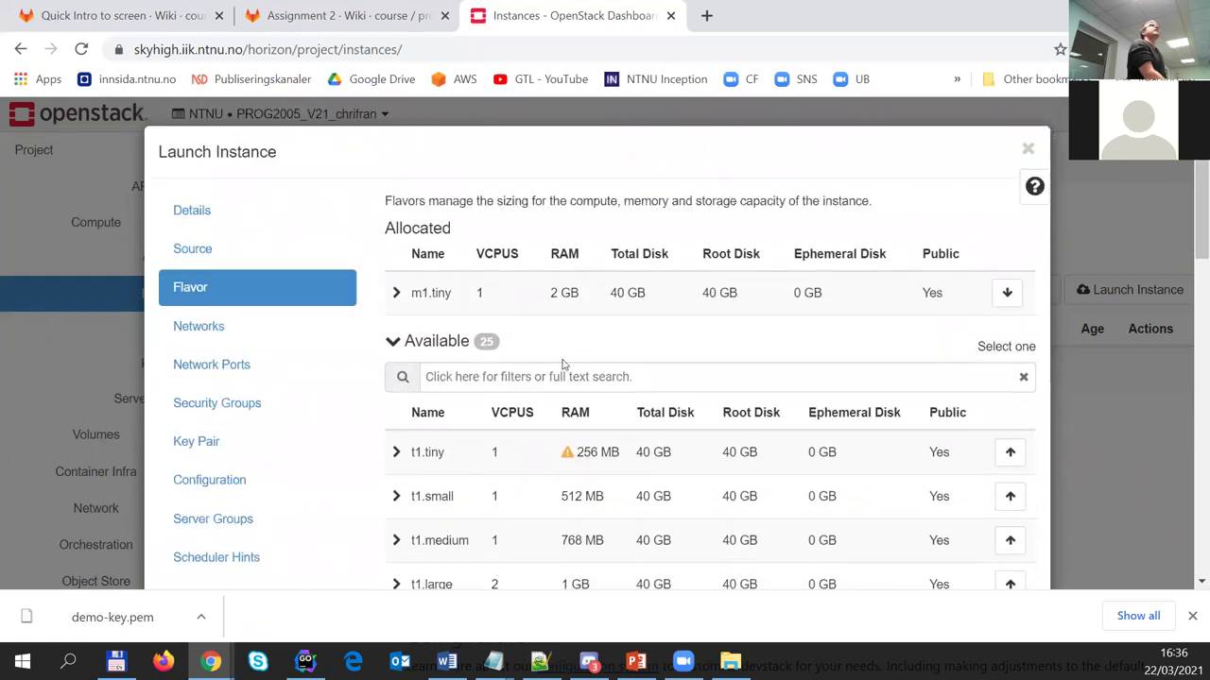
scroll(599, 321, "down", 10)
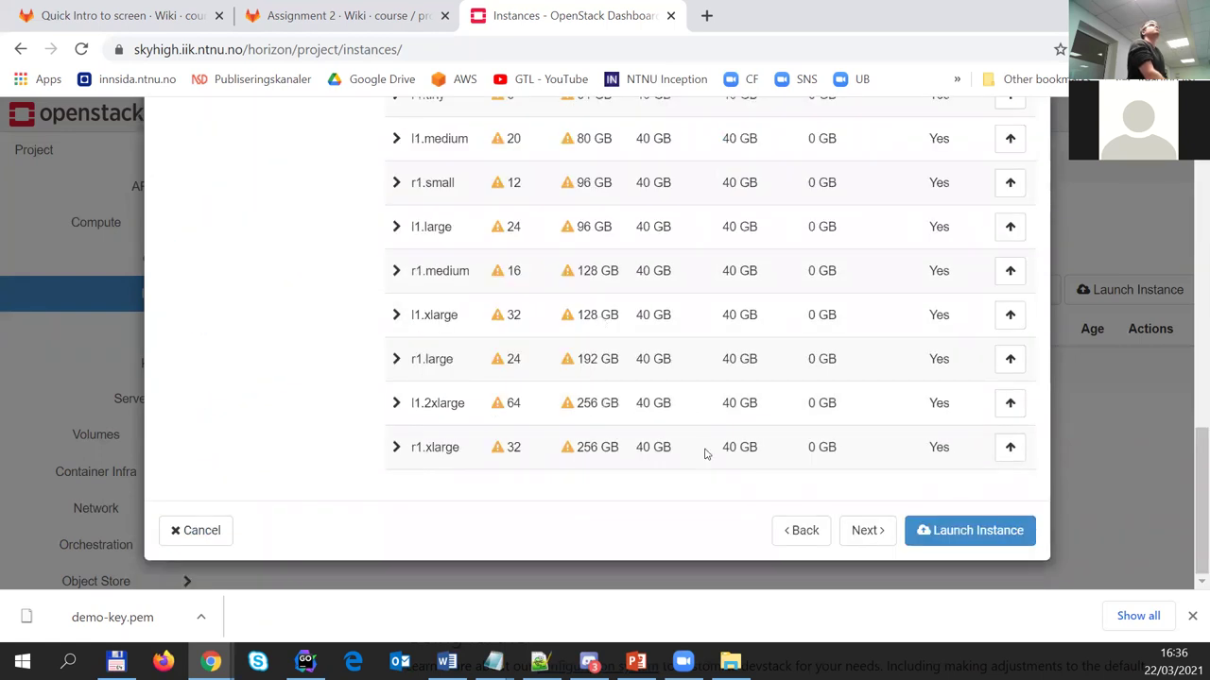
left_click(866, 531)
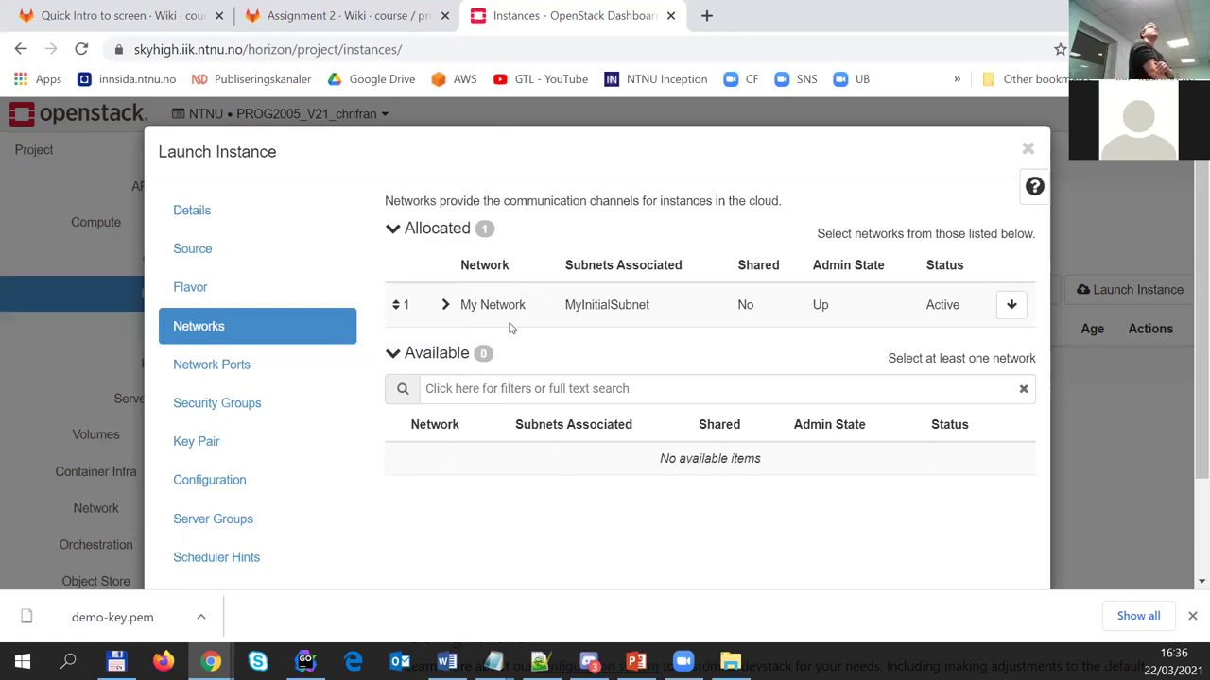
Keep My Network as the instance's network without adding any ports, and proceed to the security group settings
scroll(529, 350, "down", 2)
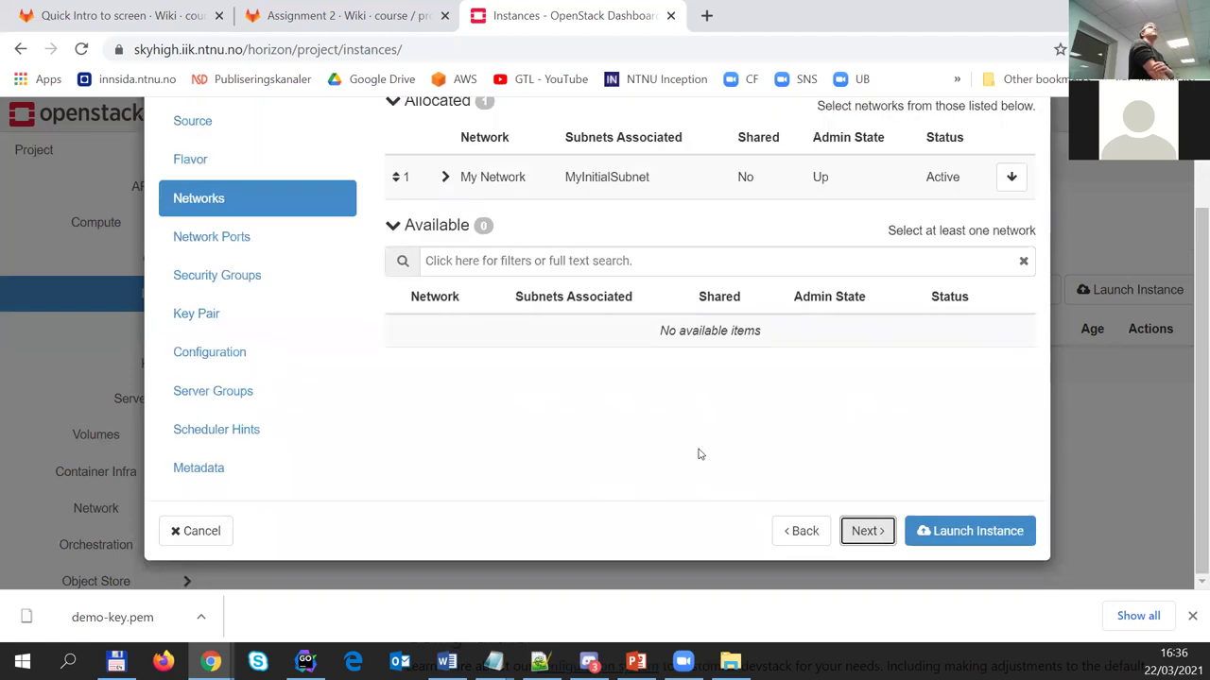
left_click(865, 531)
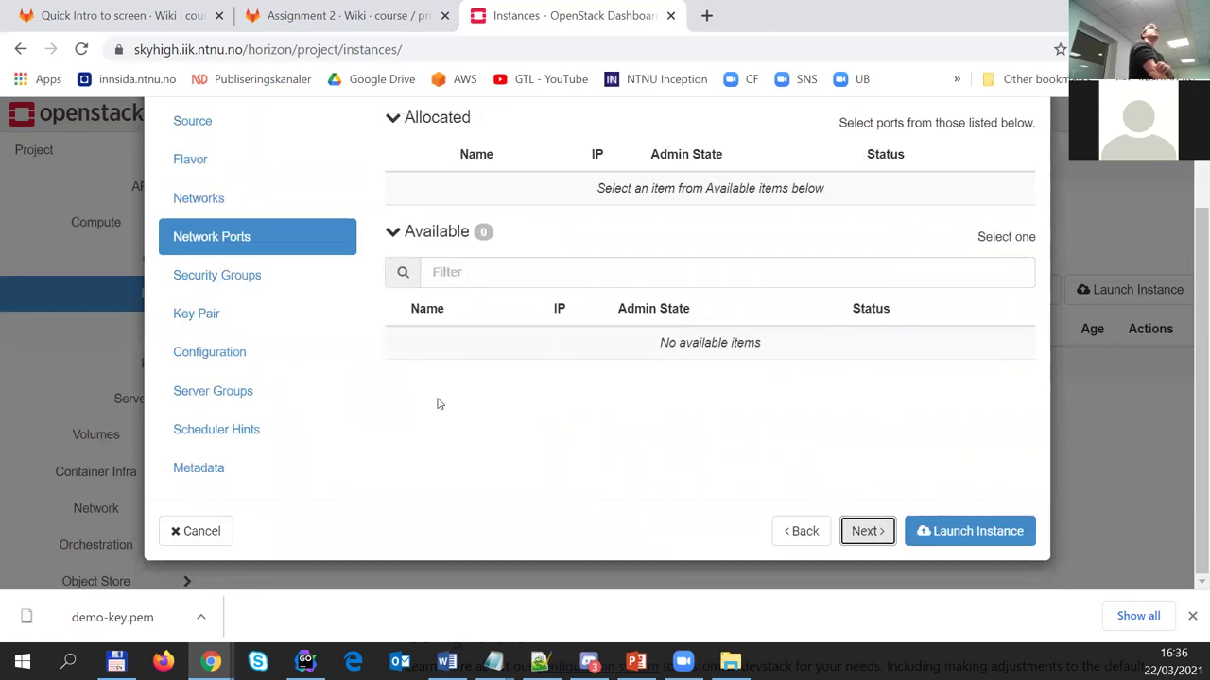
scroll(437, 404, "up", 2)
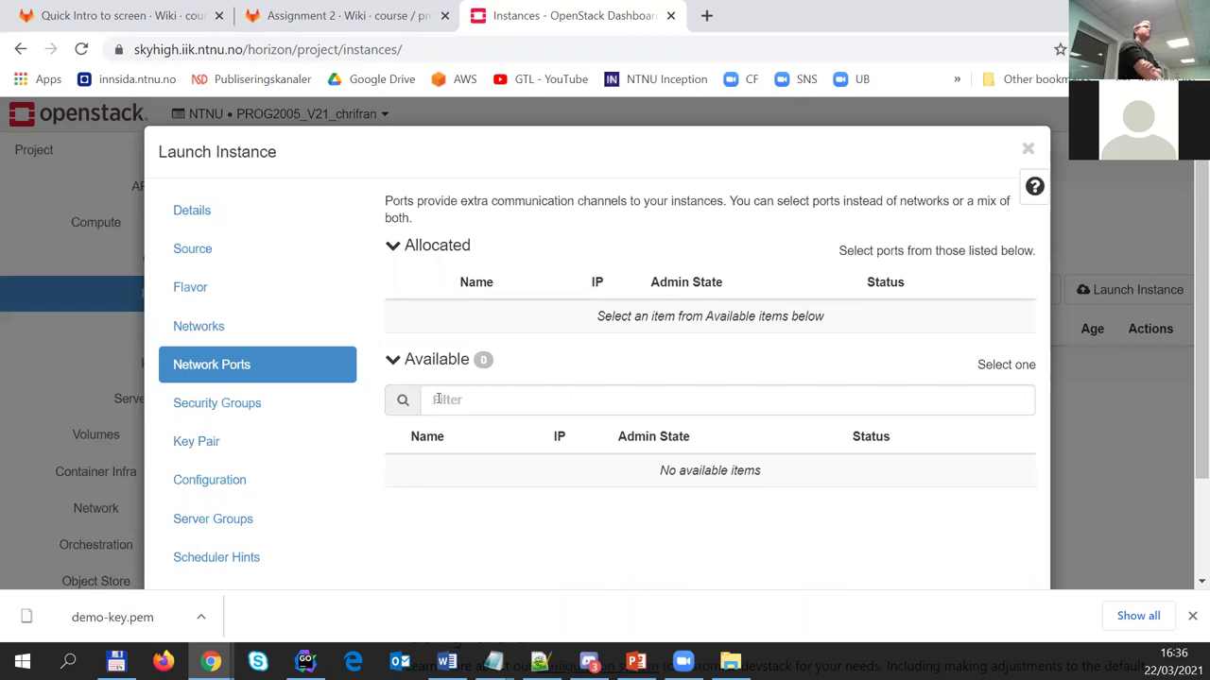
scroll(506, 465, "down", 1)
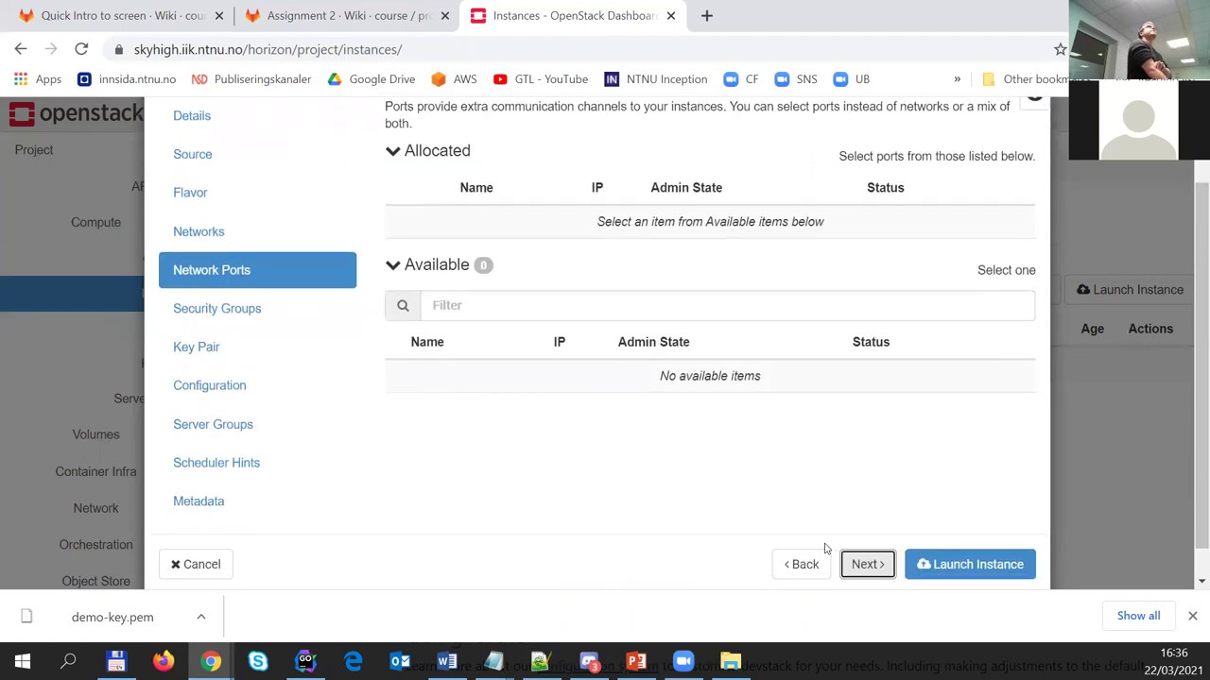
left_click(860, 564)
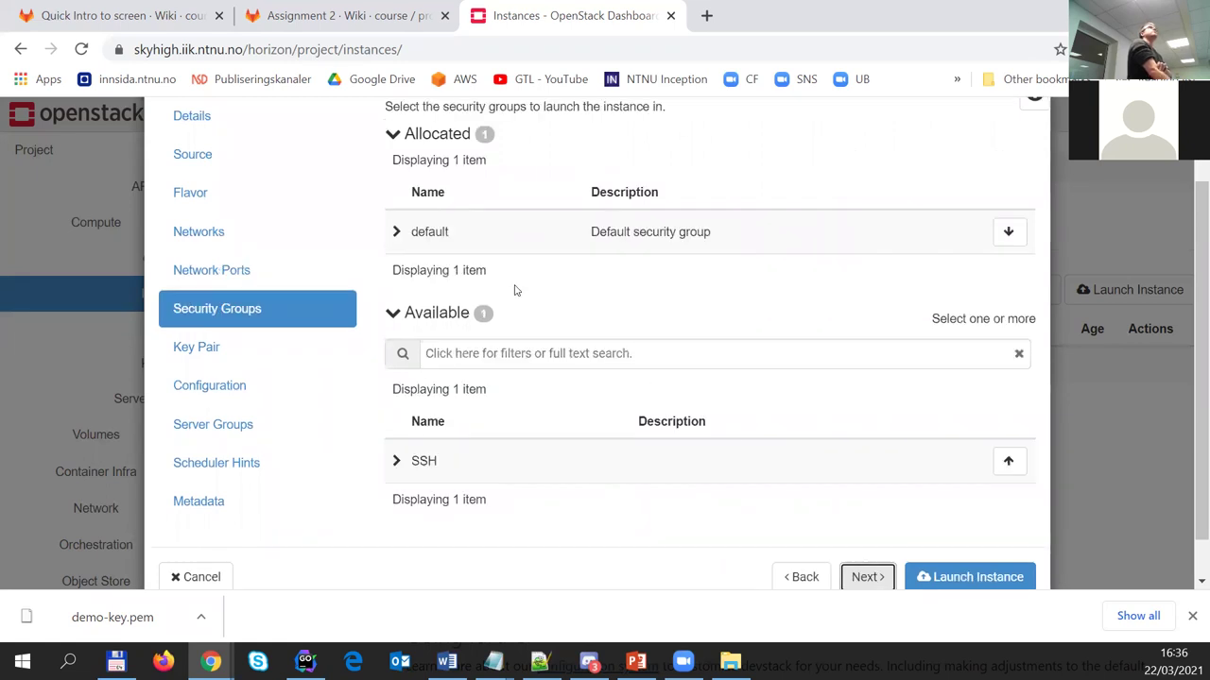
Add the SSH security group to the instance alongside the default group and proceed to the key pair settings
left_click(1007, 460)
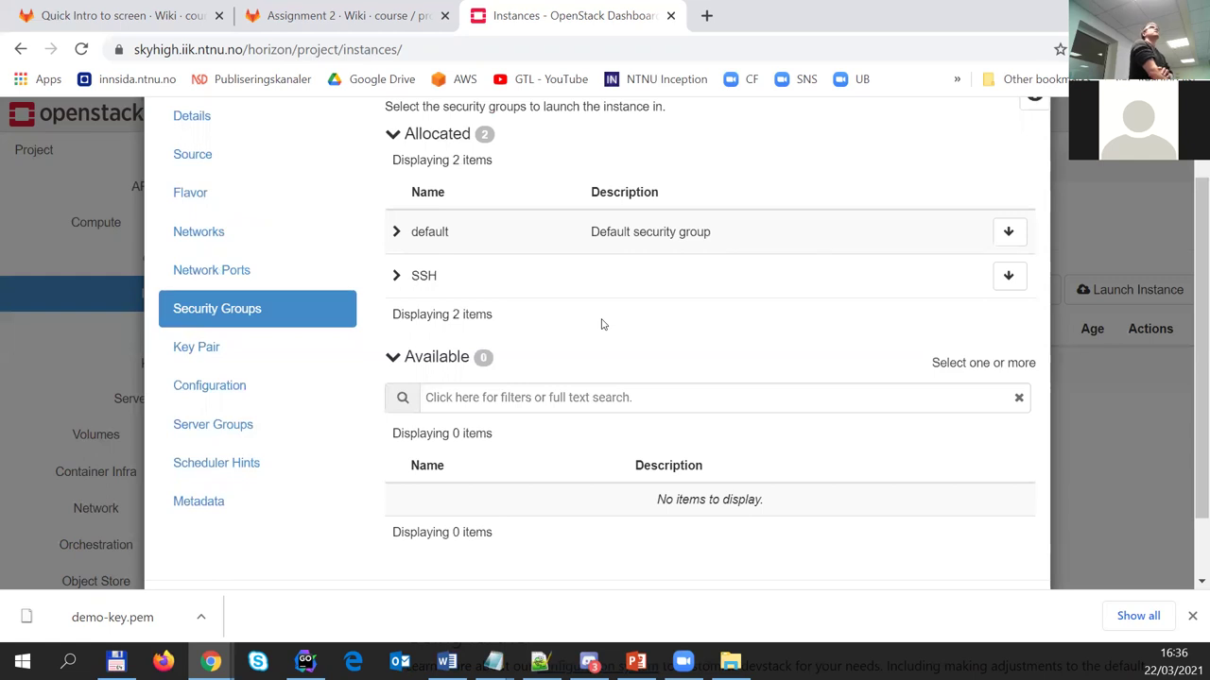
scroll(601, 324, "down", 2)
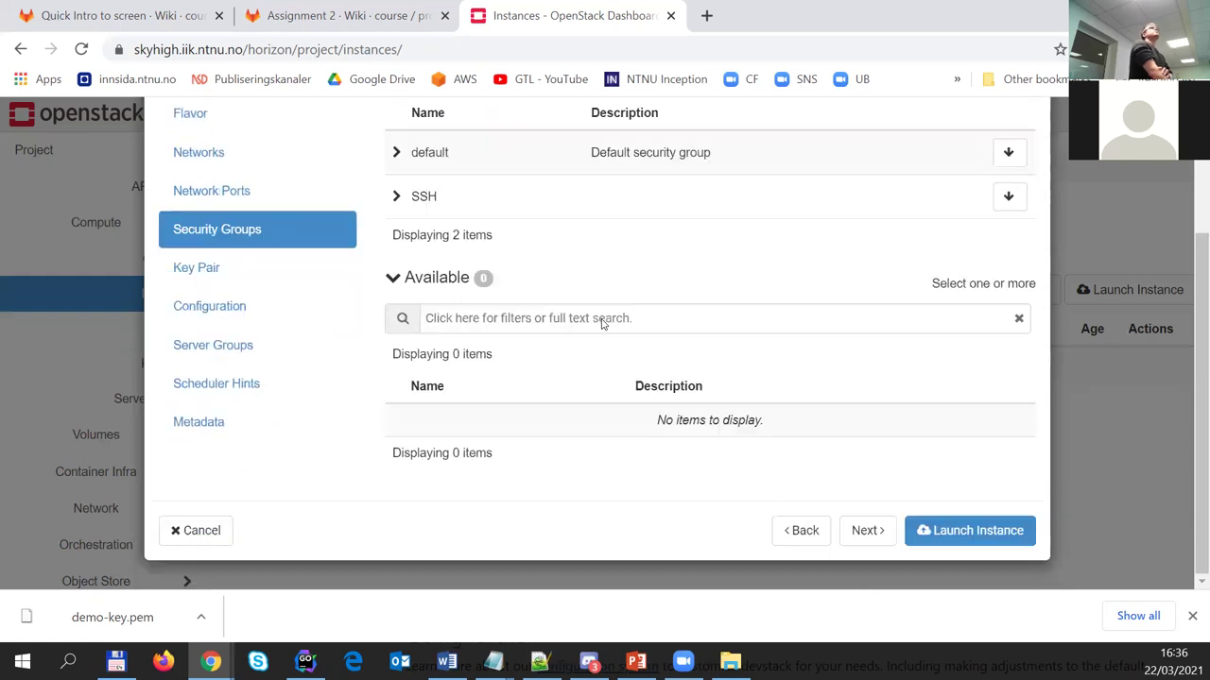
left_click(863, 529)
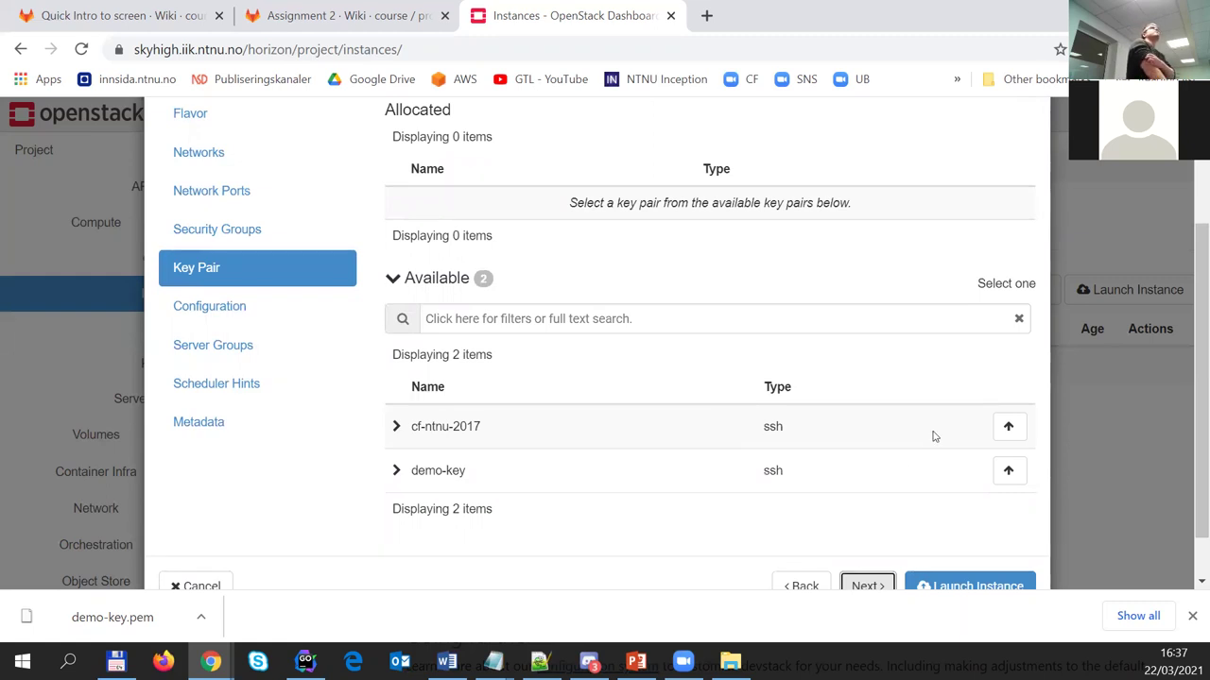
Allocate the cf-ntnu-2017 key pair to the instance and advance past the unchanged configuration settings to the server groups
left_click(1009, 429)
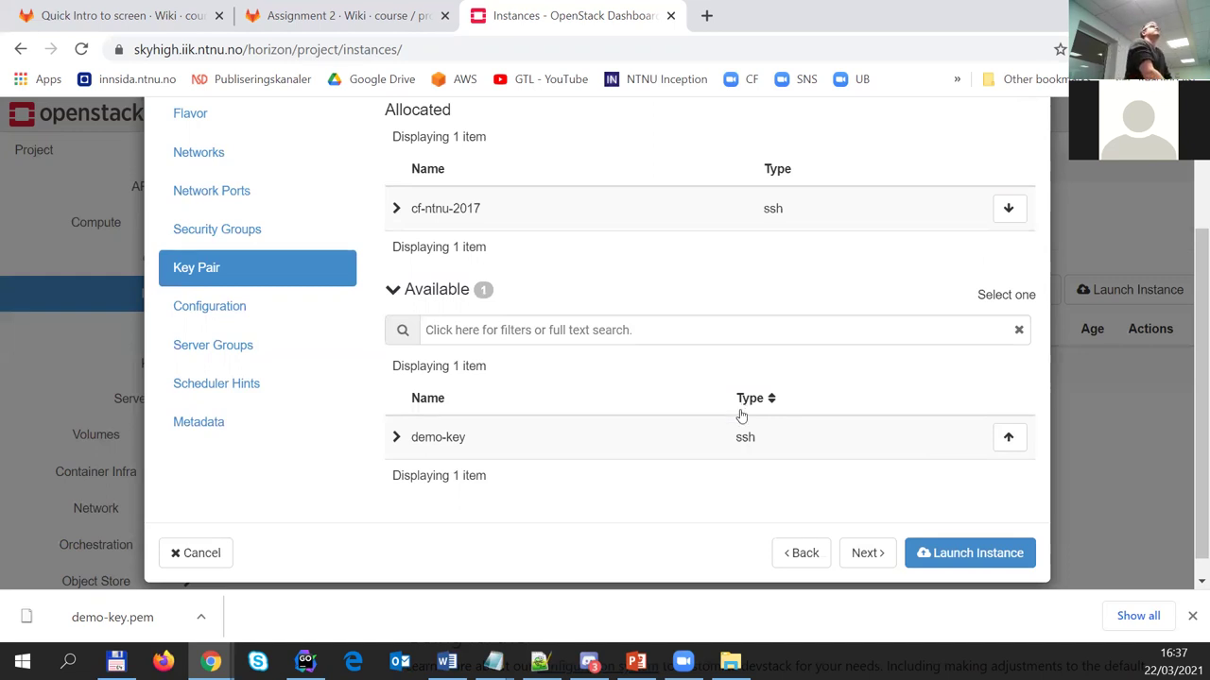
left_click(876, 561)
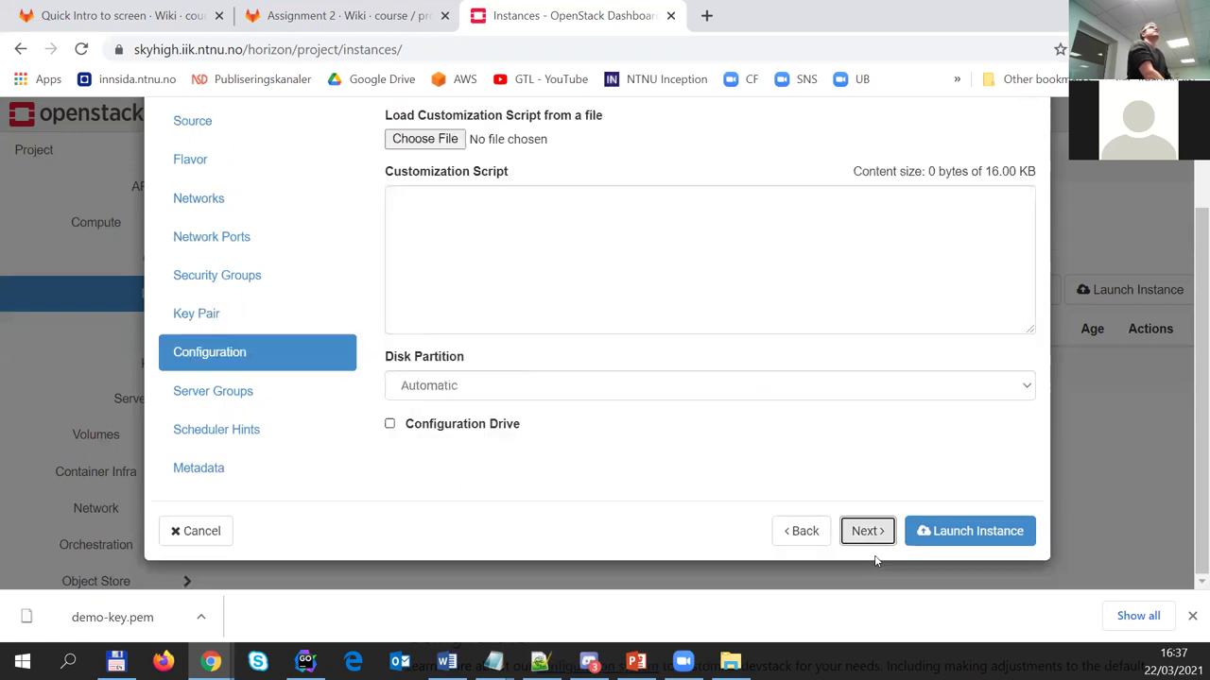
left_click(867, 534)
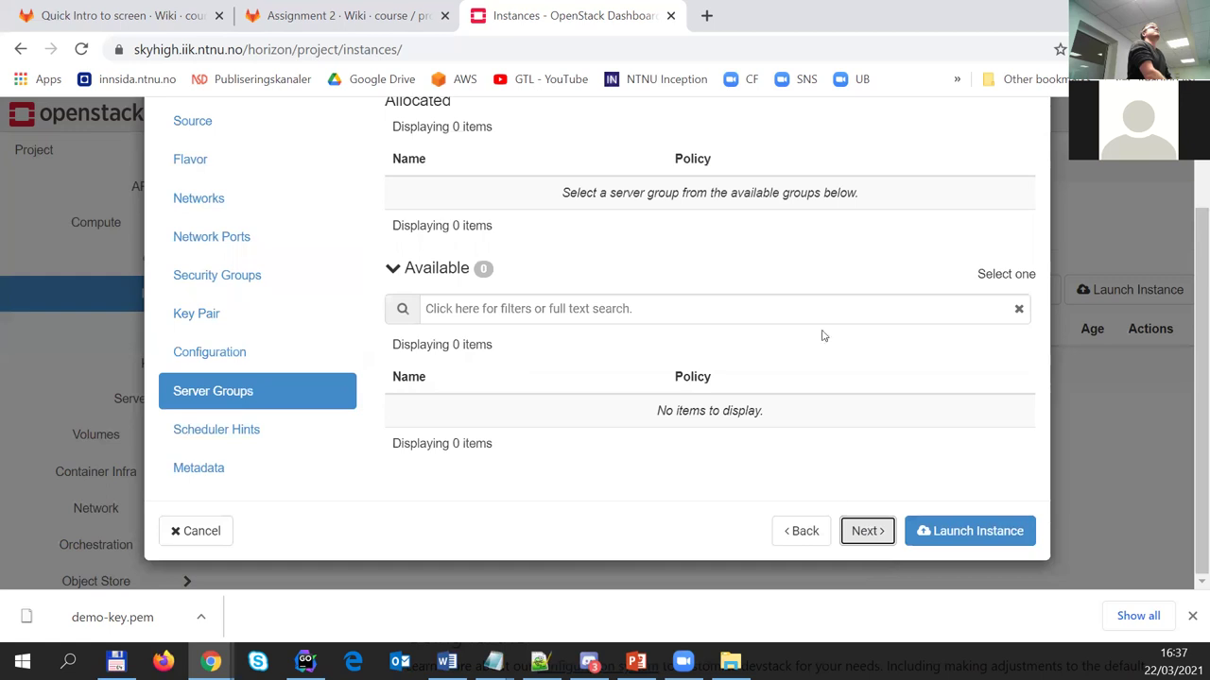
scroll(856, 315, "up", 3)
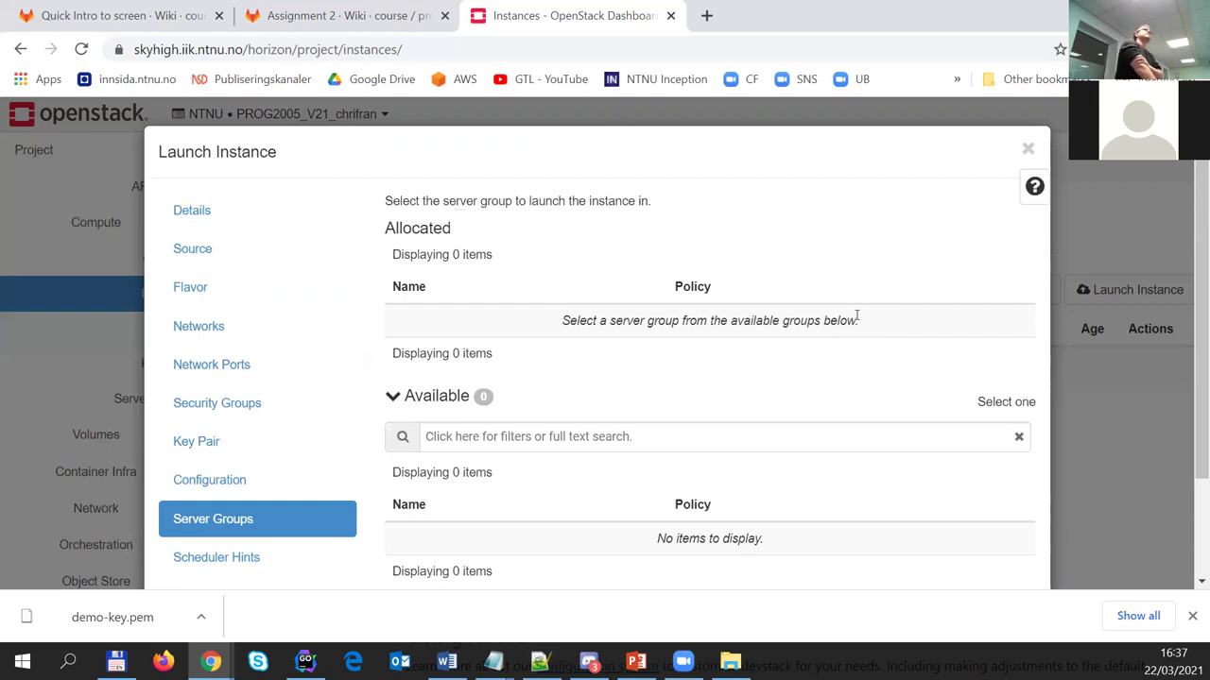
scroll(897, 353, "down", 2)
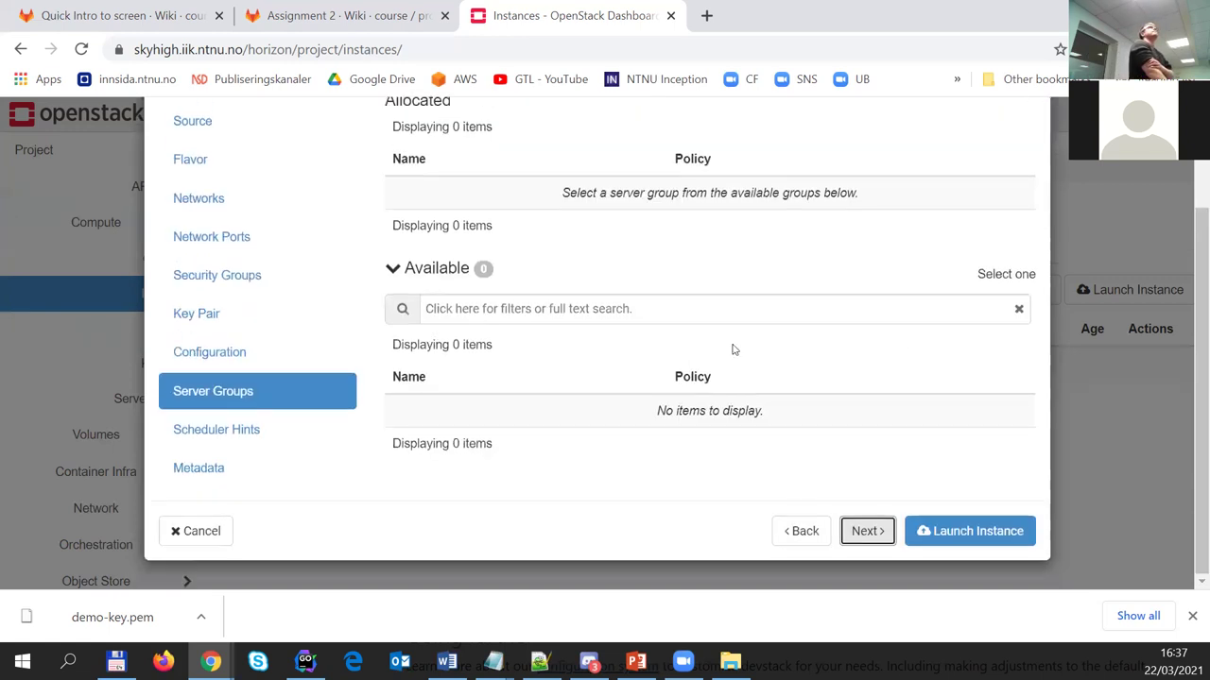
Advance past the server groups and scheduler hints without adding any, and review the metadata categories available for the instance
left_click(856, 529)
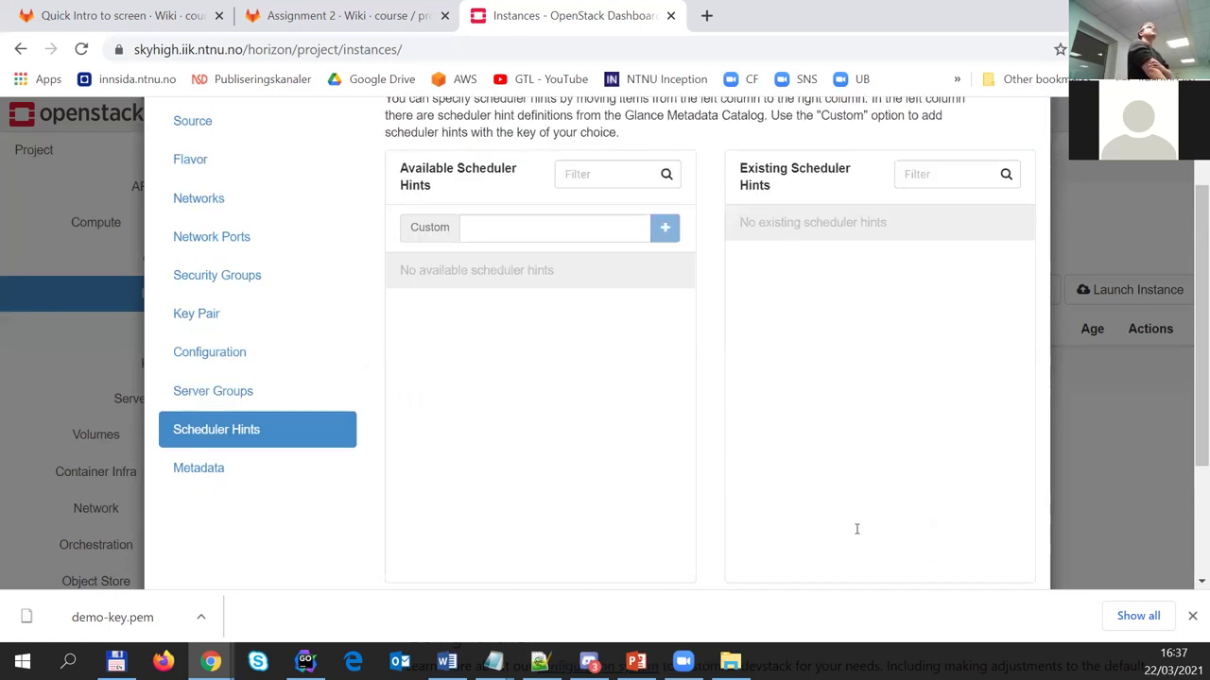
scroll(856, 529, "down", 2)
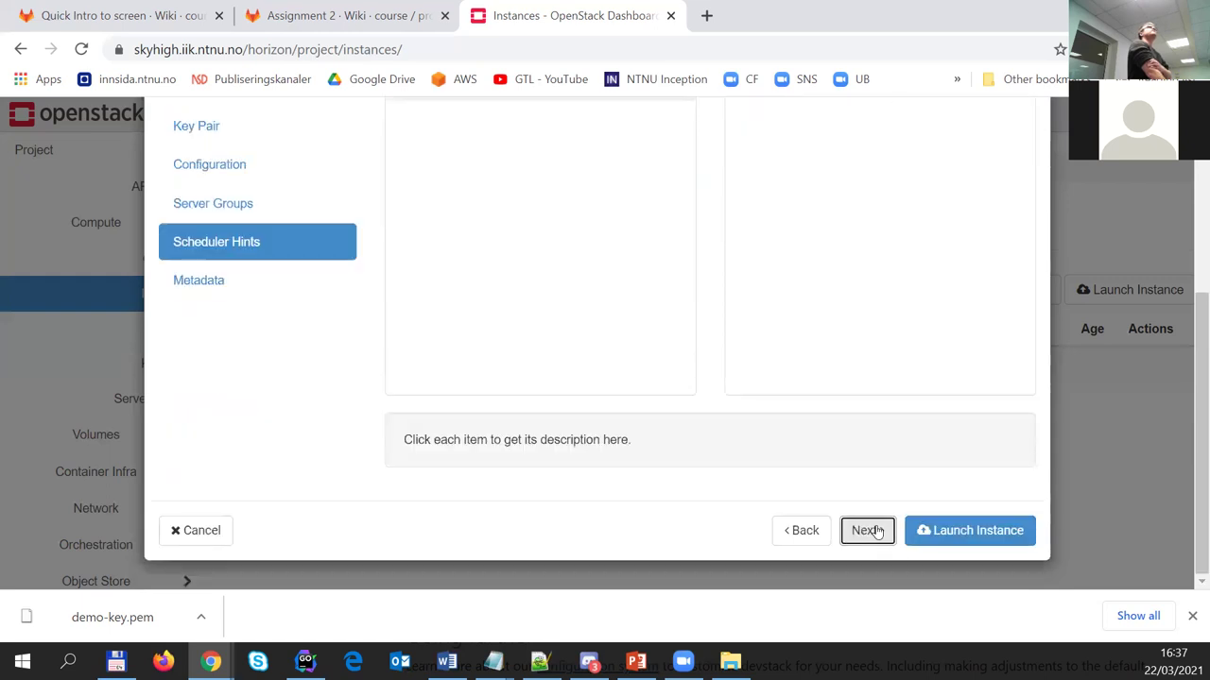
left_click(871, 530)
scroll(899, 462, "up", 3)
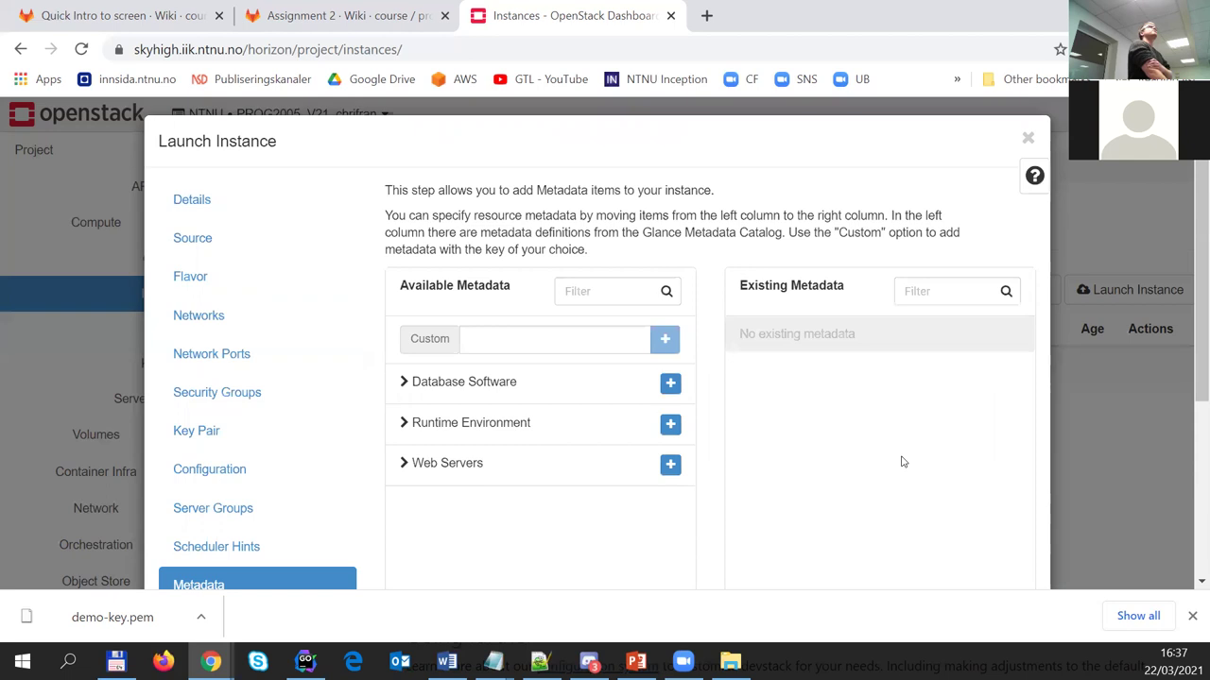
scroll(902, 462, "down", 1)
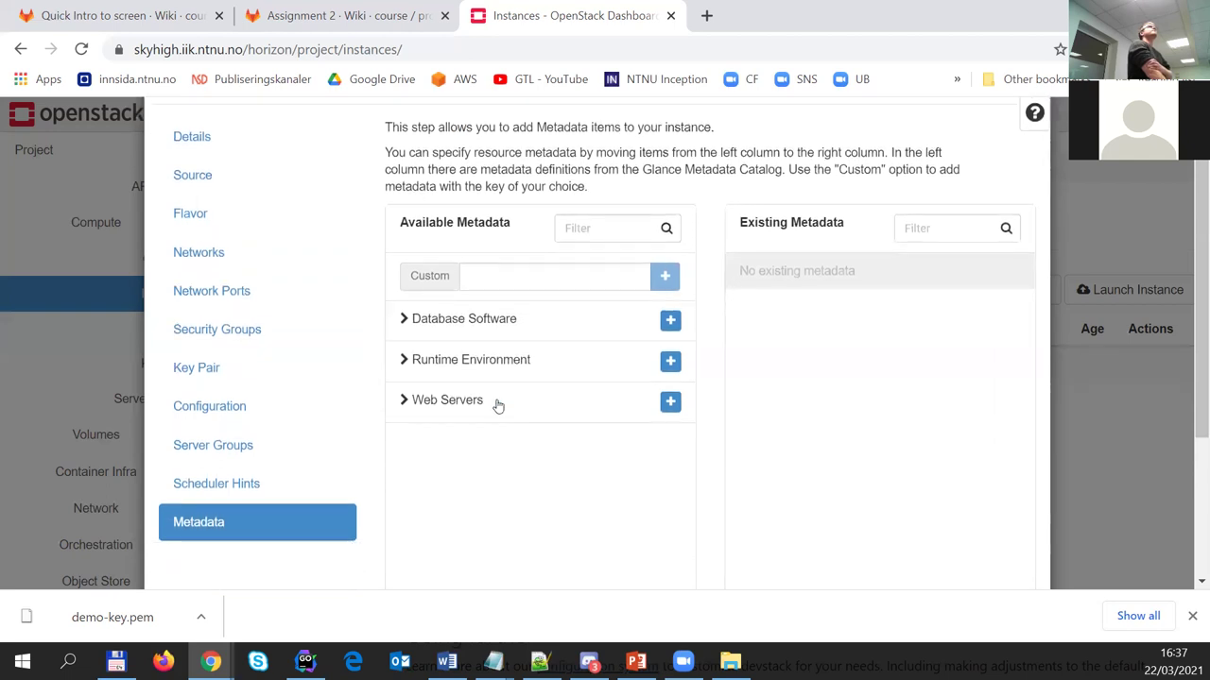
Return to the instance's configuration settings and review the customization script, disk partition and configuration drive options
left_click(182, 414)
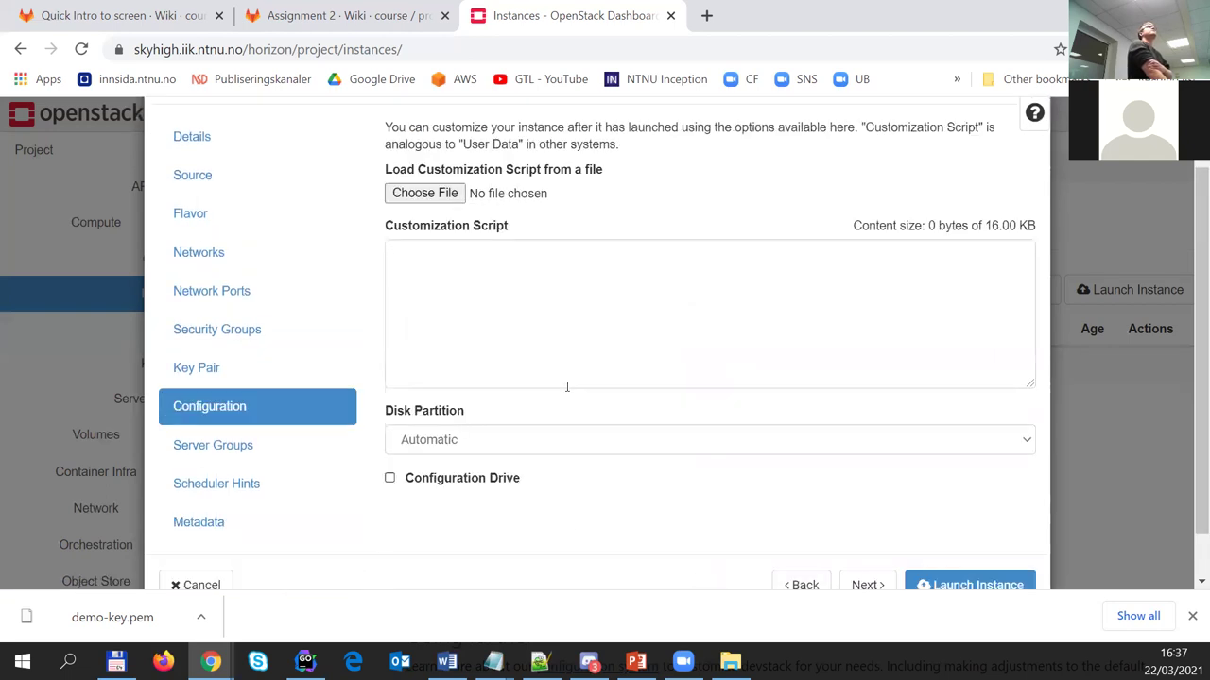
scroll(567, 387, "up", 1)
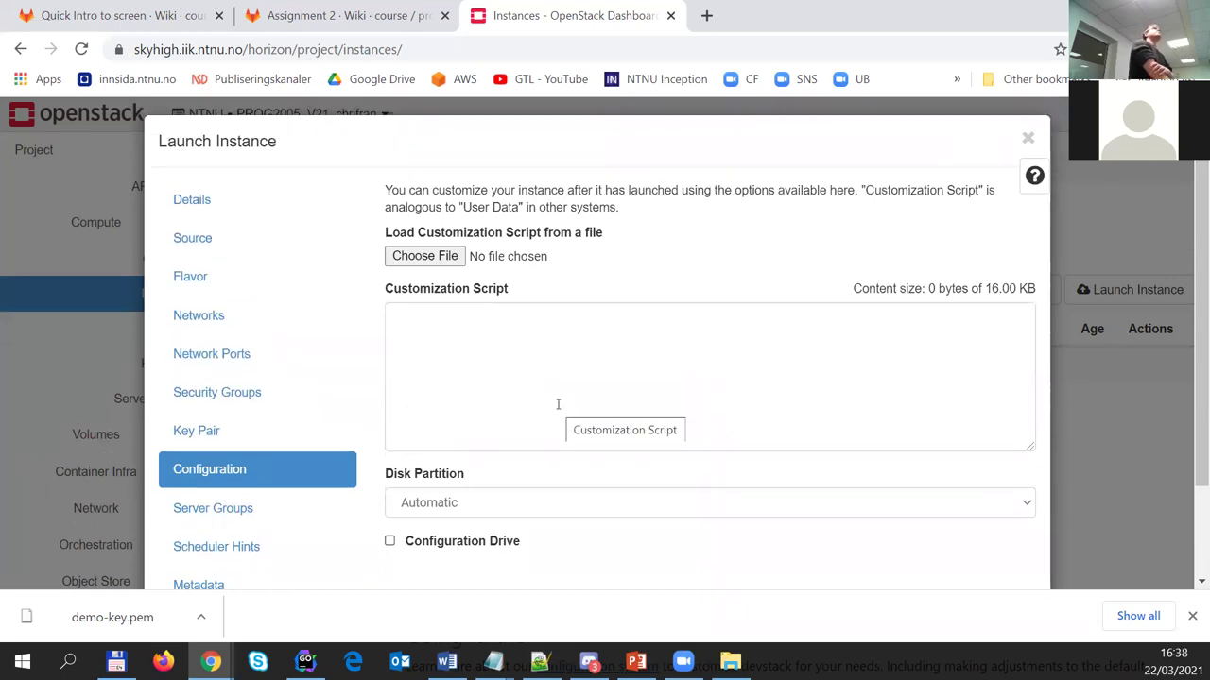
scroll(633, 490, "down", 1)
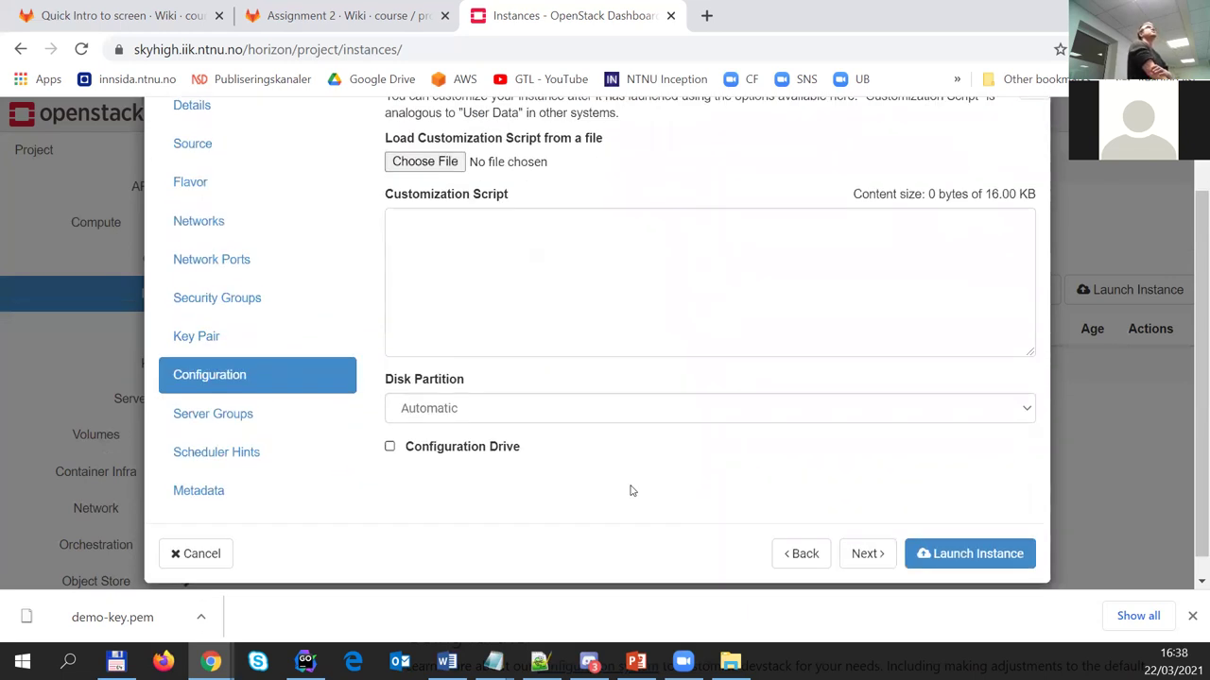
scroll(632, 491, "down", 1)
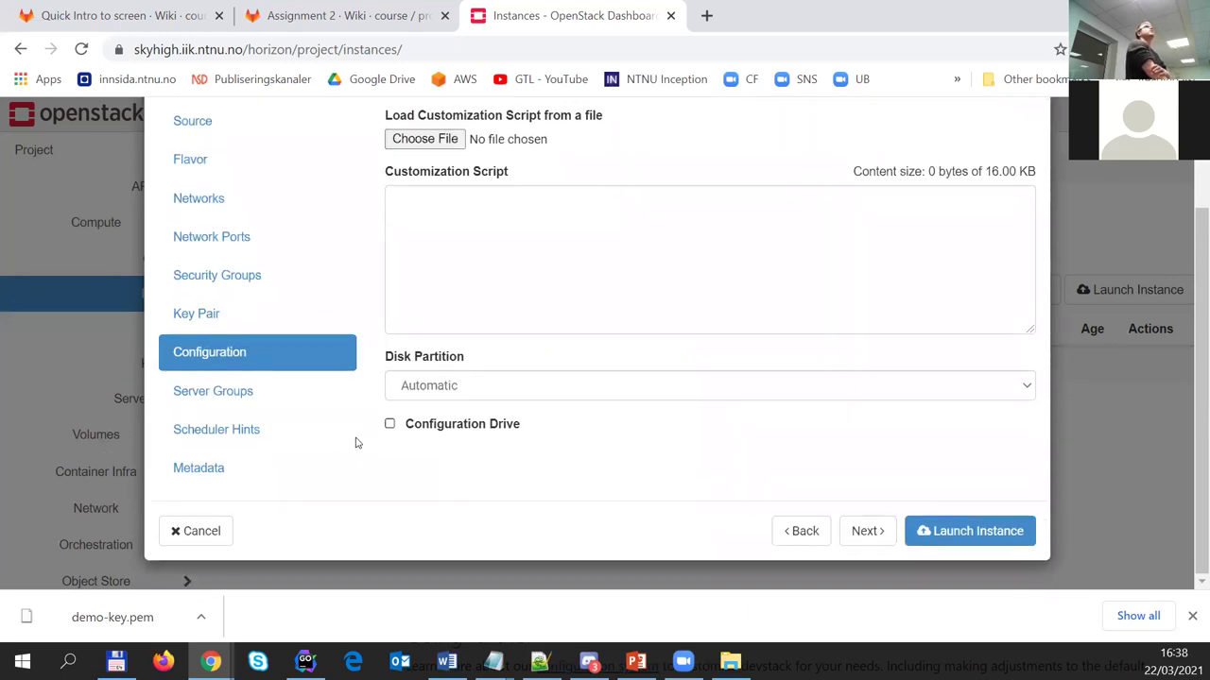
Advance through the remaining optional settings to the metadata without adding anything, and launch the instance
left_click(868, 532)
left_click(865, 532)
double_click(880, 532)
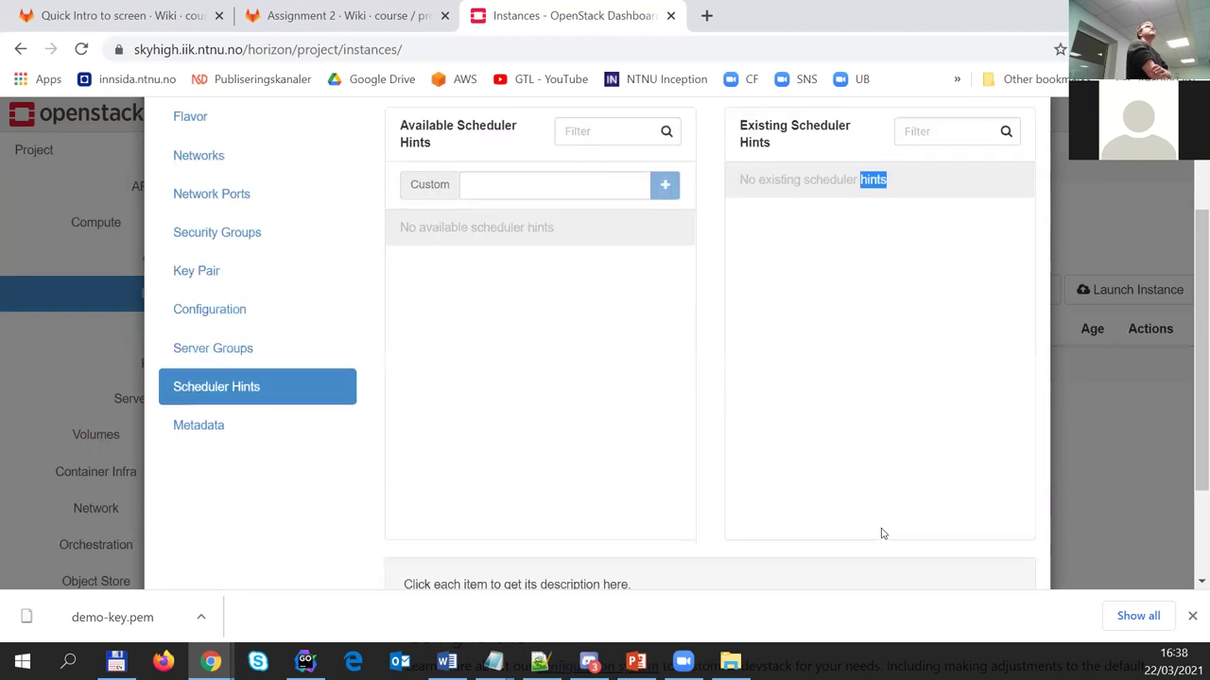
scroll(881, 534, "down", 2)
left_click(863, 532)
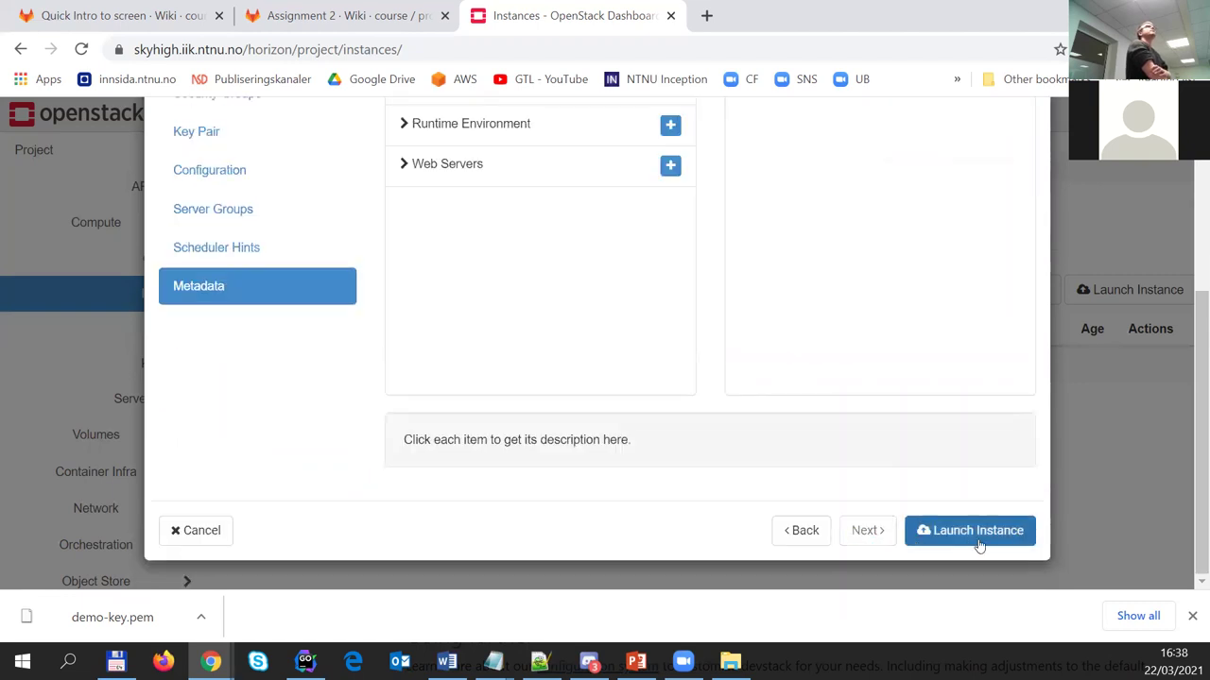
scroll(980, 532, "up", 2)
scroll(980, 532, "down", 2)
left_click(966, 530)
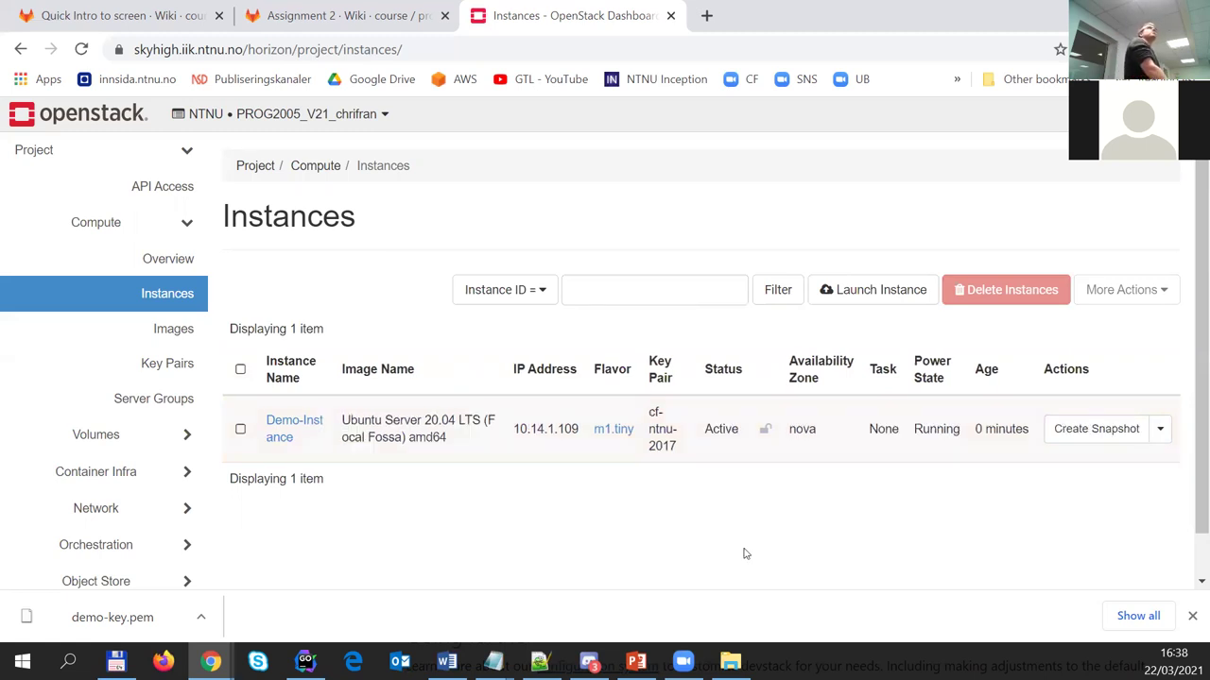
Open the network topology and inspect the details of the router linking ntnu-internal and My Network
scroll(744, 554, "down", 1)
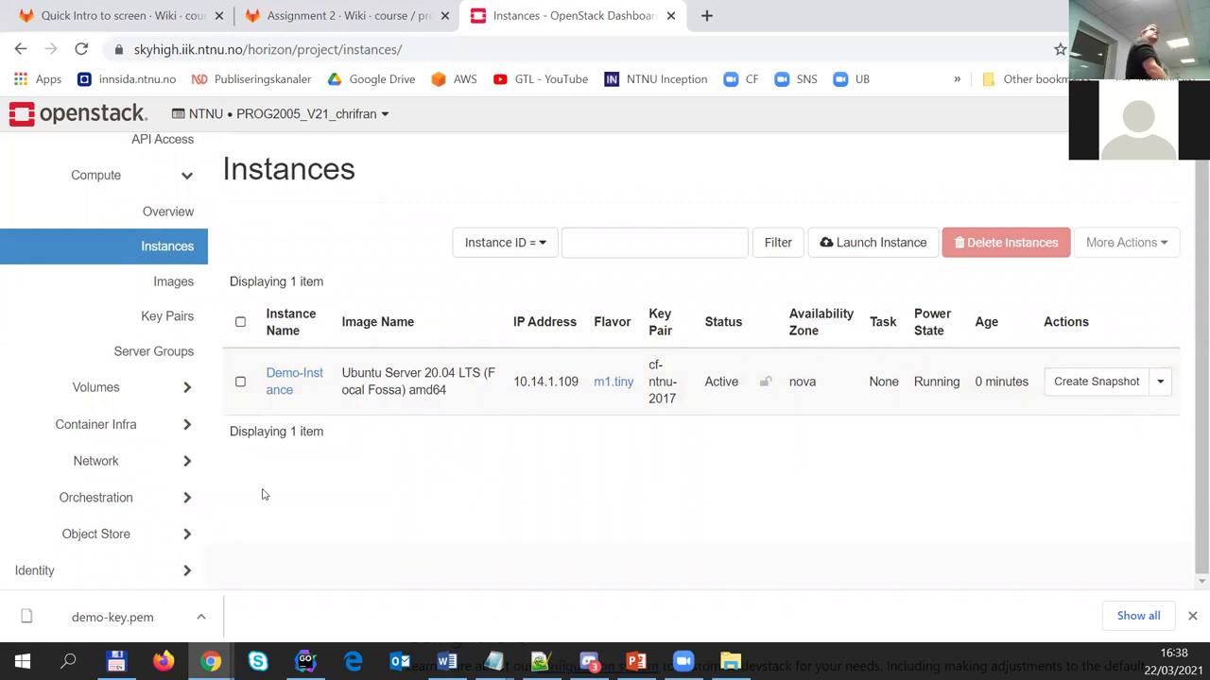
left_click(165, 468)
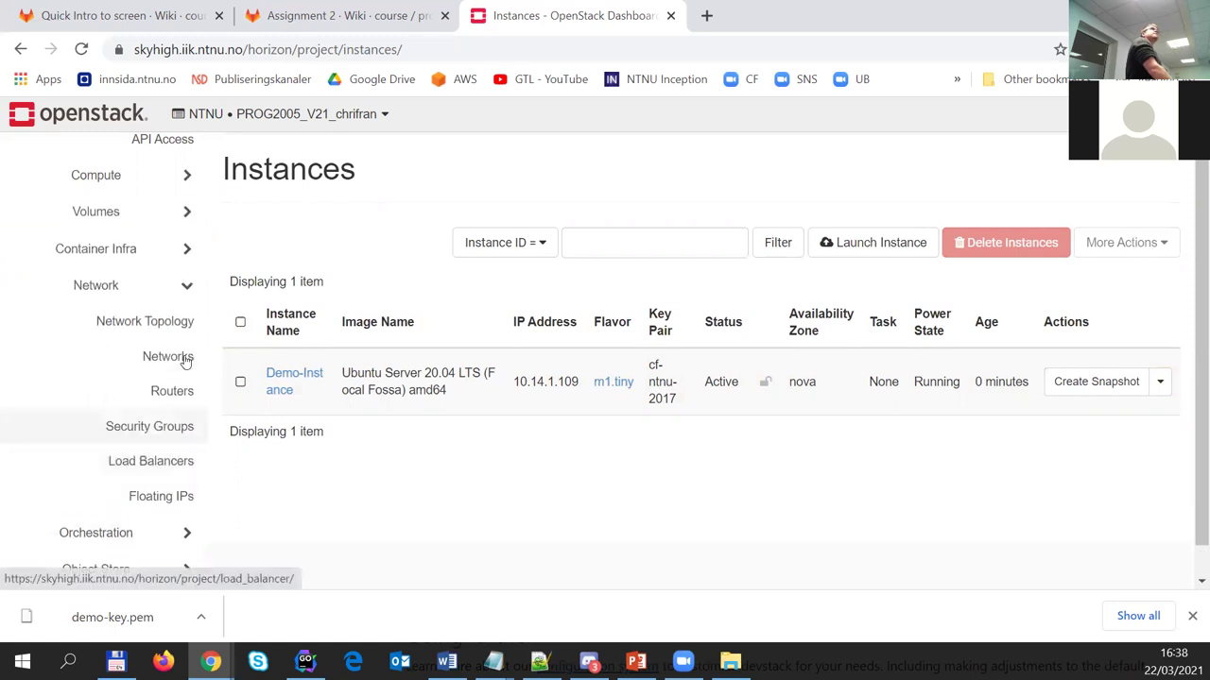
left_click(169, 336)
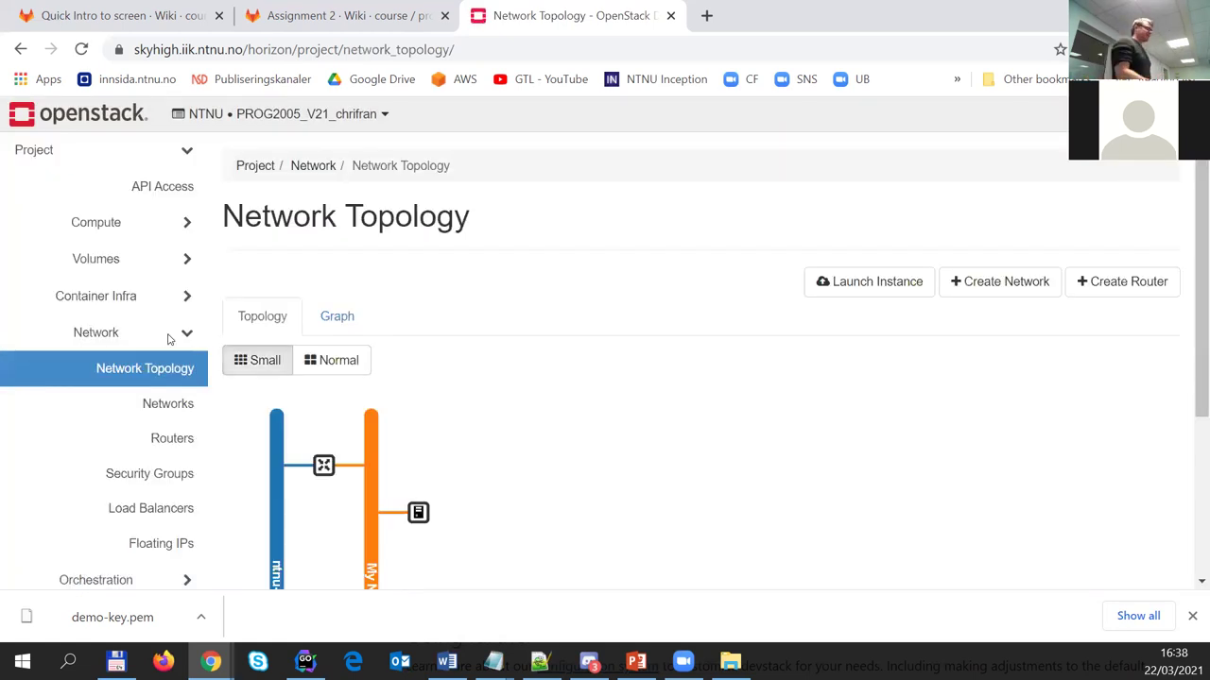
left_click(323, 465)
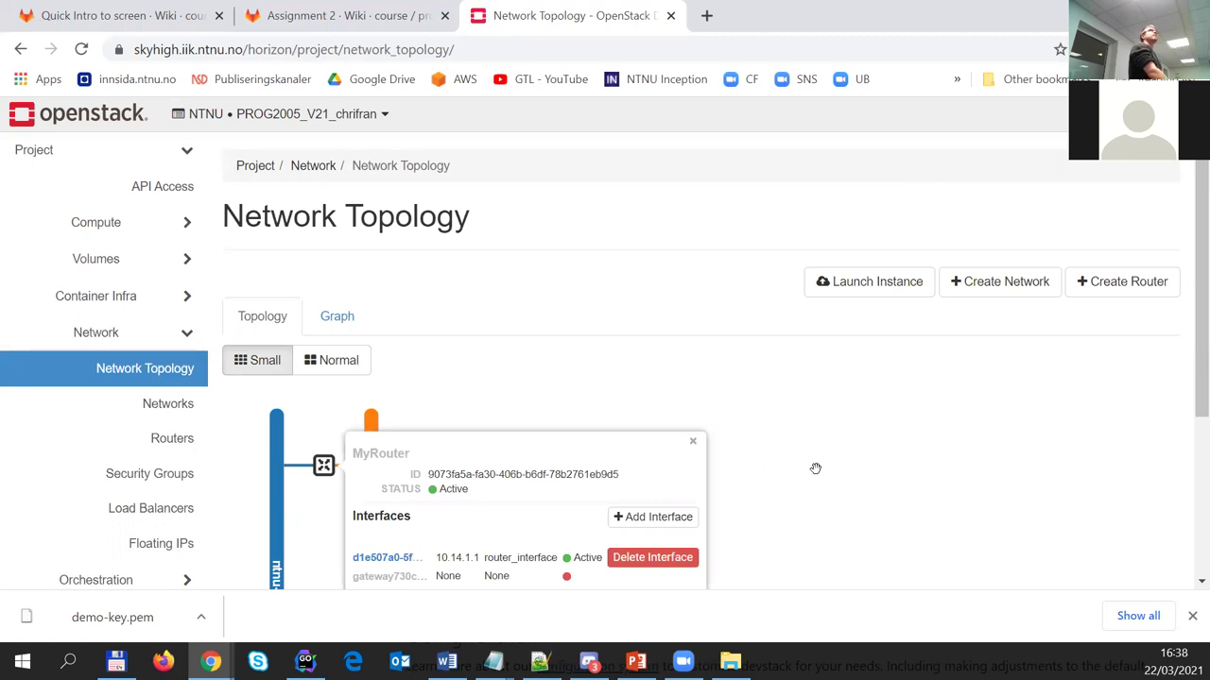
scroll(709, 507, "down", 3)
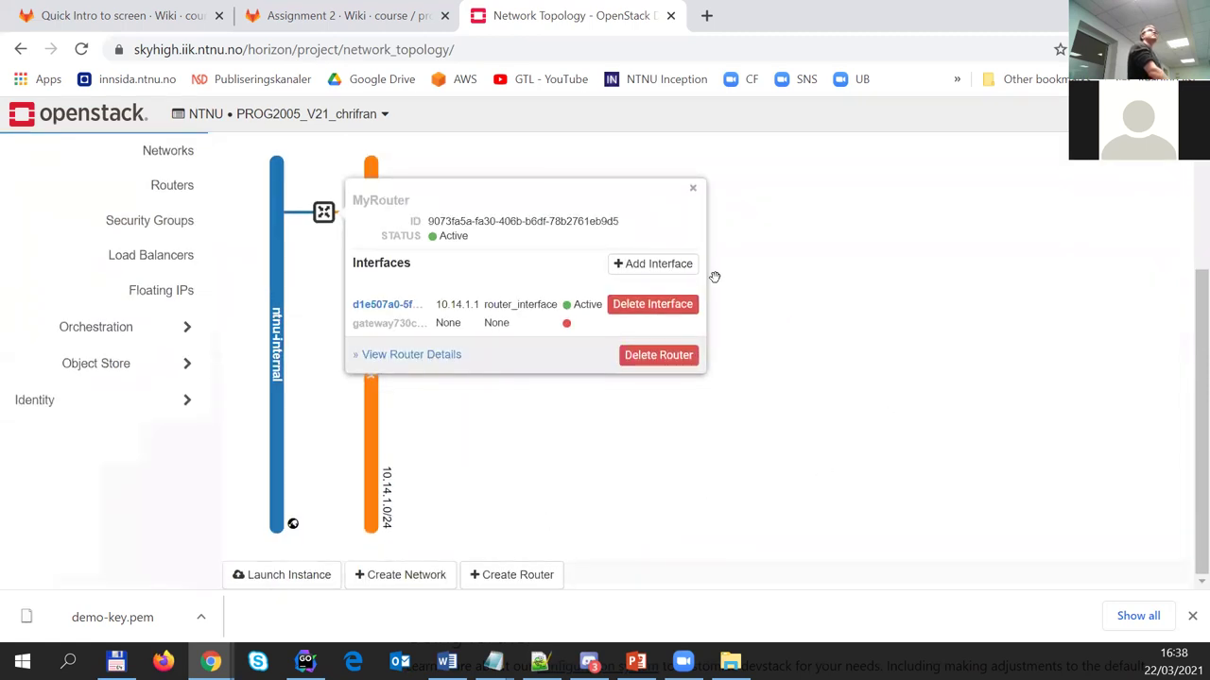
left_click(694, 191)
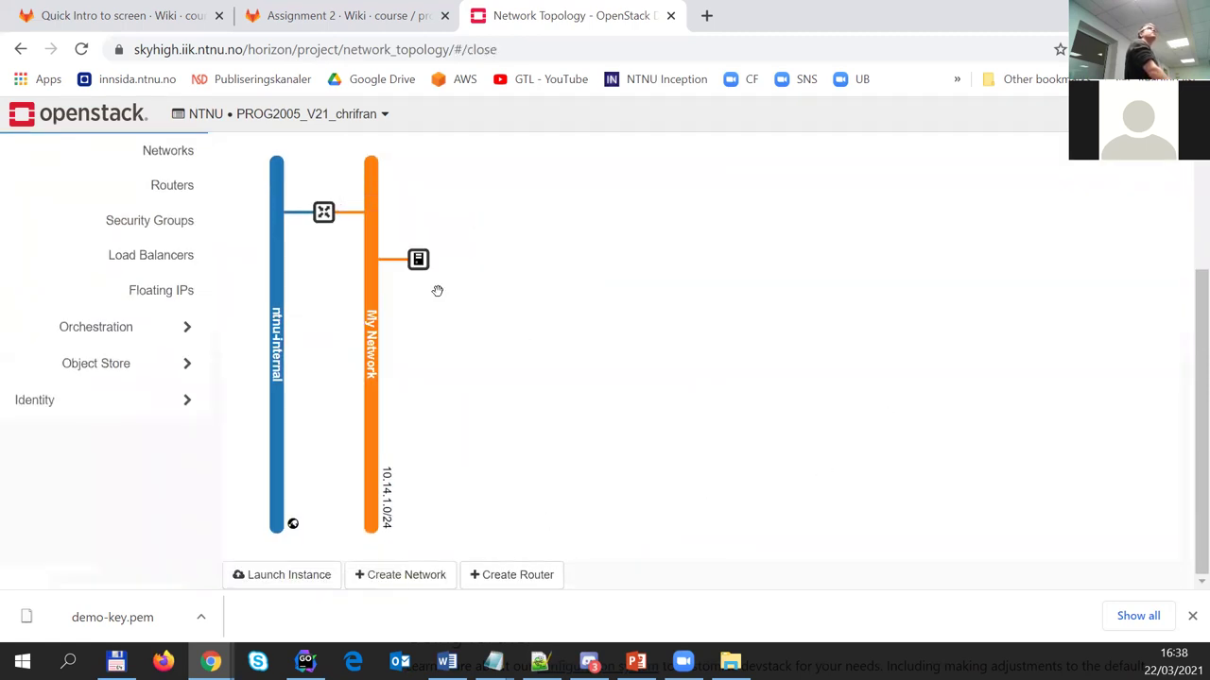
Inspect the details of the instance attached to My Network in the topology, and return to the project's instance list
left_click(415, 260)
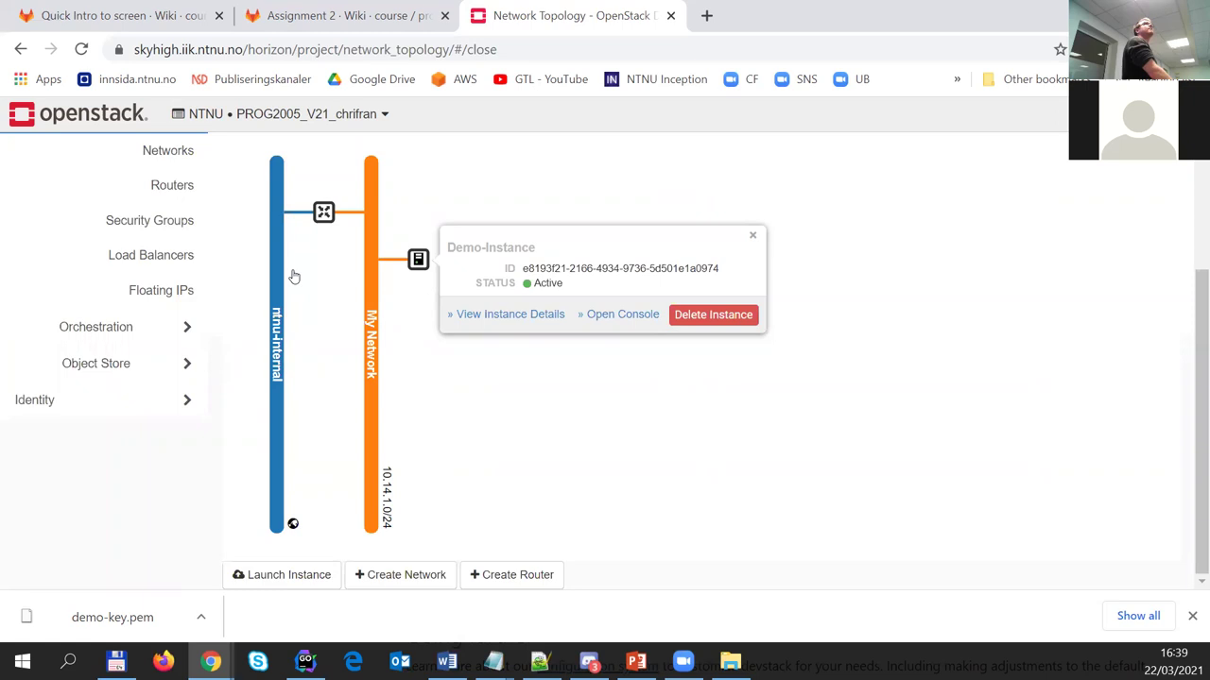
scroll(476, 368, "up", 3)
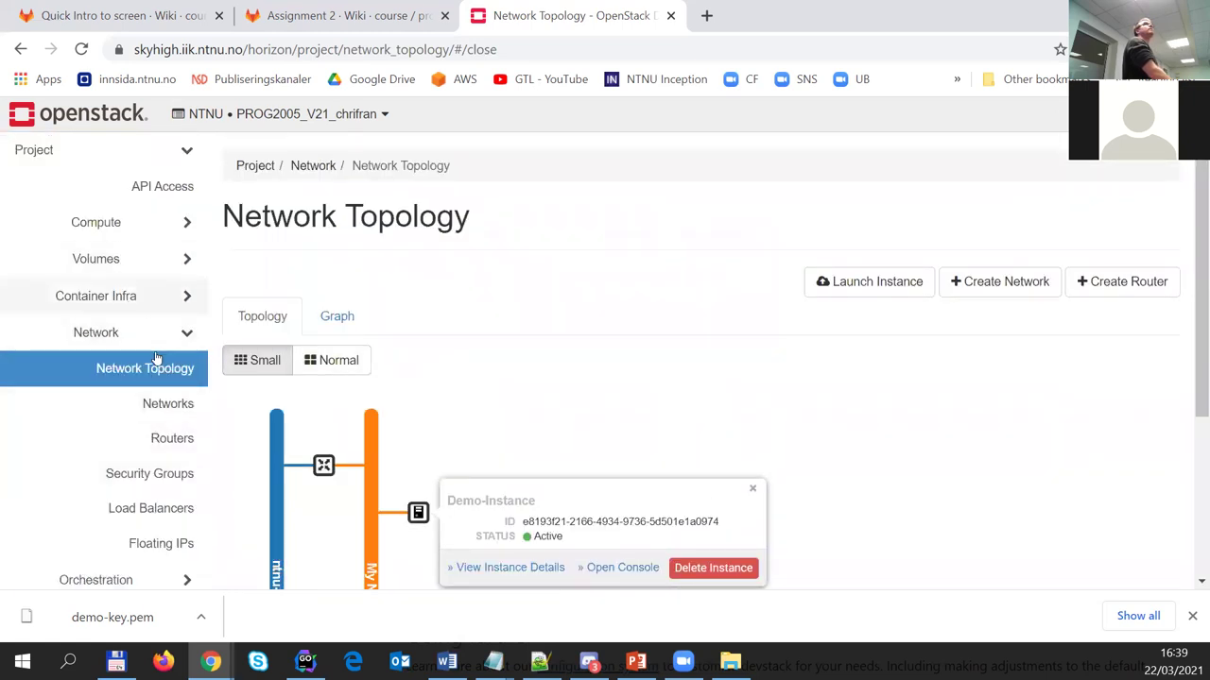
scroll(156, 357, "down", 3)
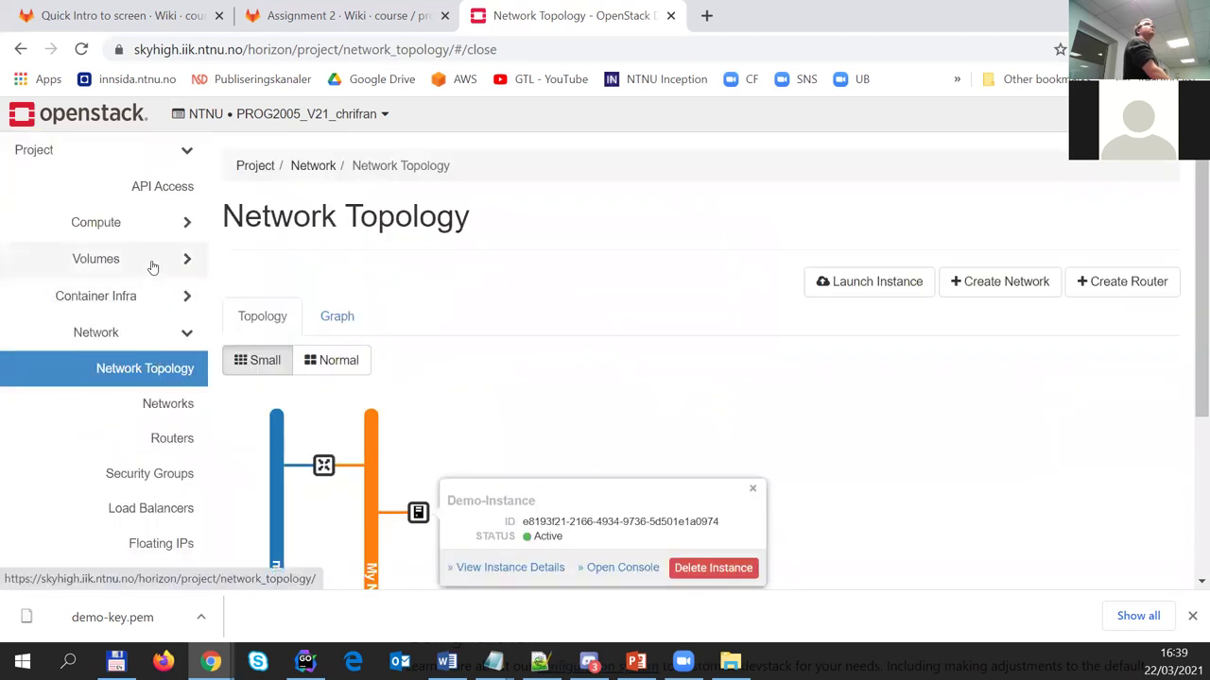
left_click(156, 224)
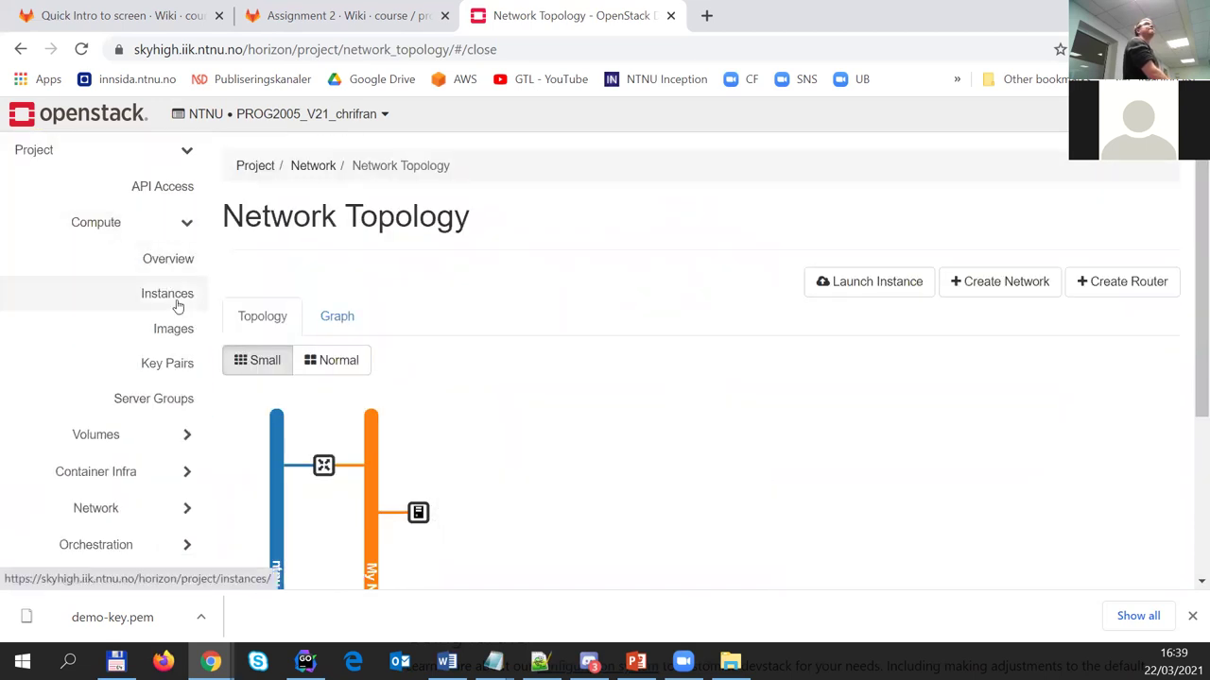
left_click(177, 305)
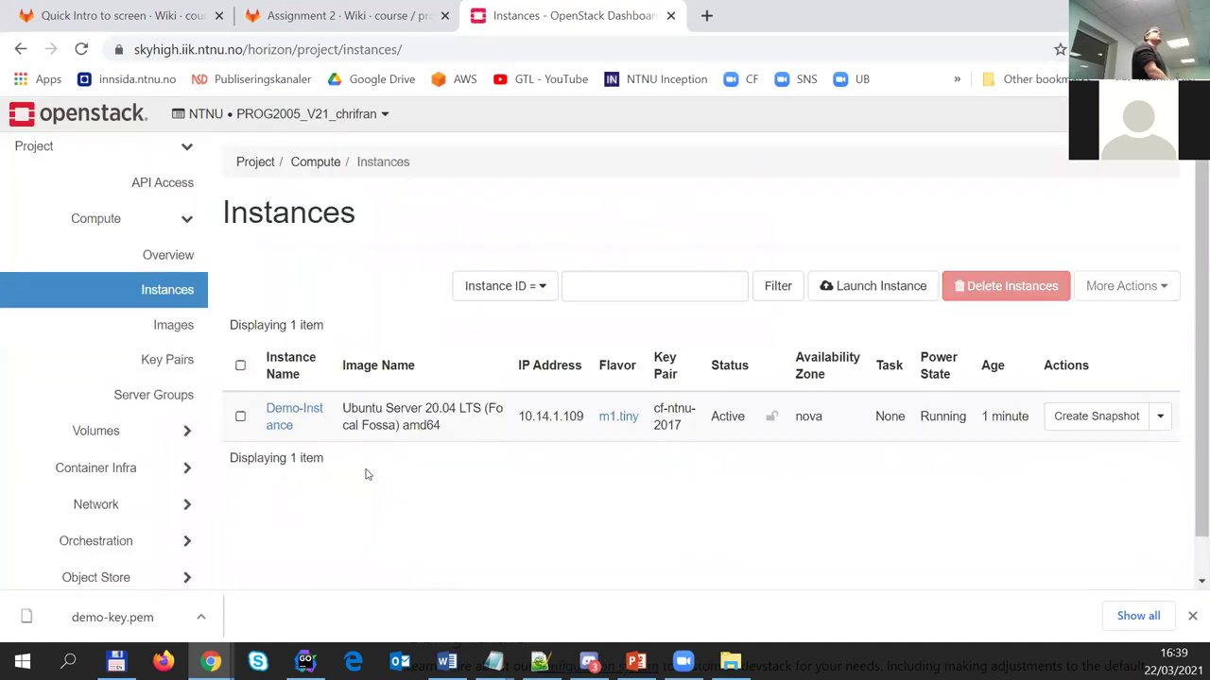
Associate the floating IP 10.212.141.81 with the Demo-Instance port 10.14.1.109
scroll(368, 474, "down", 1)
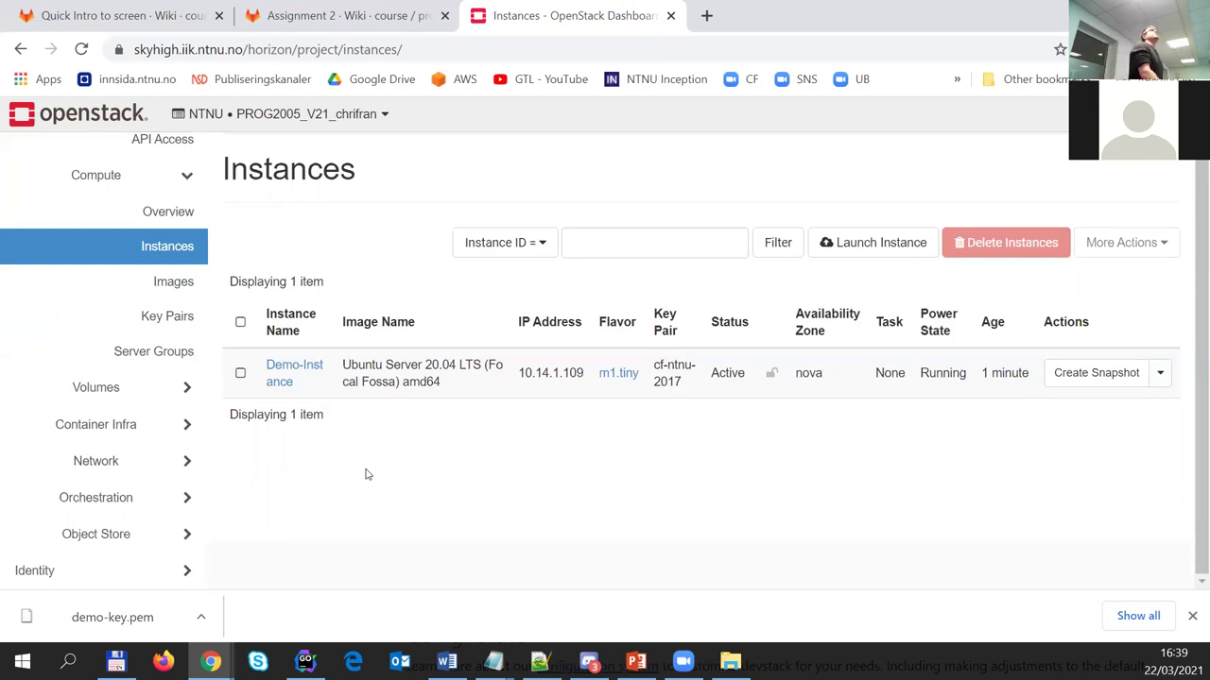
left_click(1161, 376)
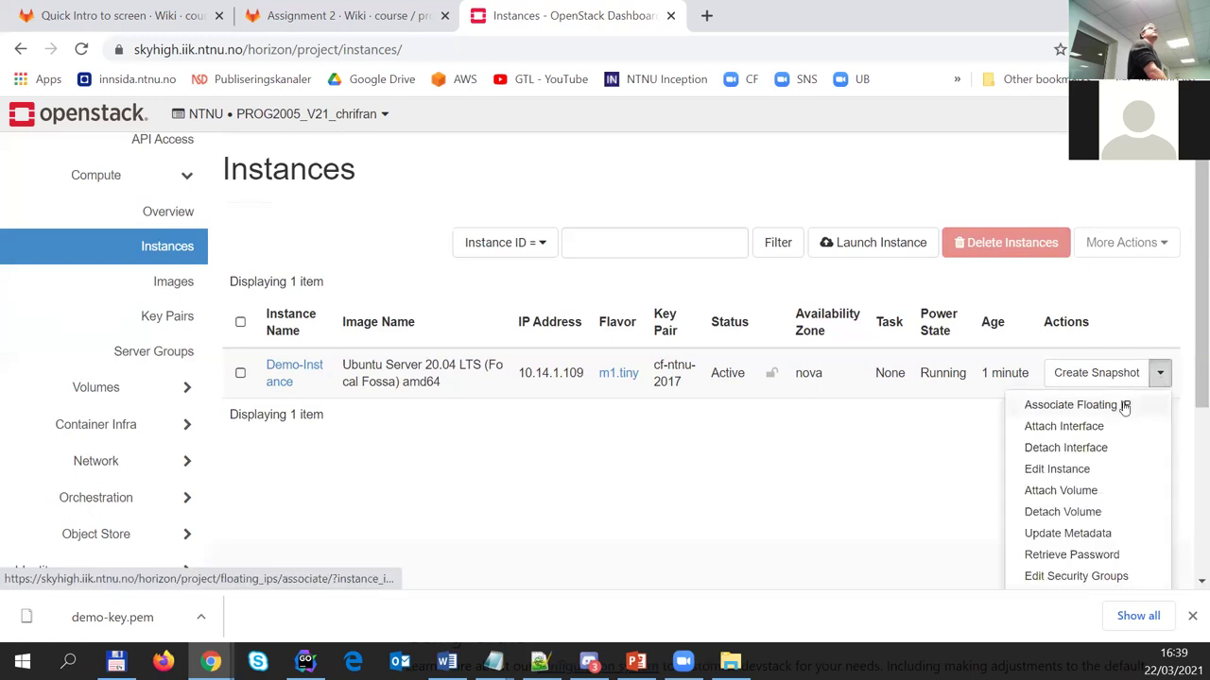
left_click(1125, 405)
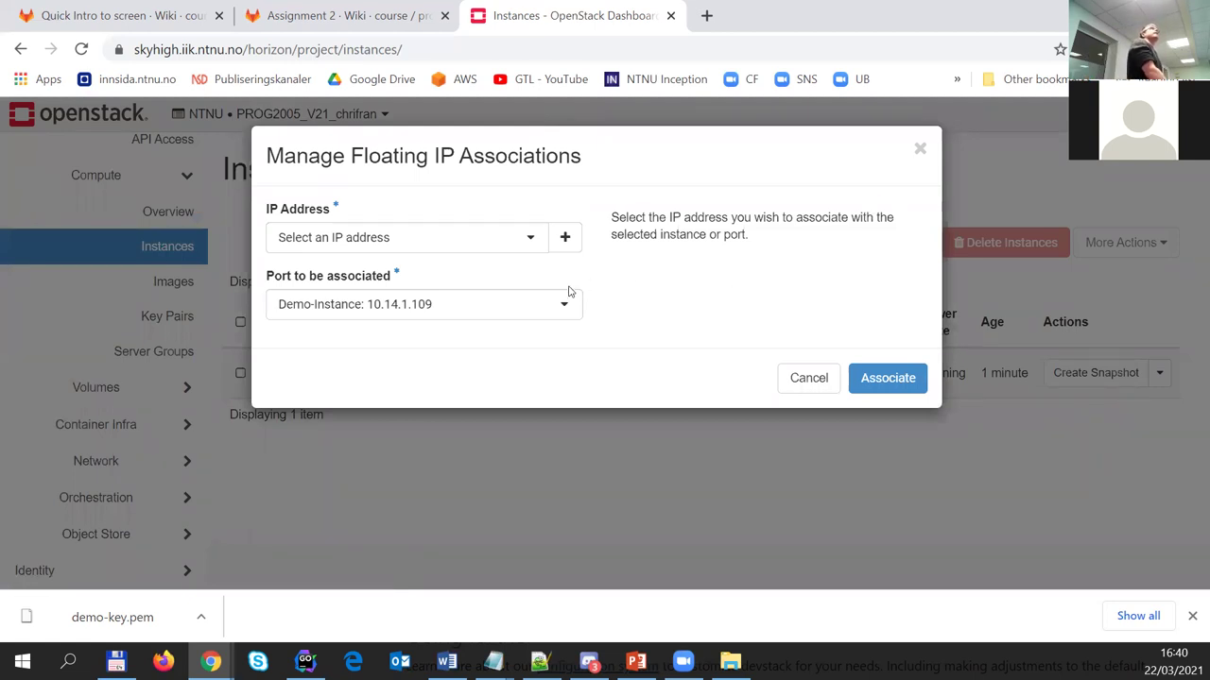
left_click(537, 247)
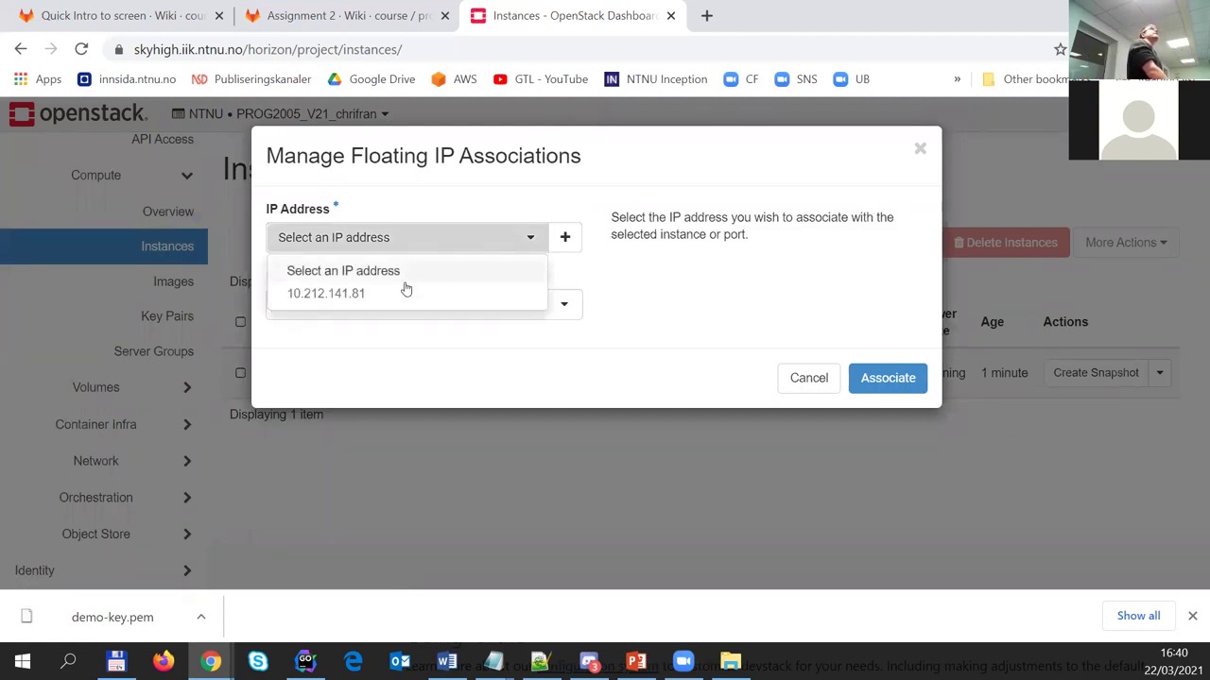
left_click(673, 318)
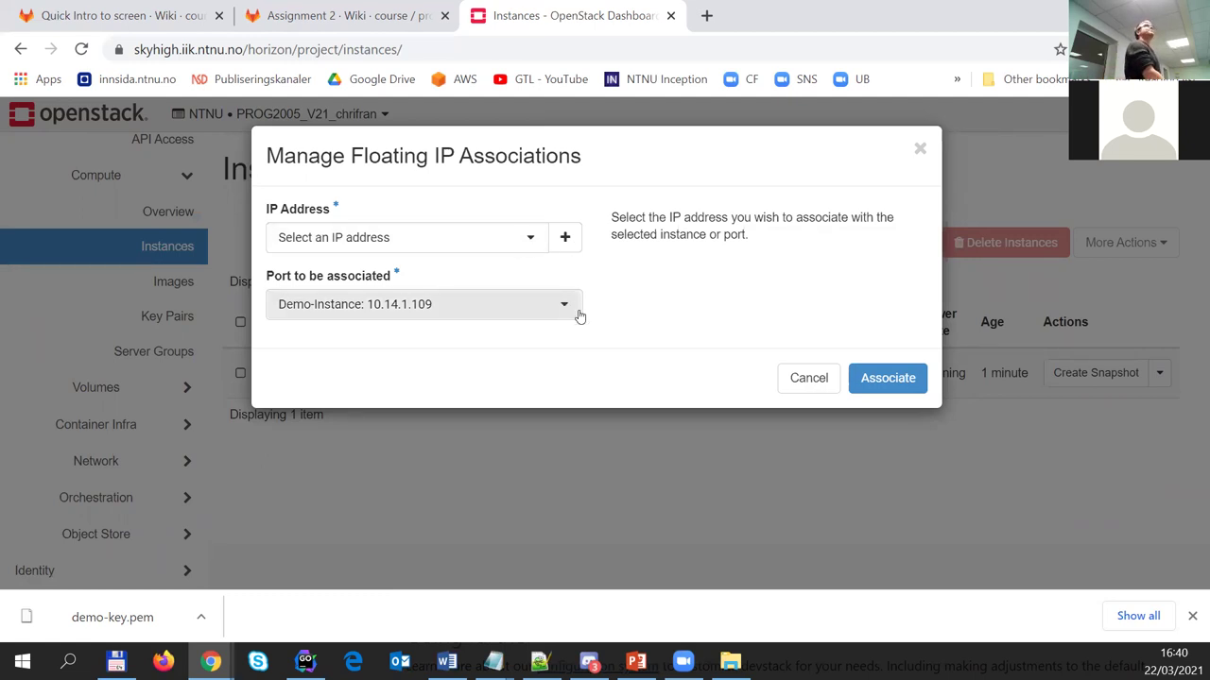
left_click(530, 237)
left_click(453, 299)
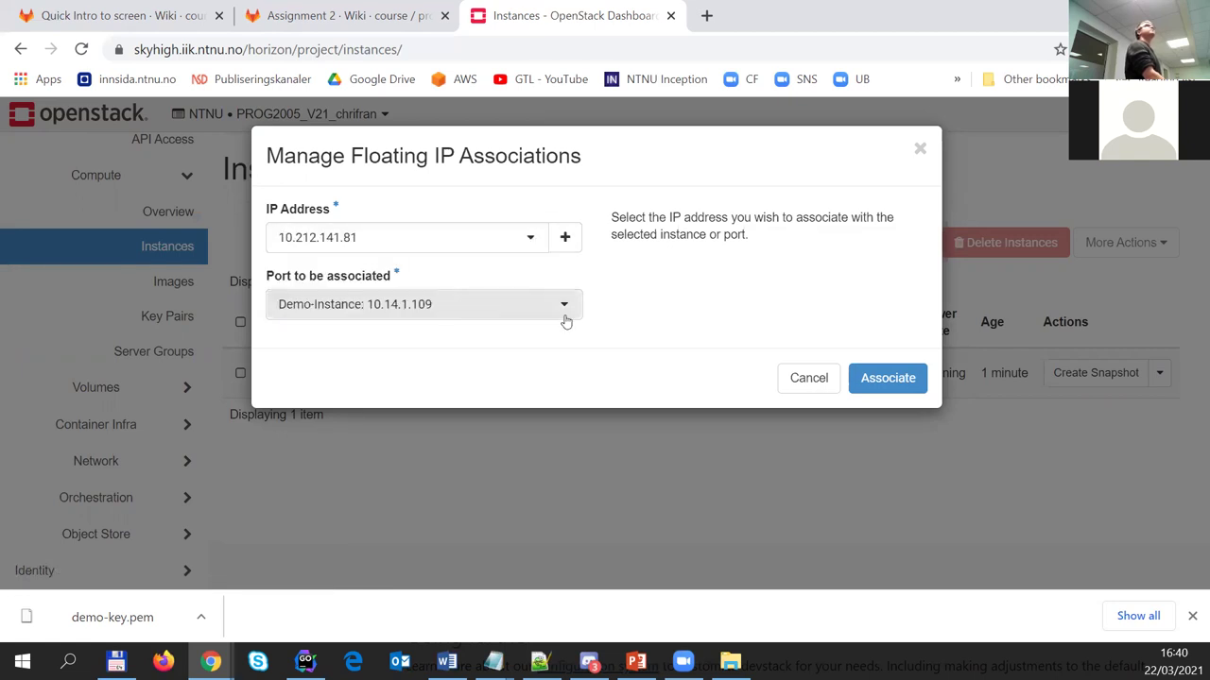
left_click(405, 314)
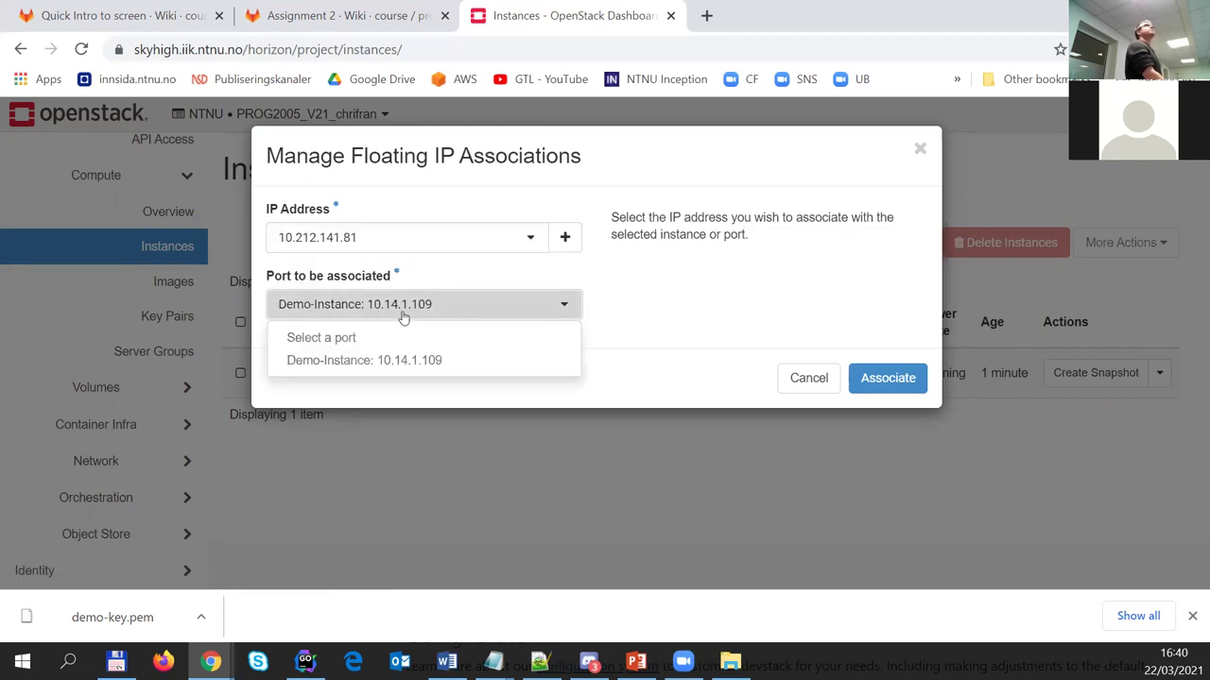
left_click(403, 317)
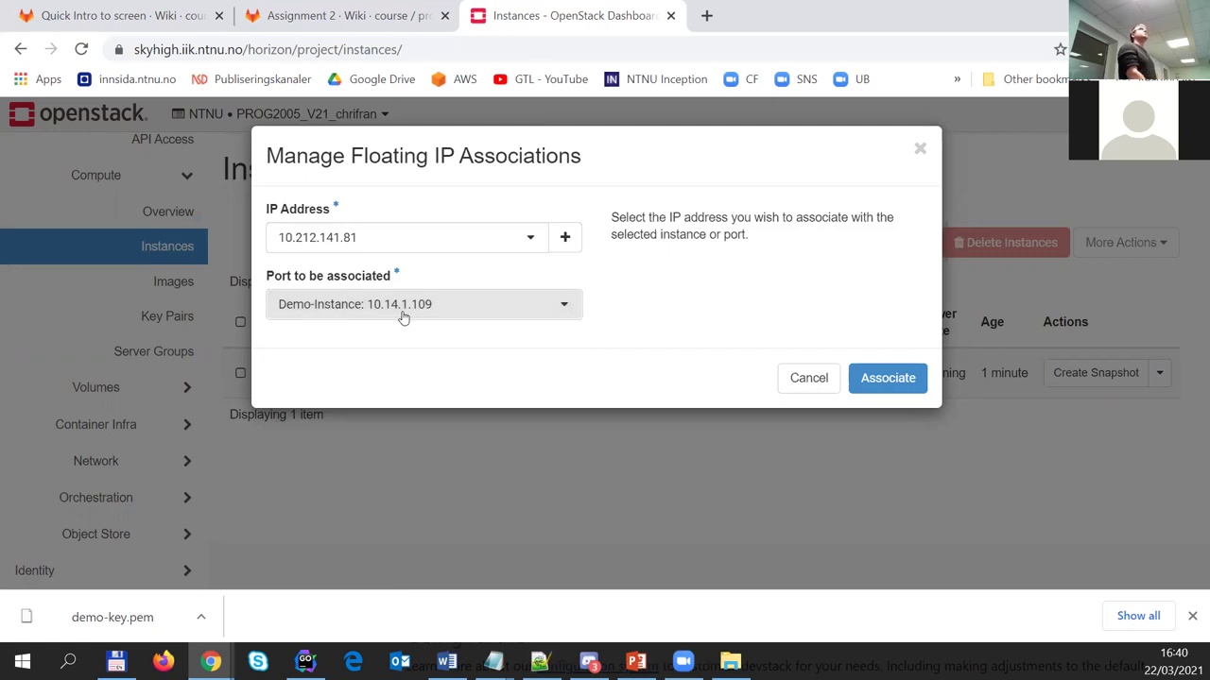
left_click(874, 376)
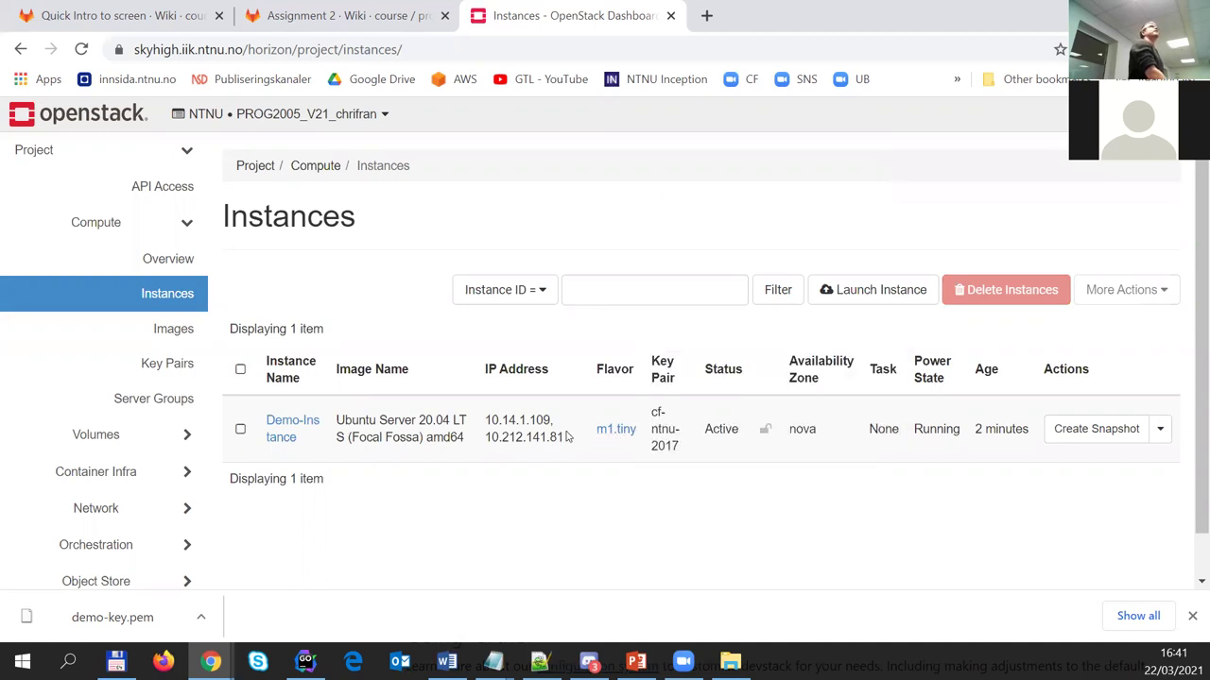
Select the floating IP address in the Demo-Instance row and switch to the PowerPoint slide show
left_click_drag(564, 436, 485, 437)
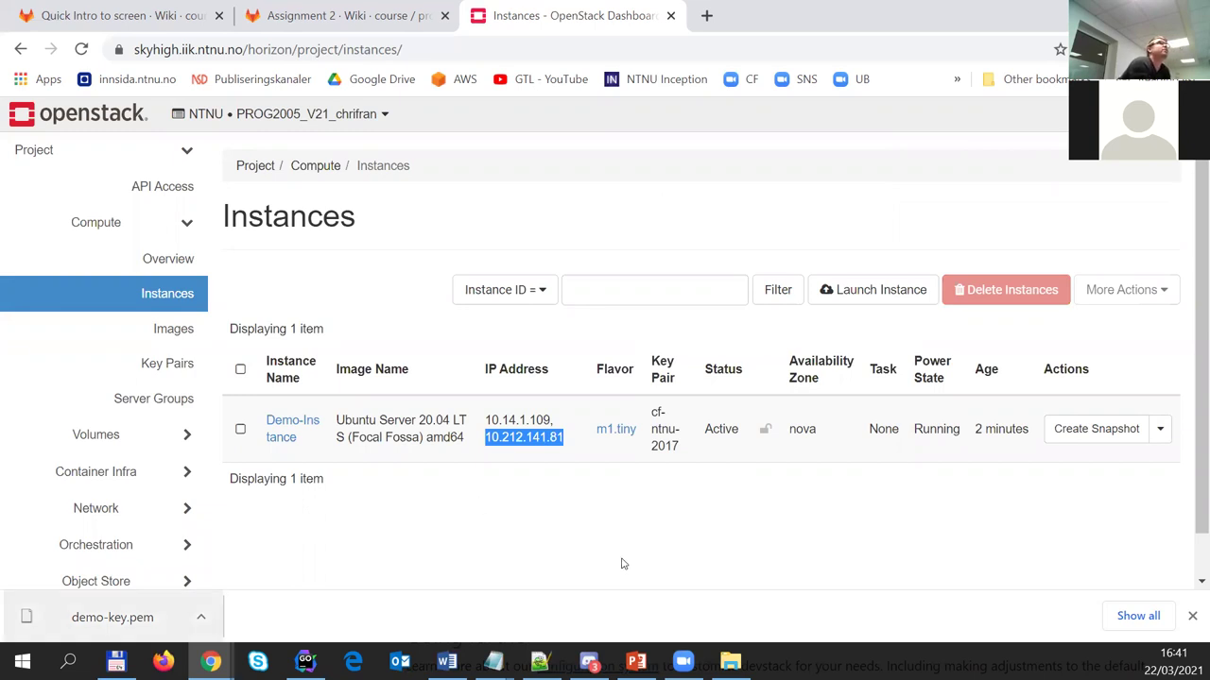
left_click(636, 661)
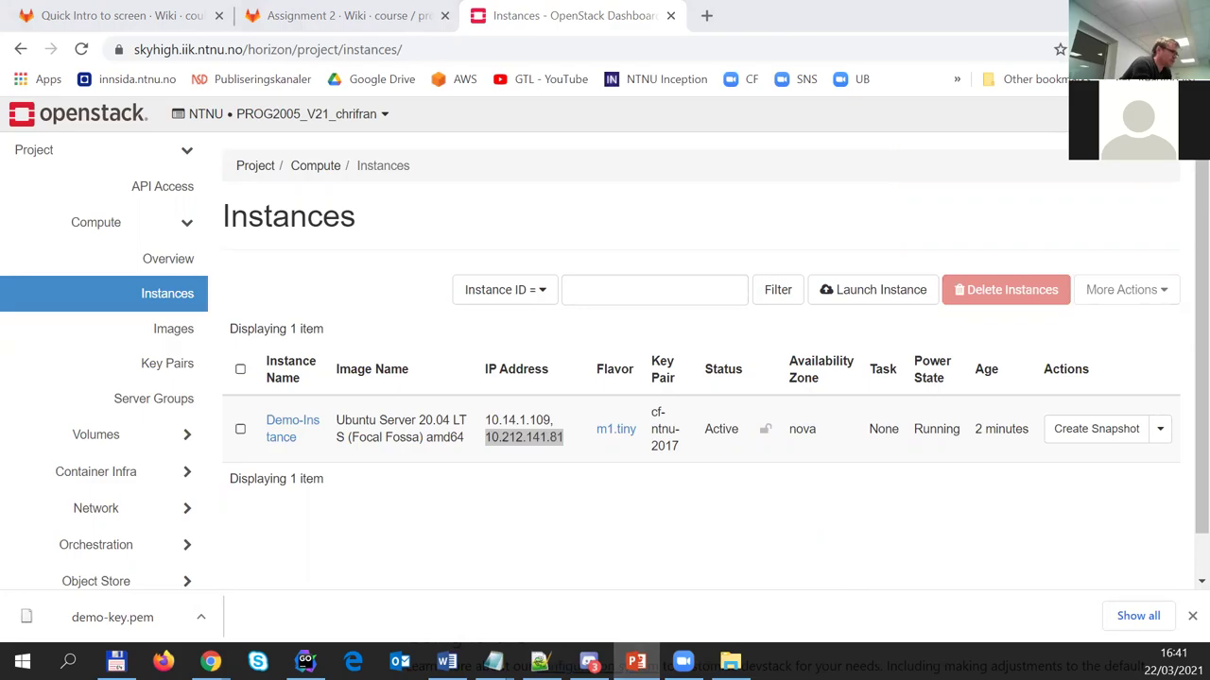
key("alt+Tab")
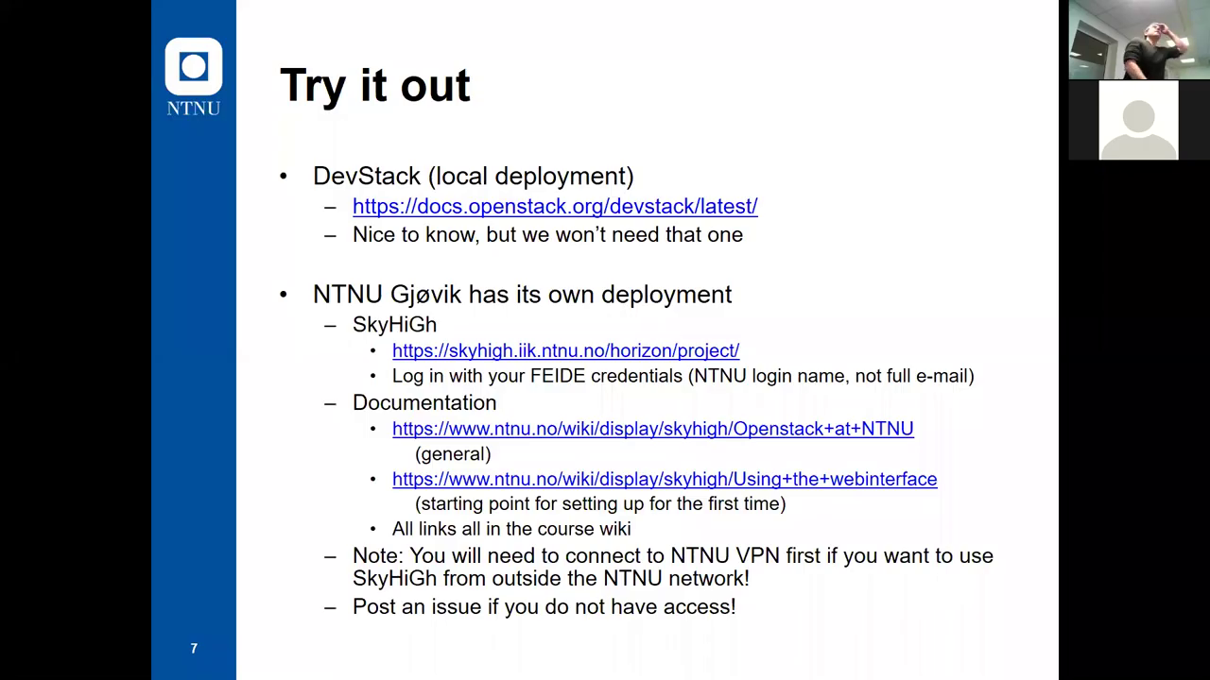
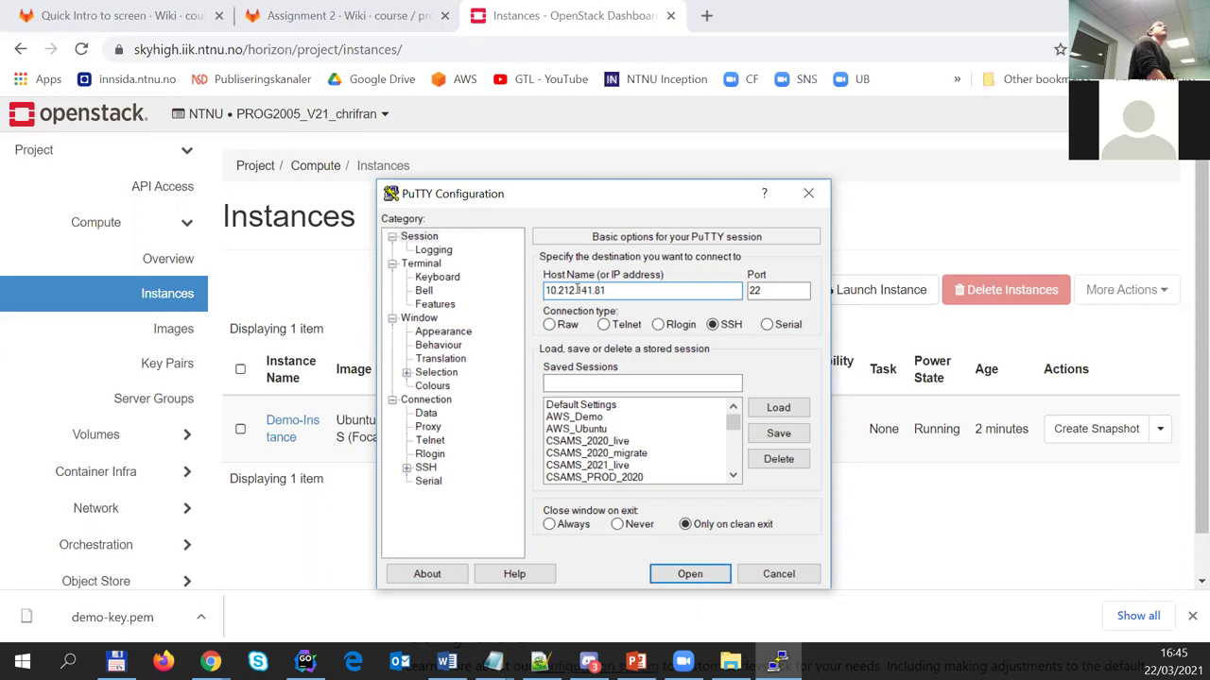
type("ub")
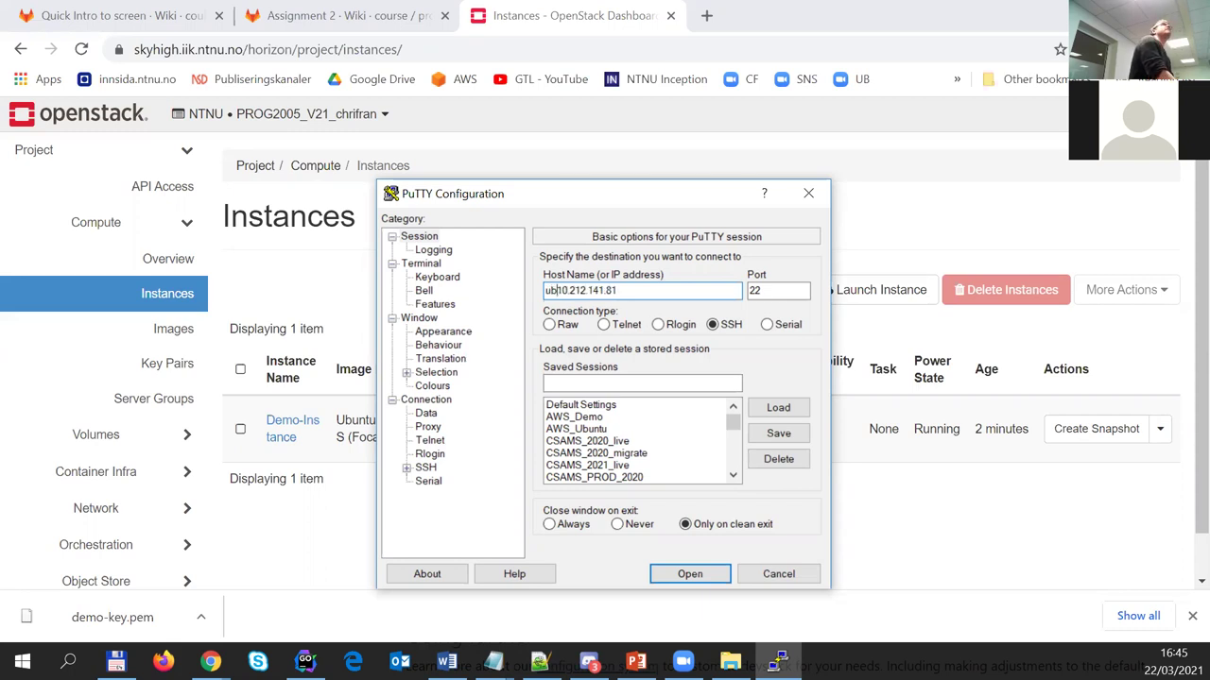
type("untu@")
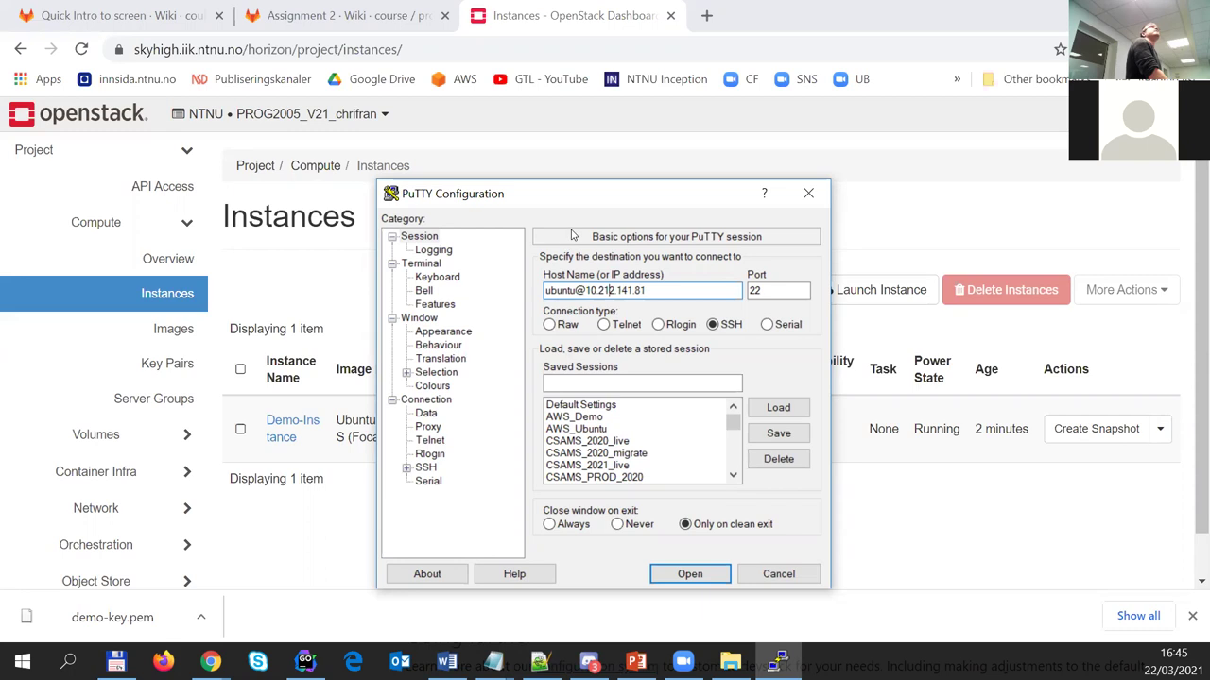
left_click_drag(564, 196, 762, 232)
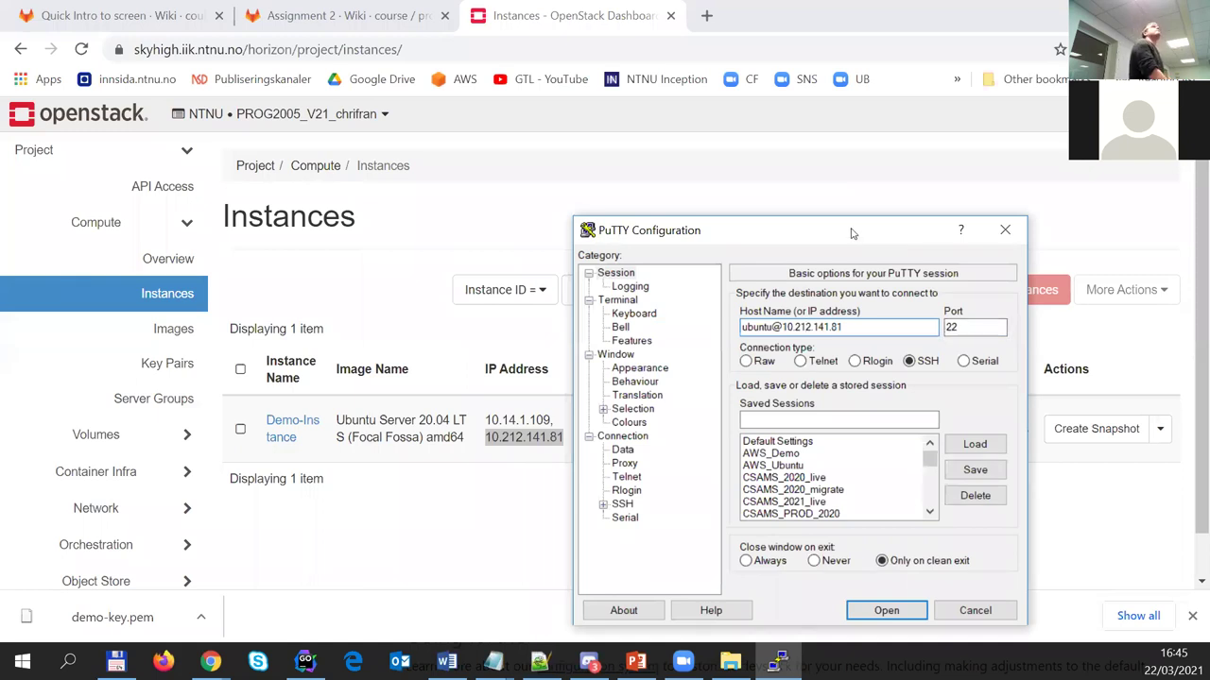
left_click_drag(853, 235, 714, 227)
left_click(636, 661)
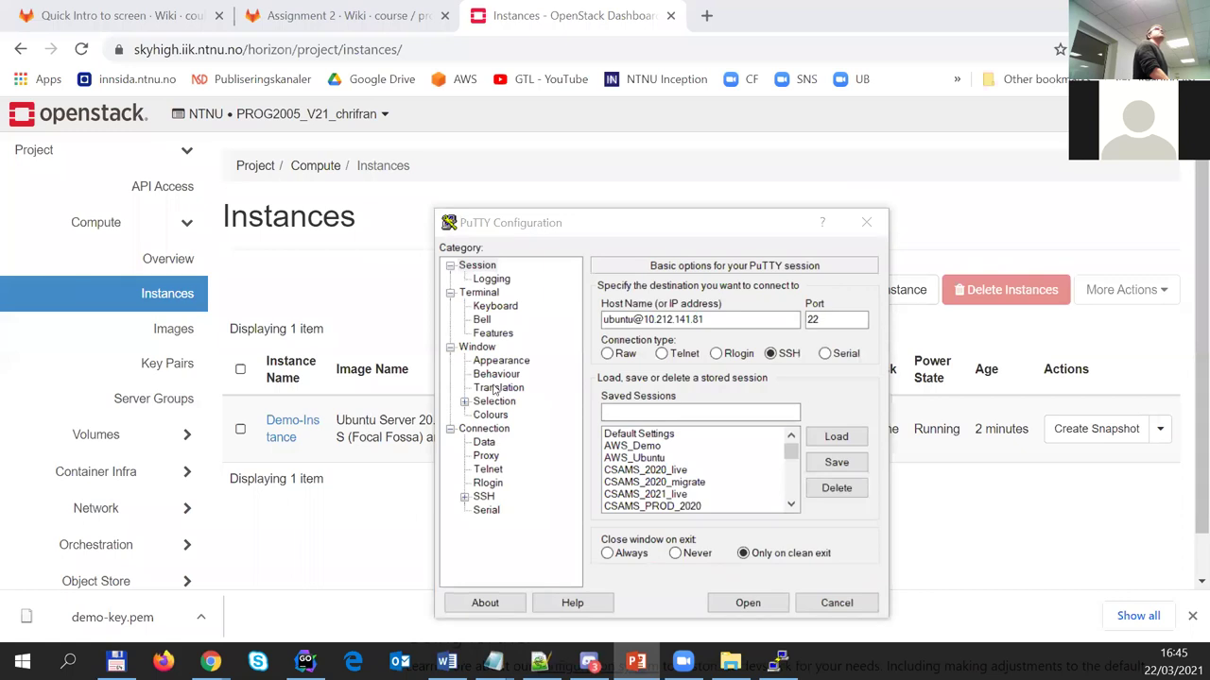
Review the SSH authentication options for the private key file and return to the basic session settings
double_click(484, 496)
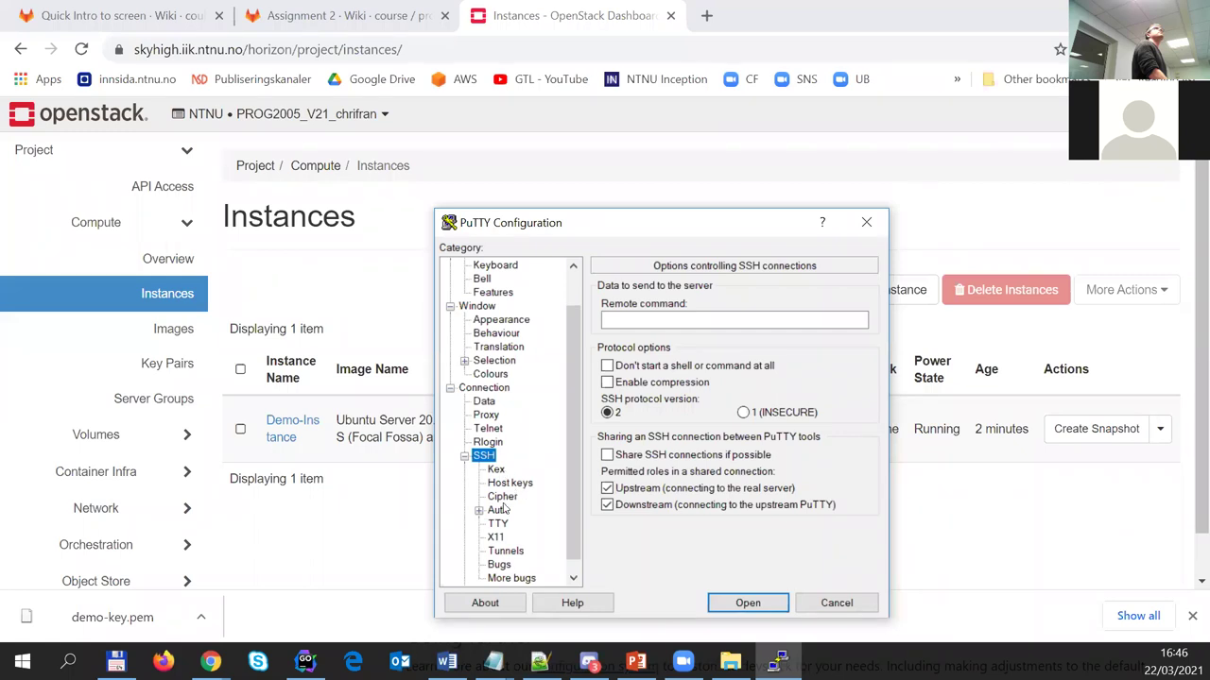
left_click(497, 510)
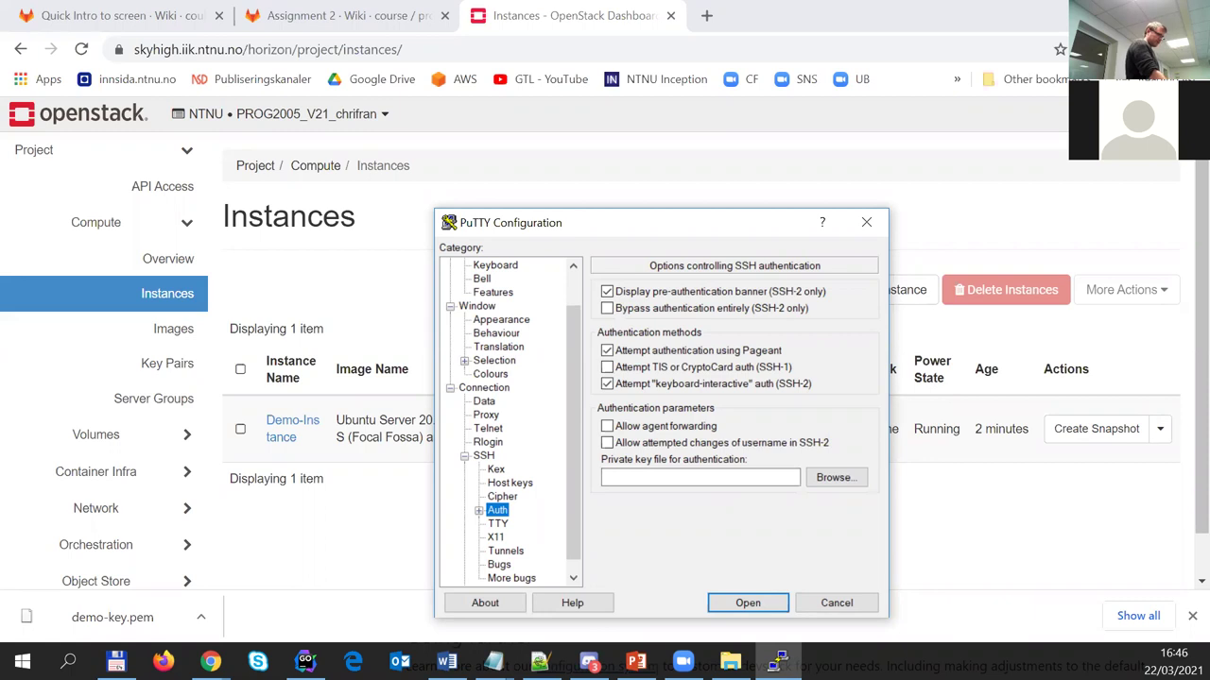
left_click(778, 661)
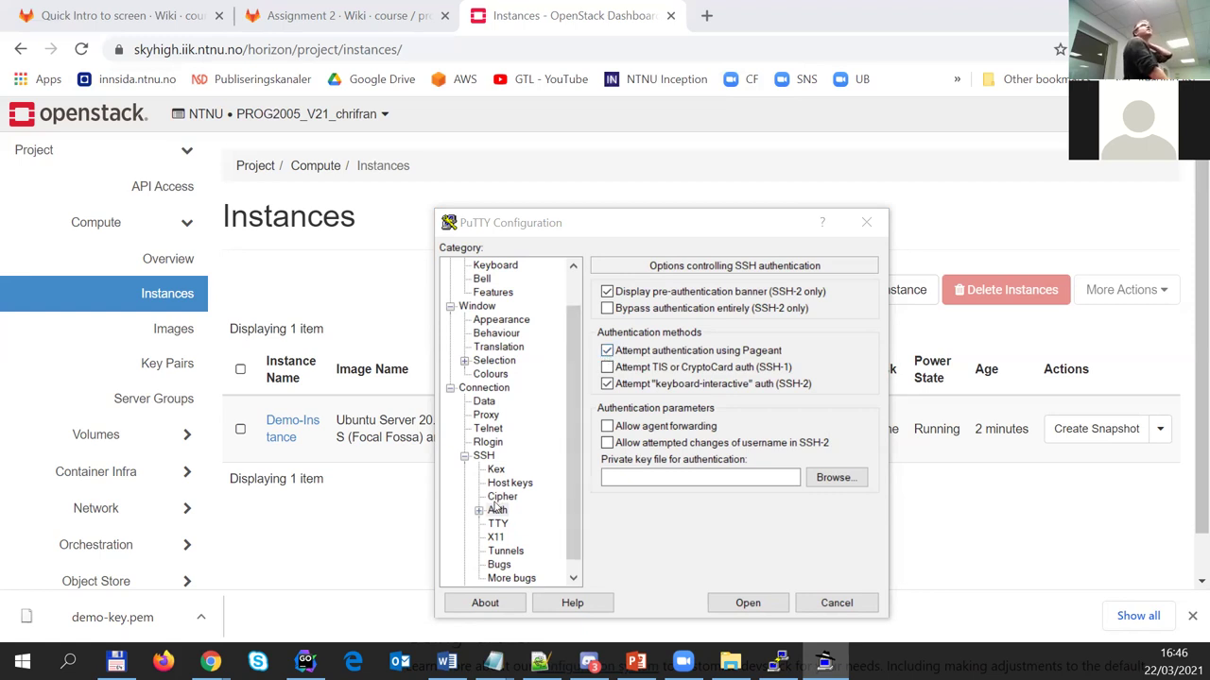
left_click_drag(572, 445, 587, 245)
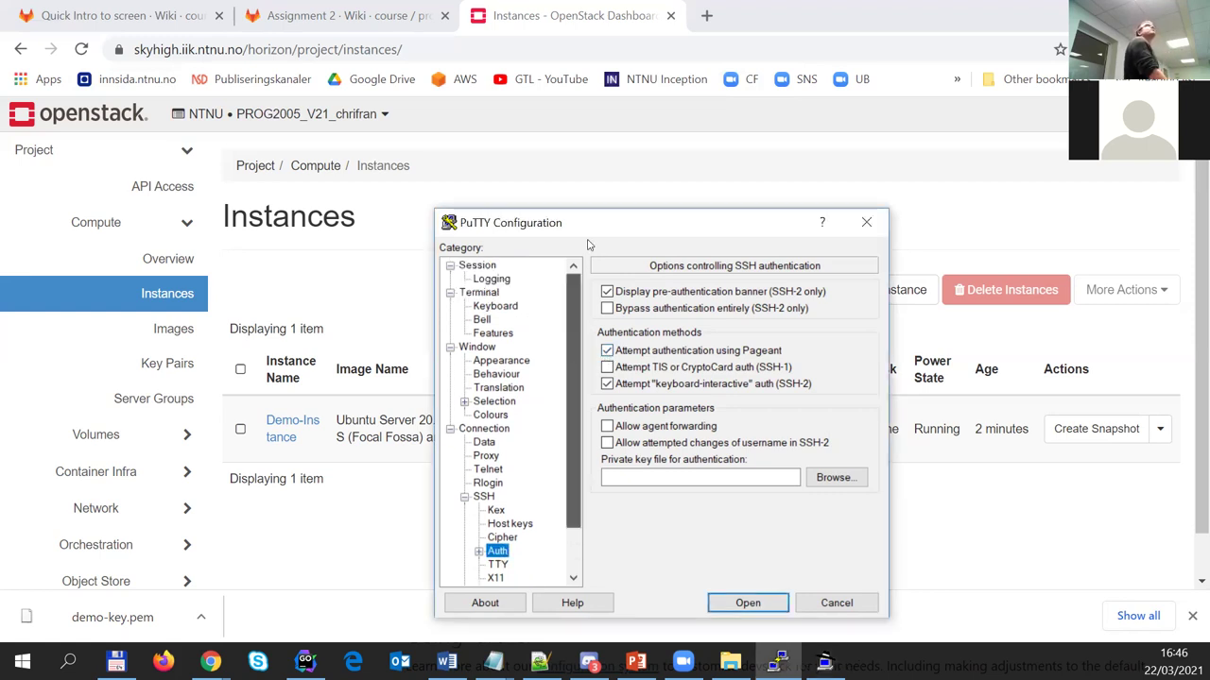
left_click(477, 265)
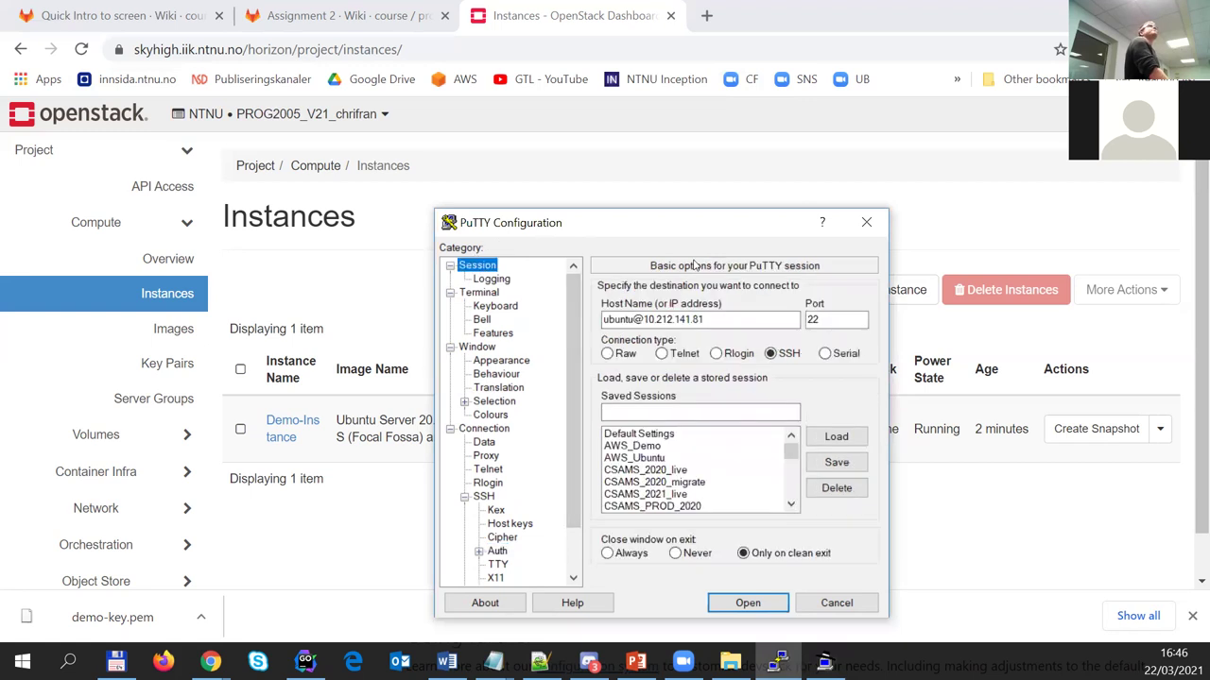
Open the SSH connection to the demo instance, accept the server's new host key, and bring up the terminal
left_click(723, 315)
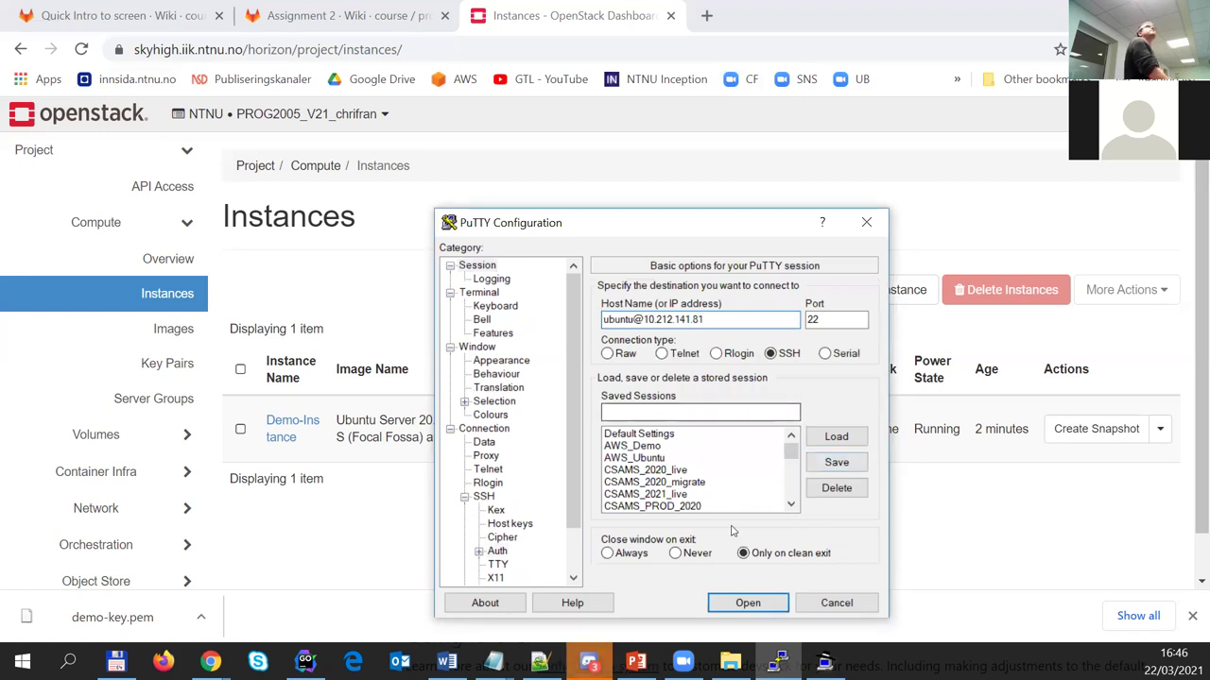
left_click(745, 603)
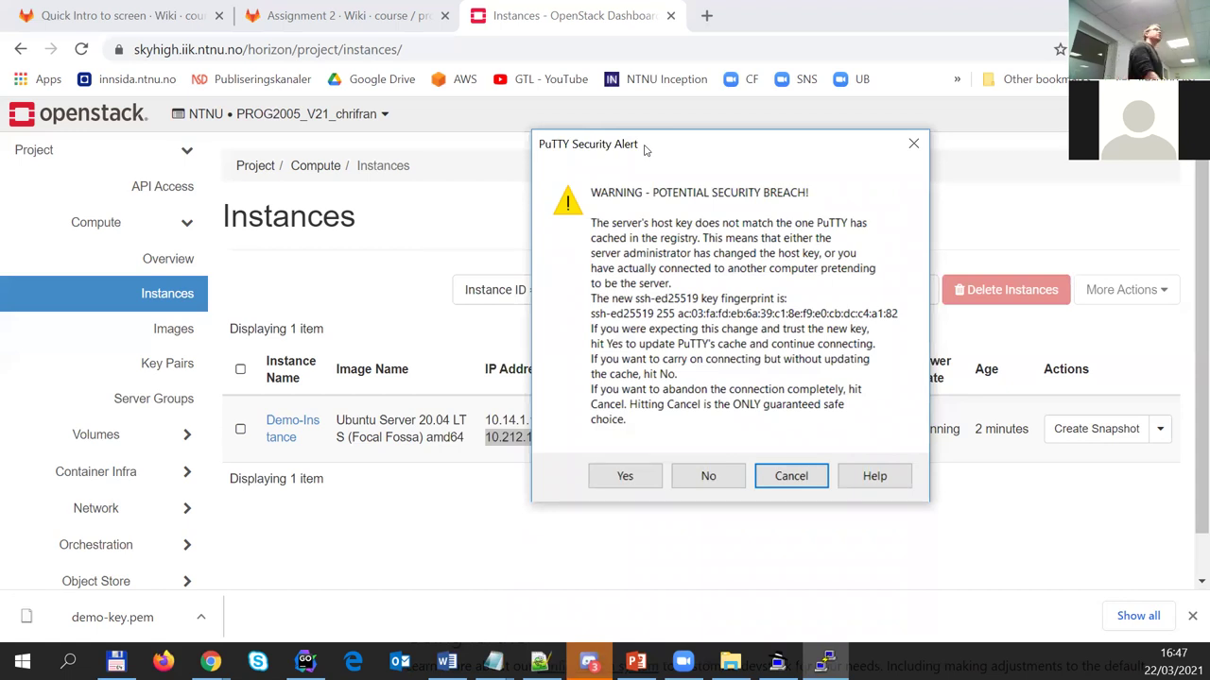
left_click(621, 472)
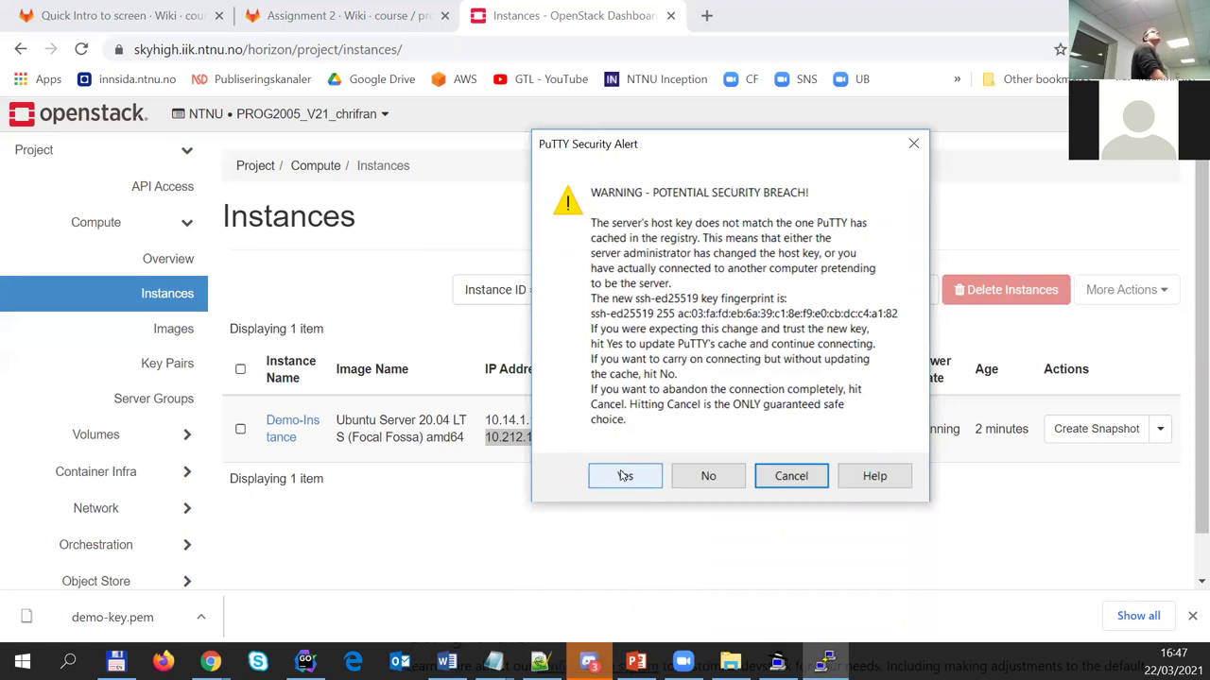
left_click(625, 475)
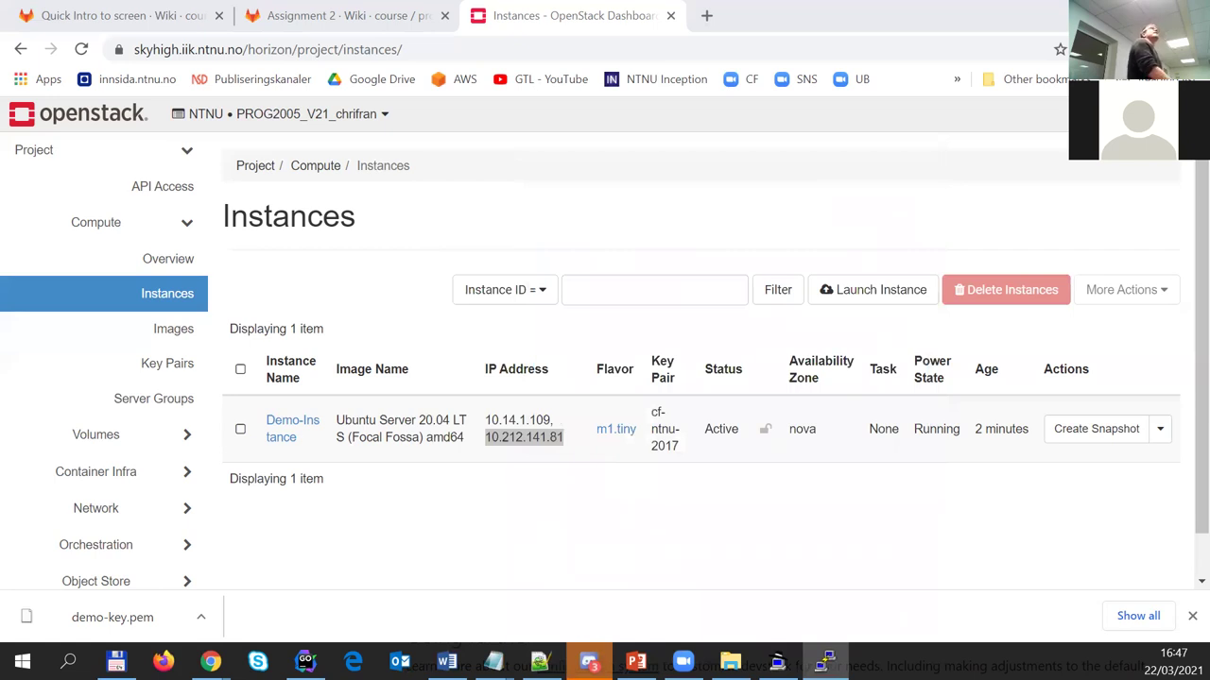
key("alt+Tab")
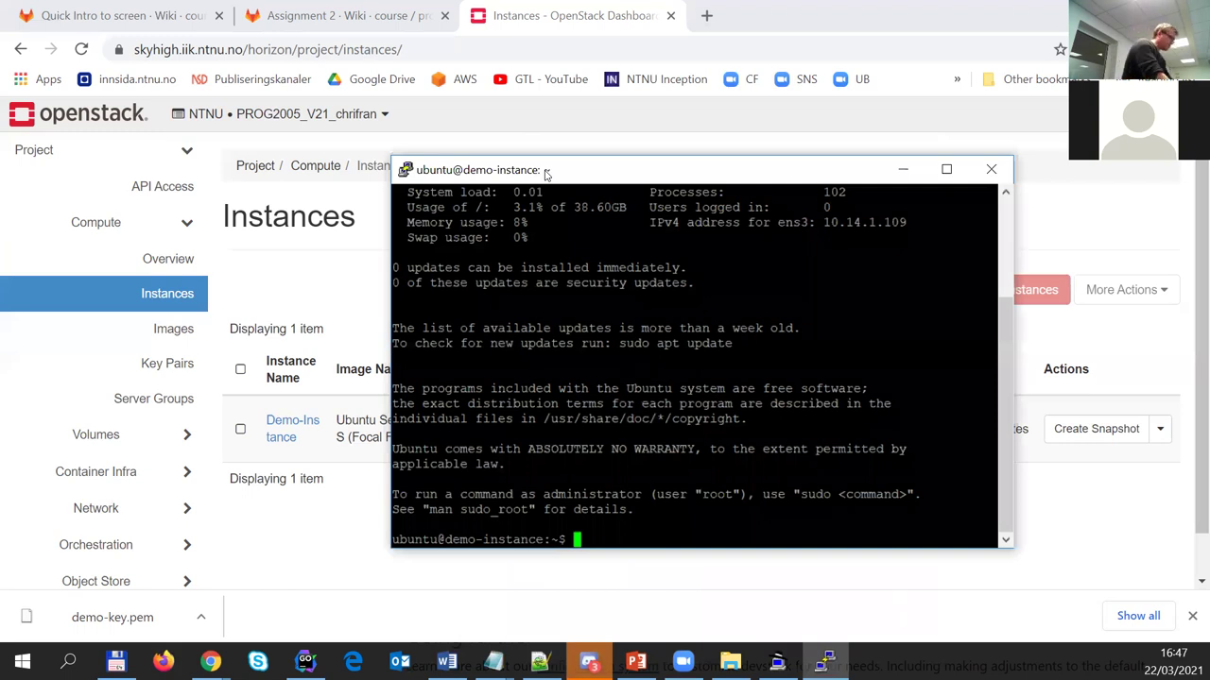
Run htop on the demo instance to view its processes, and quit it
type("htop")
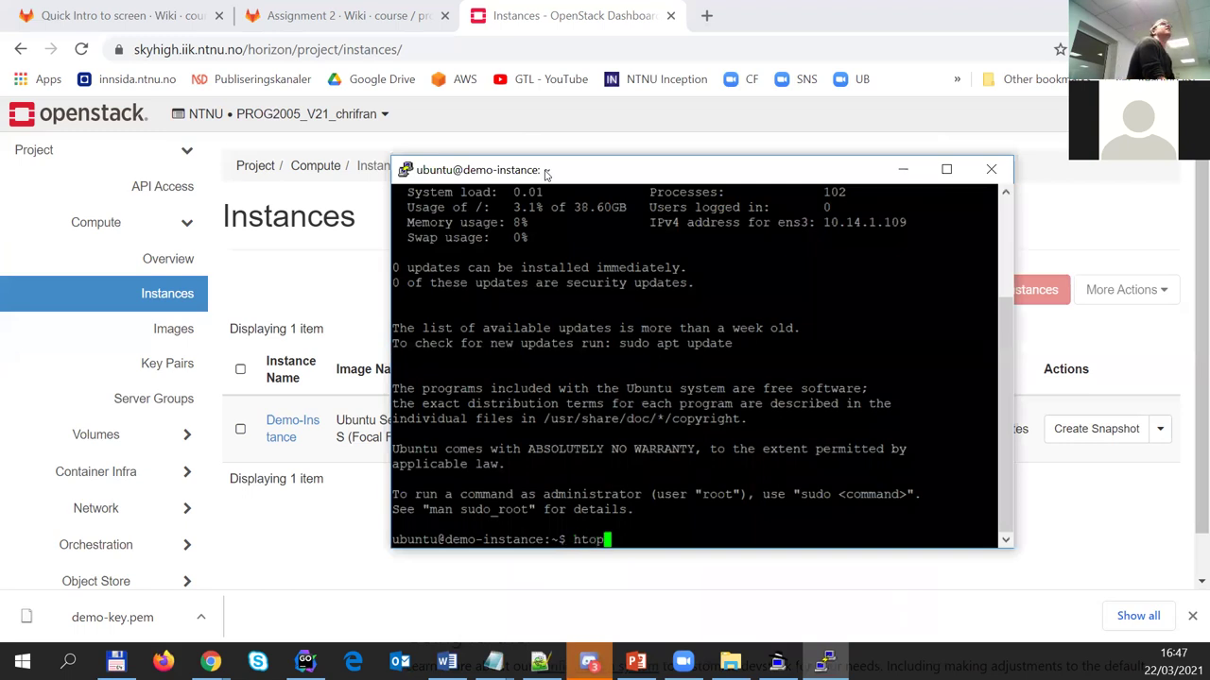
key("Return")
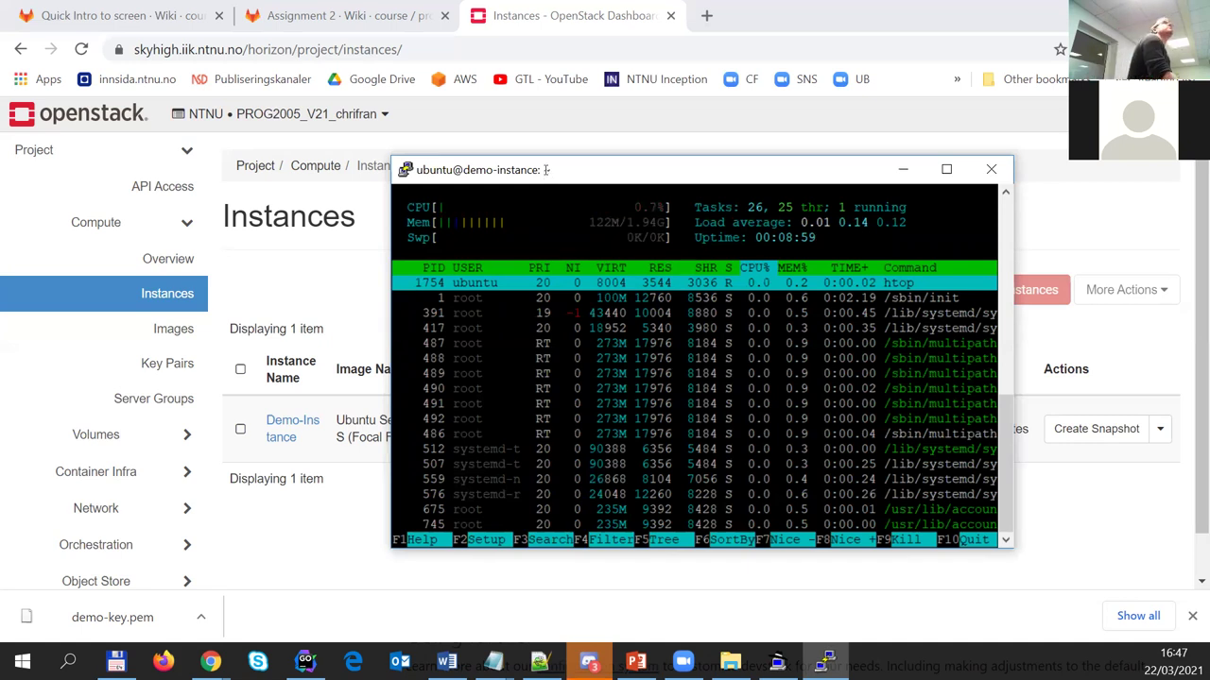
type("q")
Run top on the demo instance to view its processes, and quit back to the shell prompt
type("top")
key("Return")
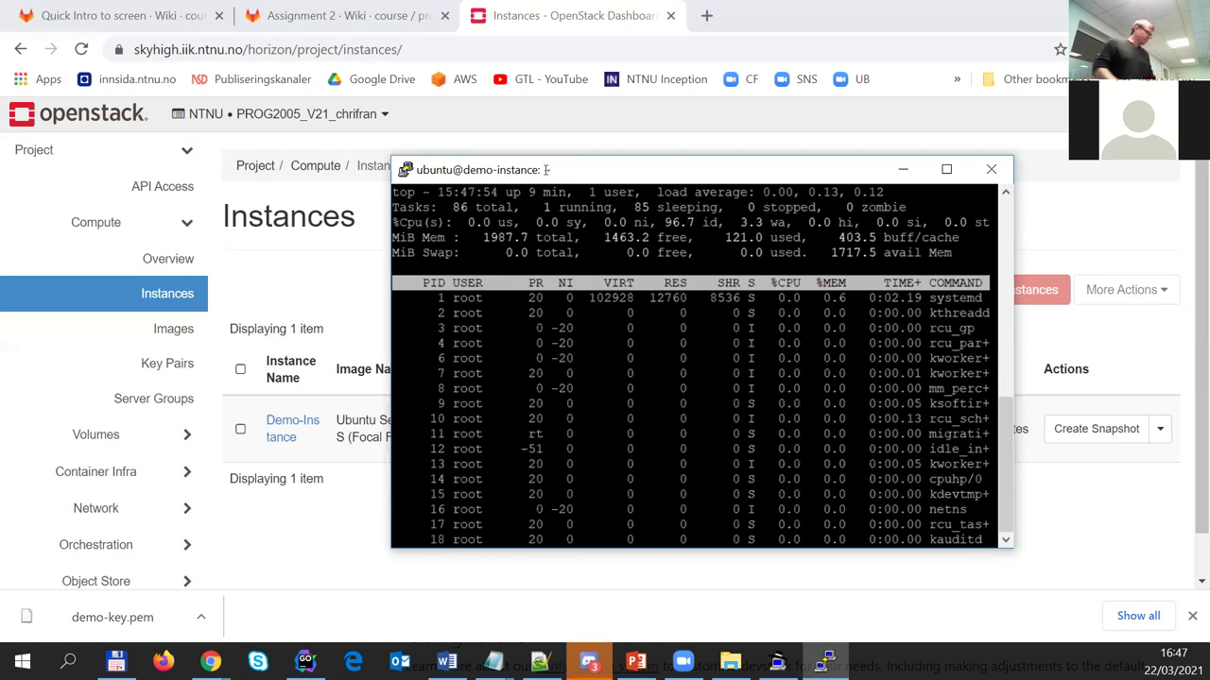
key("Escape")
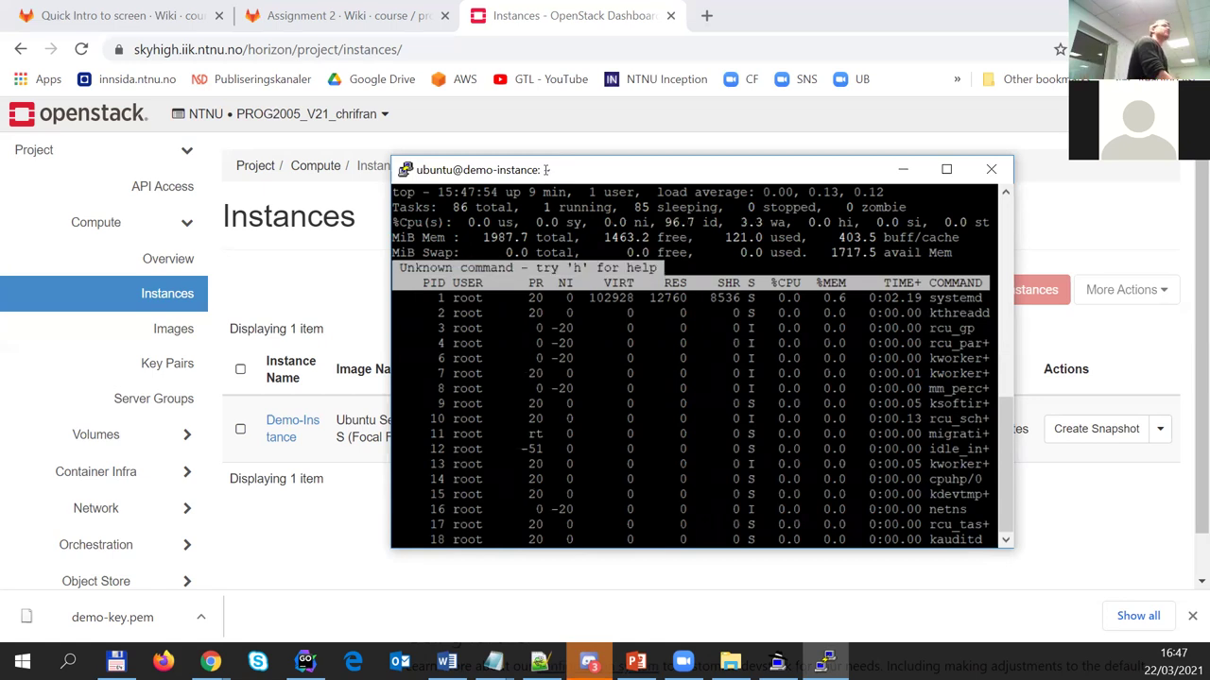
key("q")
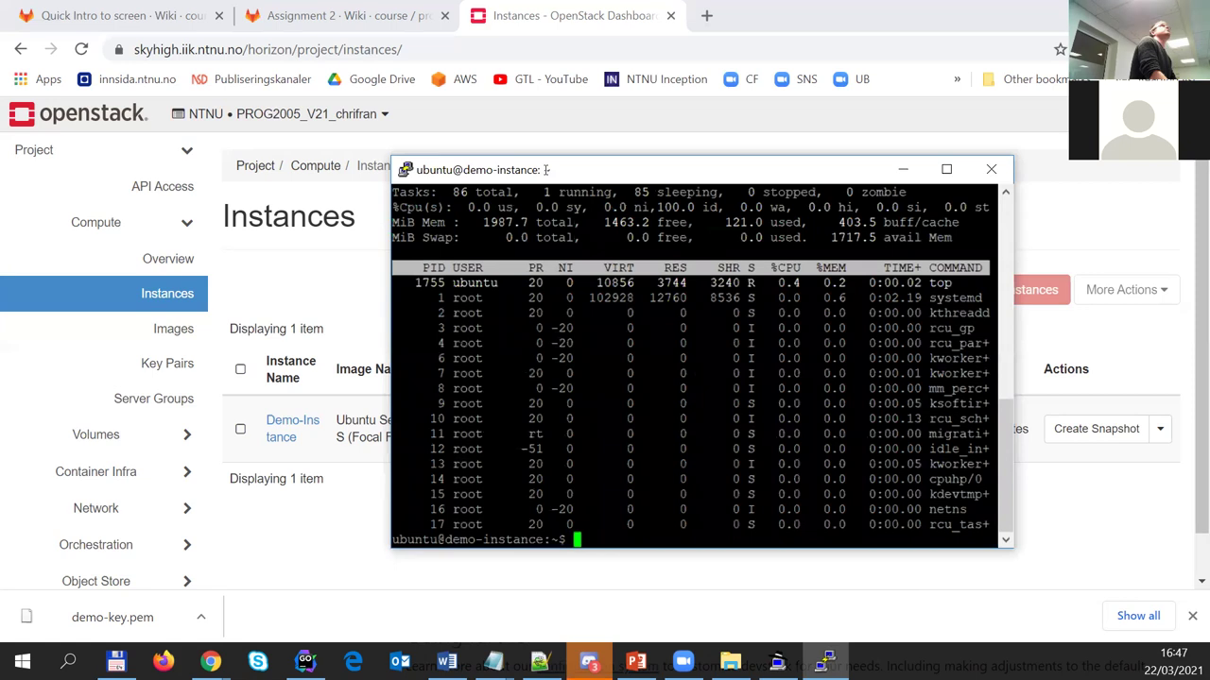
key("Return")
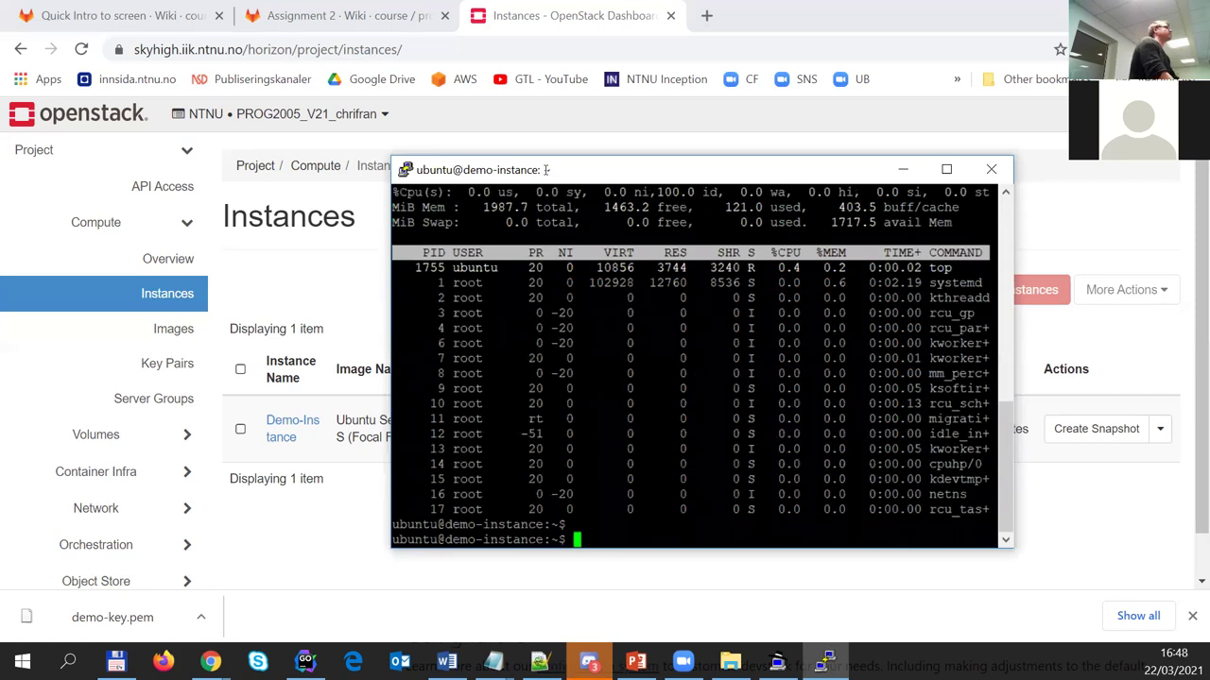
Refresh the instance's package lists with sudo apt update
type("sudo apt upda")
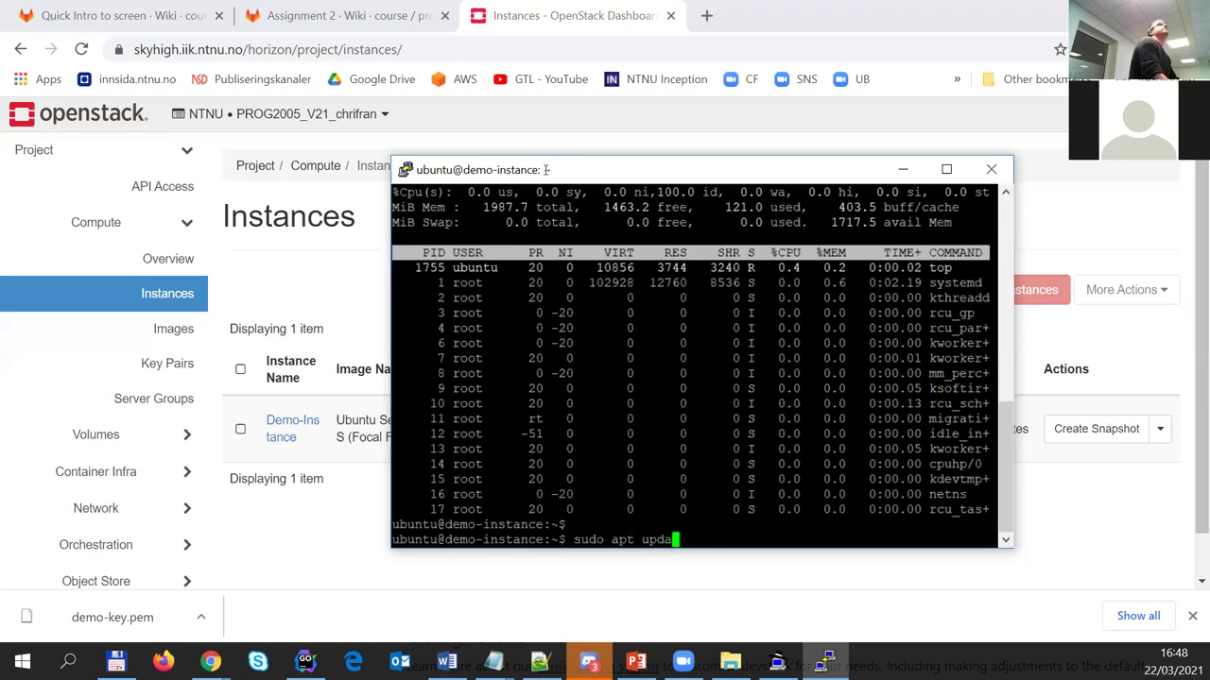
type("te")
key("Return")
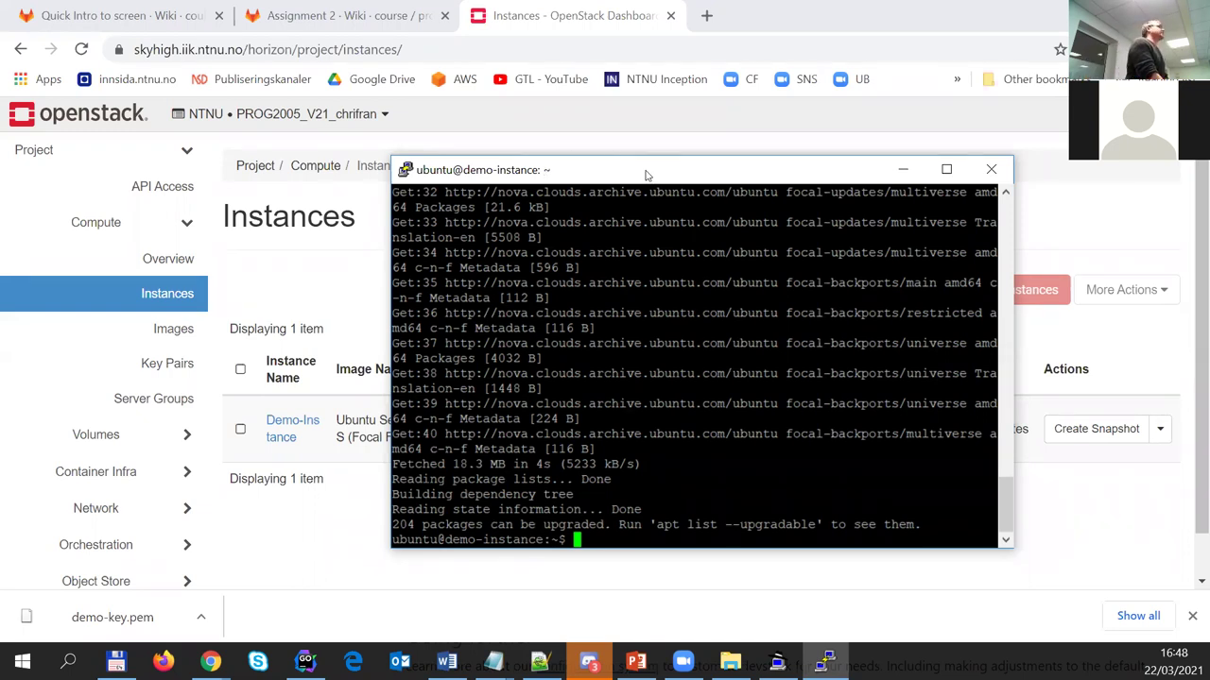
left_click_drag(646, 175, 614, 180)
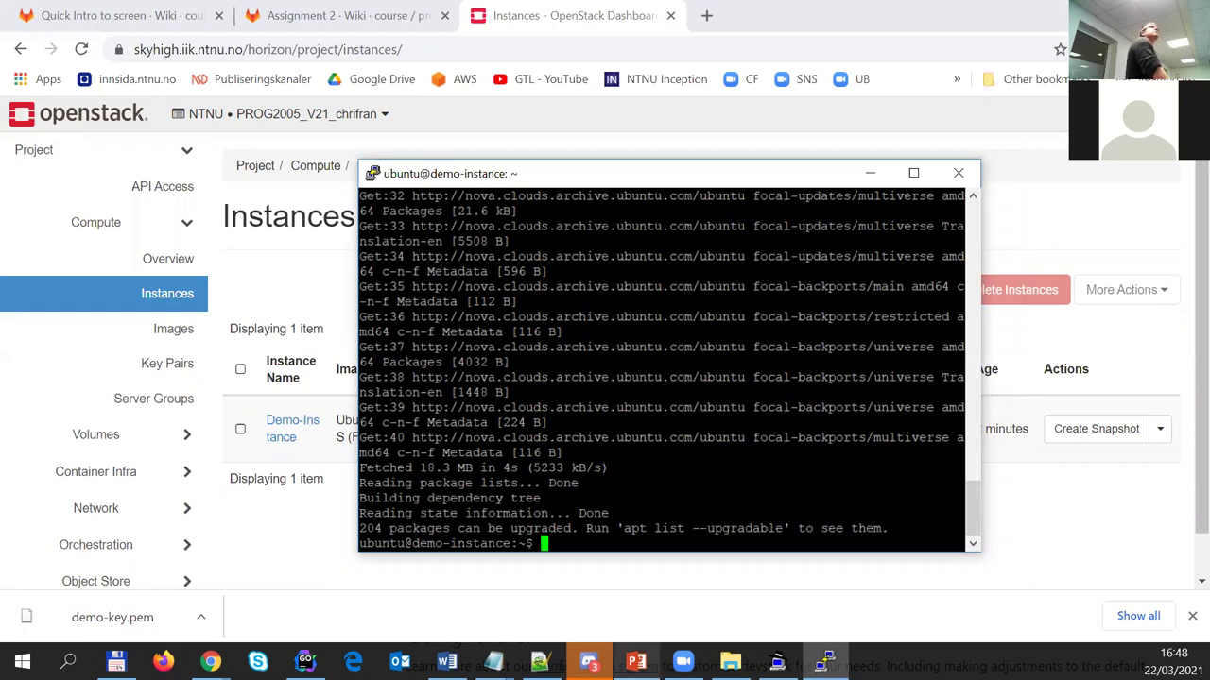
left_click(636, 662)
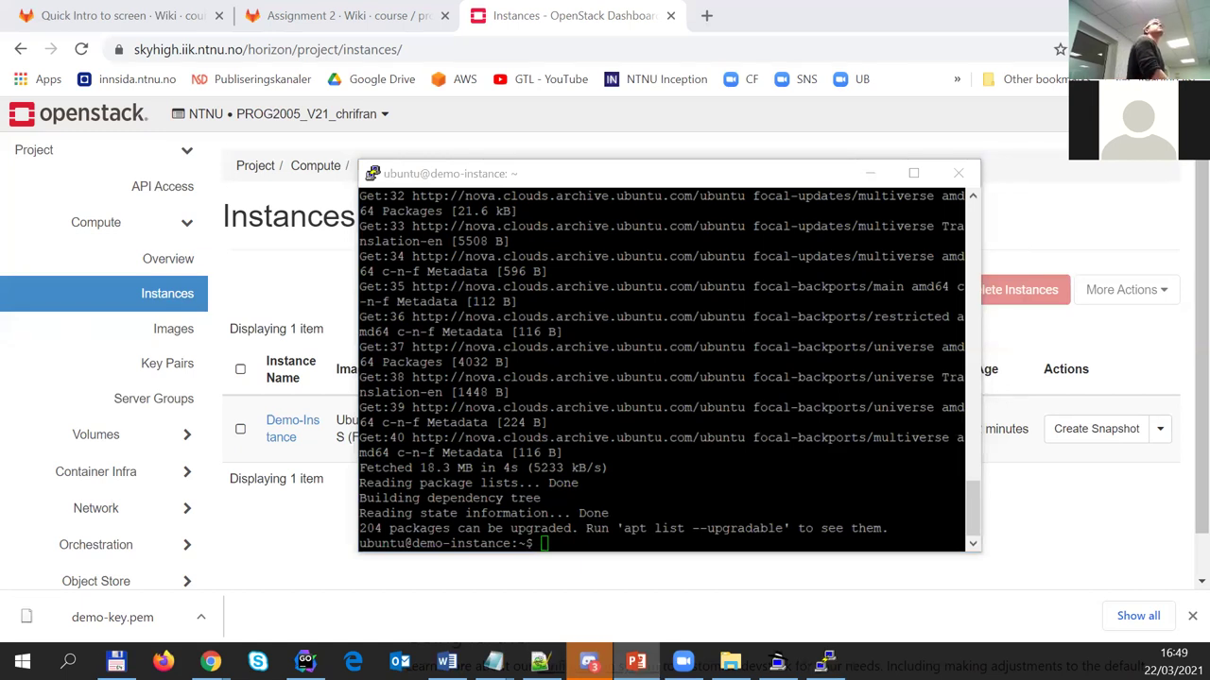
Install the nginx web server on the instance with sudo apt install nginx, confirming the installation
left_click(728, 539)
type("sudo u")
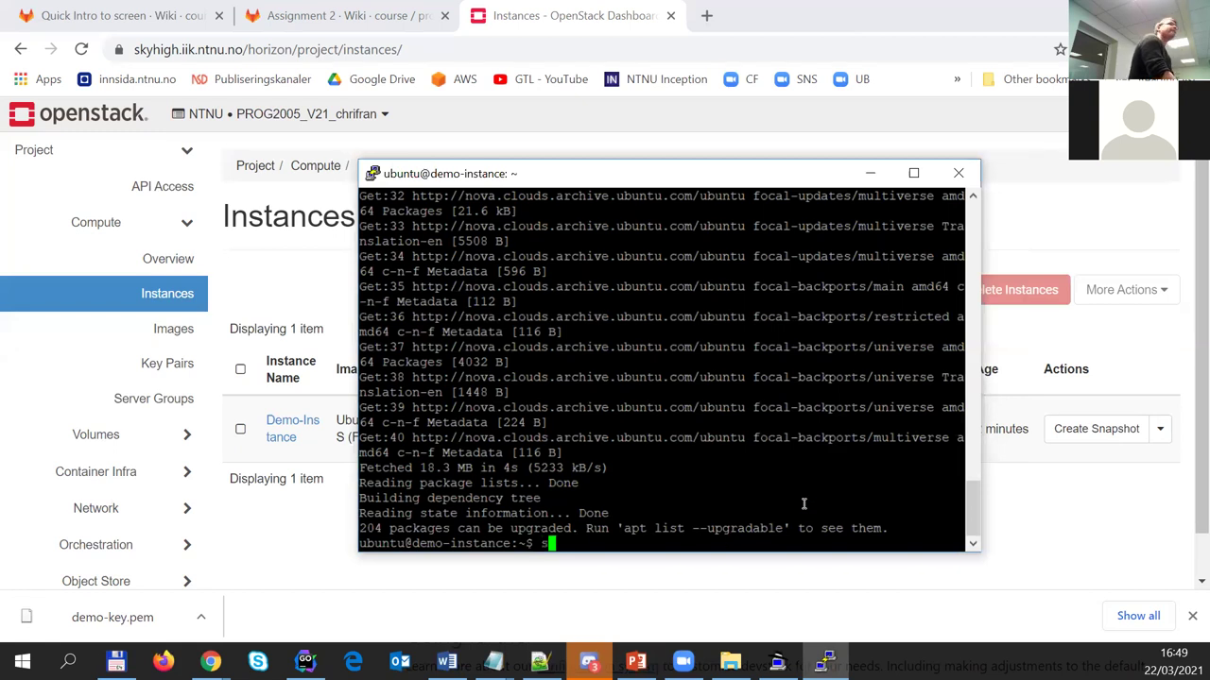
key("BackSpace")
type("apt install ngin")
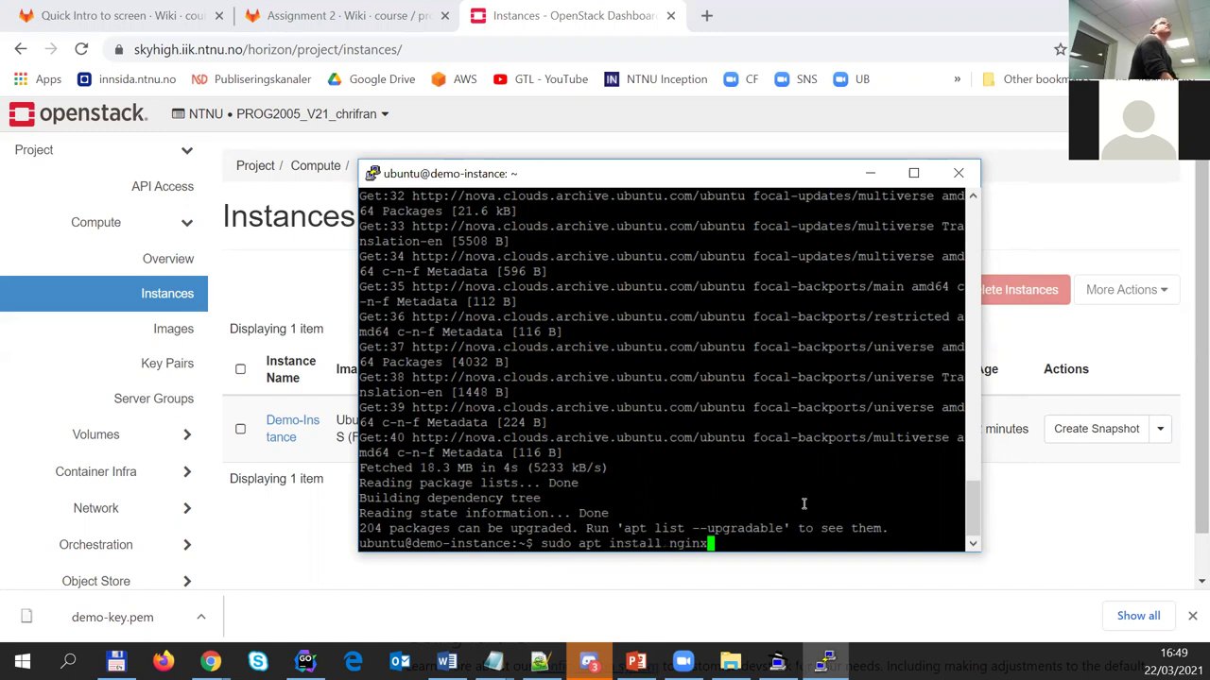
type("x")
key("Return")
key("Return")
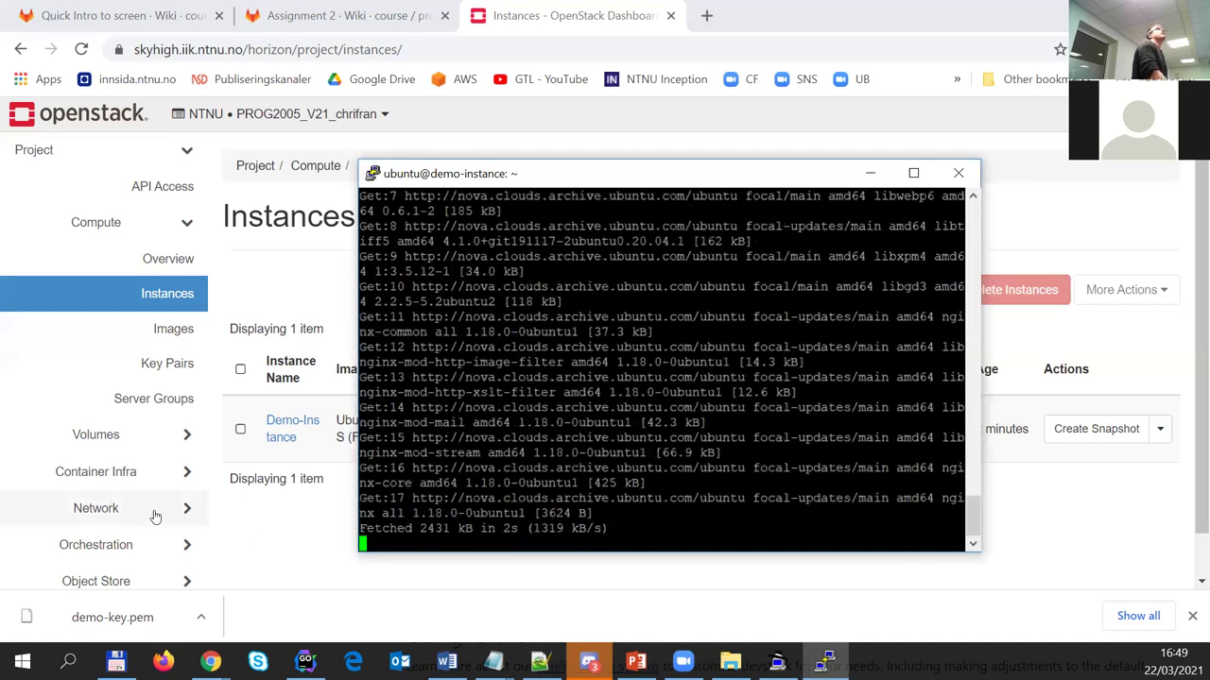
Create a network security group named HTTP in the OpenStack dashboard
left_click(156, 516)
left_click(185, 482)
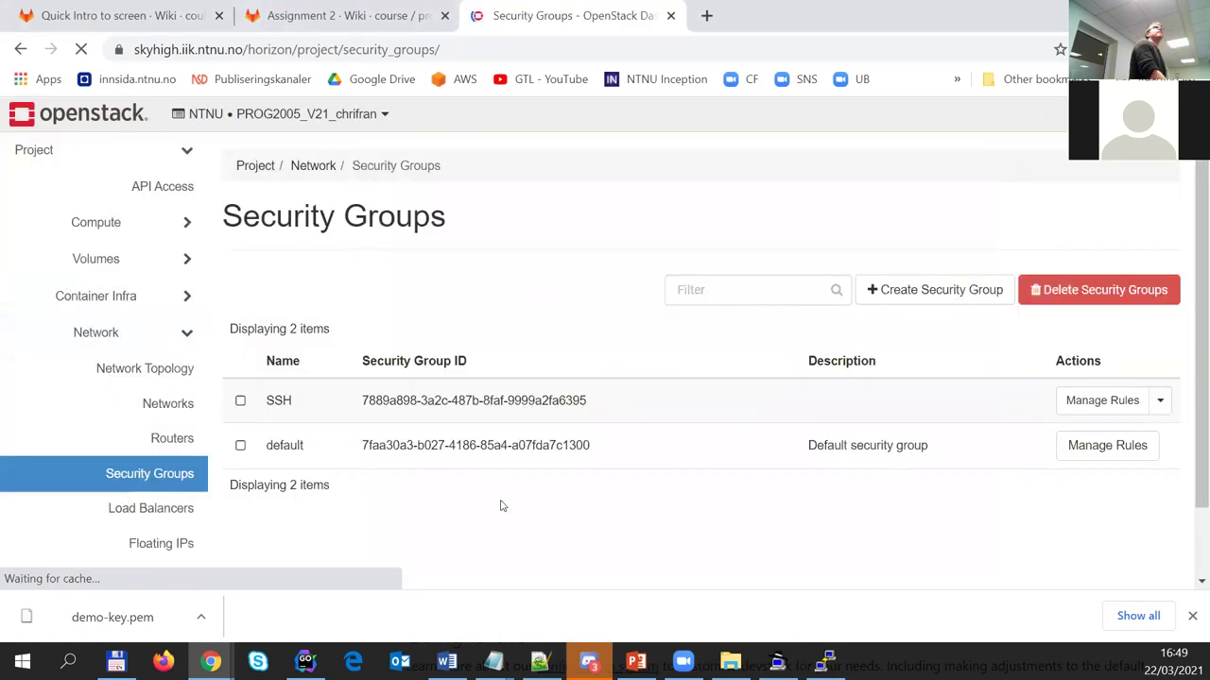
left_click(929, 303)
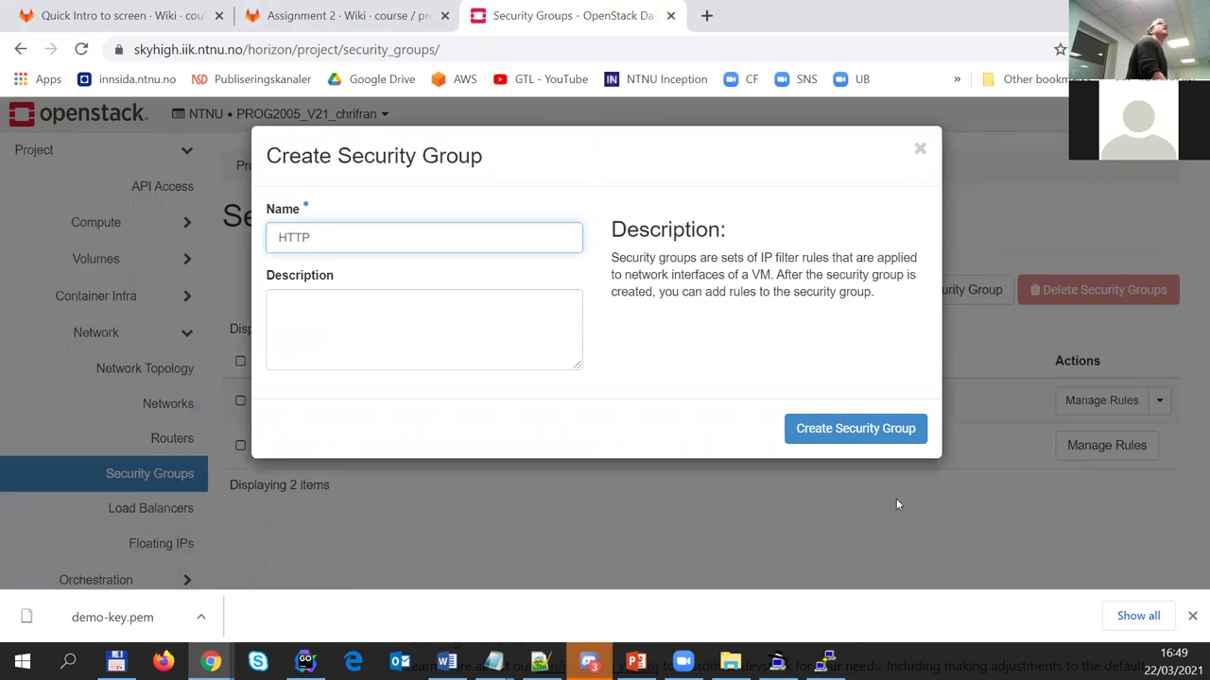
left_click(869, 427)
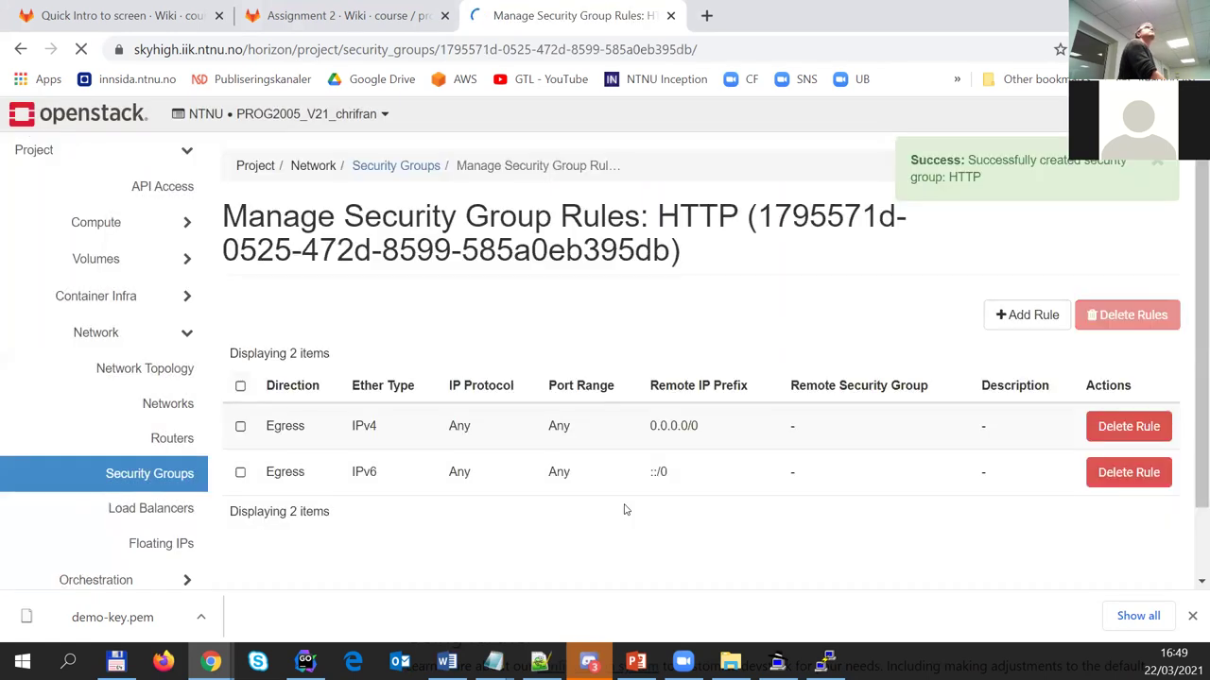
Add an HTTP rule to the HTTP security group that allows traffic from CIDR 0.0.0.0/0
scroll(659, 499, "down", 2)
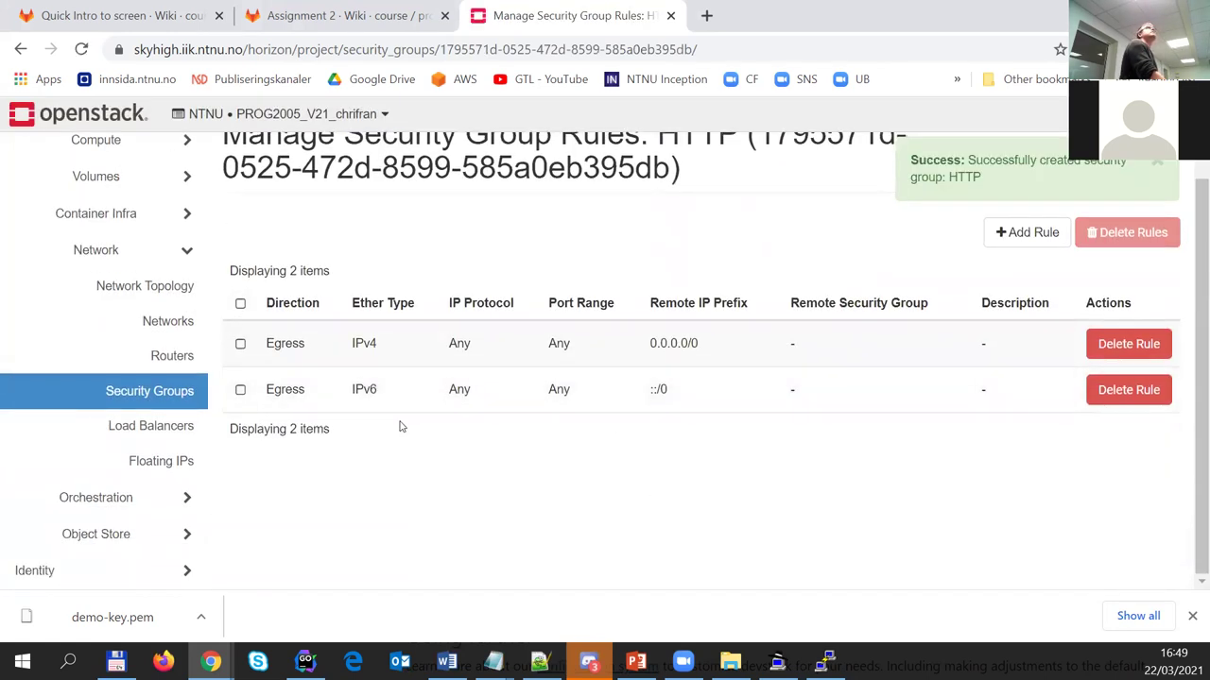
scroll(399, 424, "up", 2)
left_click(1024, 317)
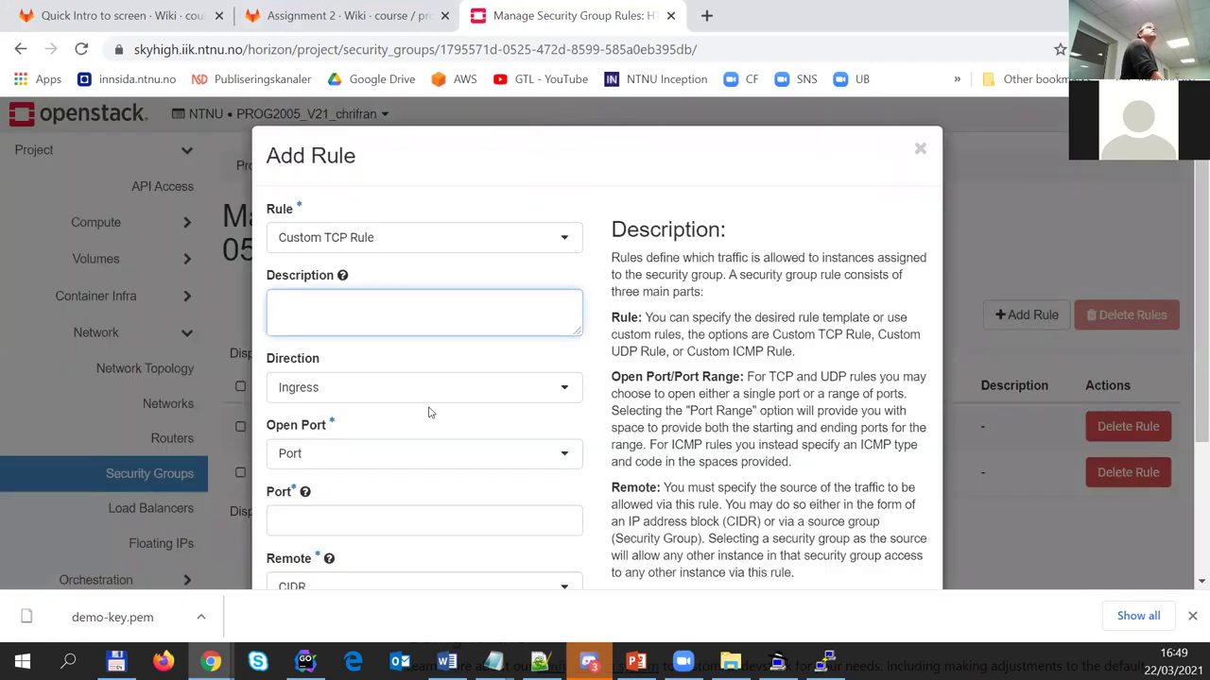
left_click(408, 247)
left_click(351, 453)
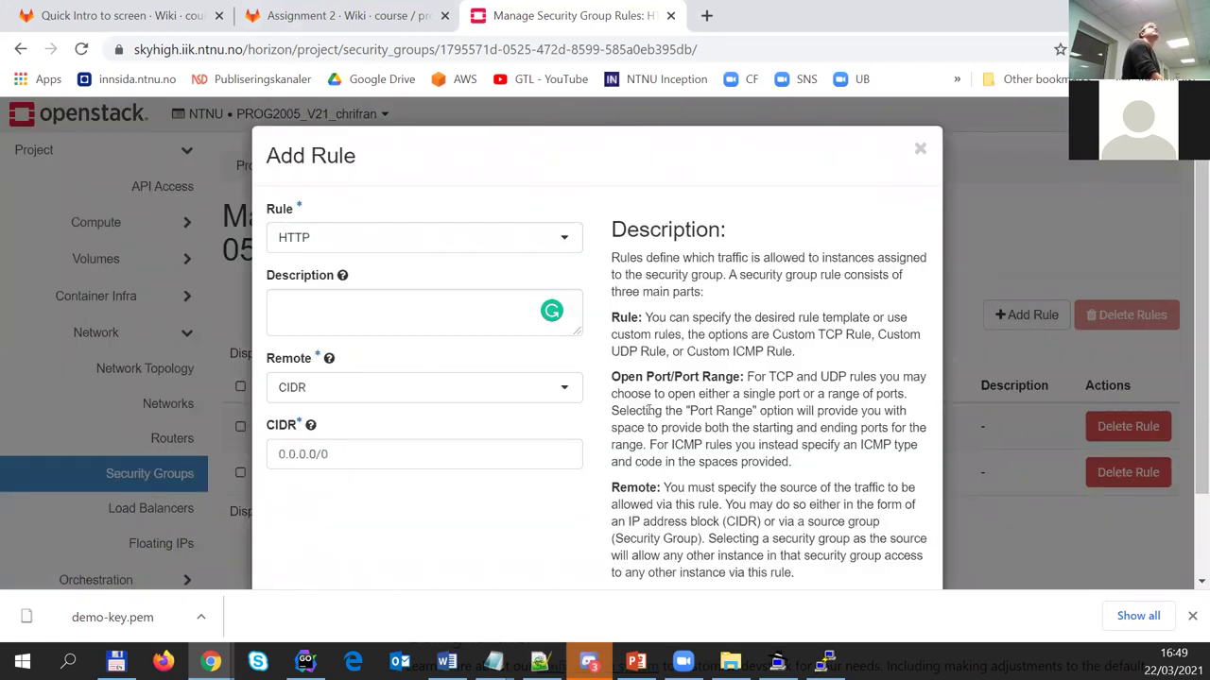
scroll(691, 410, "down", 2)
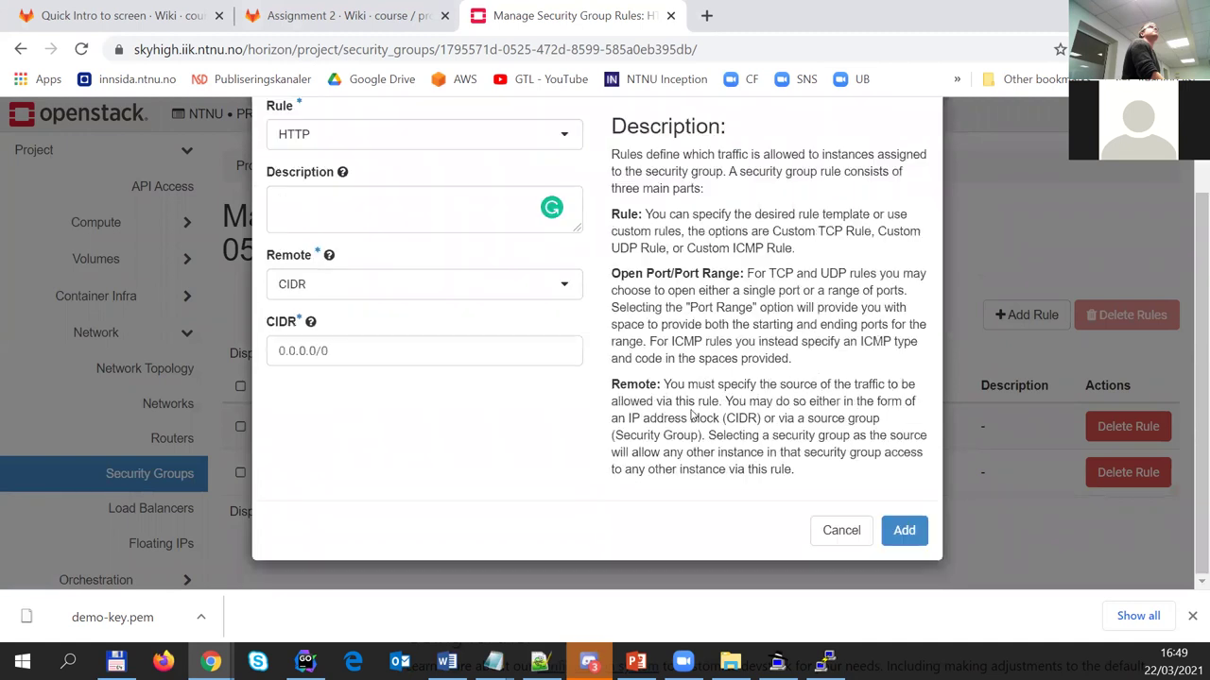
left_click(911, 532)
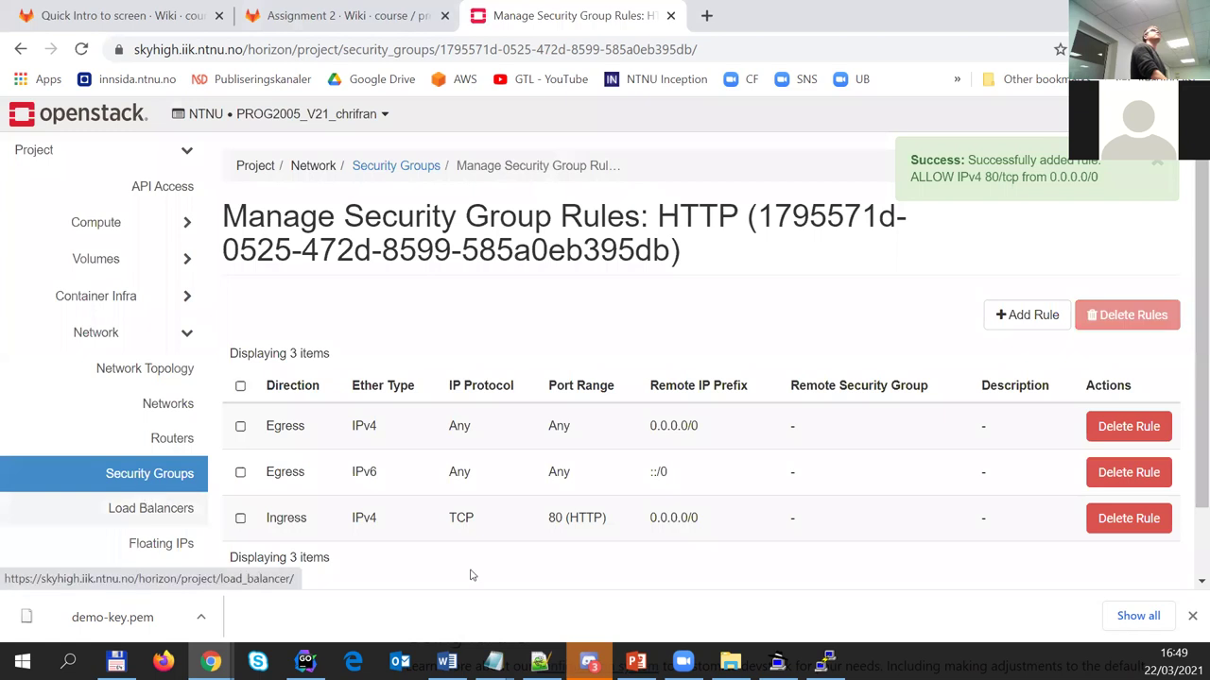
Add the HTTP security group to Demo-Instance's security groups in the OpenStack dashboard and save the change
left_click(170, 222)
left_click(171, 295)
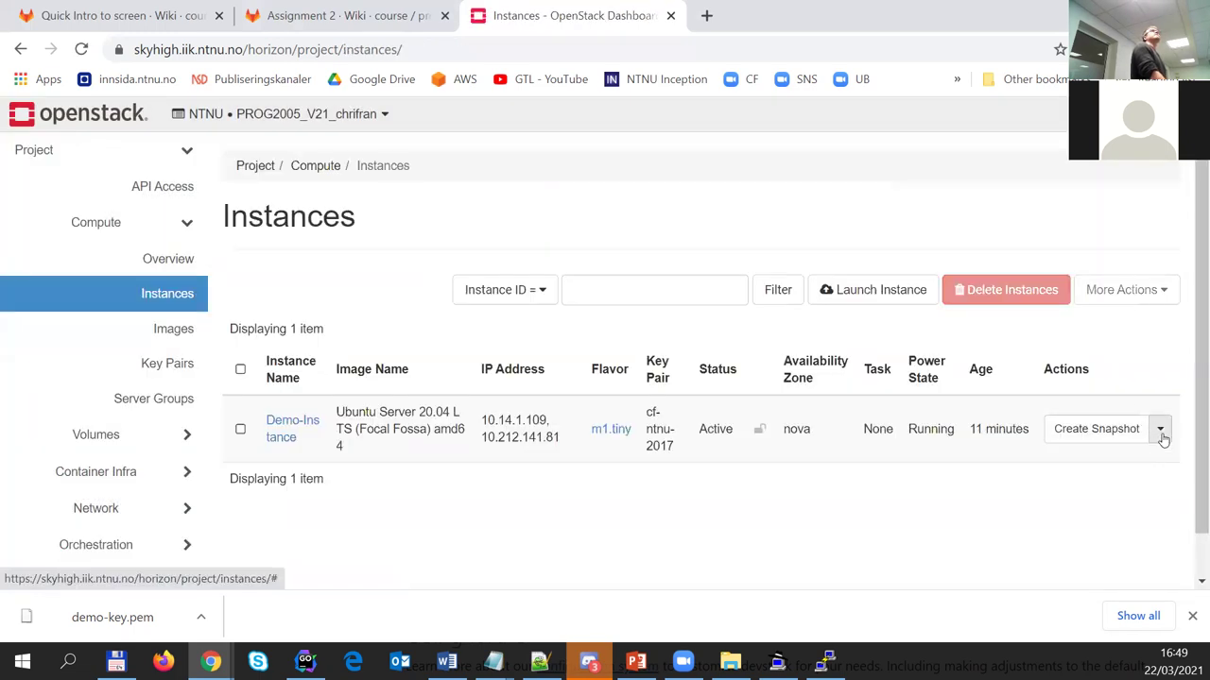
left_click(1159, 429)
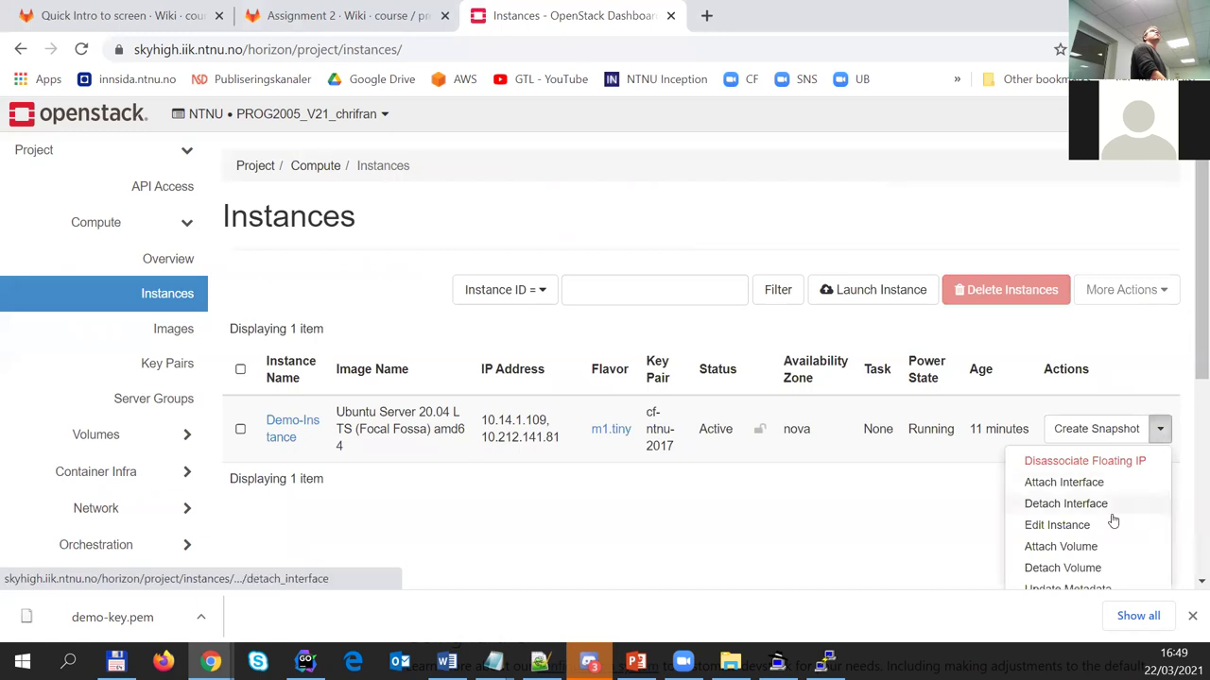
scroll(1113, 521, "down", 3)
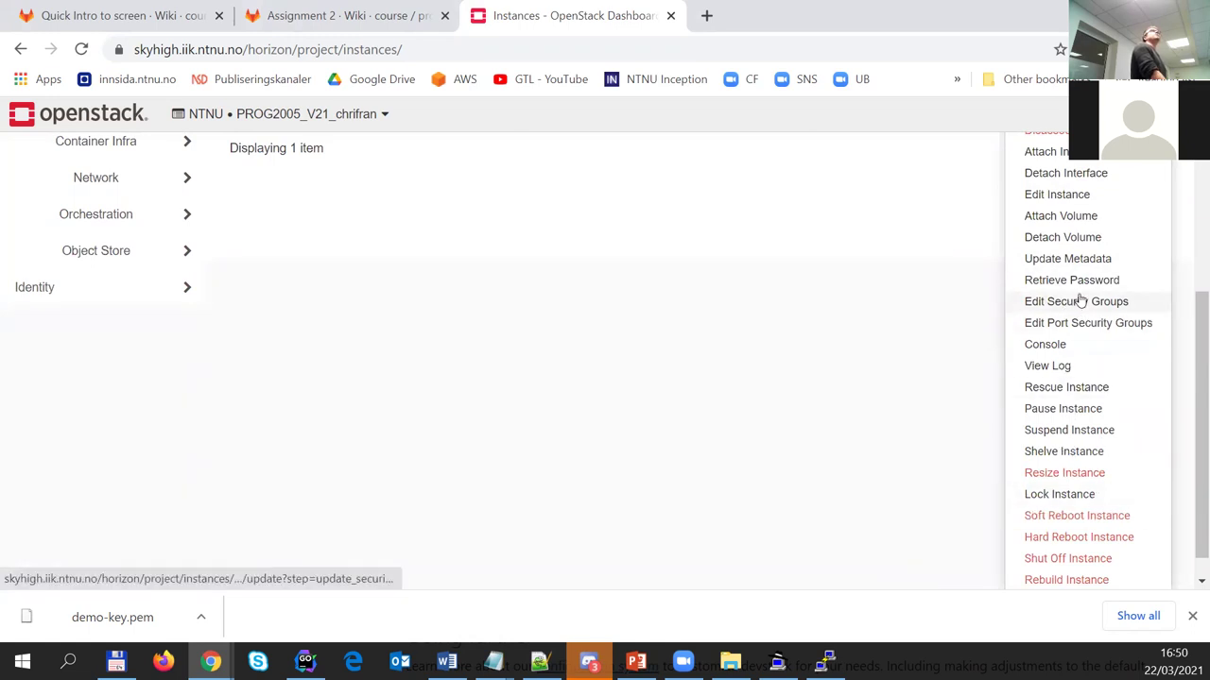
left_click(1080, 301)
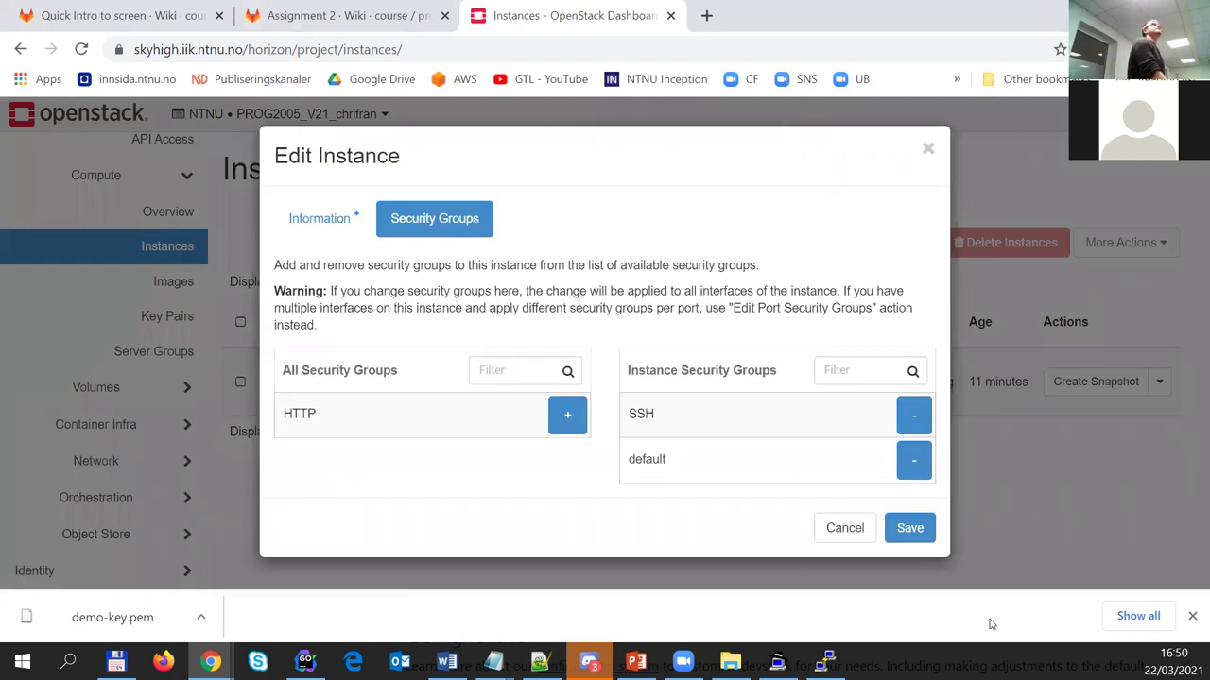
left_click(568, 418)
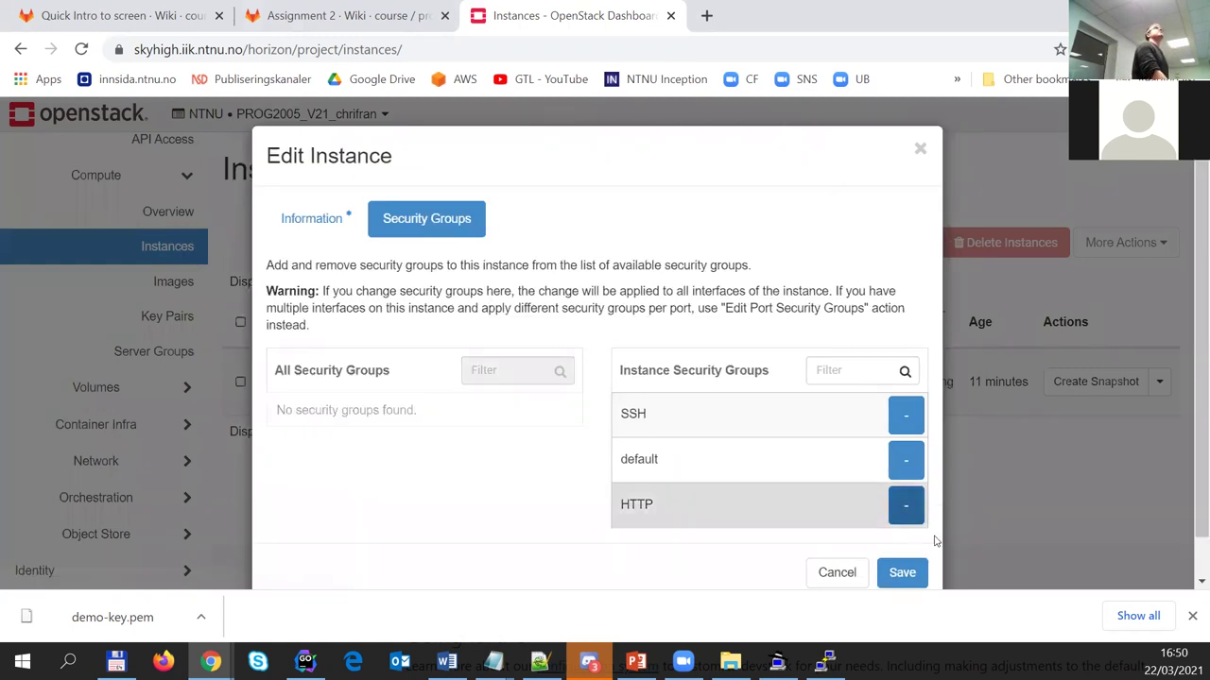
left_click(901, 573)
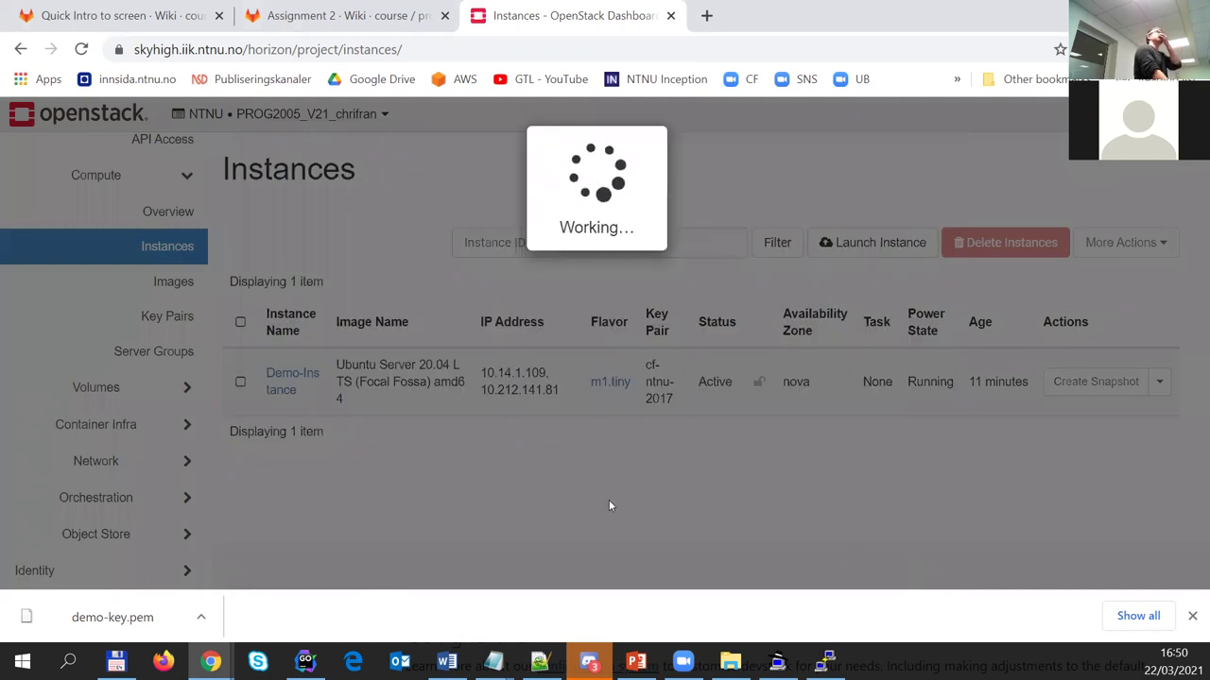
Open the instance's floating IP 10.212.141.81 in a new browser tab to check the nginx web server
left_click(825, 662)
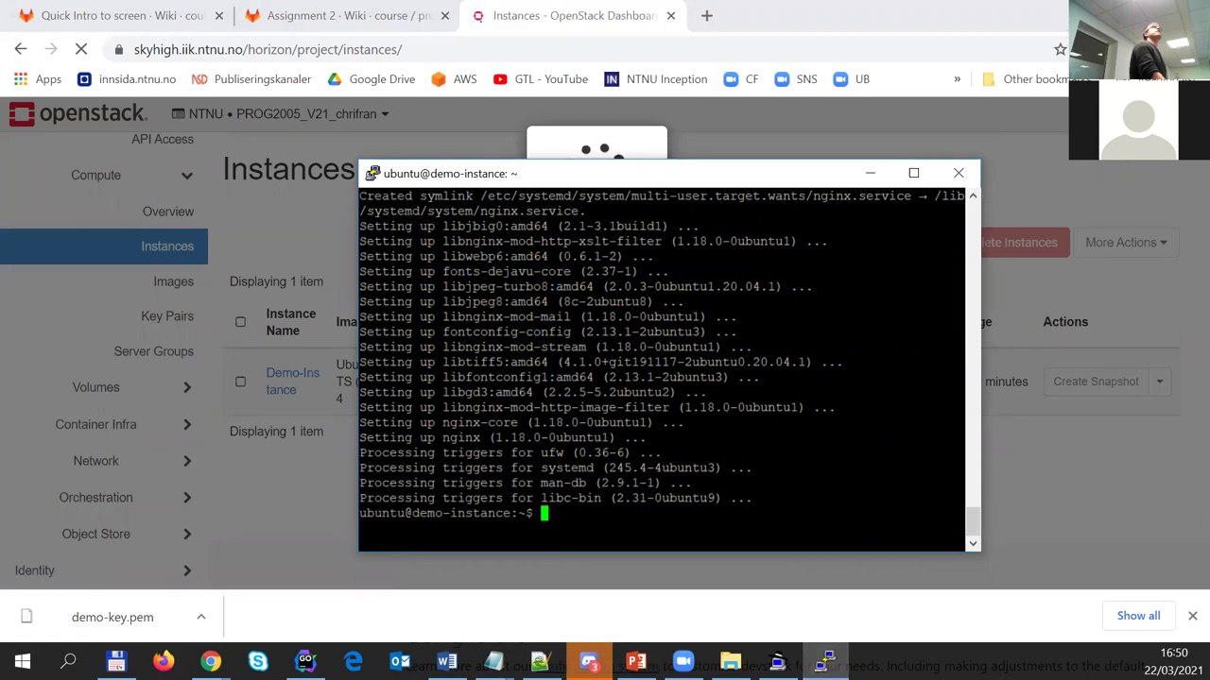
left_click(1003, 151)
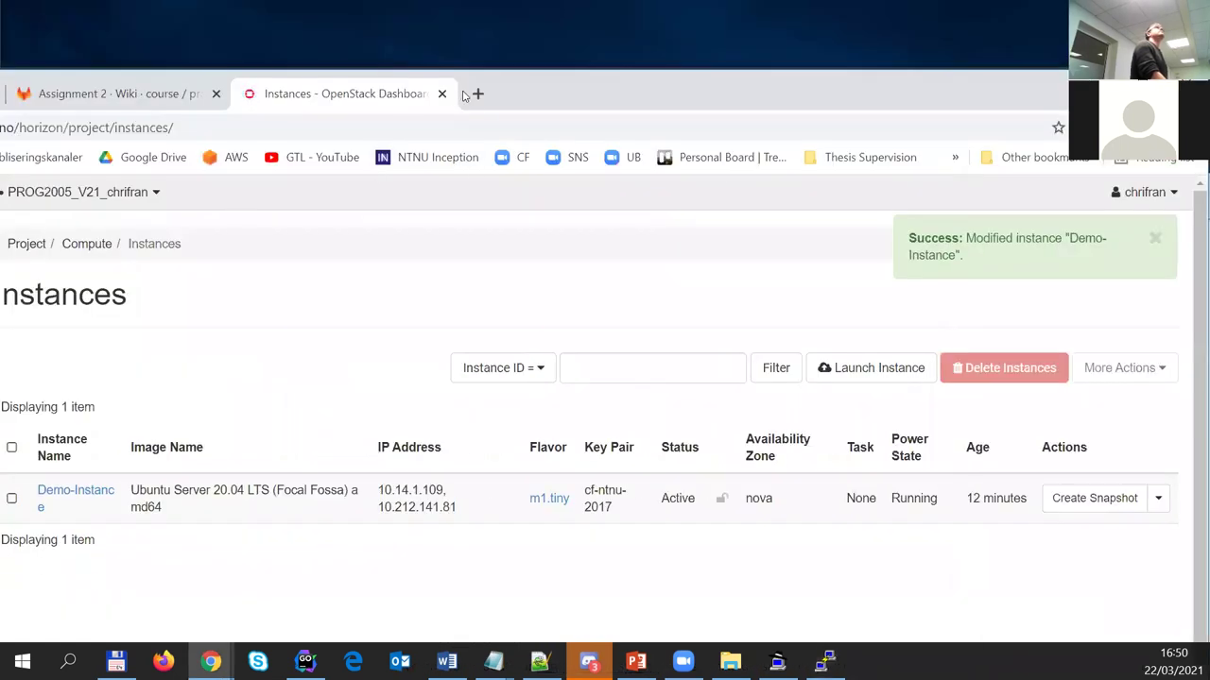
left_click(477, 95)
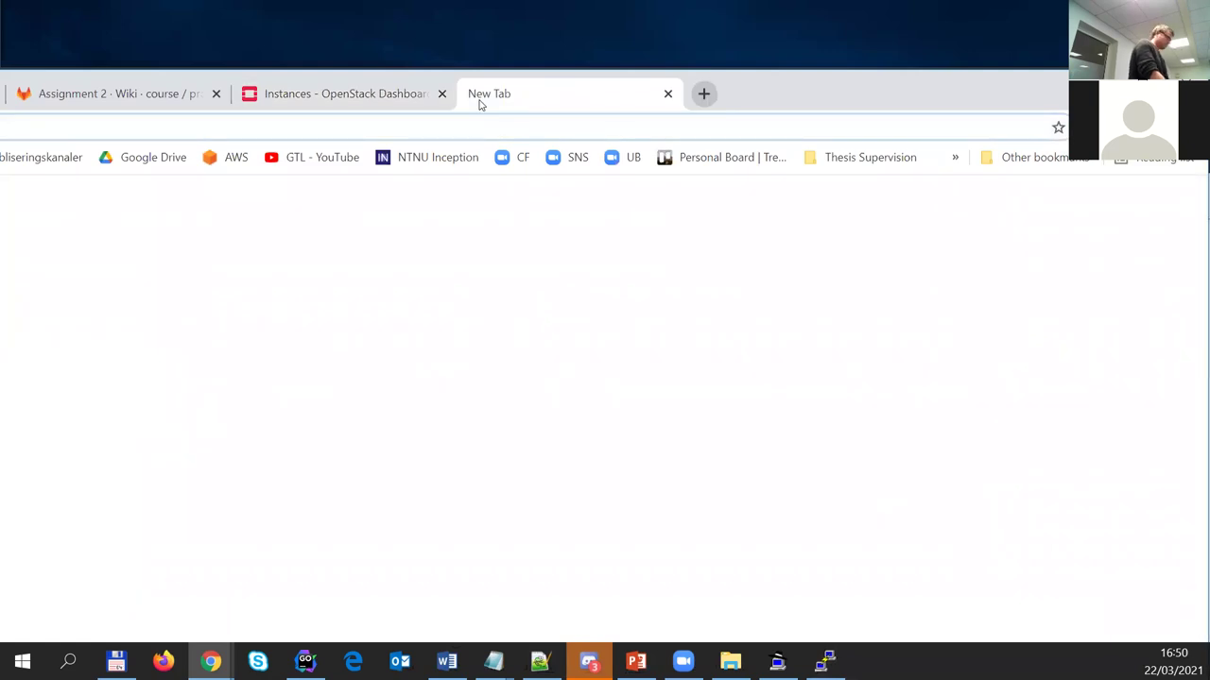
key("ctrl+v")
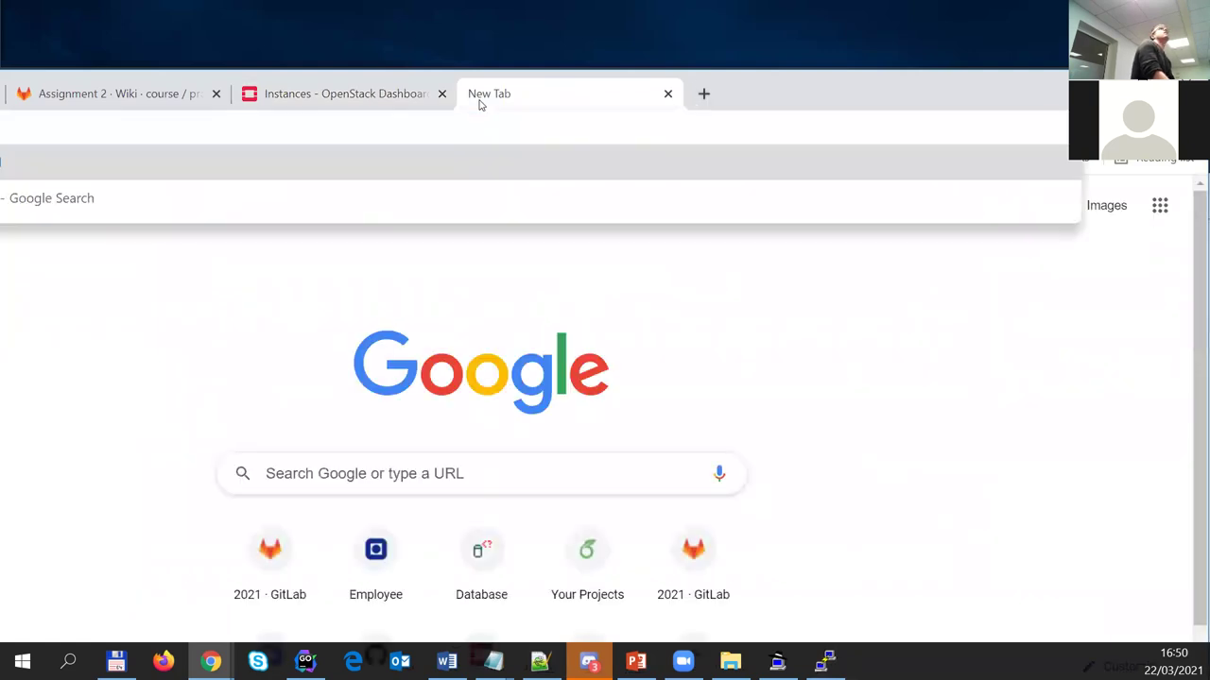
key("Return")
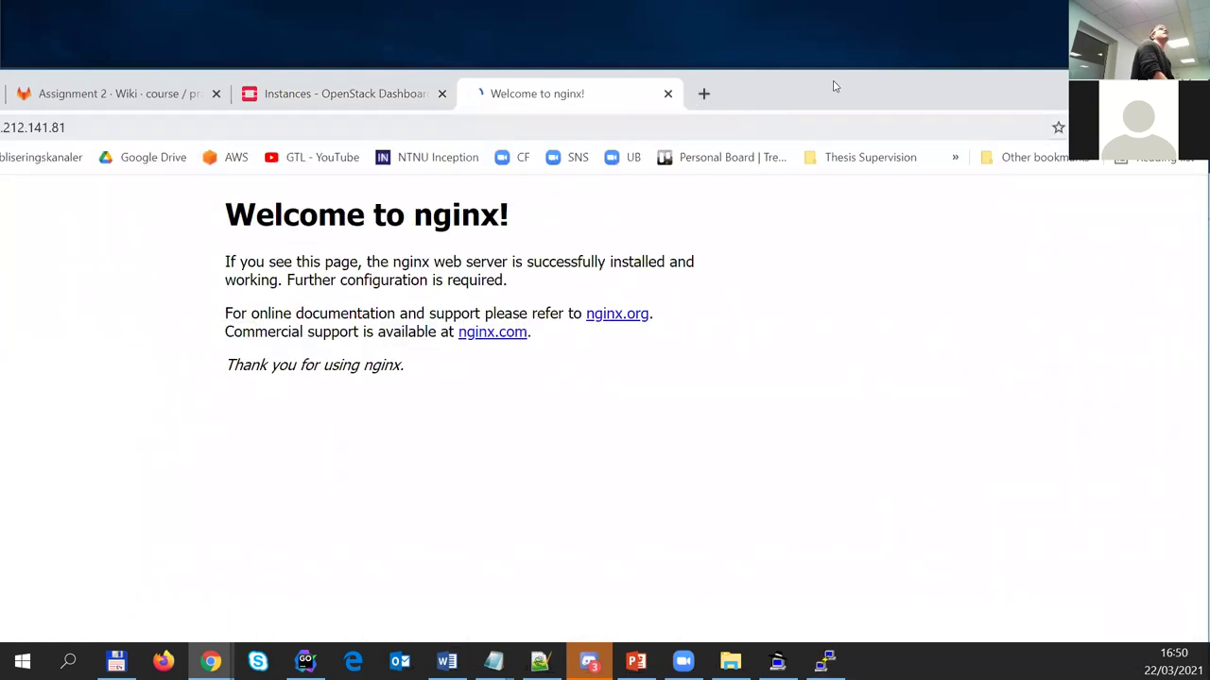
double_click(851, 90)
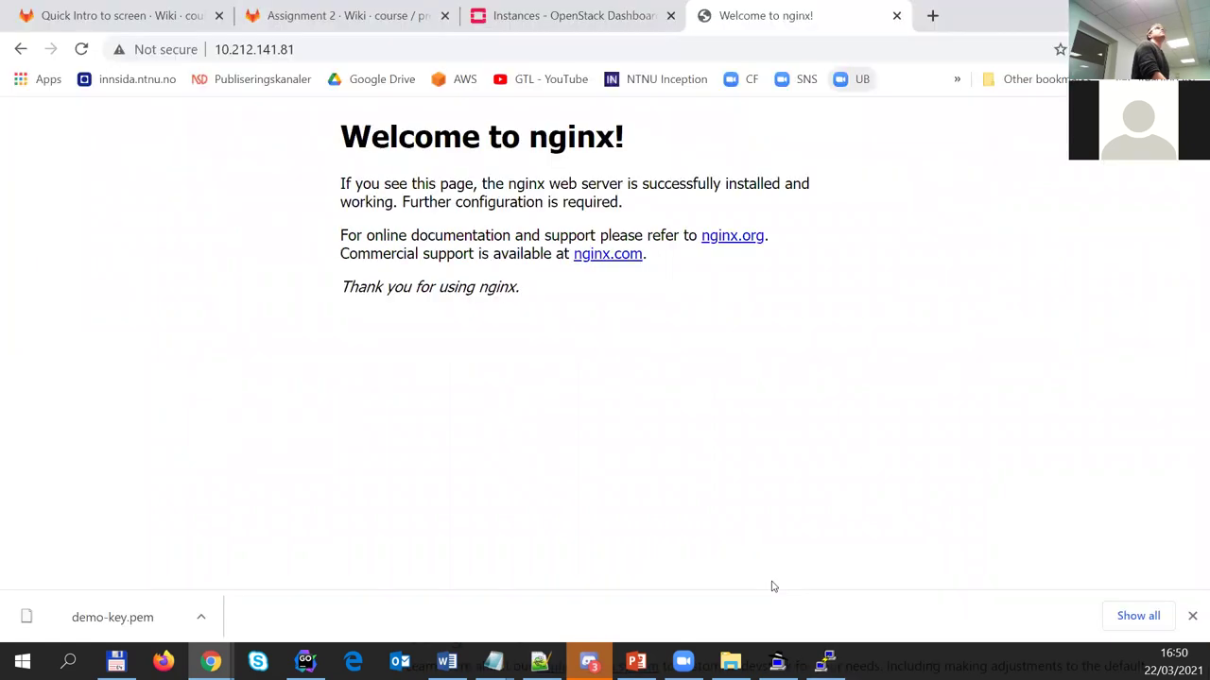
left_click(837, 655)
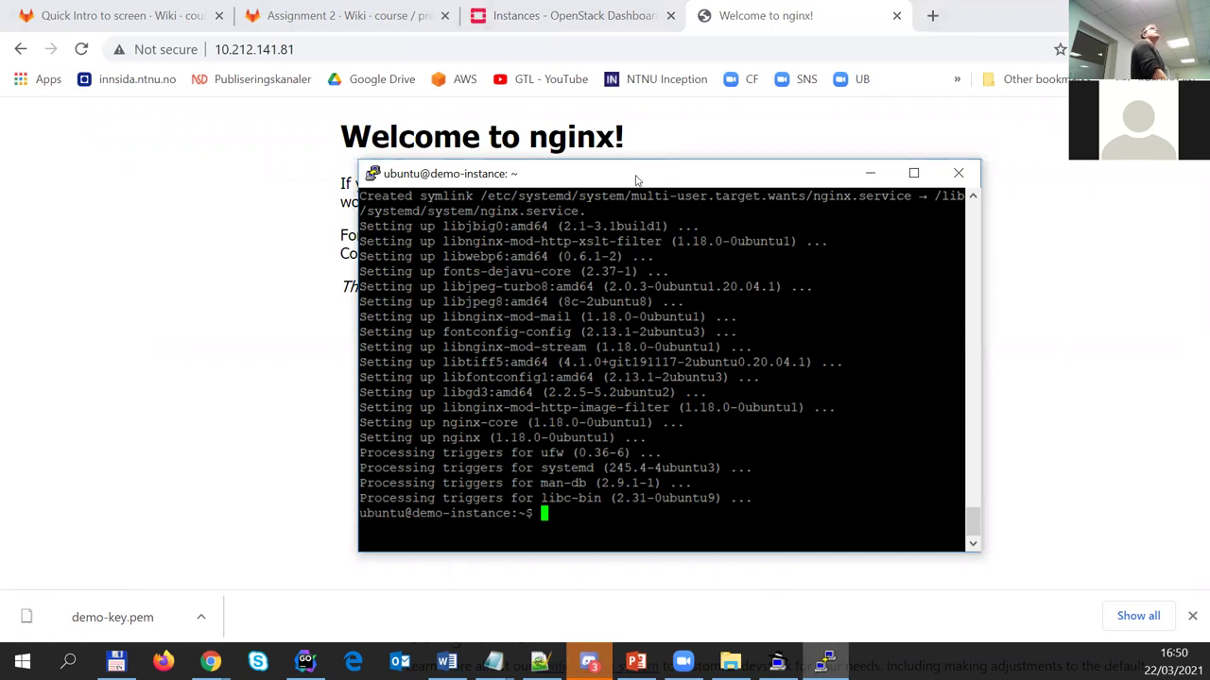
left_click_drag(636, 179, 705, 233)
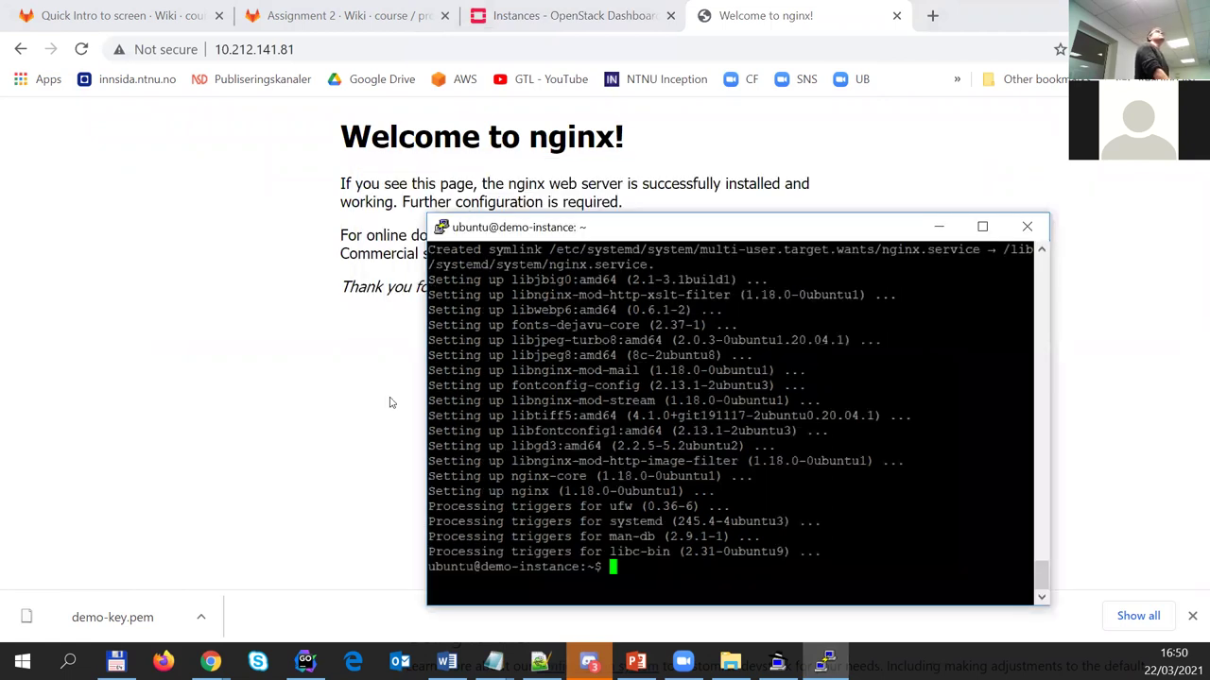
left_click(945, 227)
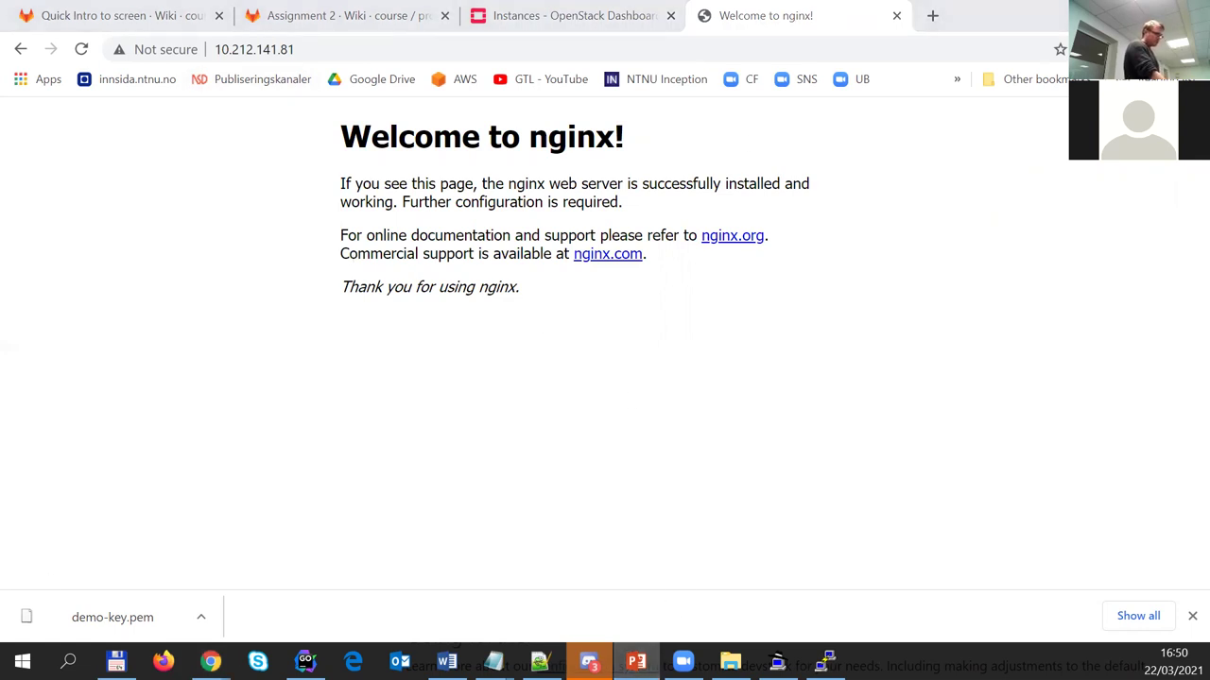
key("alt+Tab")
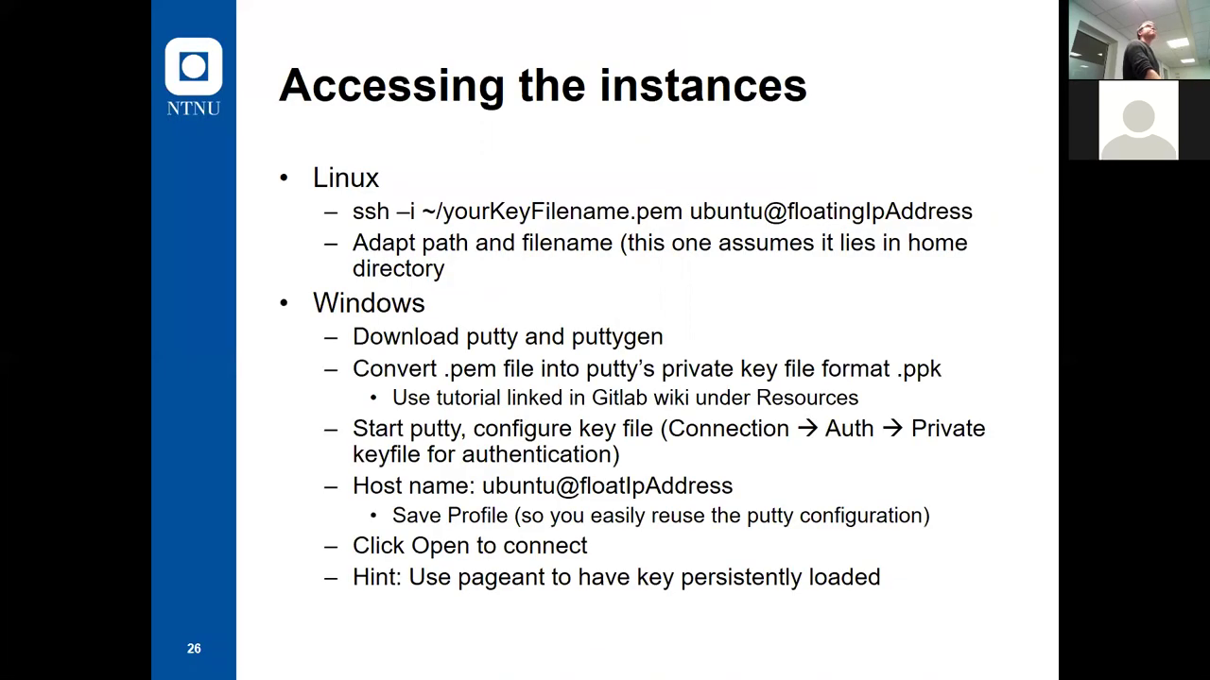
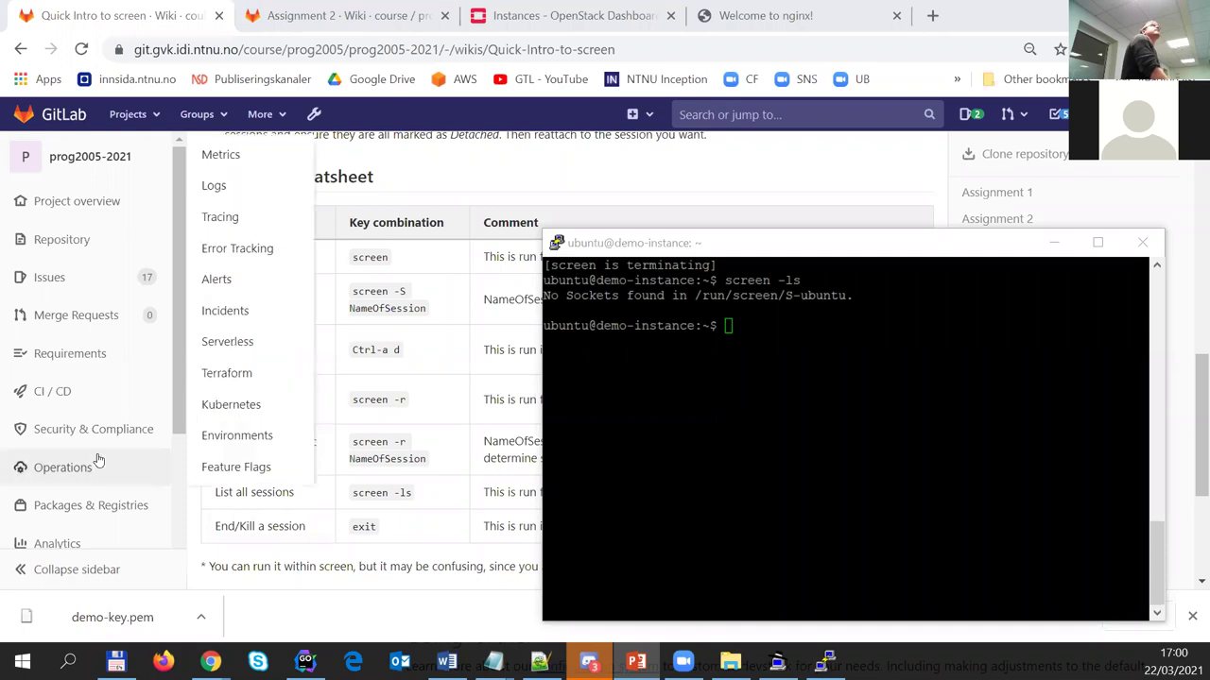
left_click(460, 259)
scroll(459, 259, "up", 15)
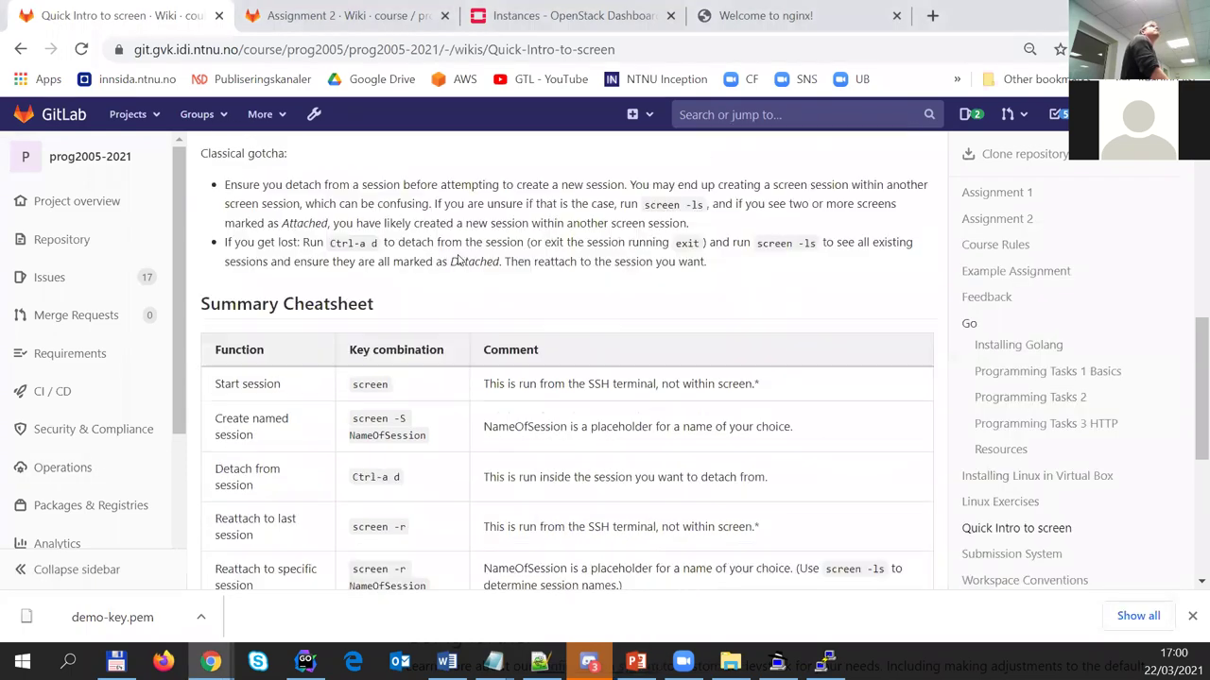
scroll(459, 259, "down", 15)
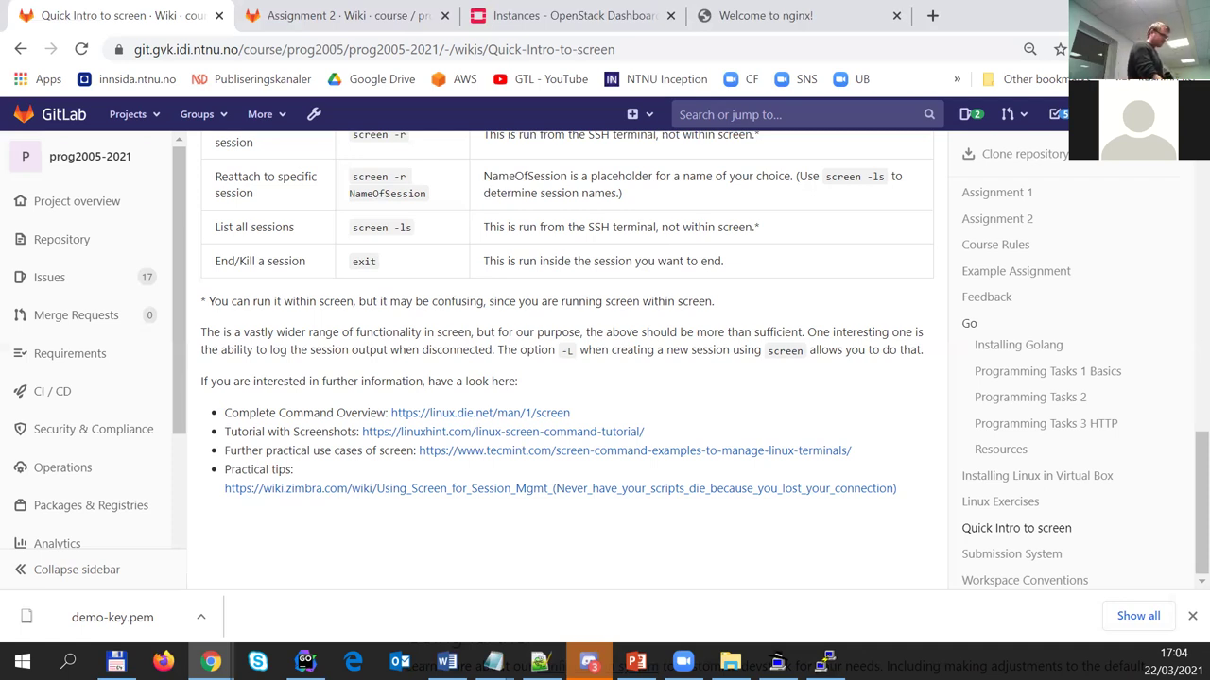
key("alt+Tab")
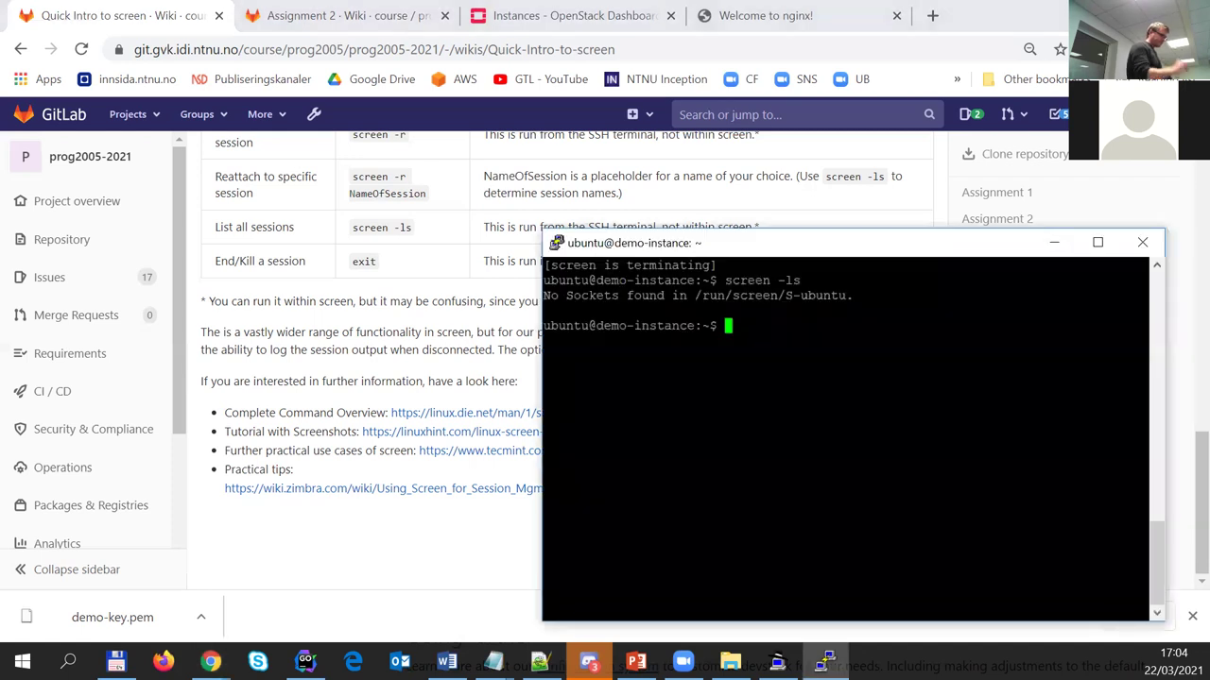
key("alt+Tab")
key("alt+Tab")
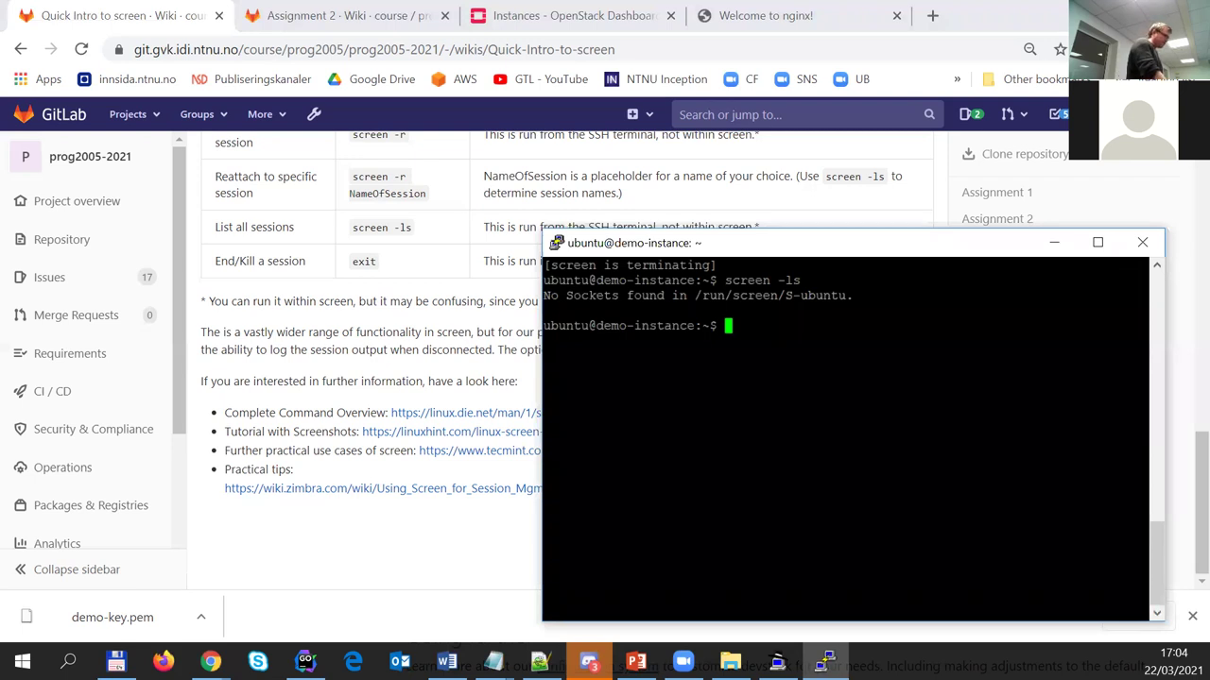
Switch to WinSCP and open the login dialog for a new session
key("alt+Tab")
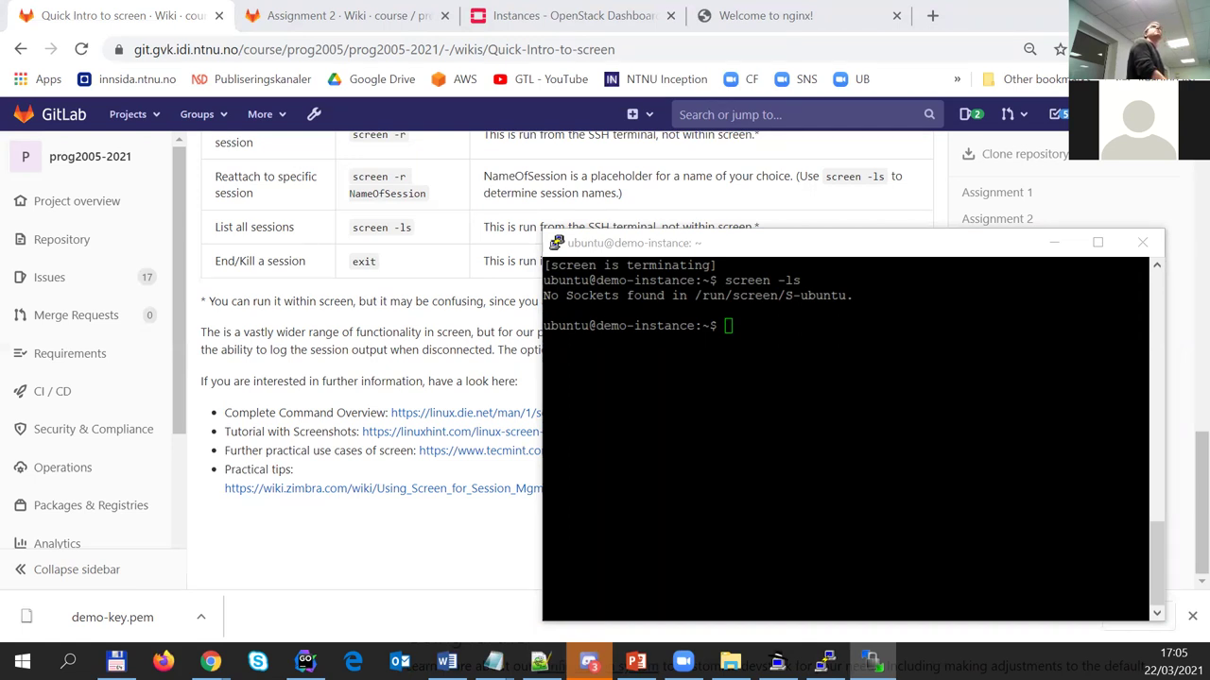
double_click(598, 211)
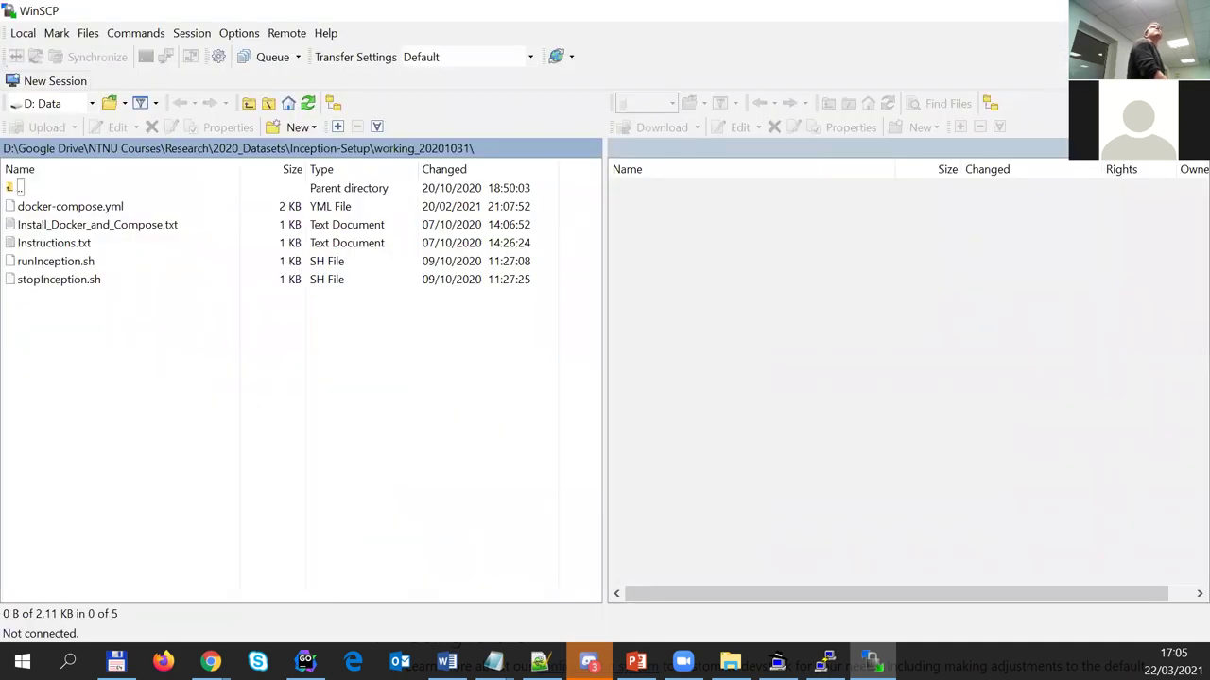
key("super+Down")
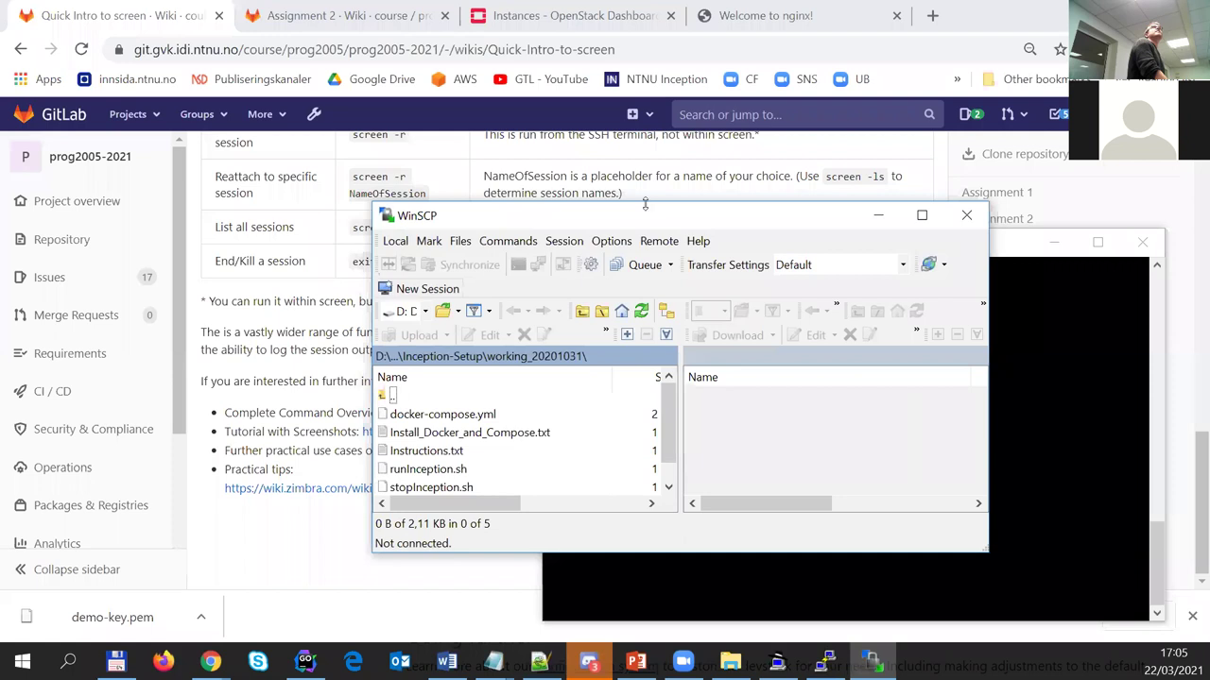
left_click(563, 241)
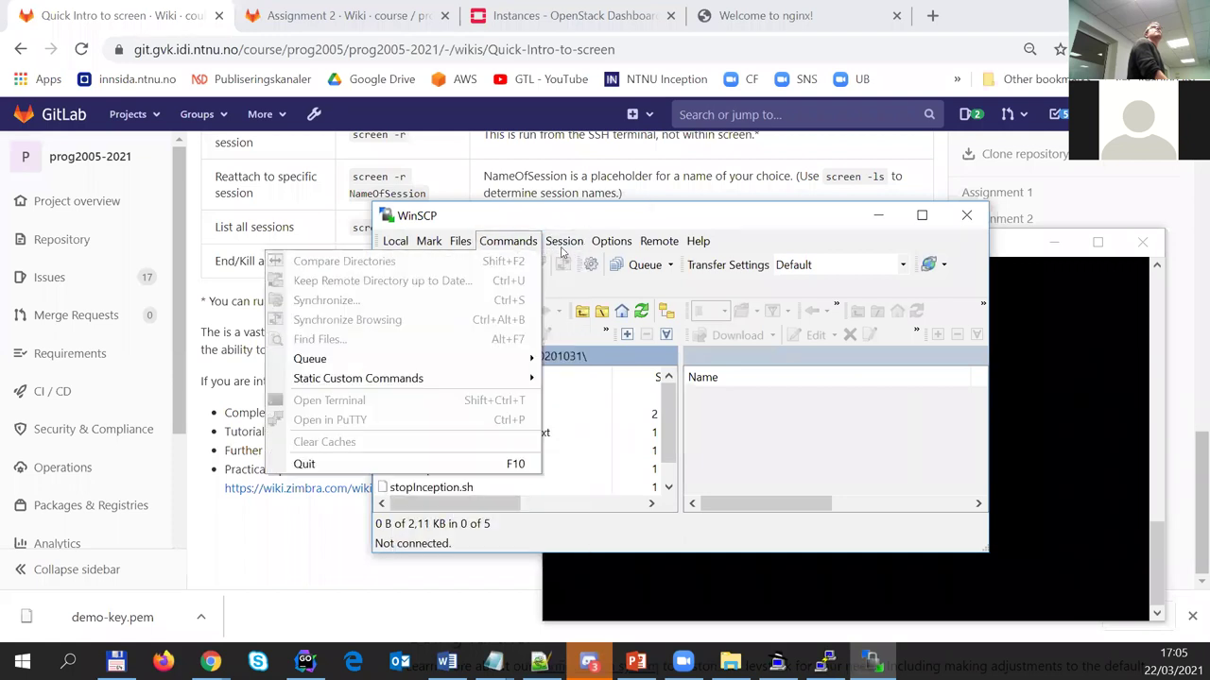
left_click(565, 265)
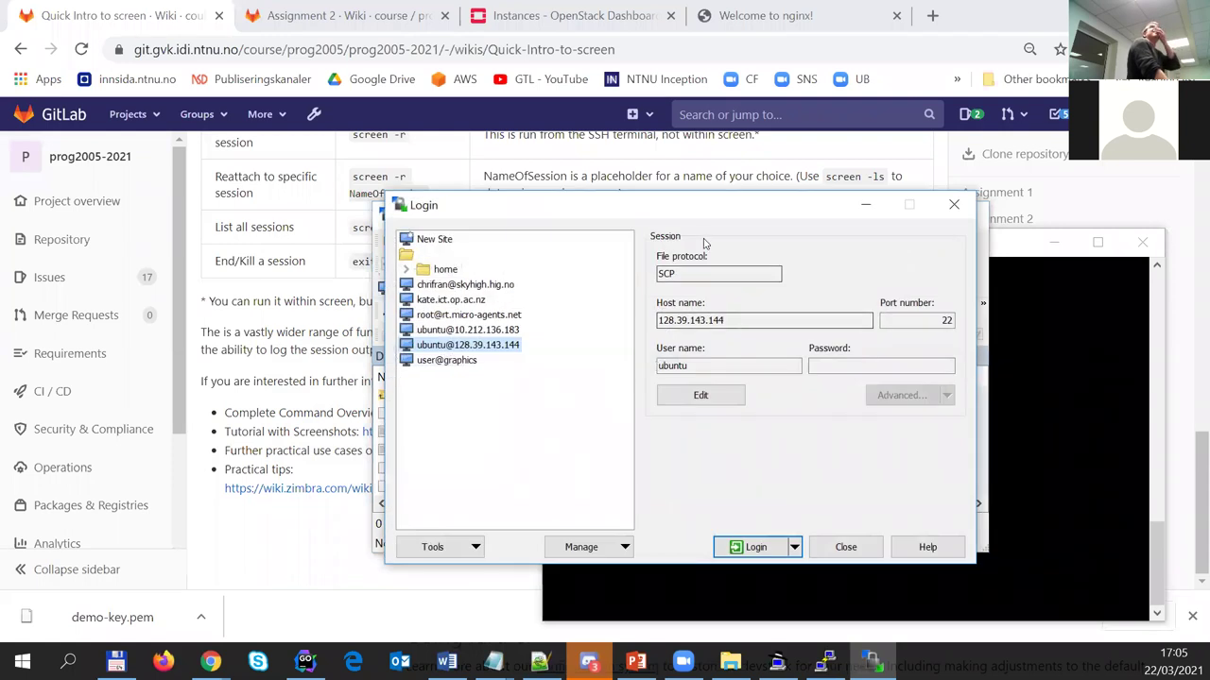
Log in to a new SFTP site at host 10.212.141.81, port 22, as user ubuntu, accepting the server's host key
left_click(434, 240)
left_click(757, 319)
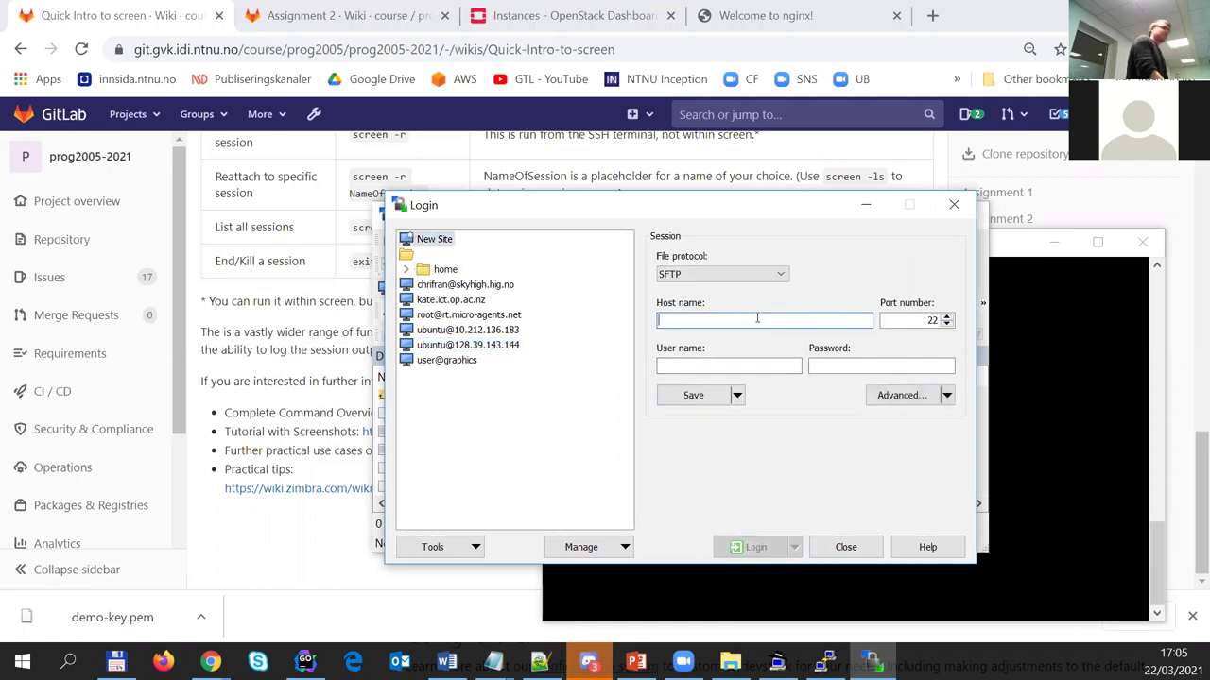
type("10.212.141.81")
key("Tab")
key("Tab")
type("ubuntu")
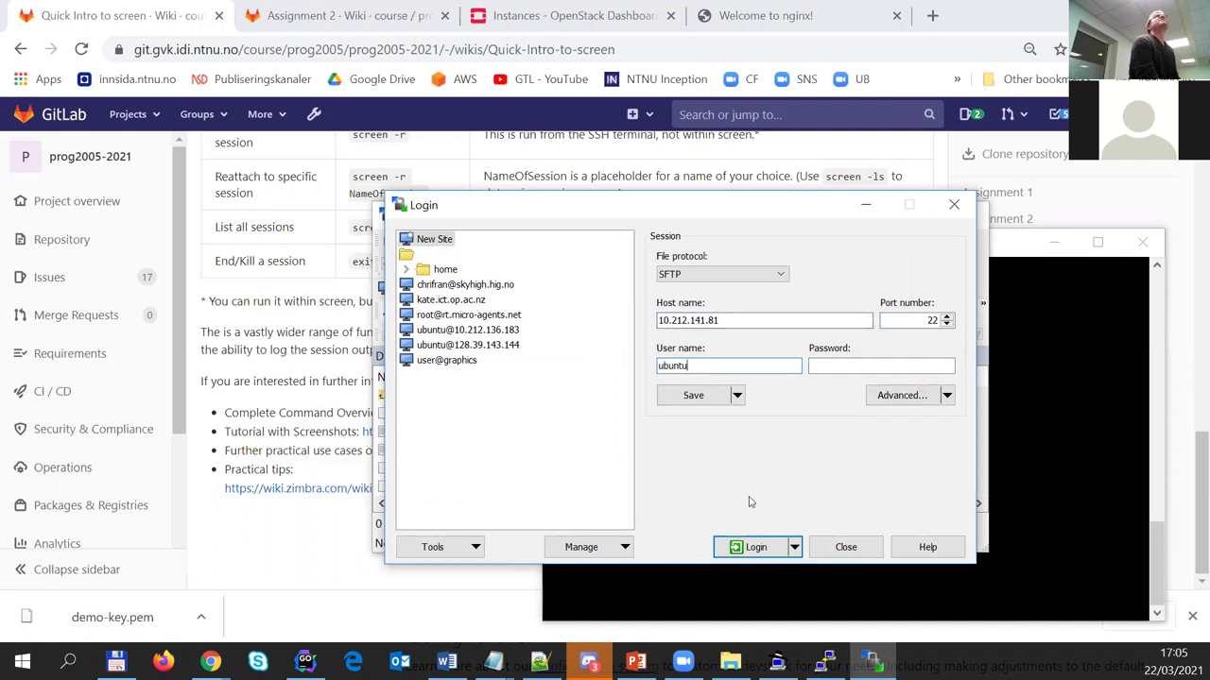
left_click(746, 548)
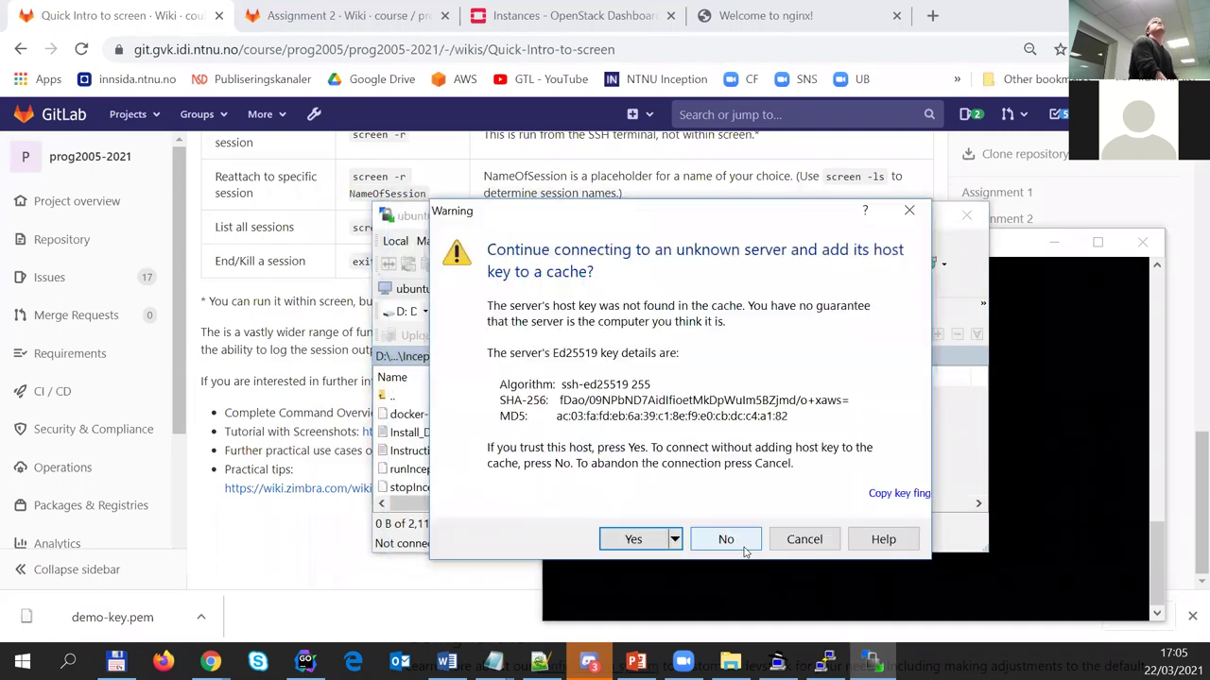
left_click(633, 539)
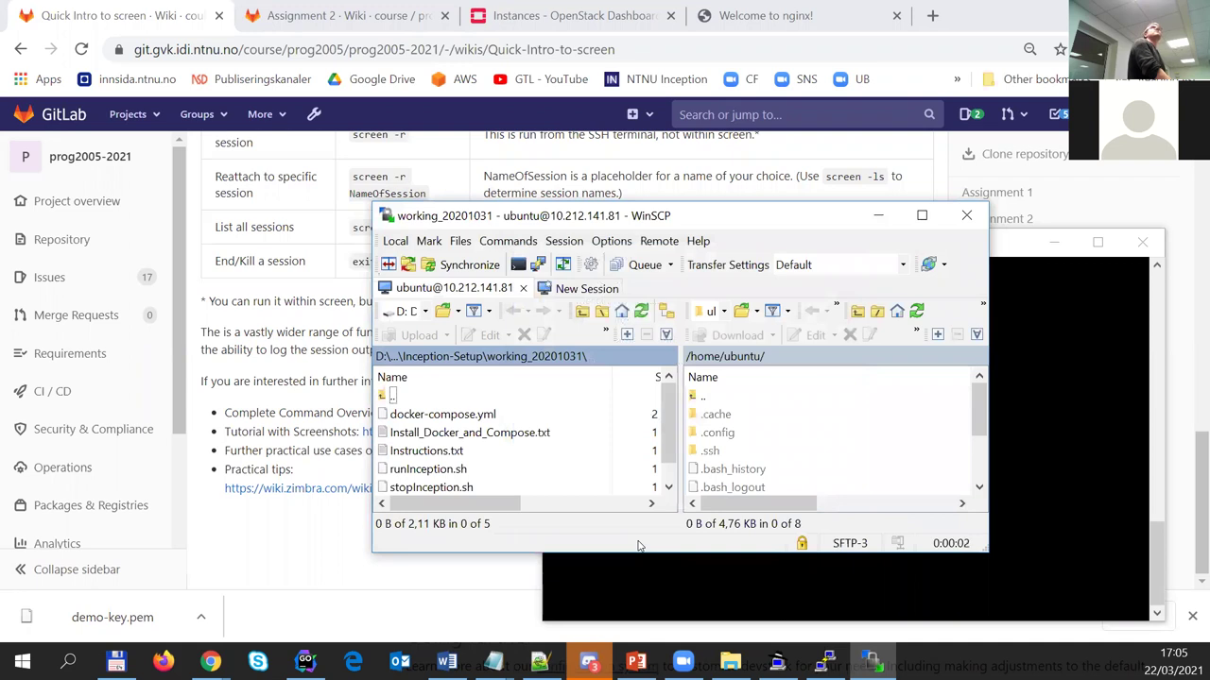
Enlarge the WinSCP window and browse the remote side up from /home/ubuntu to the root directory
double_click(720, 216)
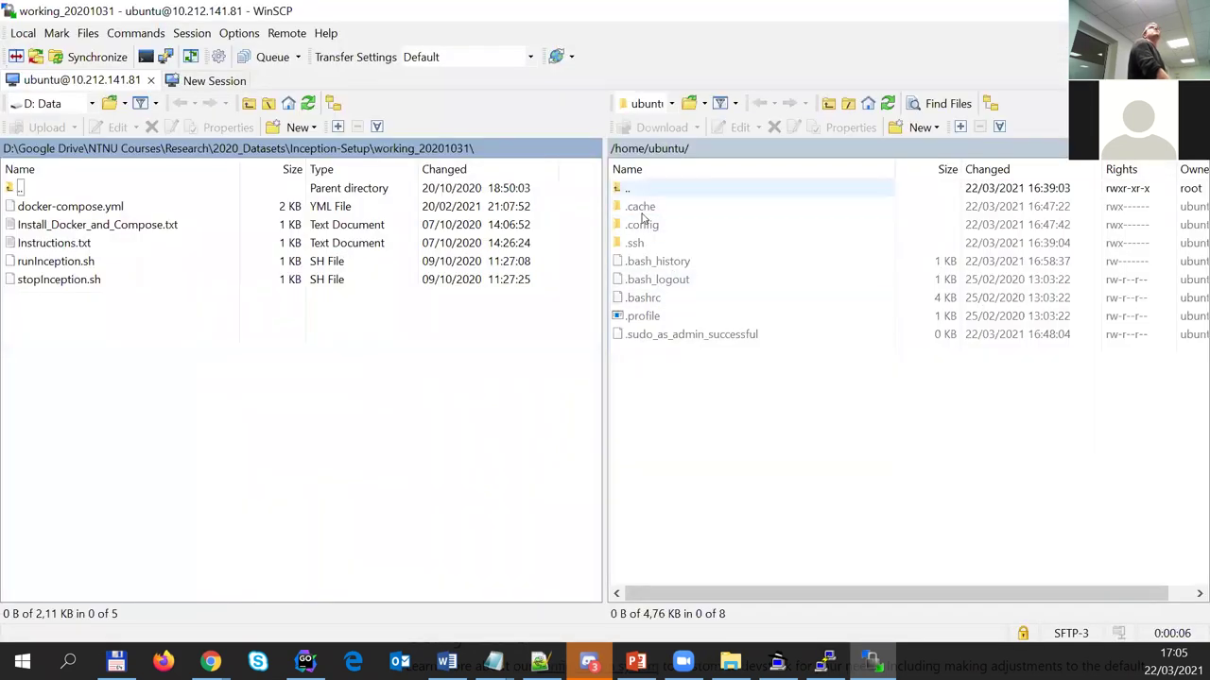
left_click(643, 190)
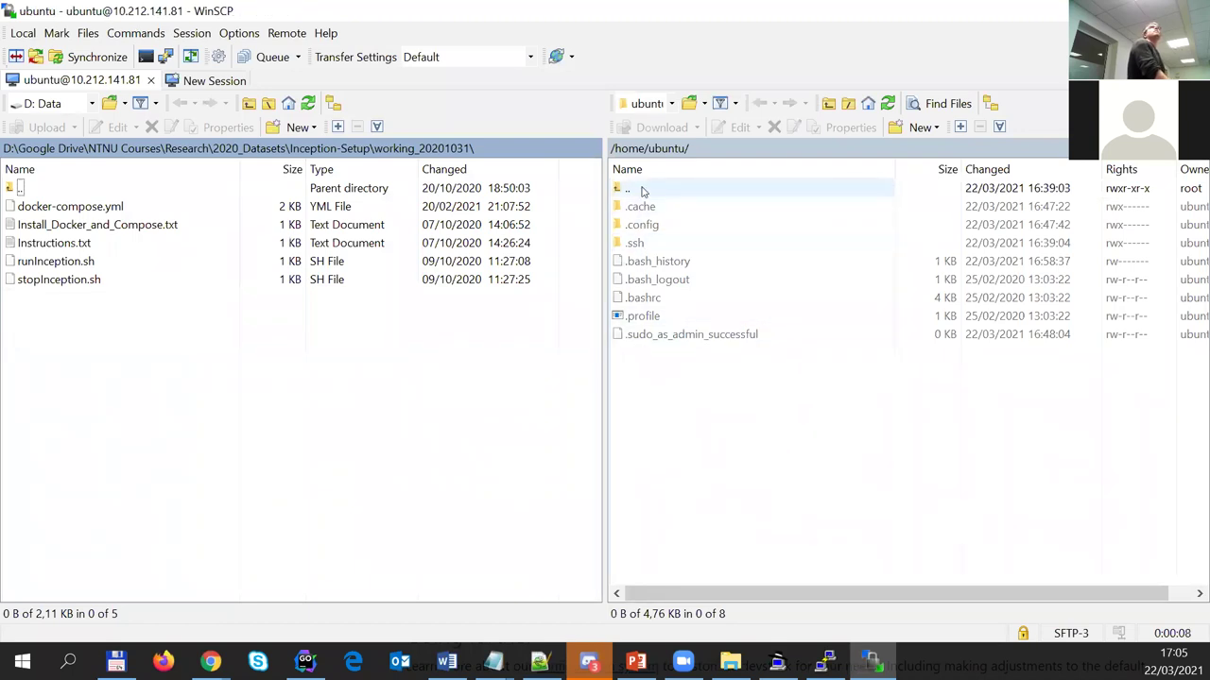
double_click(643, 190)
double_click(643, 190)
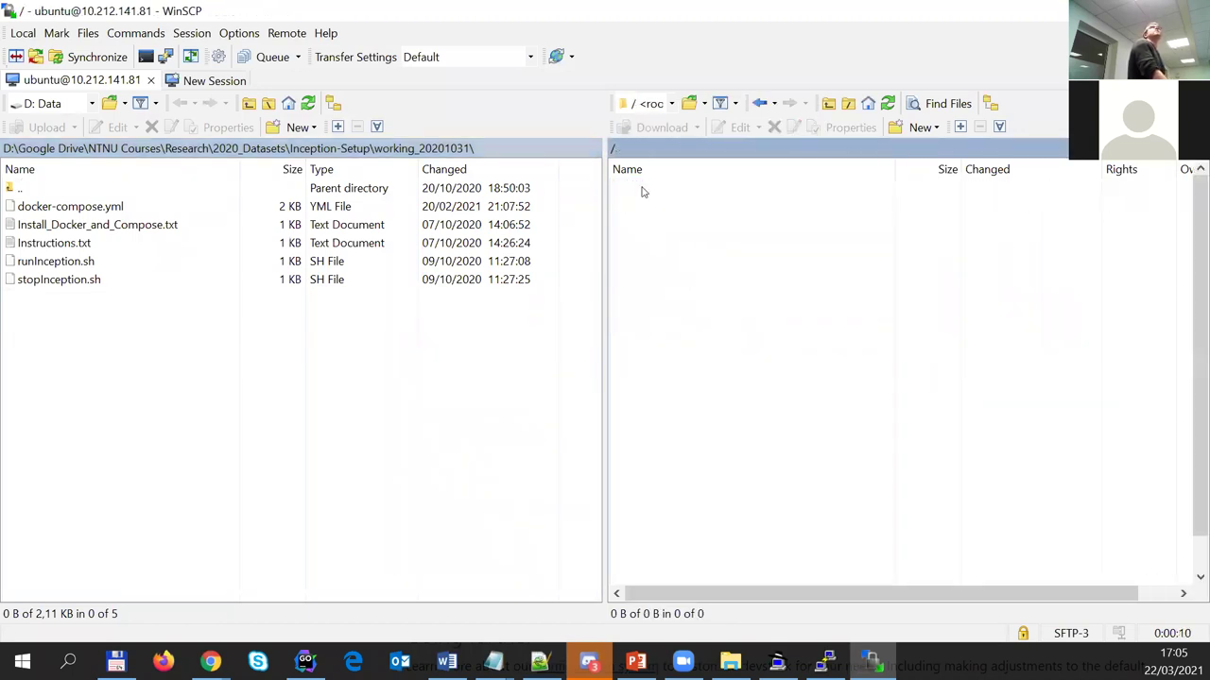
key("Down")
key("Down")
key("Down")
key("Up")
key("Up")
key("Up")
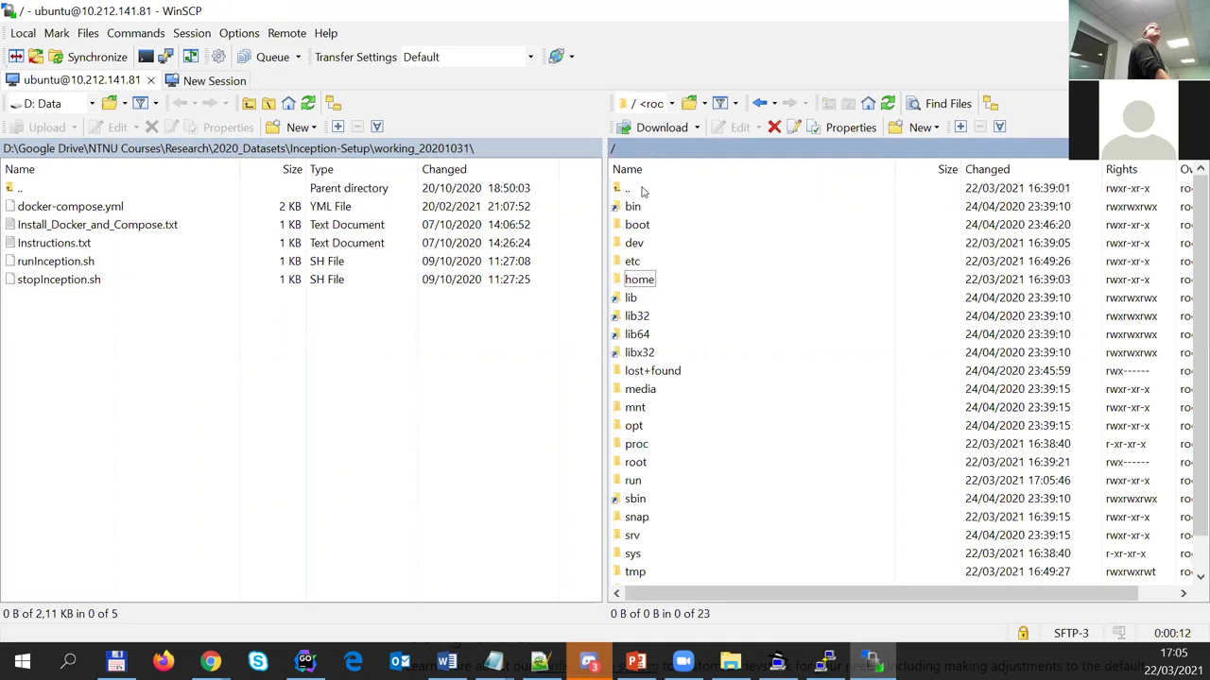
Navigate the remote side from the root directory back into /home/ubuntu and look through its entries
key("Return")
key("Down")
key("Return")
key("Down")
key("Down")
key("Down")
key("Down")
key("Down")
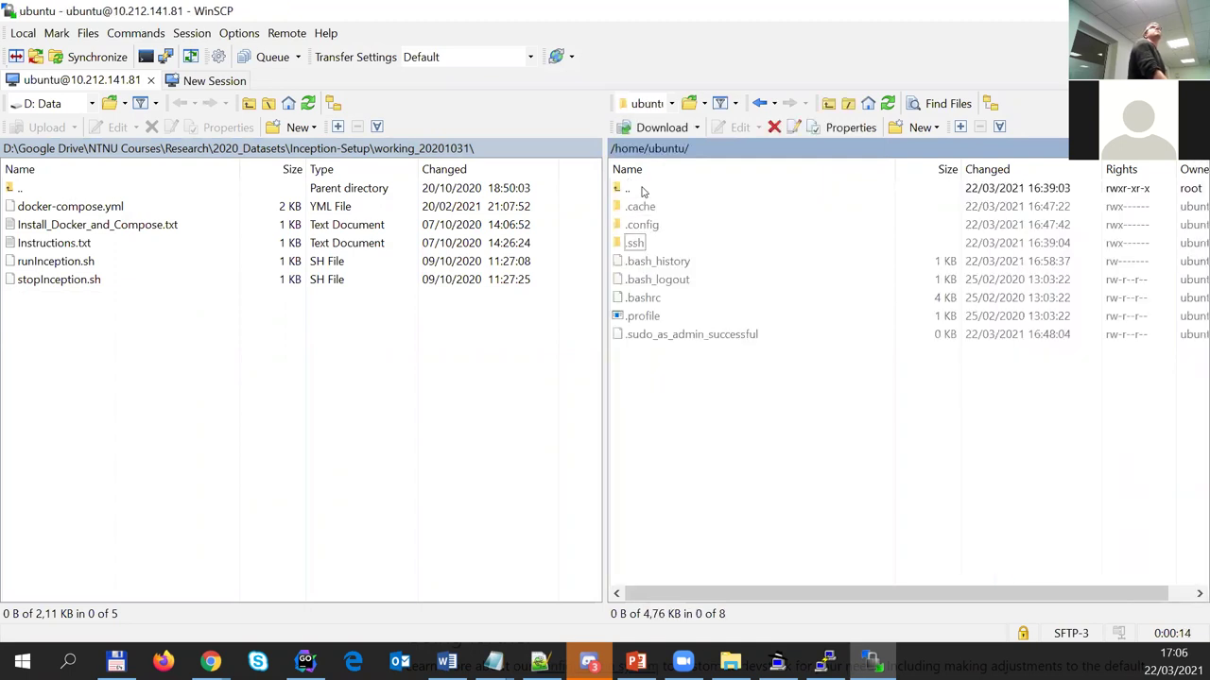
Move the remote side up from /home/ubuntu to the /home directory
key("Down")
key("Up")
key("Up")
key("Up")
key("Up")
key("Up")
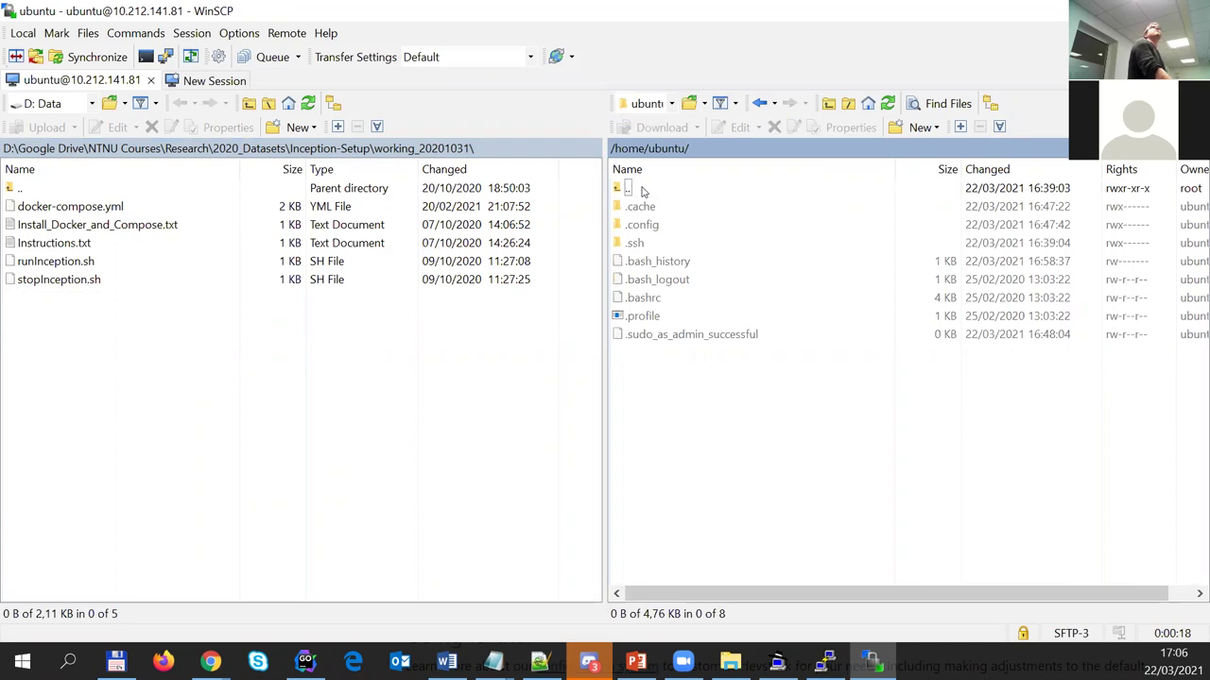
key("Return")
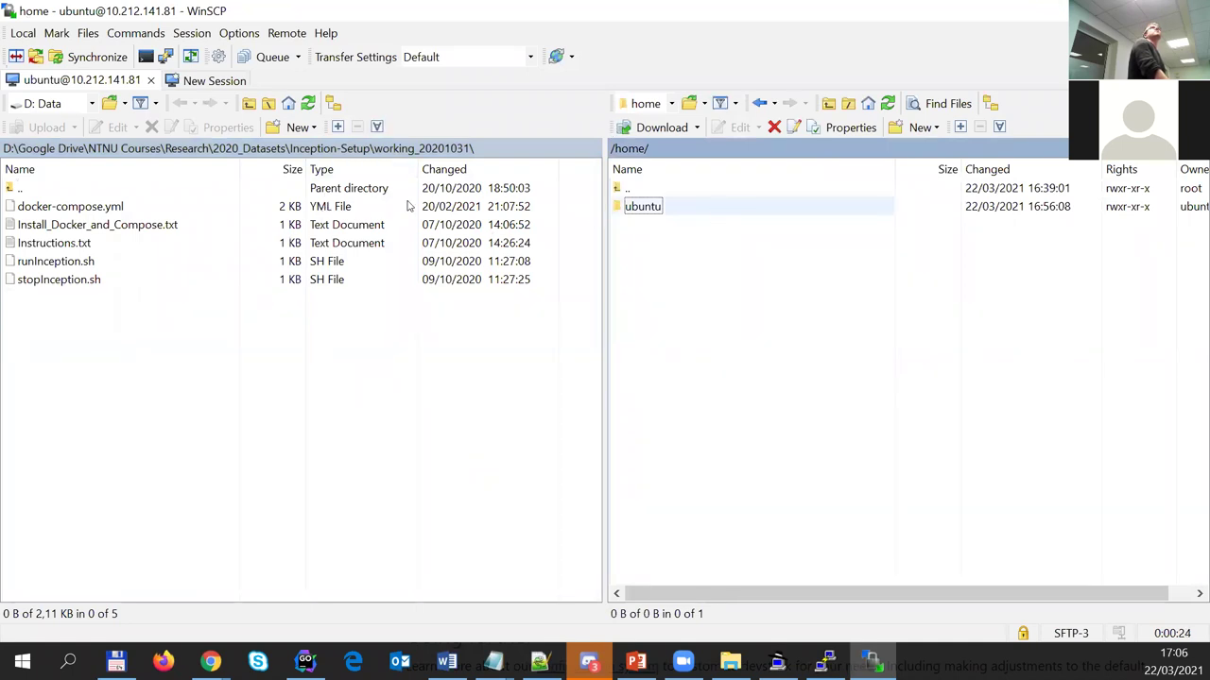
Restore the WinSCP window to its smaller size, close the active session without starting a new one, and exit WinSCP
double_click(1056, 14)
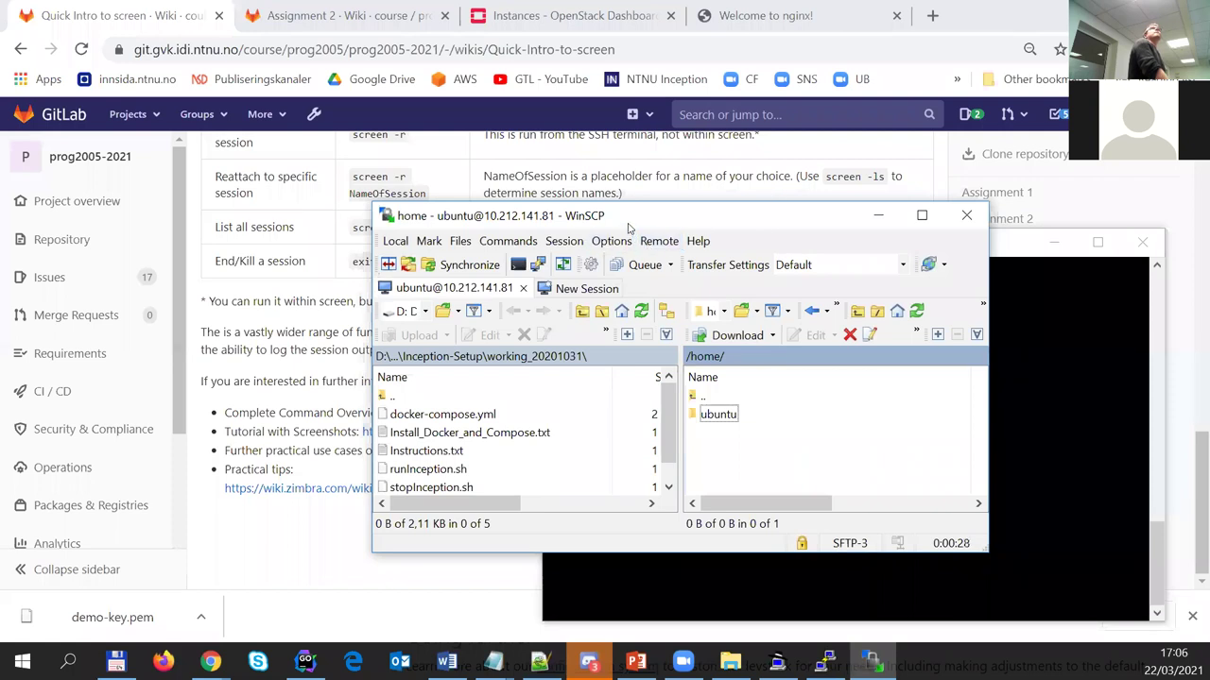
left_click(562, 242)
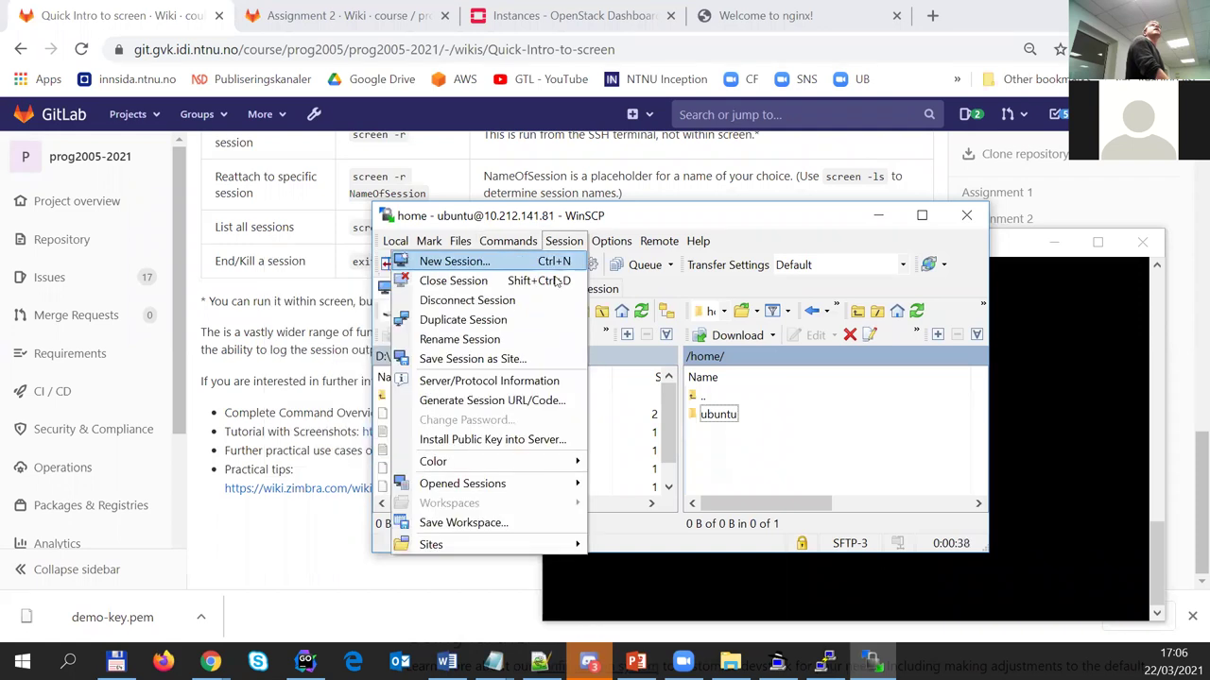
left_click(556, 283)
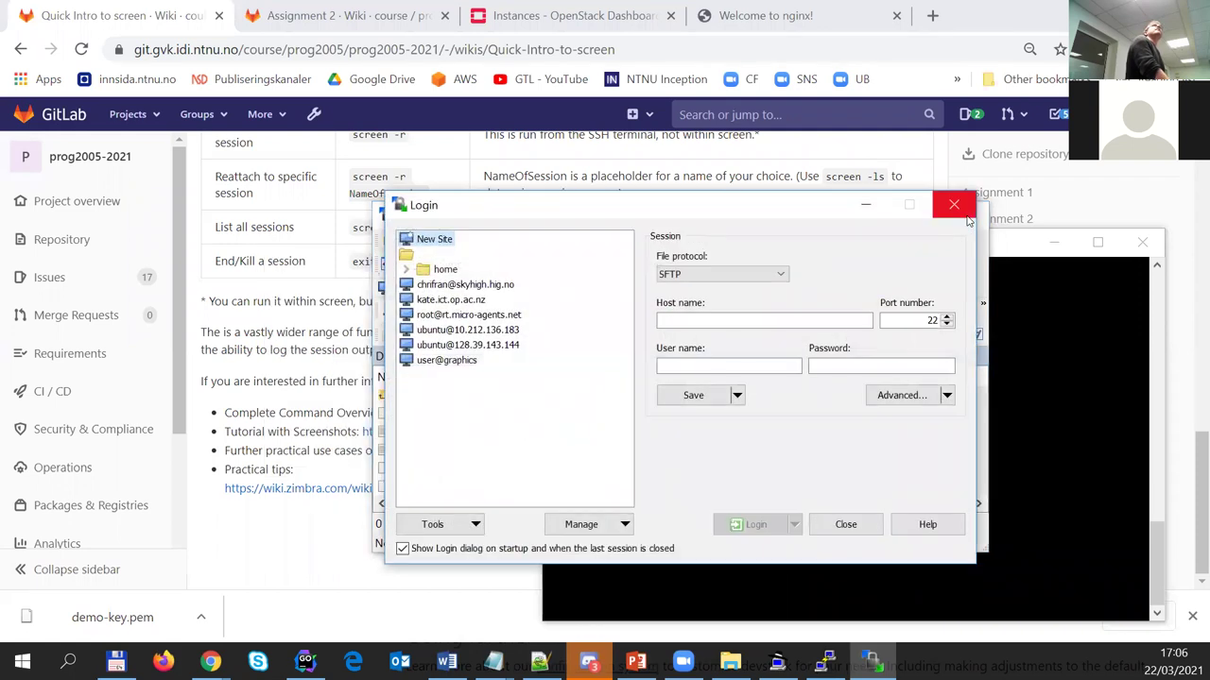
left_click(846, 525)
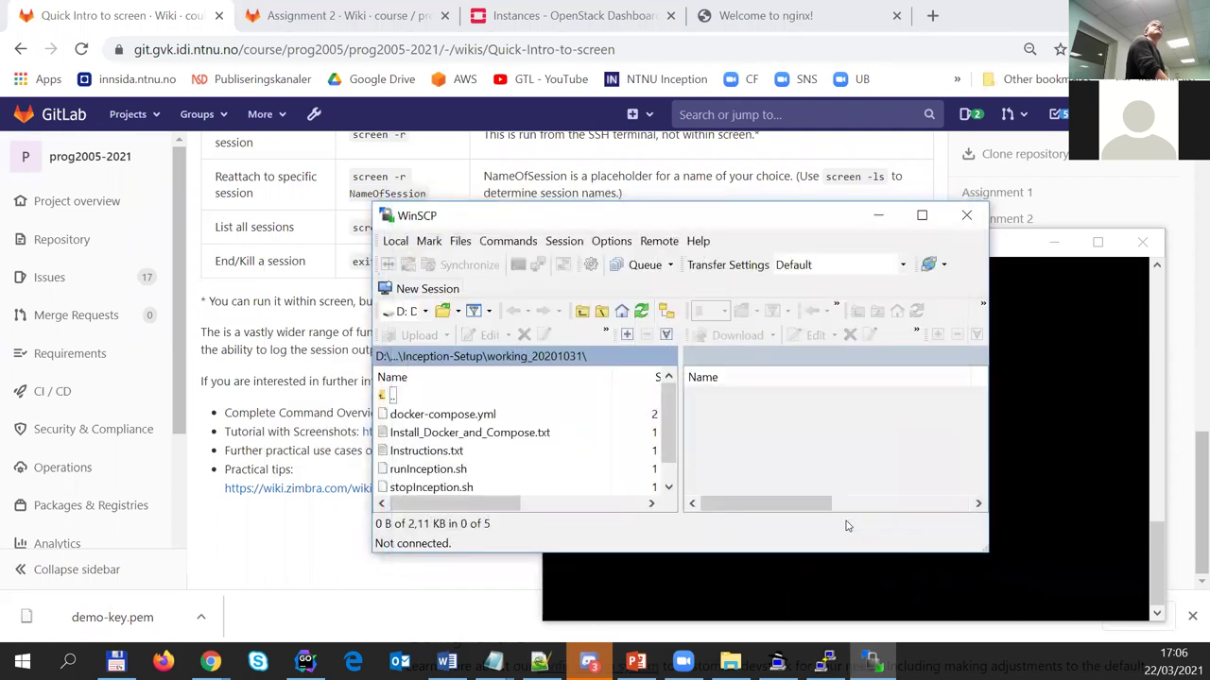
left_click(966, 216)
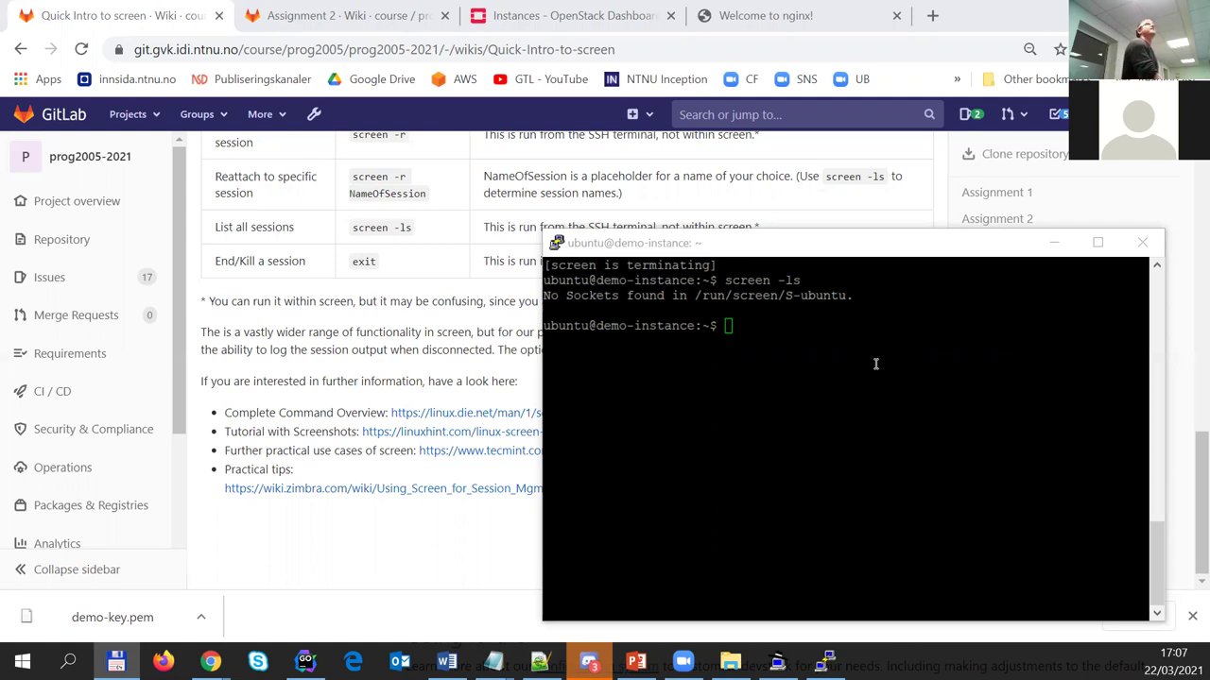
Switch to the browser and open the prog2005-2021 course wiki's Home page
left_click(364, 412)
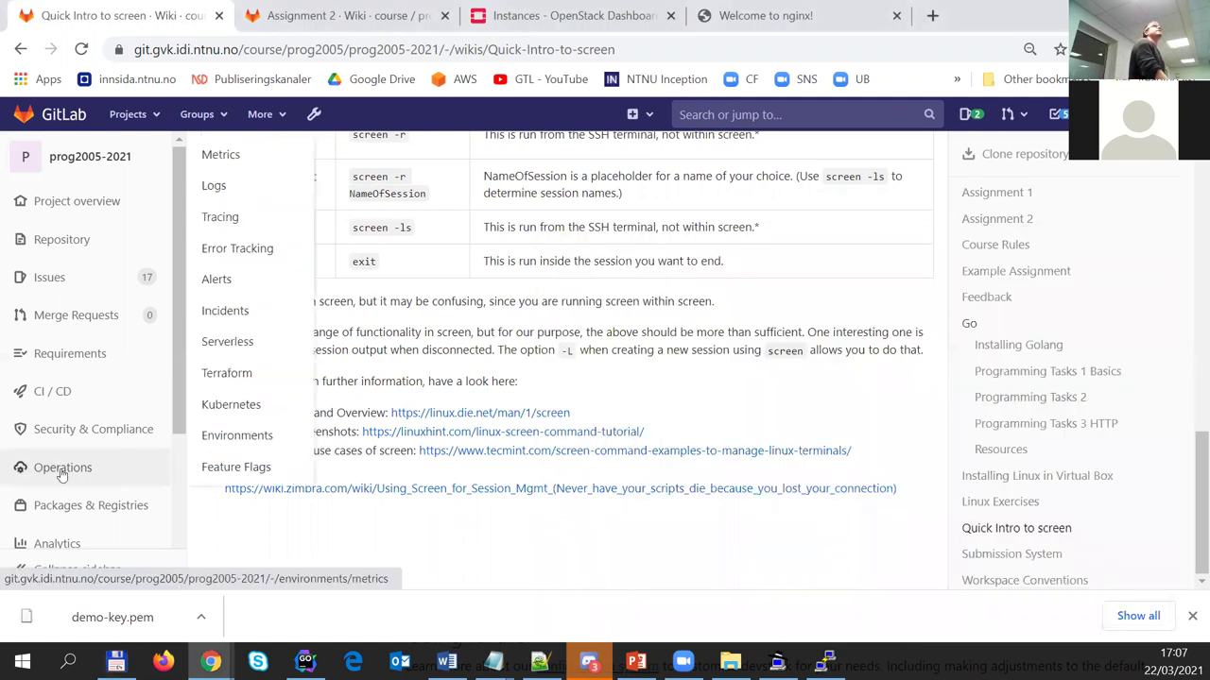
scroll(47, 425, "down", 2)
left_click(66, 407)
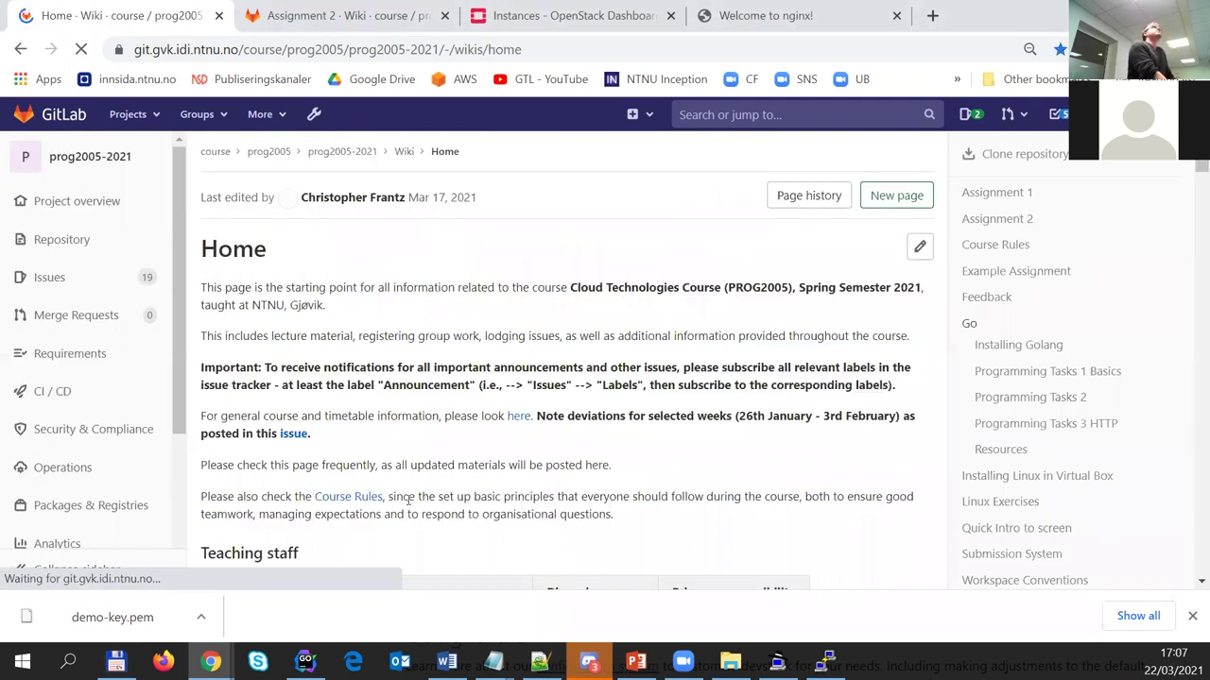
Examine the wiki Home page's OpenStack resources, Software Setup, Lectures and Dates/Deadlines sections
scroll(408, 506, "down", 5)
scroll(408, 505, "down", 5)
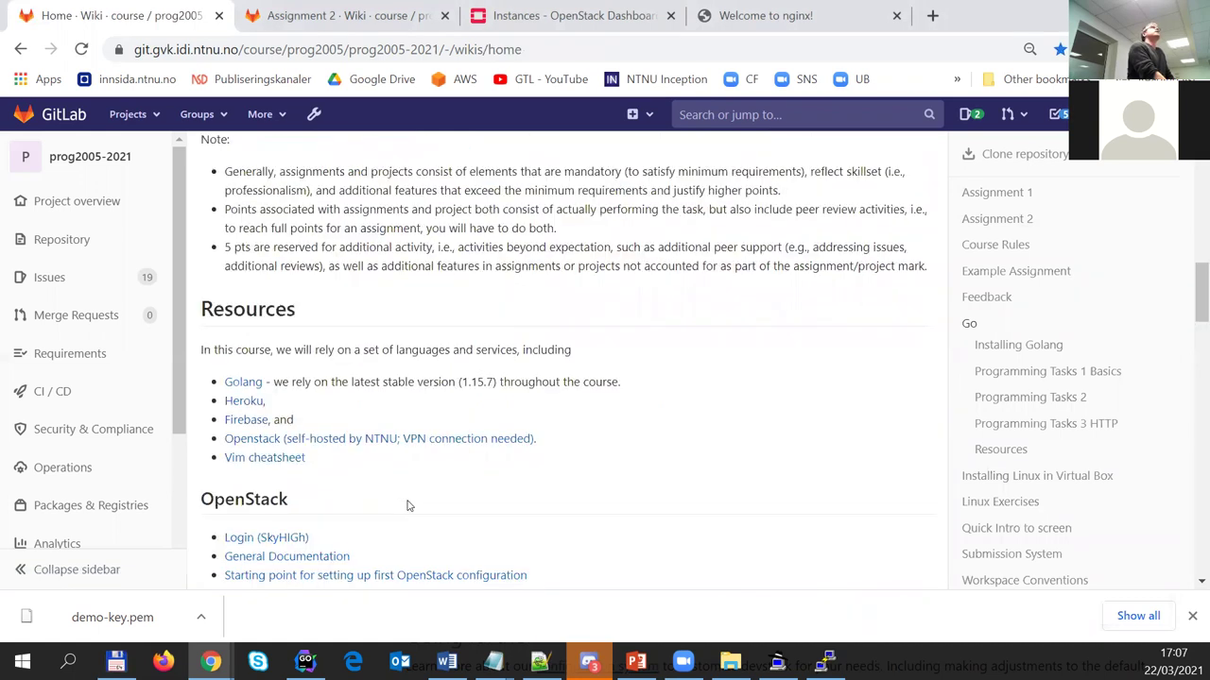
scroll(408, 505, "down", 3)
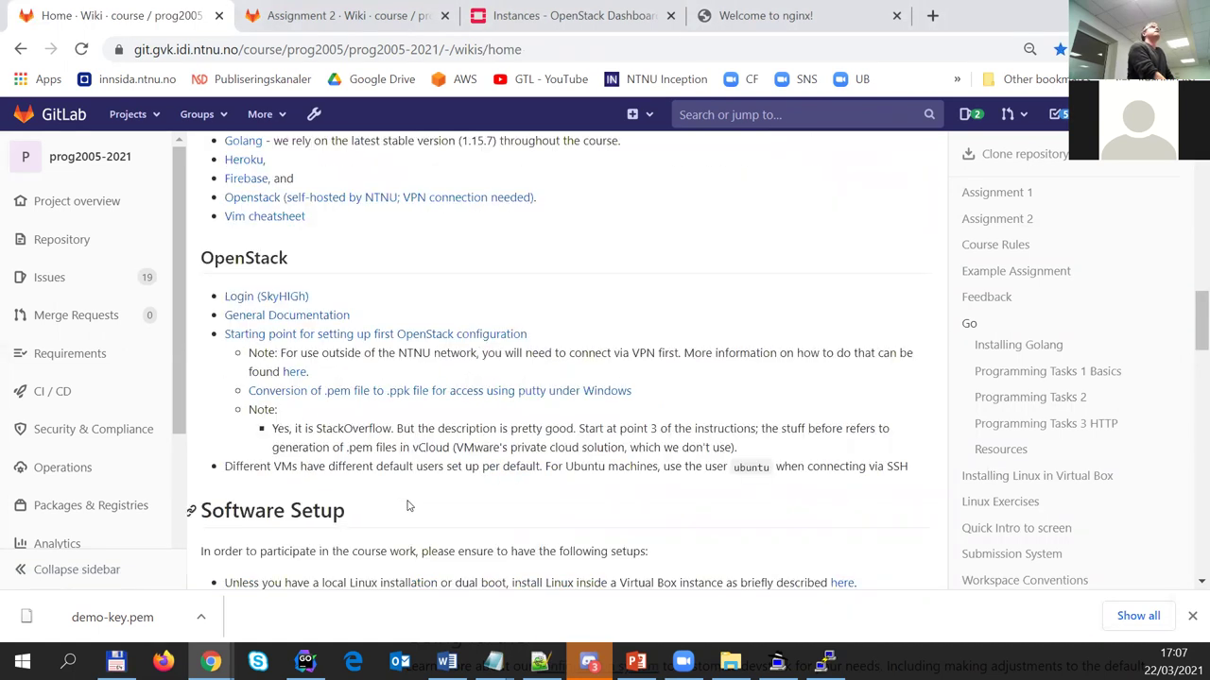
scroll(409, 505, "down", 1)
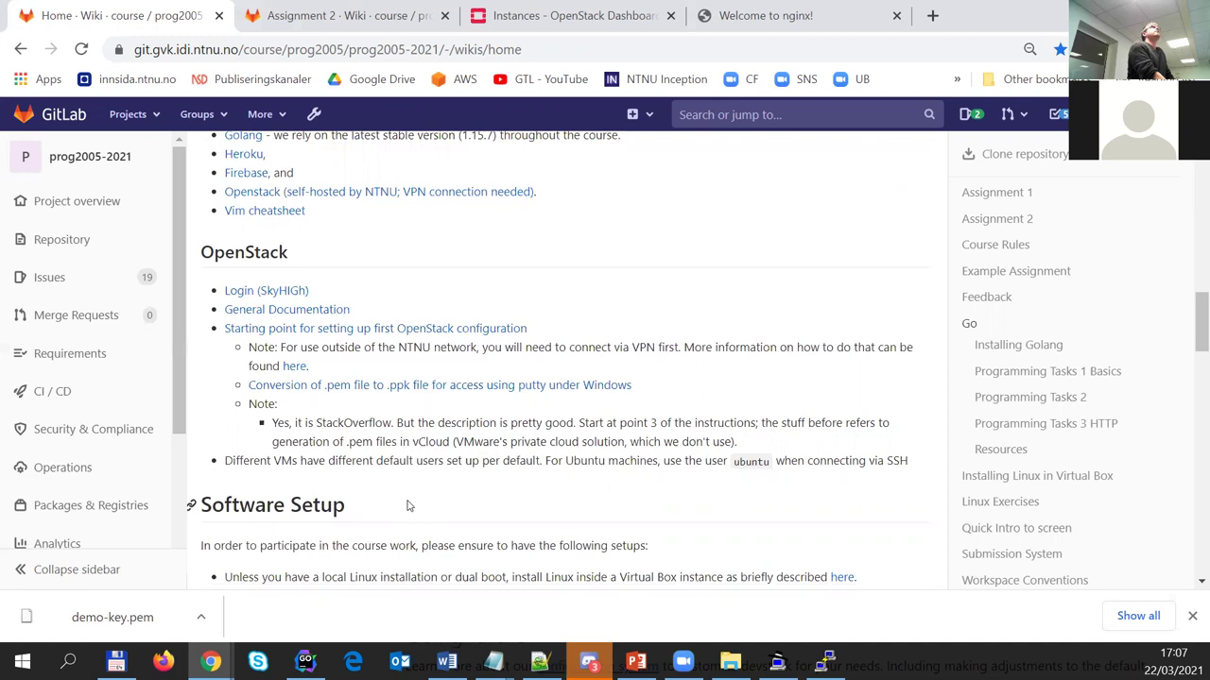
scroll(407, 505, "down", 2)
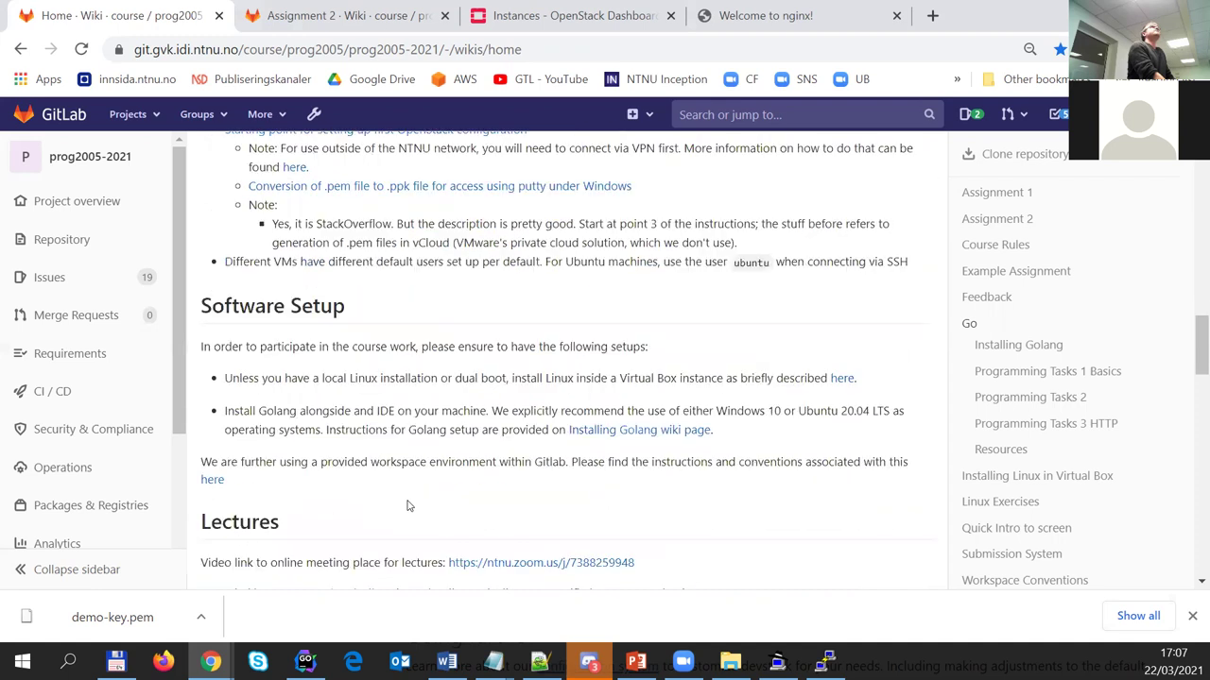
scroll(407, 505, "up", 3)
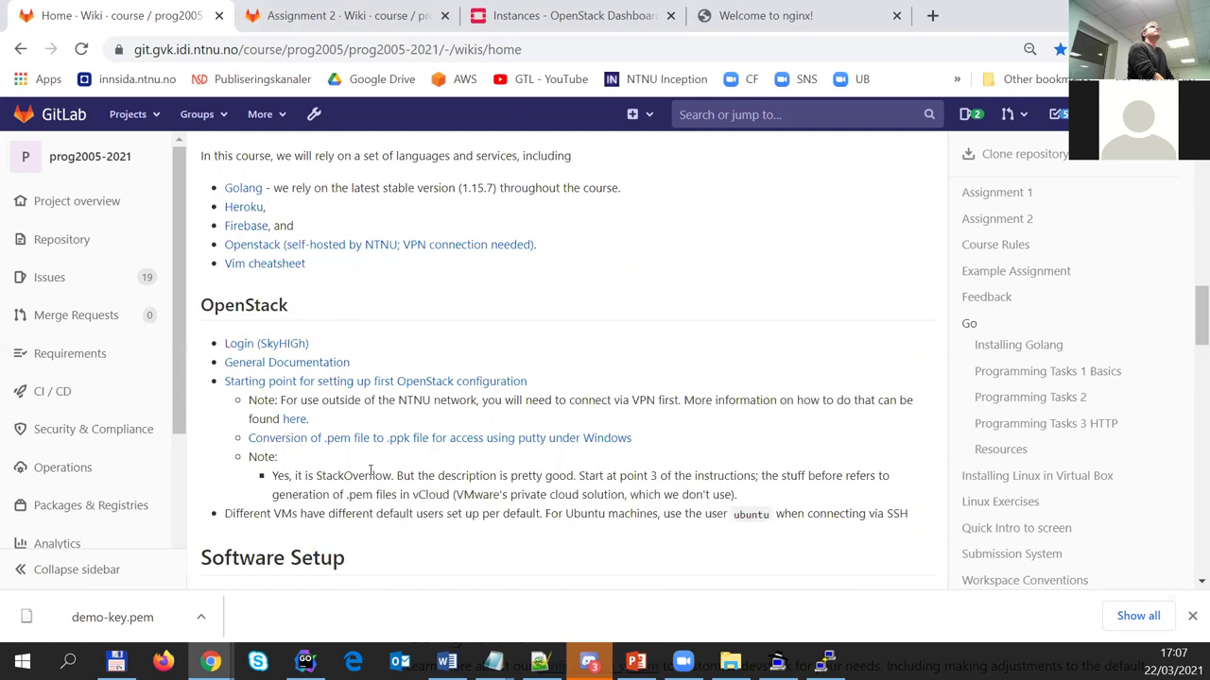
scroll(370, 470, "down", 4)
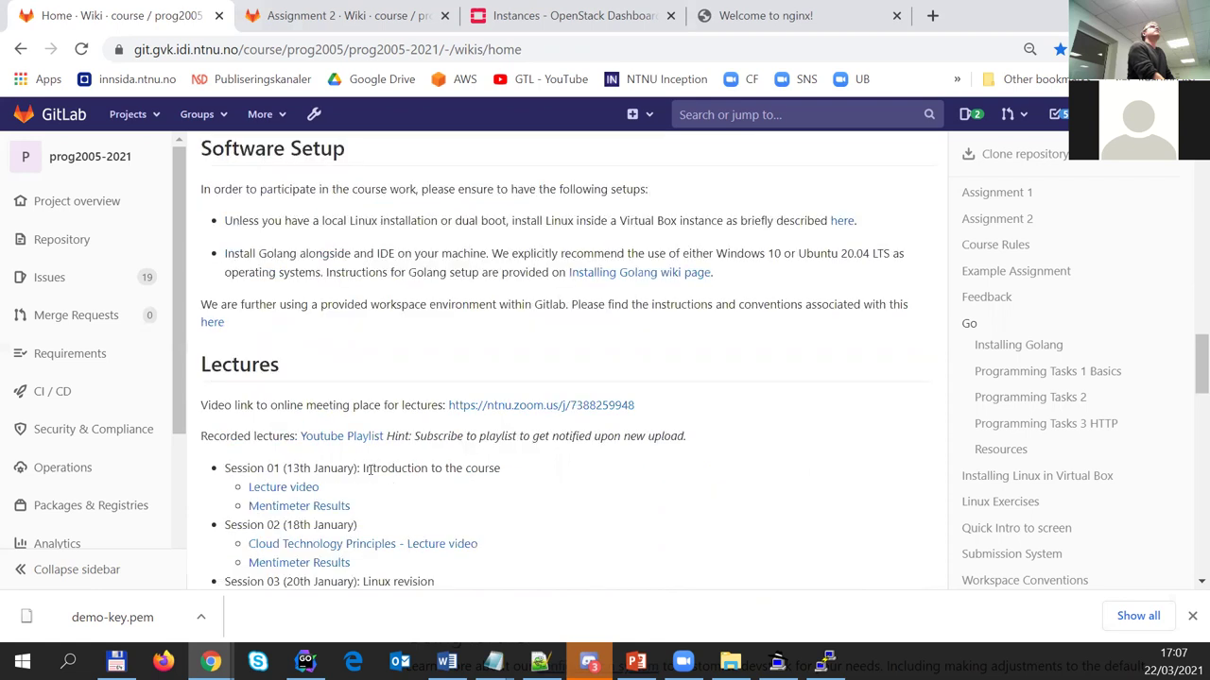
scroll(369, 470, "down", 1)
scroll(369, 470, "down", 15)
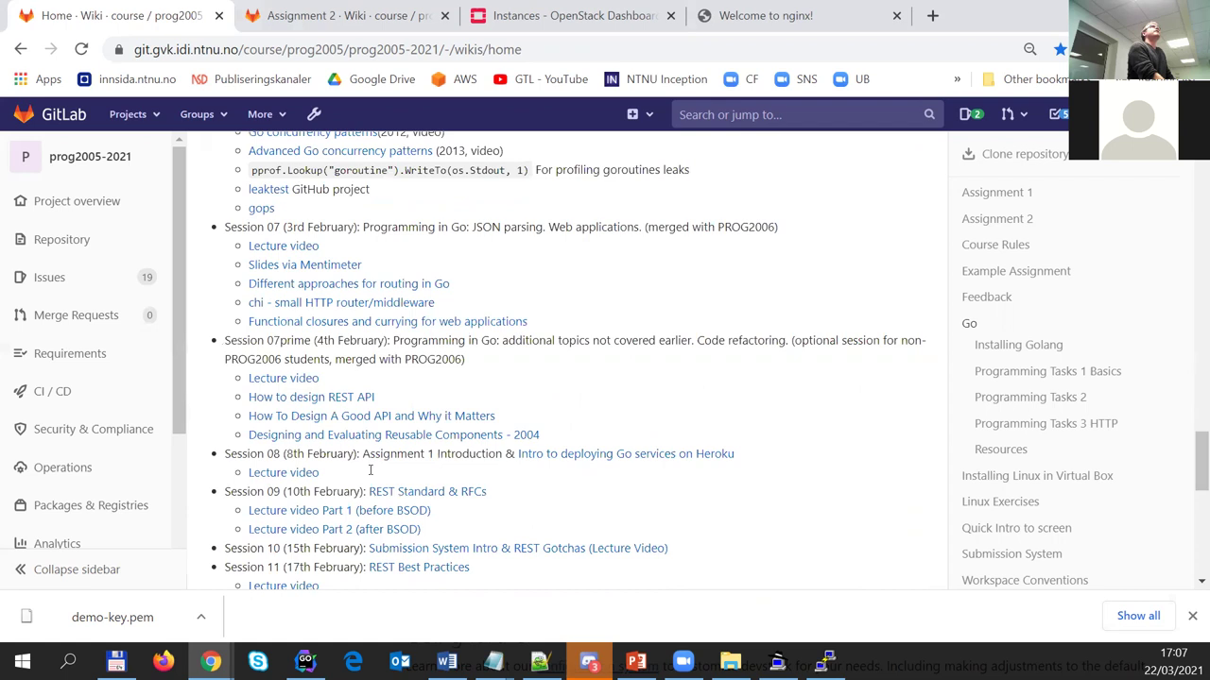
scroll(369, 471, "down", 1)
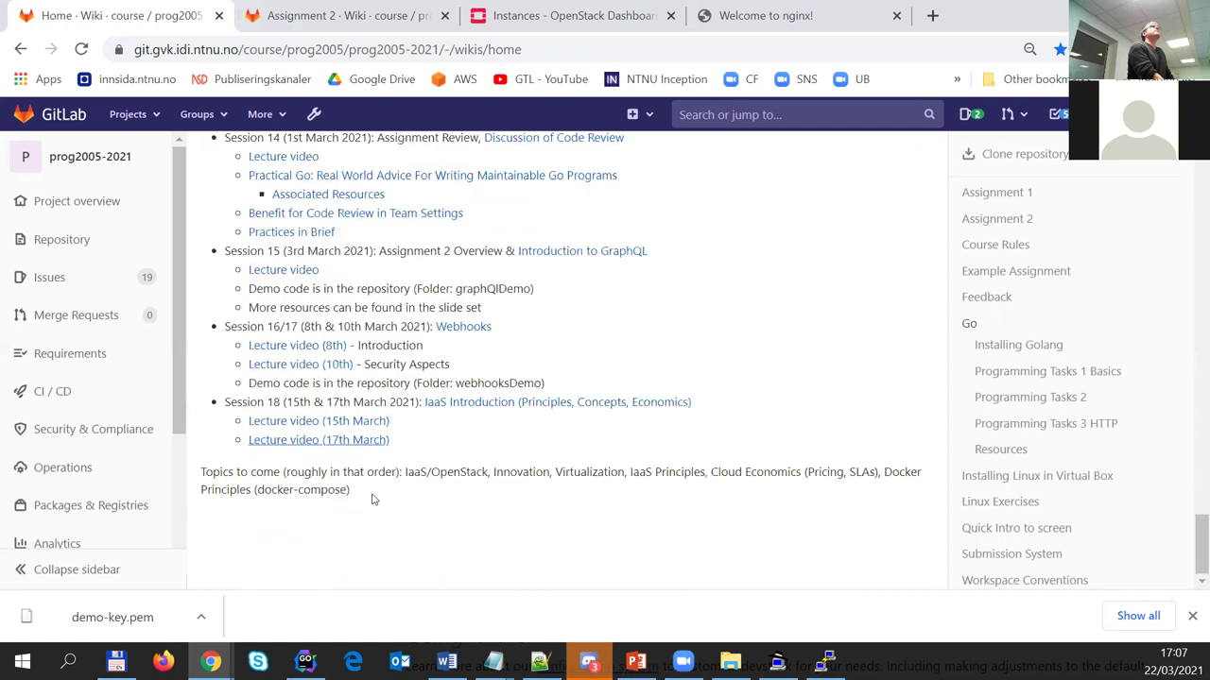
scroll(374, 499, "up", 2)
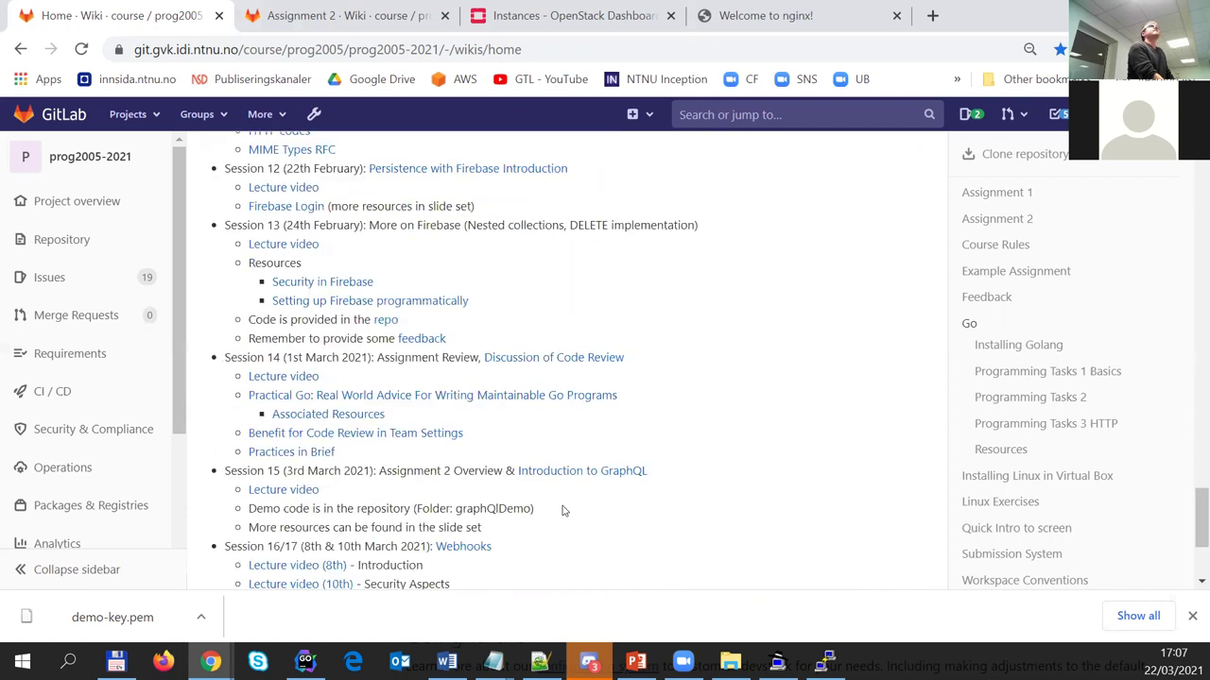
scroll(564, 511, "up", 8)
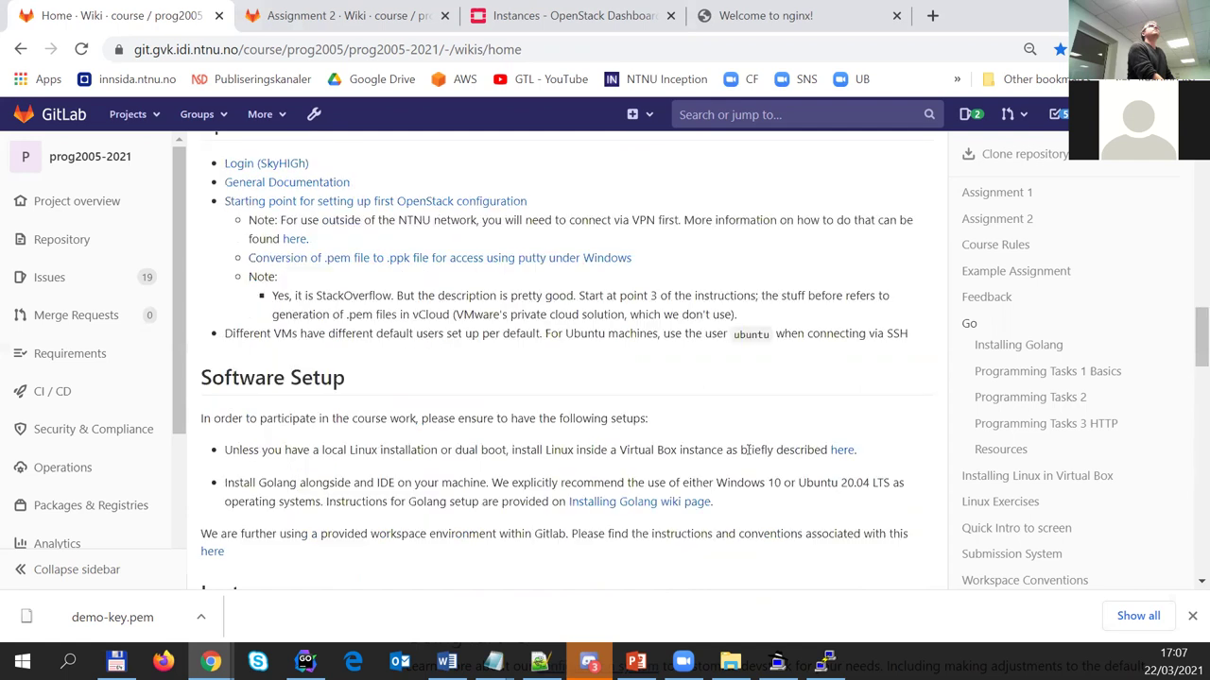
scroll(746, 450, "up", 7)
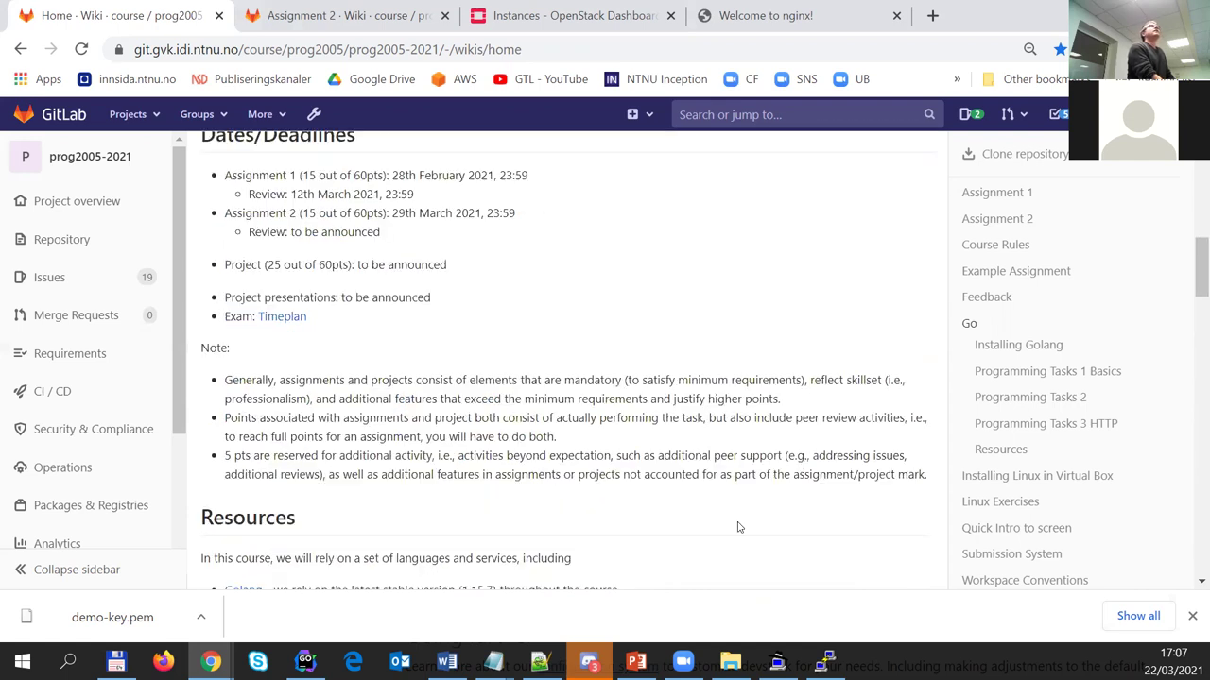
Switch to the OpenStack instances page and look through the actions available for Demo-Instance, leaving without choosing one
left_click(636, 661)
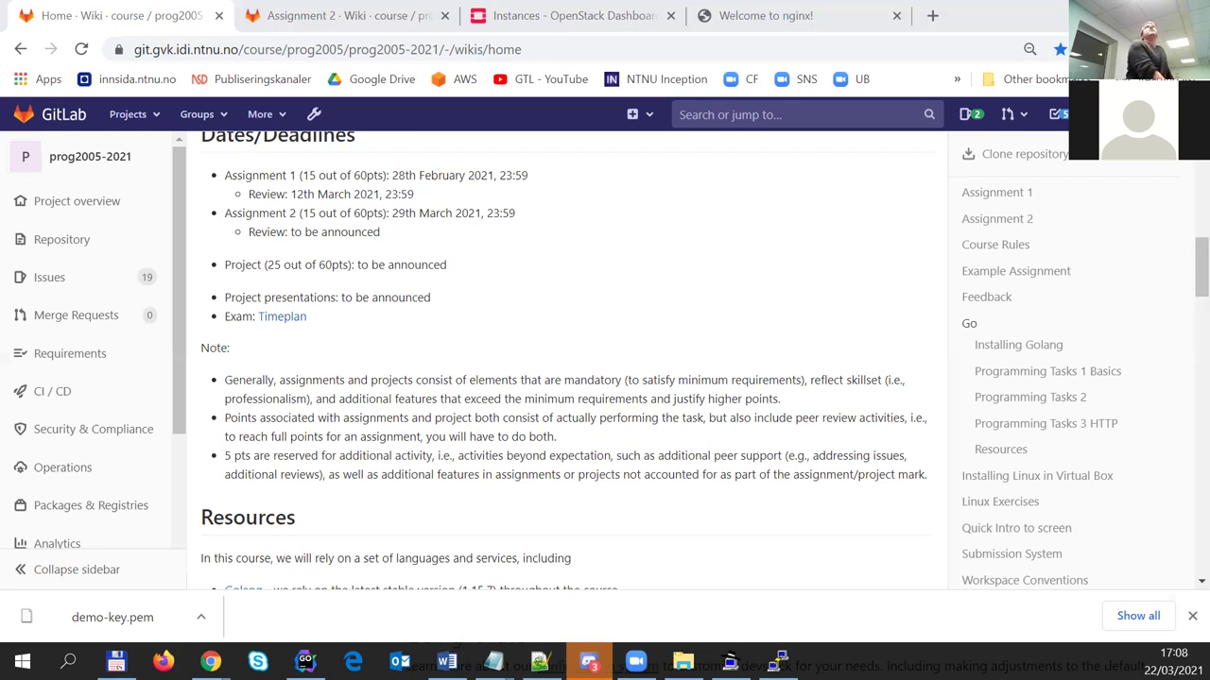
left_click(210, 661)
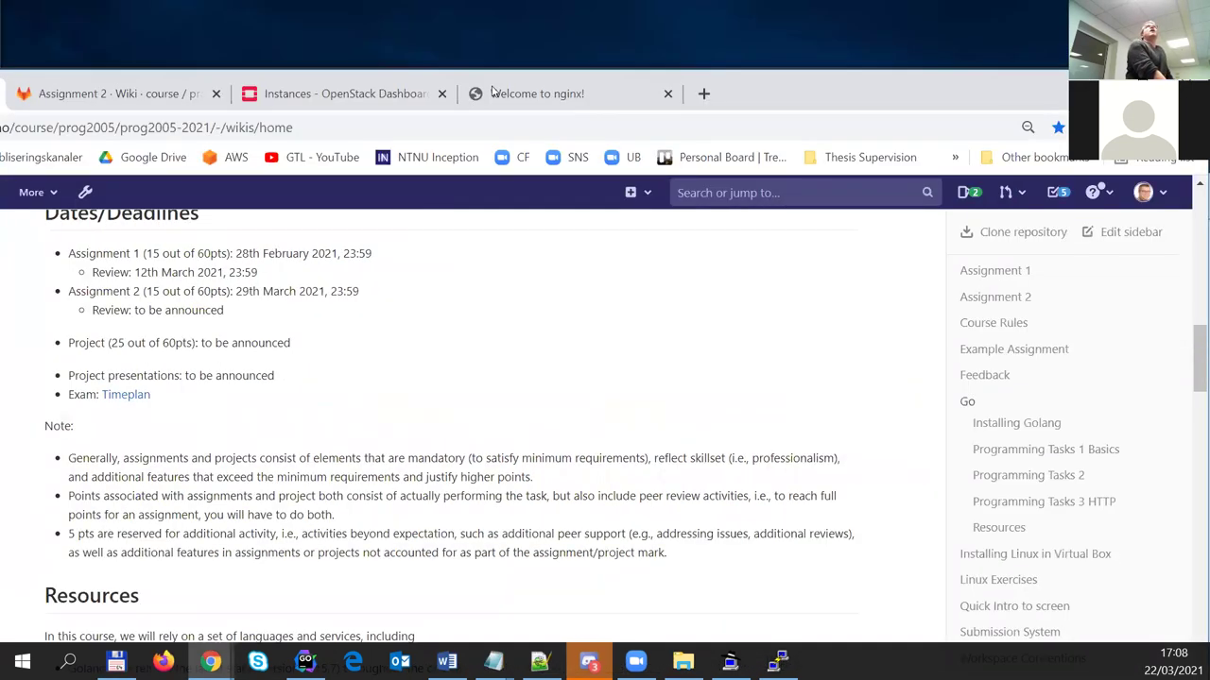
left_click(373, 94)
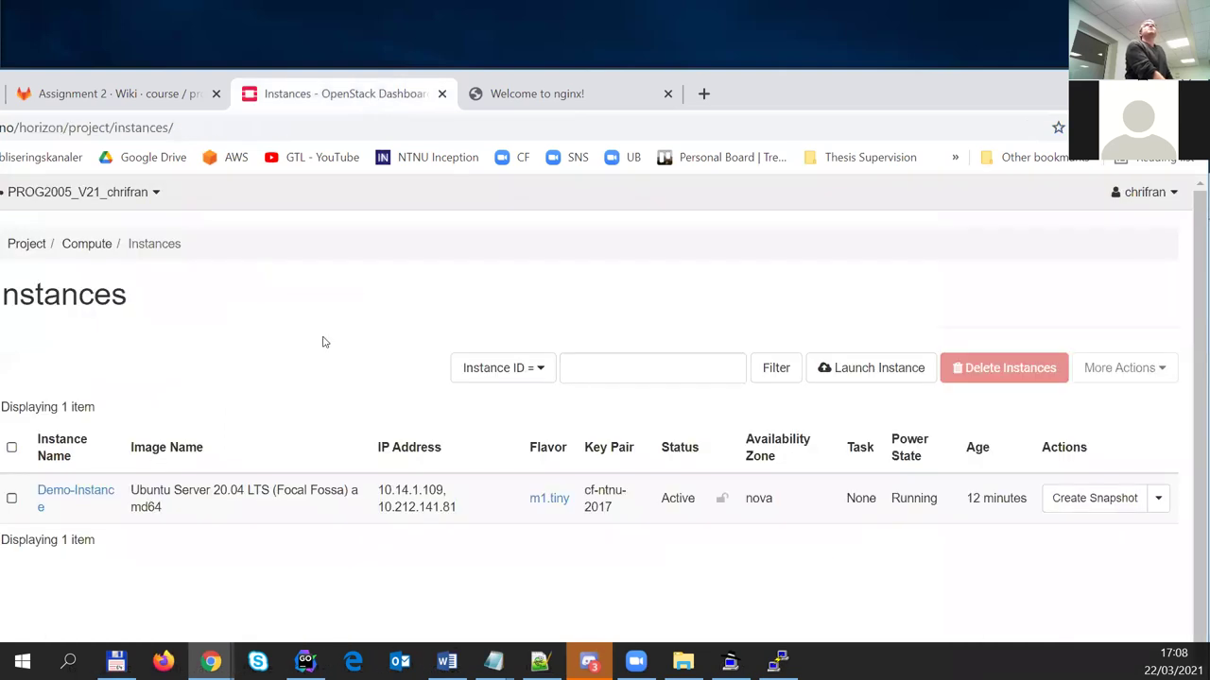
left_click(1163, 501)
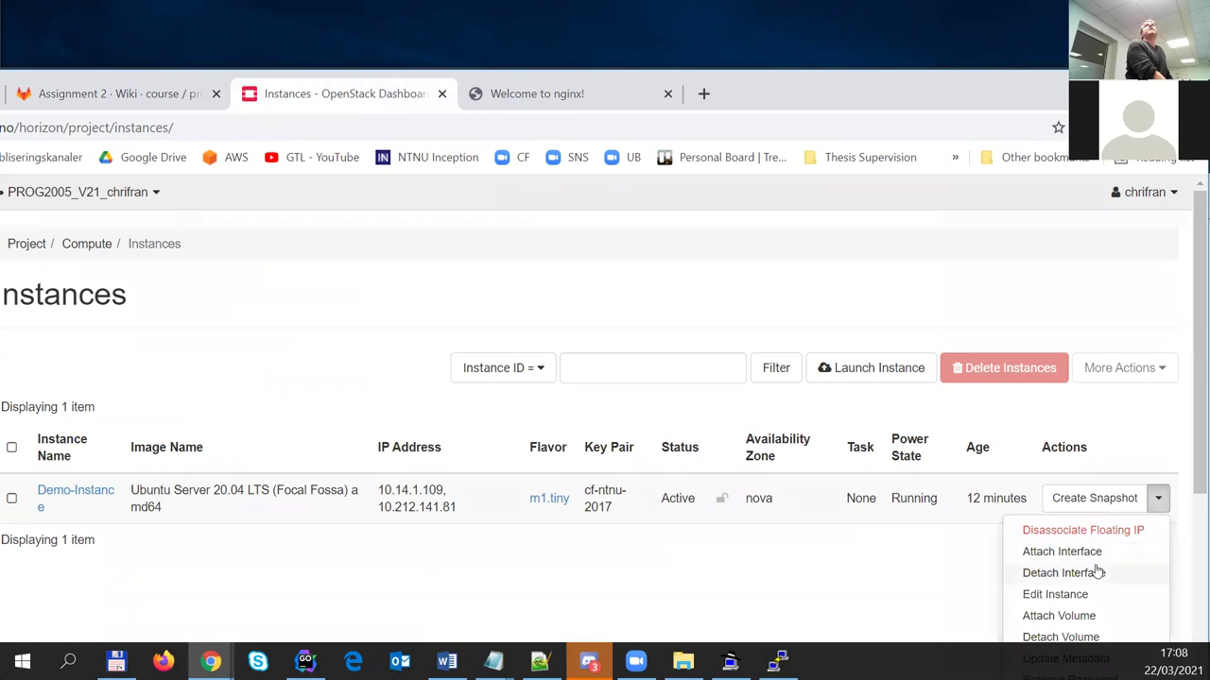
scroll(1097, 567, "down", 3)
scroll(1096, 572, "down", 1)
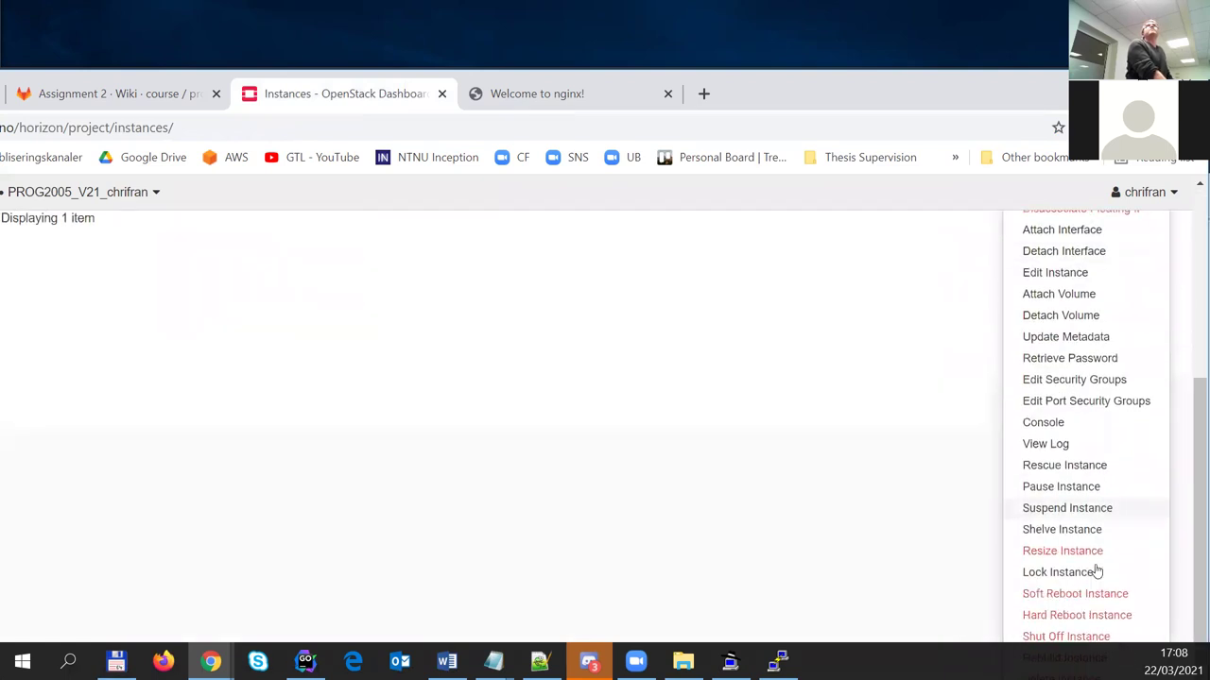
right_click(889, 445)
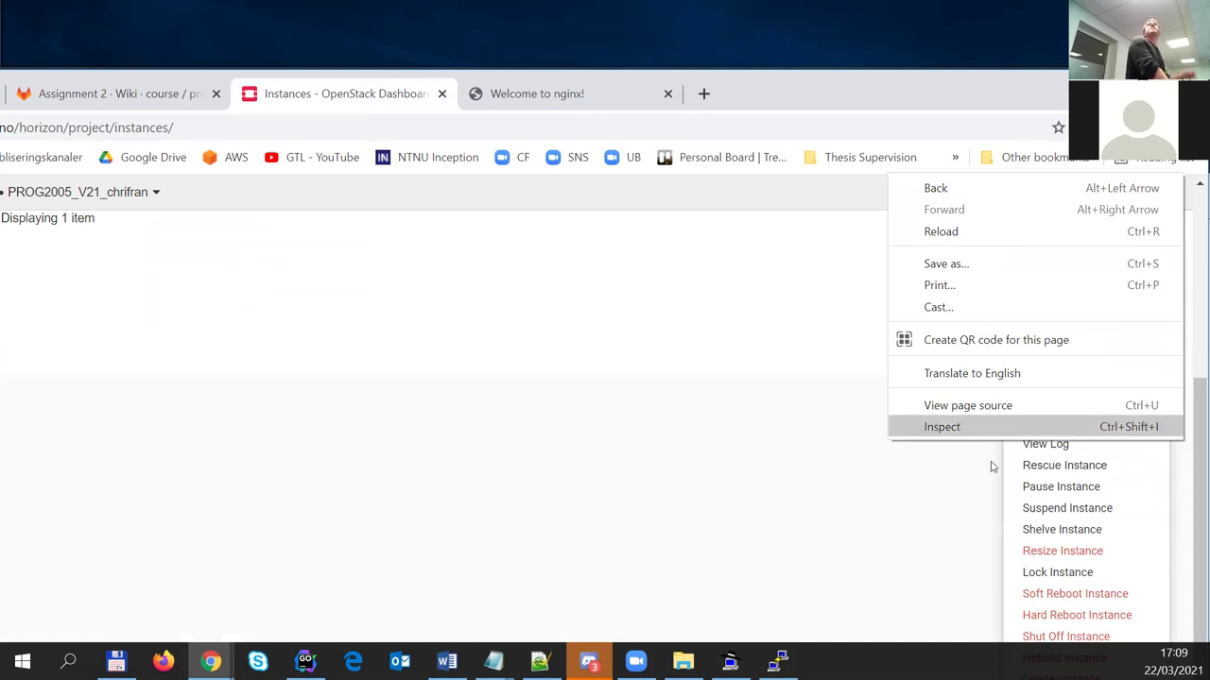
left_click(888, 527)
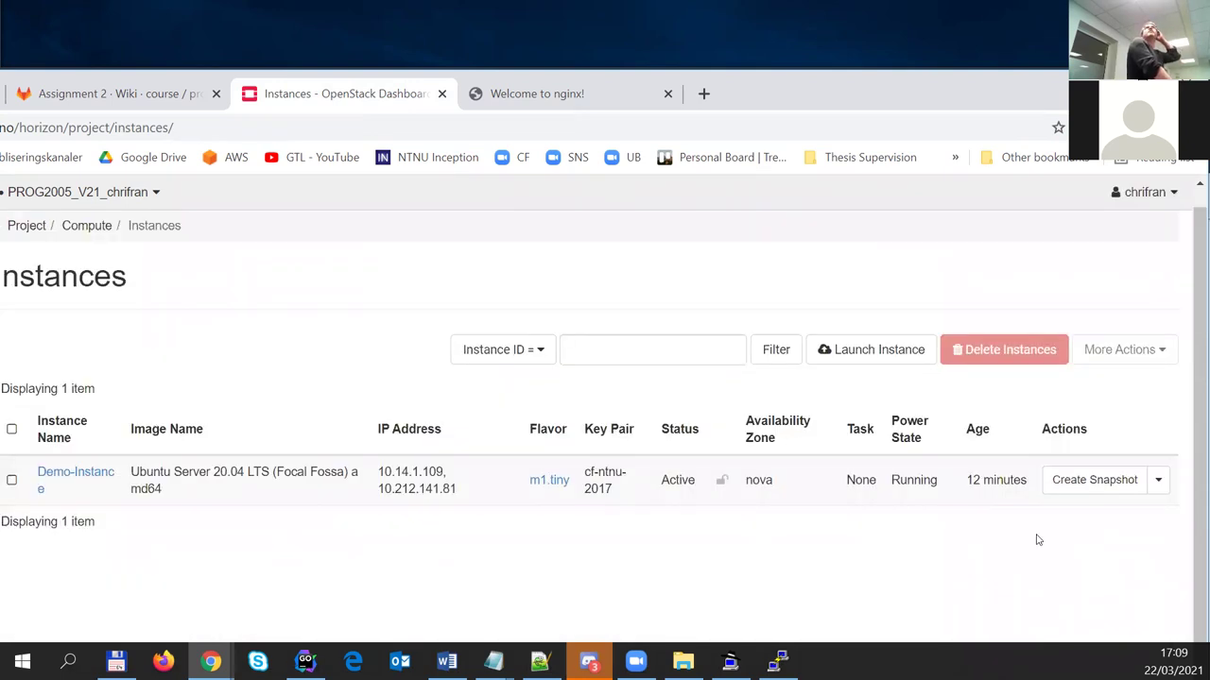
View Demo-Instance's console from its details page and maximize the browser window
left_click(61, 475)
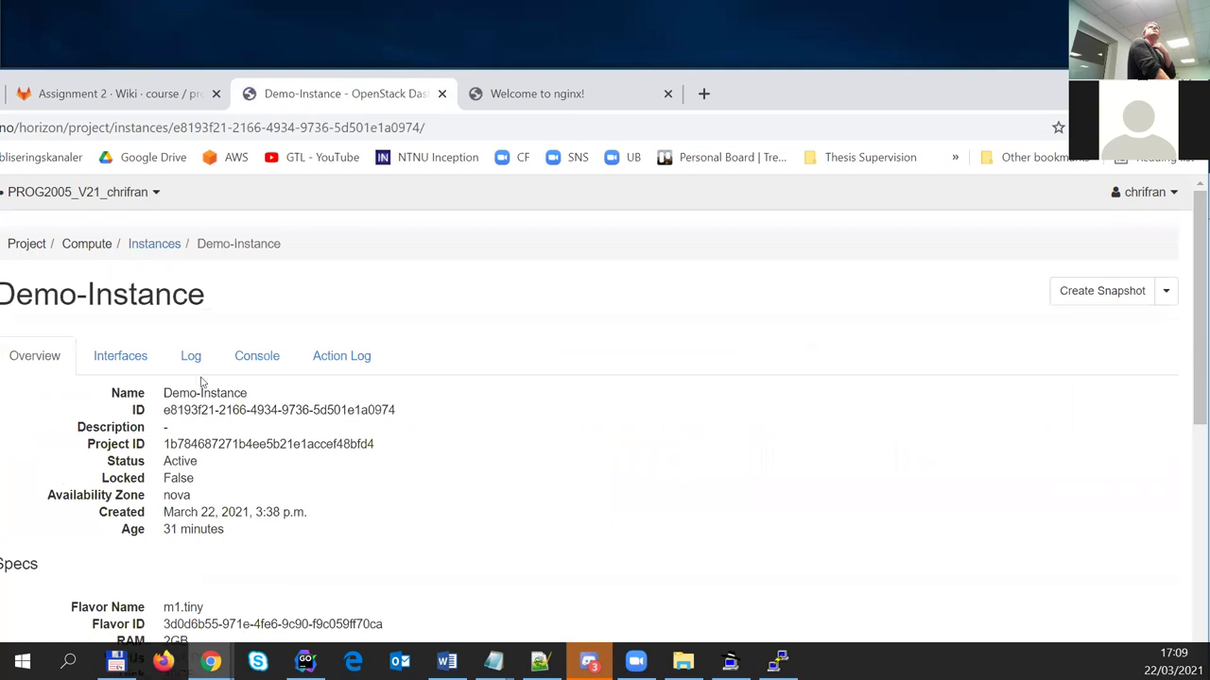
left_click(255, 359)
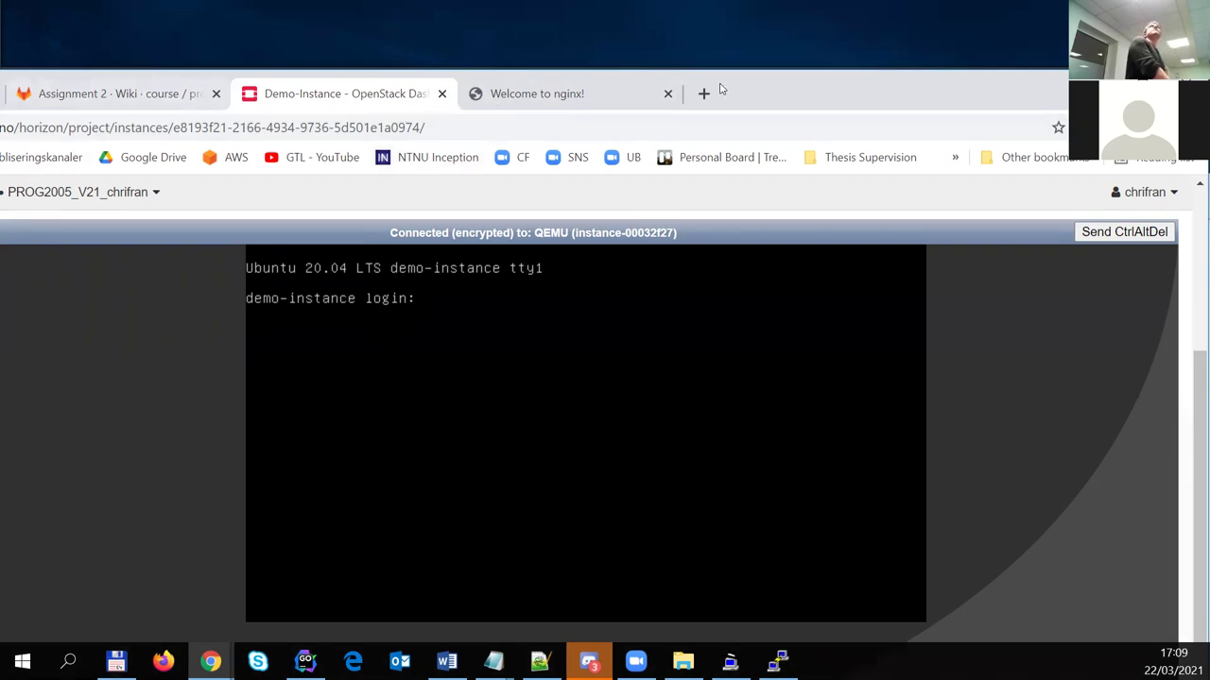
double_click(862, 92)
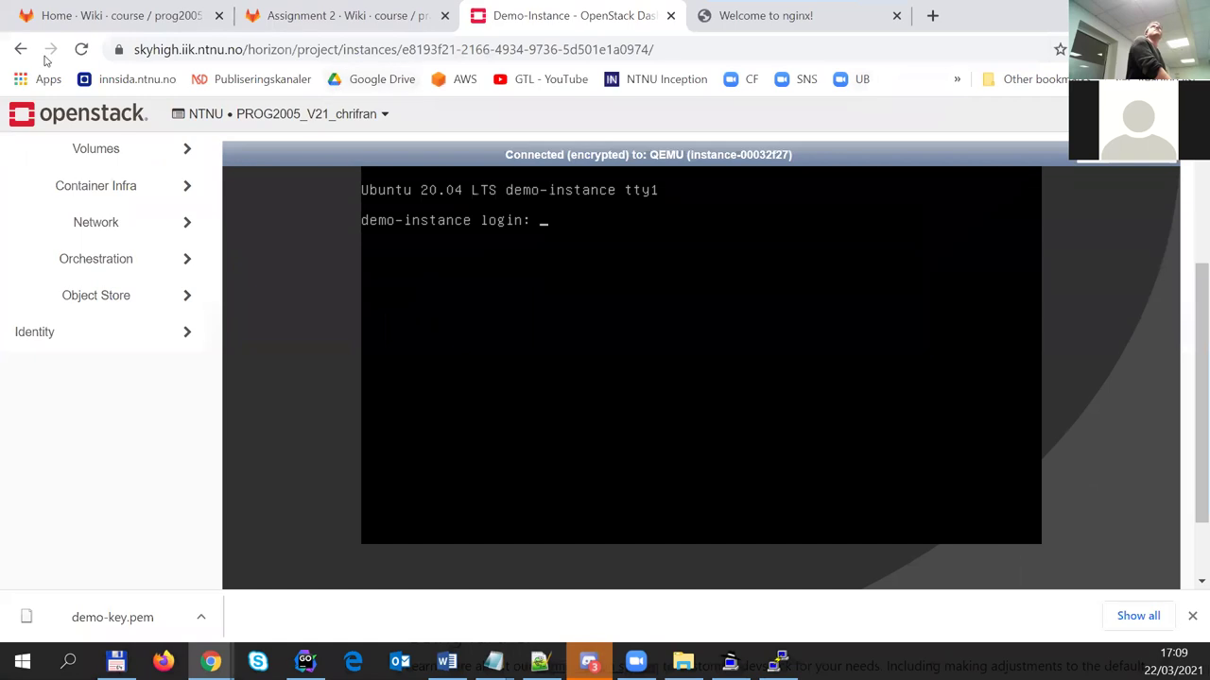
Expand the project's Compute section and open the list of key pairs
scroll(184, 157, "down", 1)
scroll(183, 157, "up", 3)
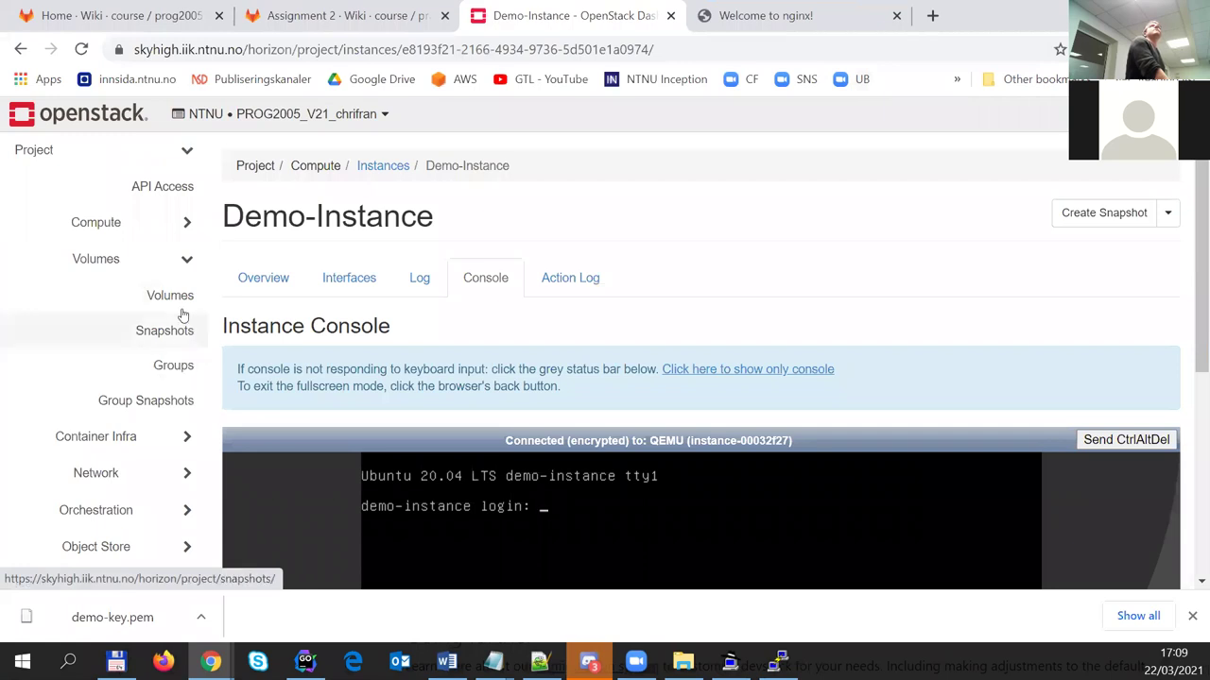
left_click(182, 222)
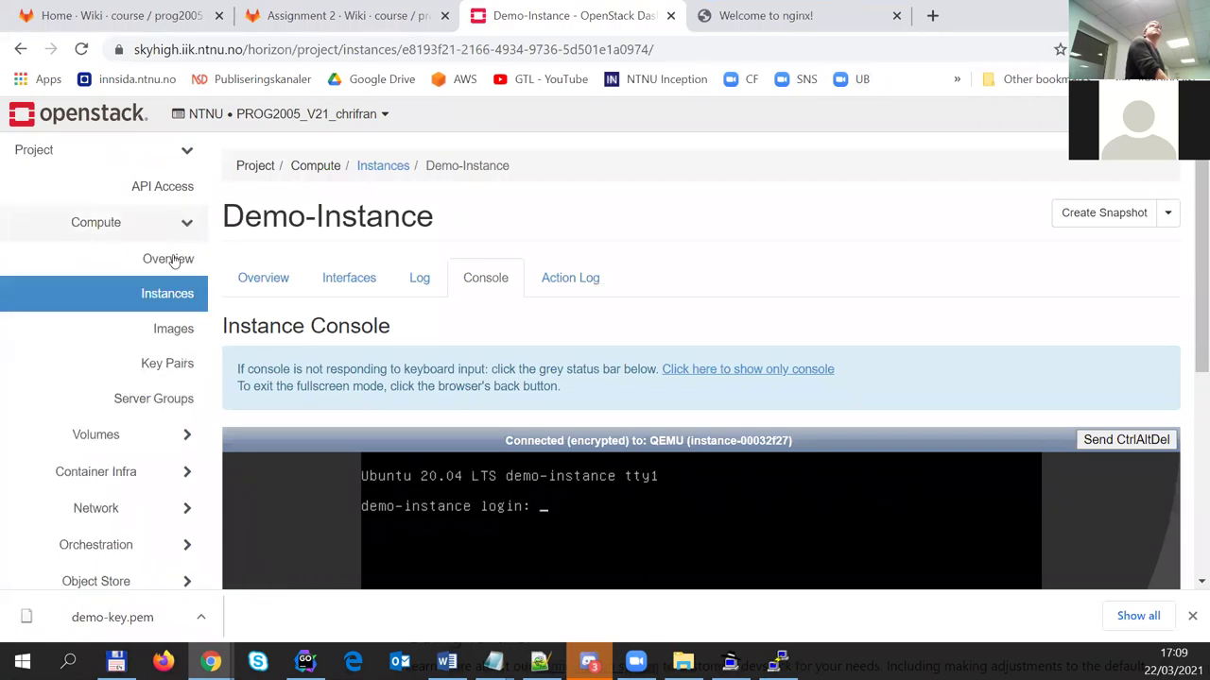
left_click(163, 362)
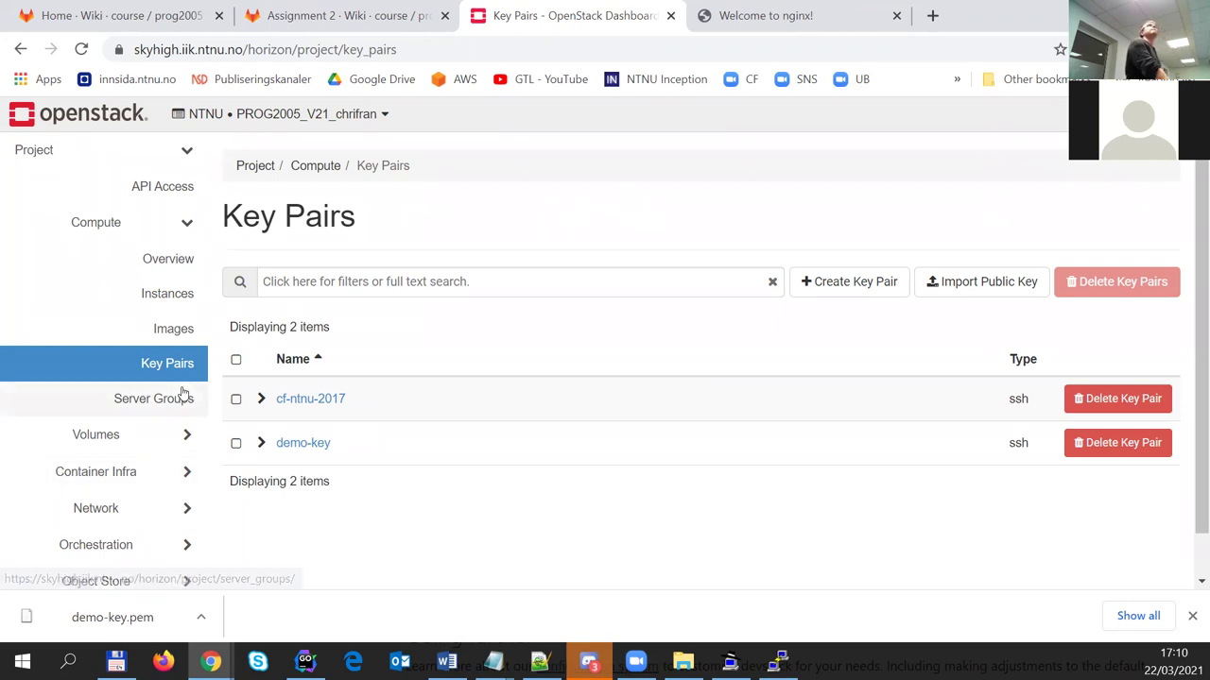
Request the Compute instances list and switch back to the course wiki's Home page
left_click(162, 300)
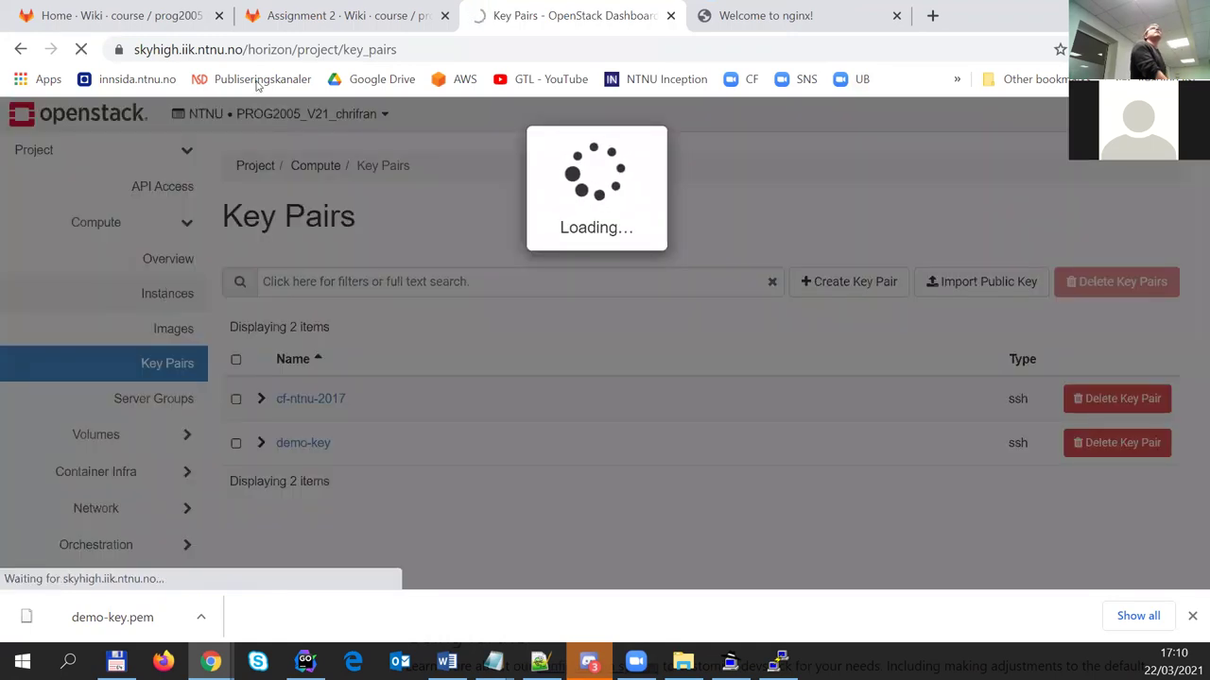
left_click(142, 13)
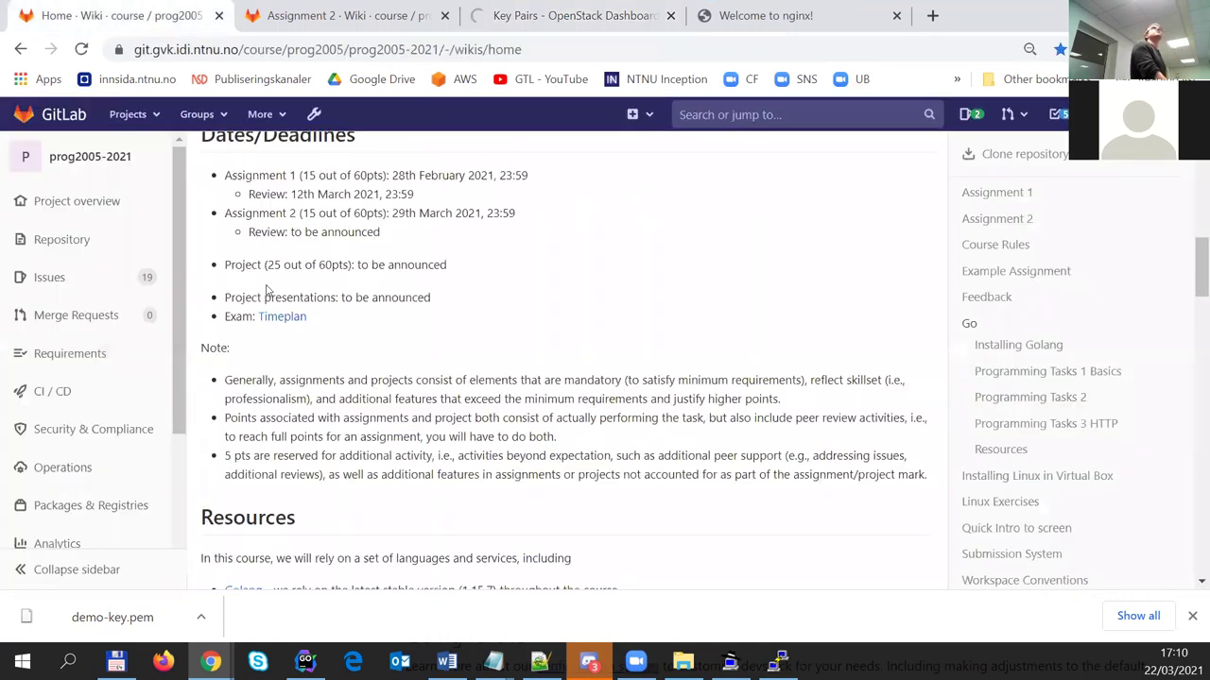
Open the guide on converting .pem files to .ppk for PuTTY, linked in the course wiki's OpenStack section
scroll(286, 419, "down", 8)
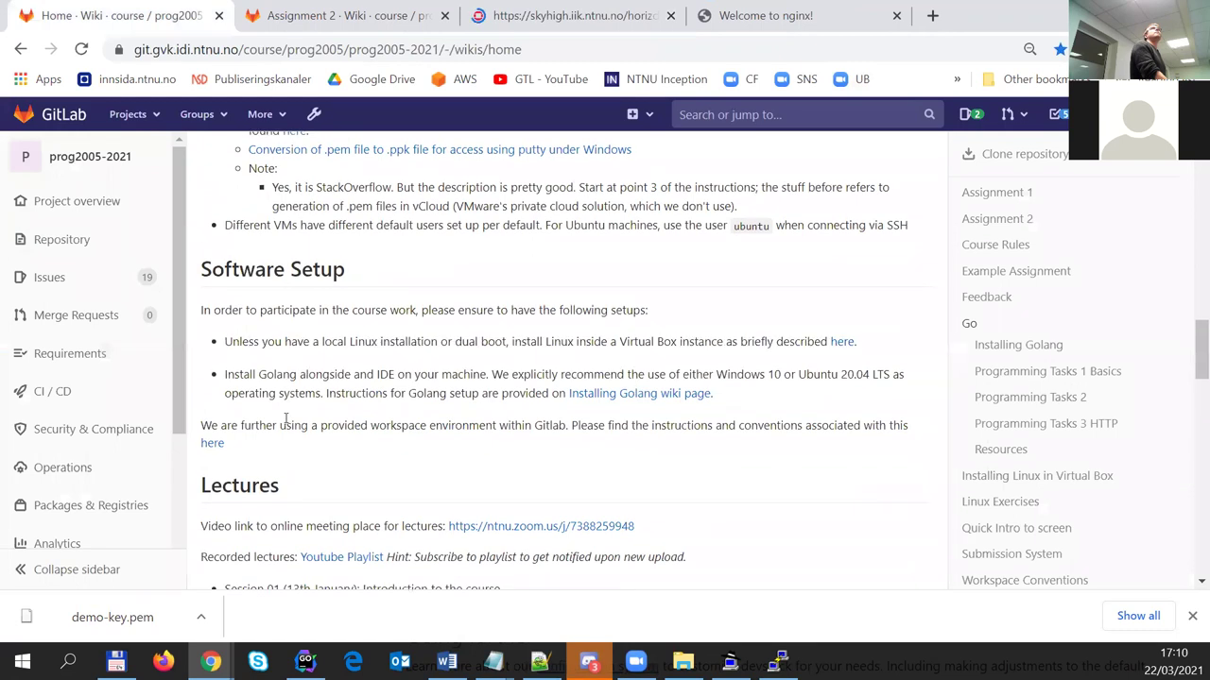
scroll(364, 370, "up", 3)
left_click(364, 369)
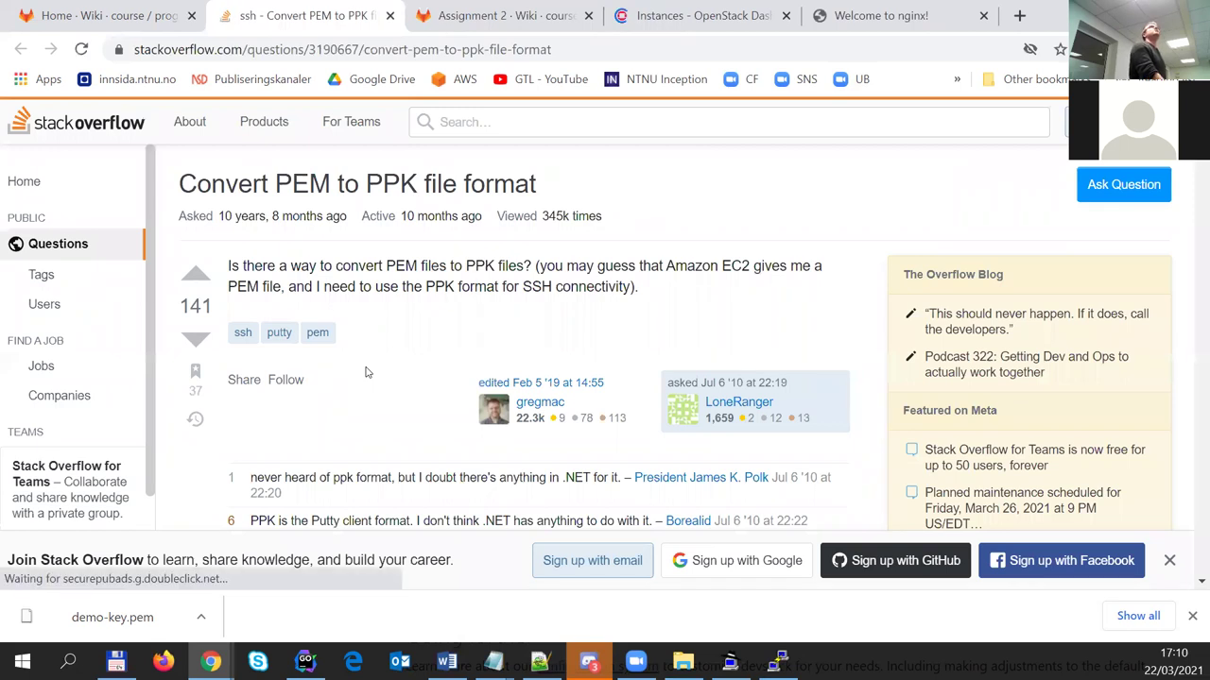
Review the Stack Overflow answer's PuTTYgen conversion and PuTTY connection instructions for Windows, and return to the course wiki's Home page
scroll(367, 373, "down", 10)
scroll(345, 405, "down", 3)
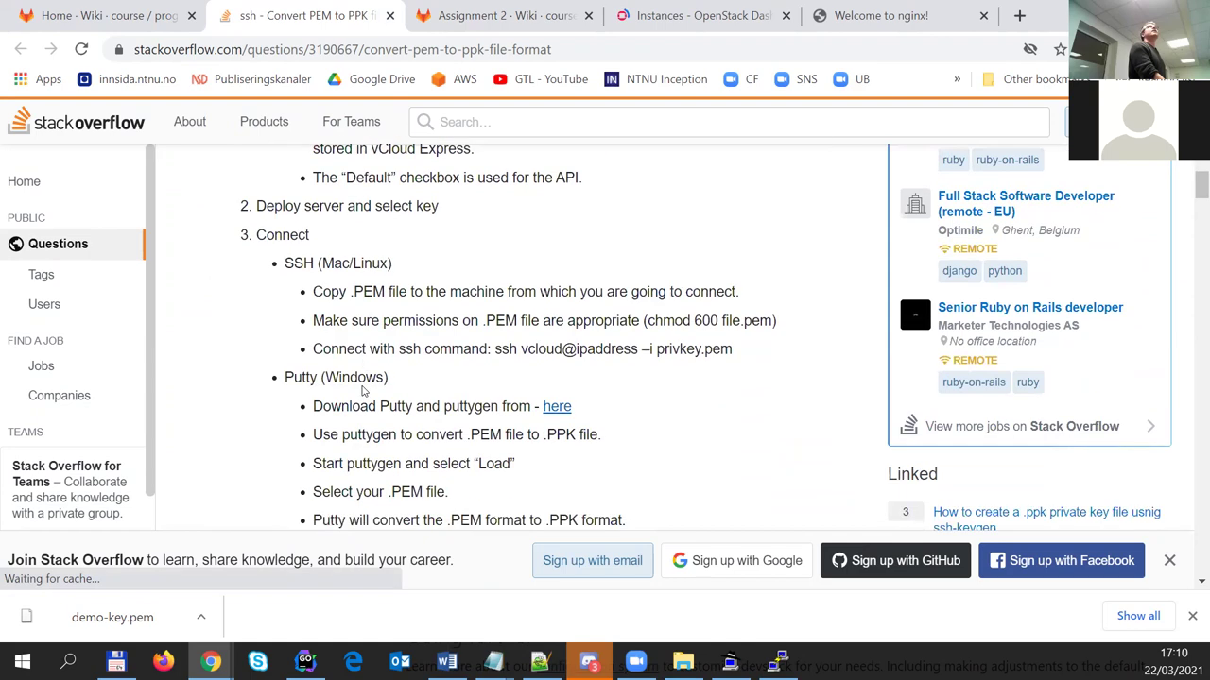
scroll(362, 390, "down", 4)
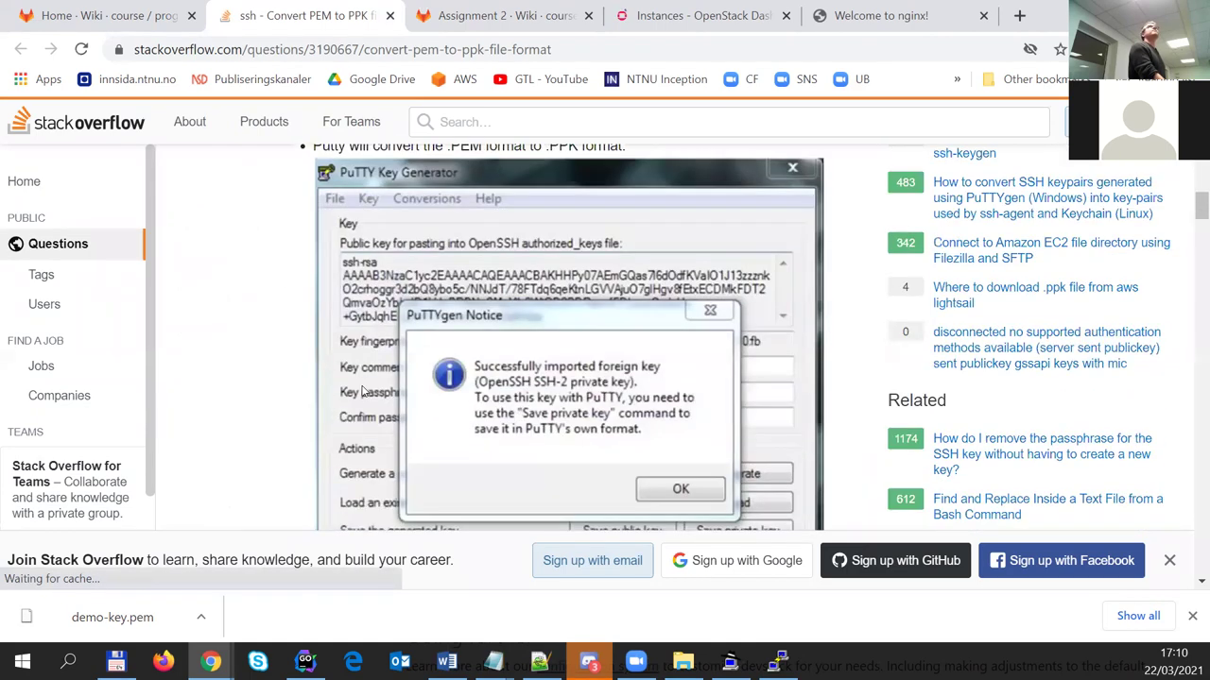
scroll(362, 391, "down", 7)
scroll(362, 390, "down", 4)
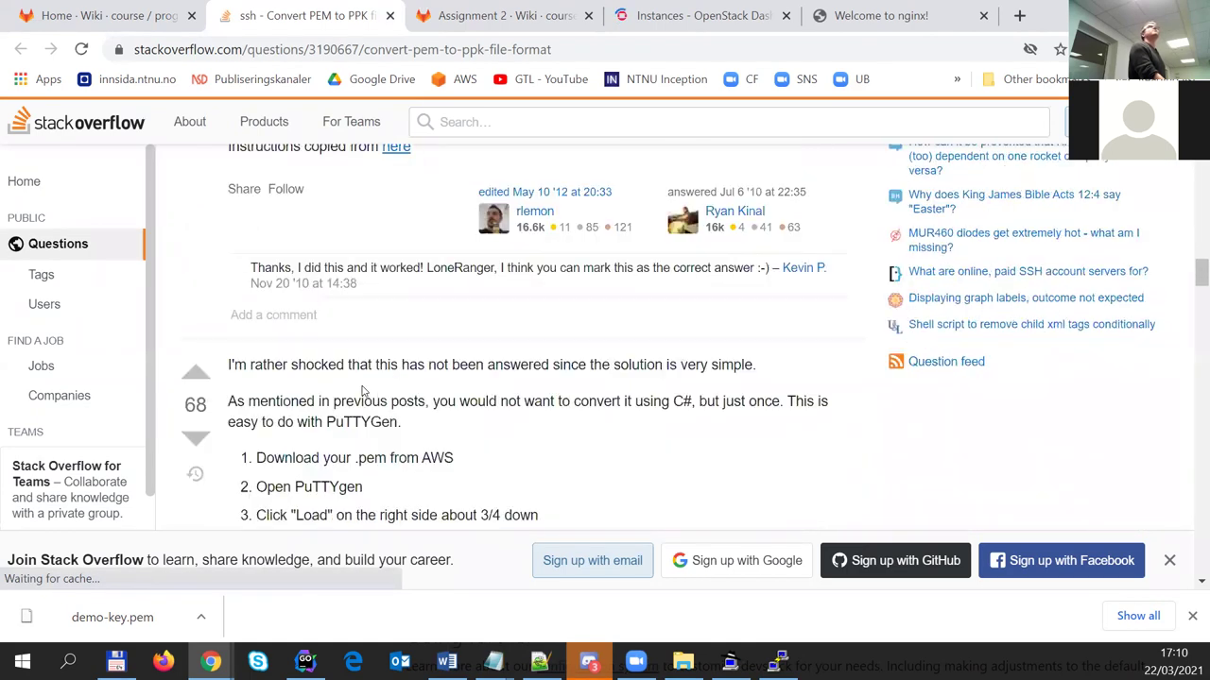
scroll(362, 390, "down", 3)
scroll(362, 390, "up", 7)
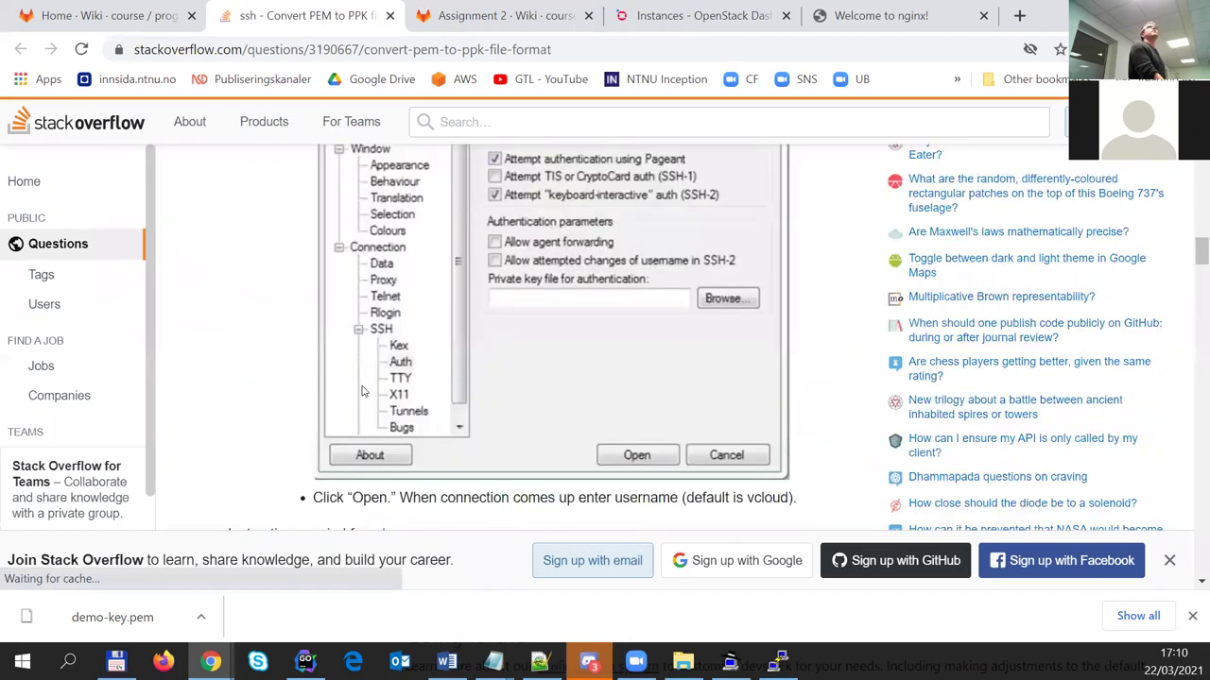
scroll(362, 390, "up", 5)
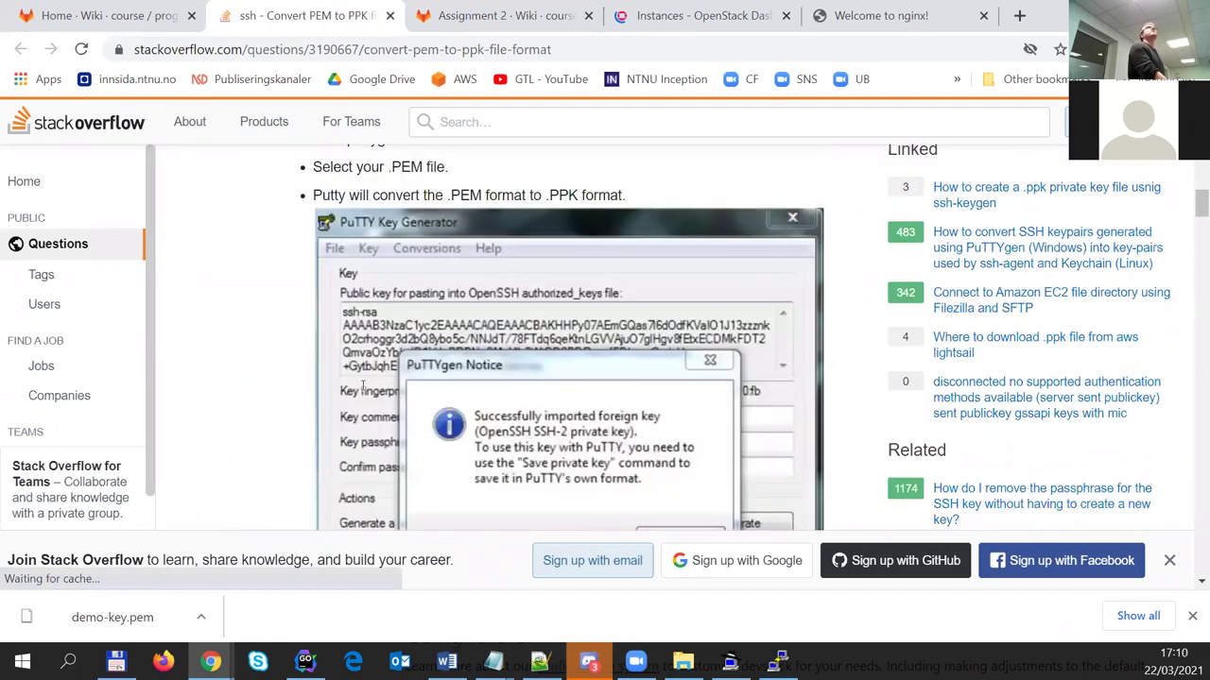
scroll(362, 391, "down", 5)
scroll(362, 391, "up", 5)
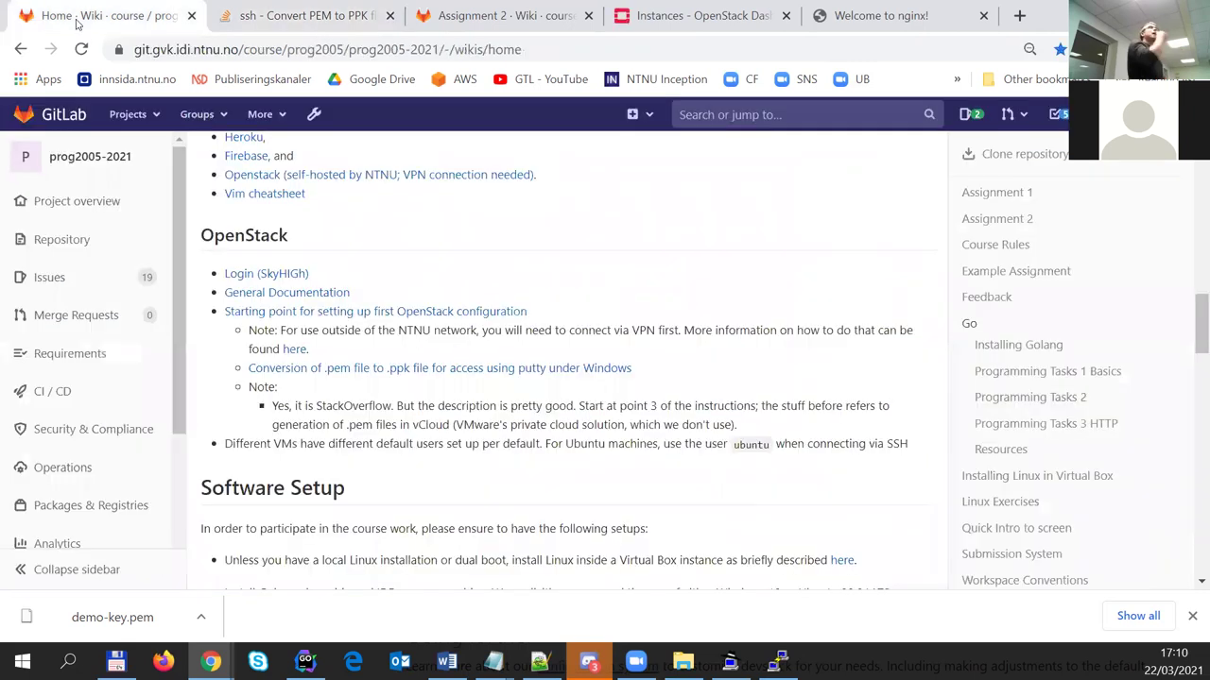
left_click(78, 21)
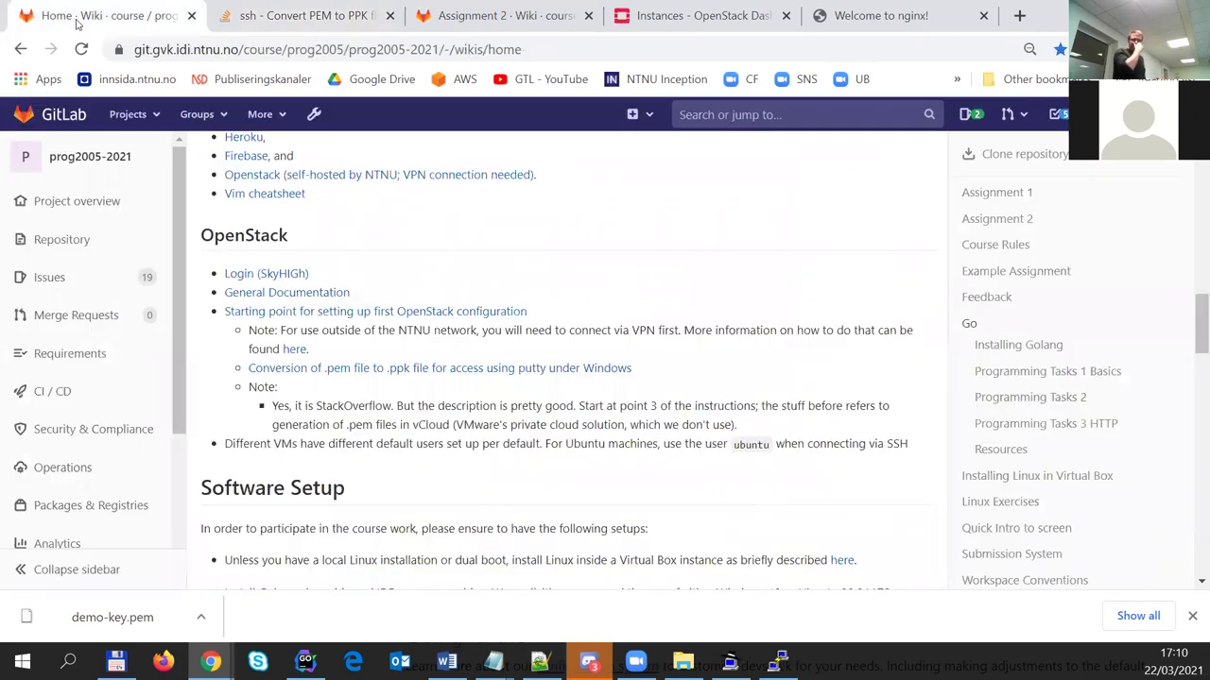